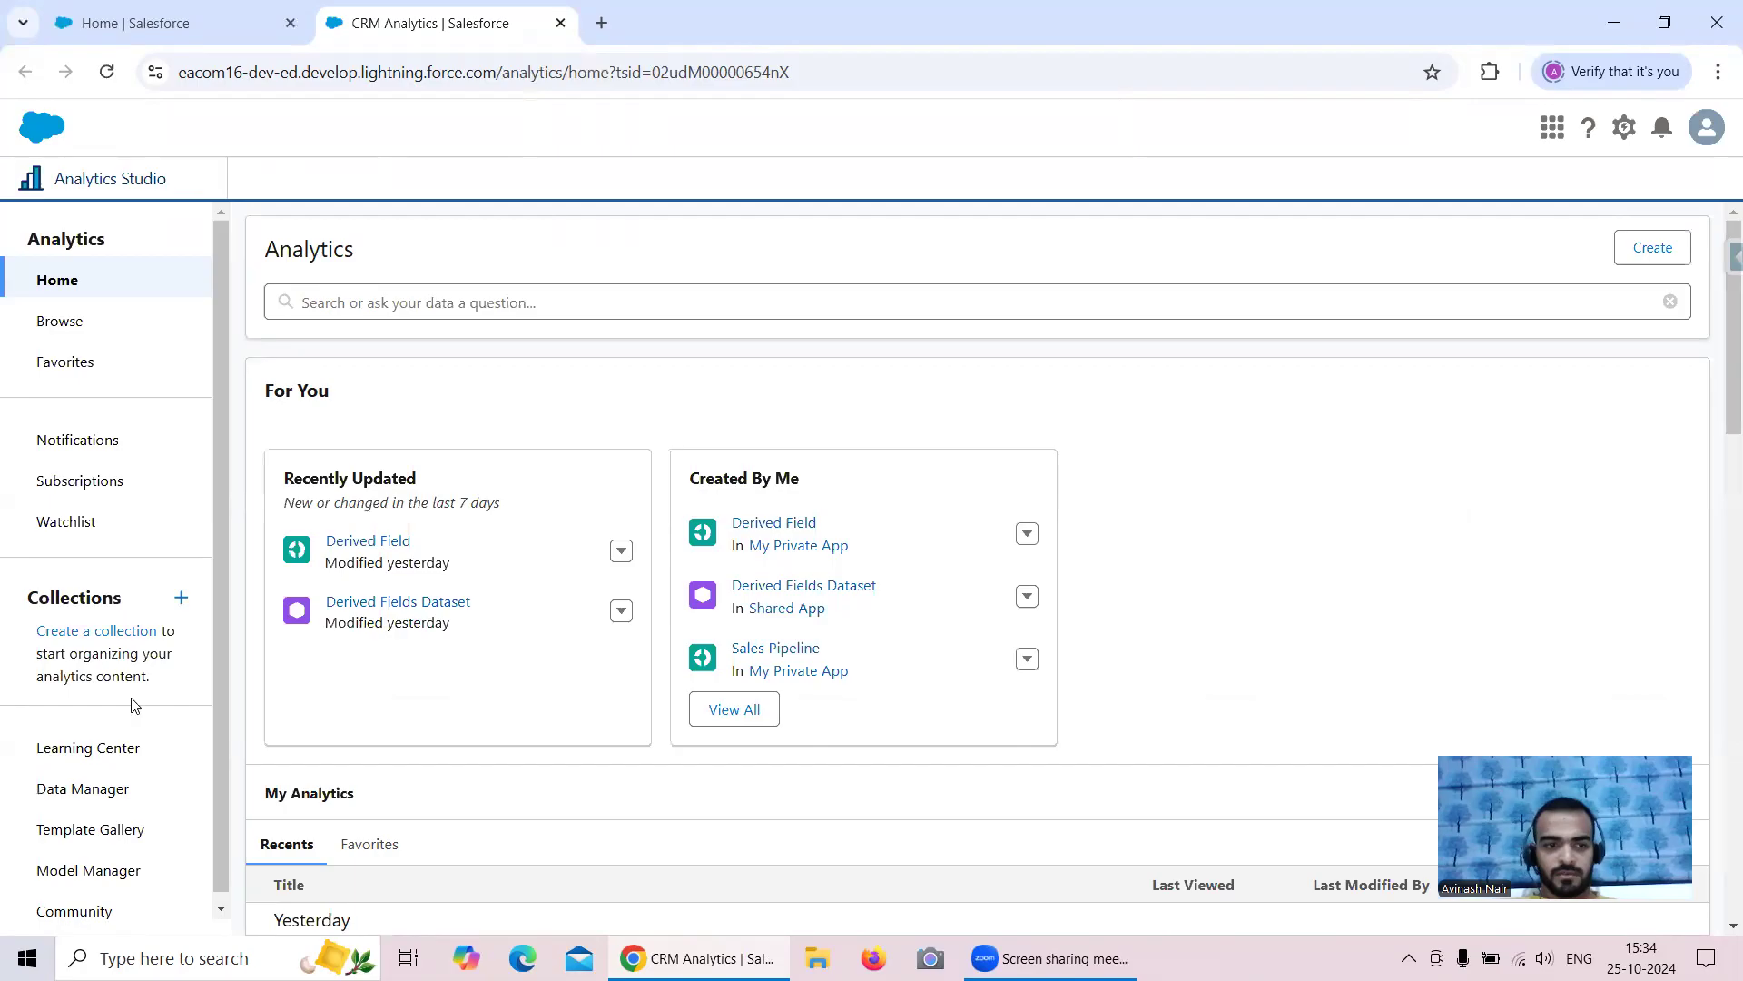
# Step: Open the Free Session 6 dataflow for editing from the Data Manager's list of dataflows
pyautogui.click(107, 792)
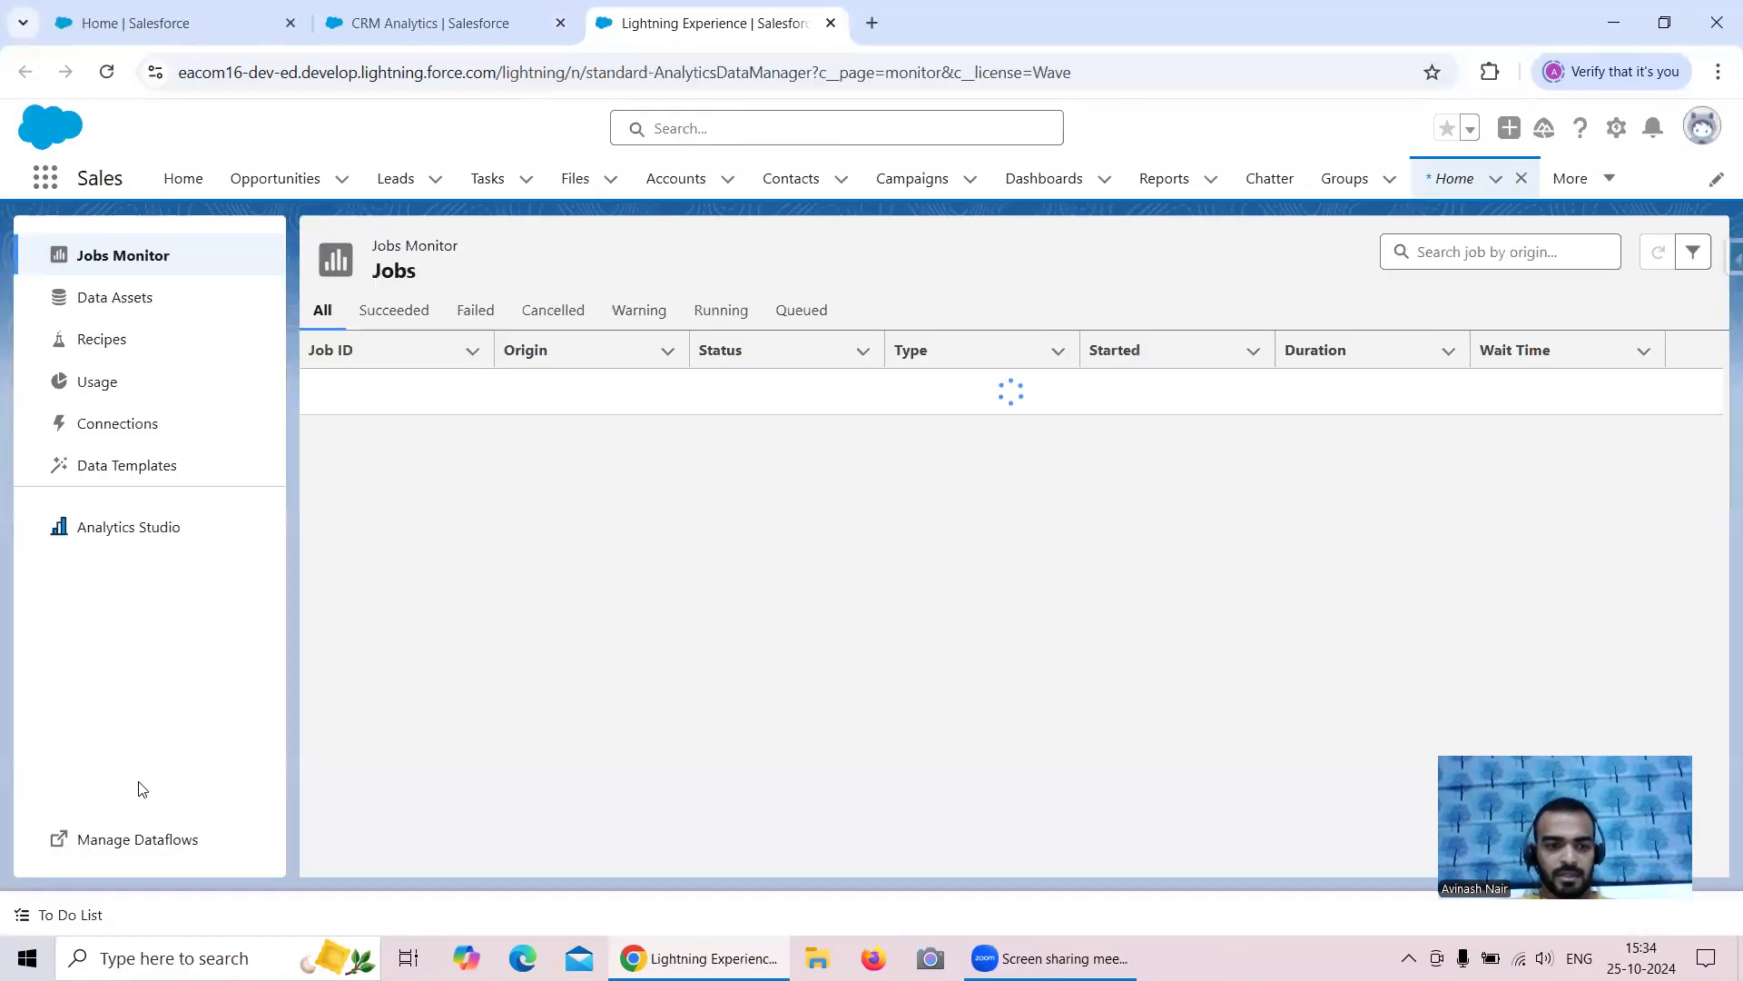
pyautogui.click(138, 839)
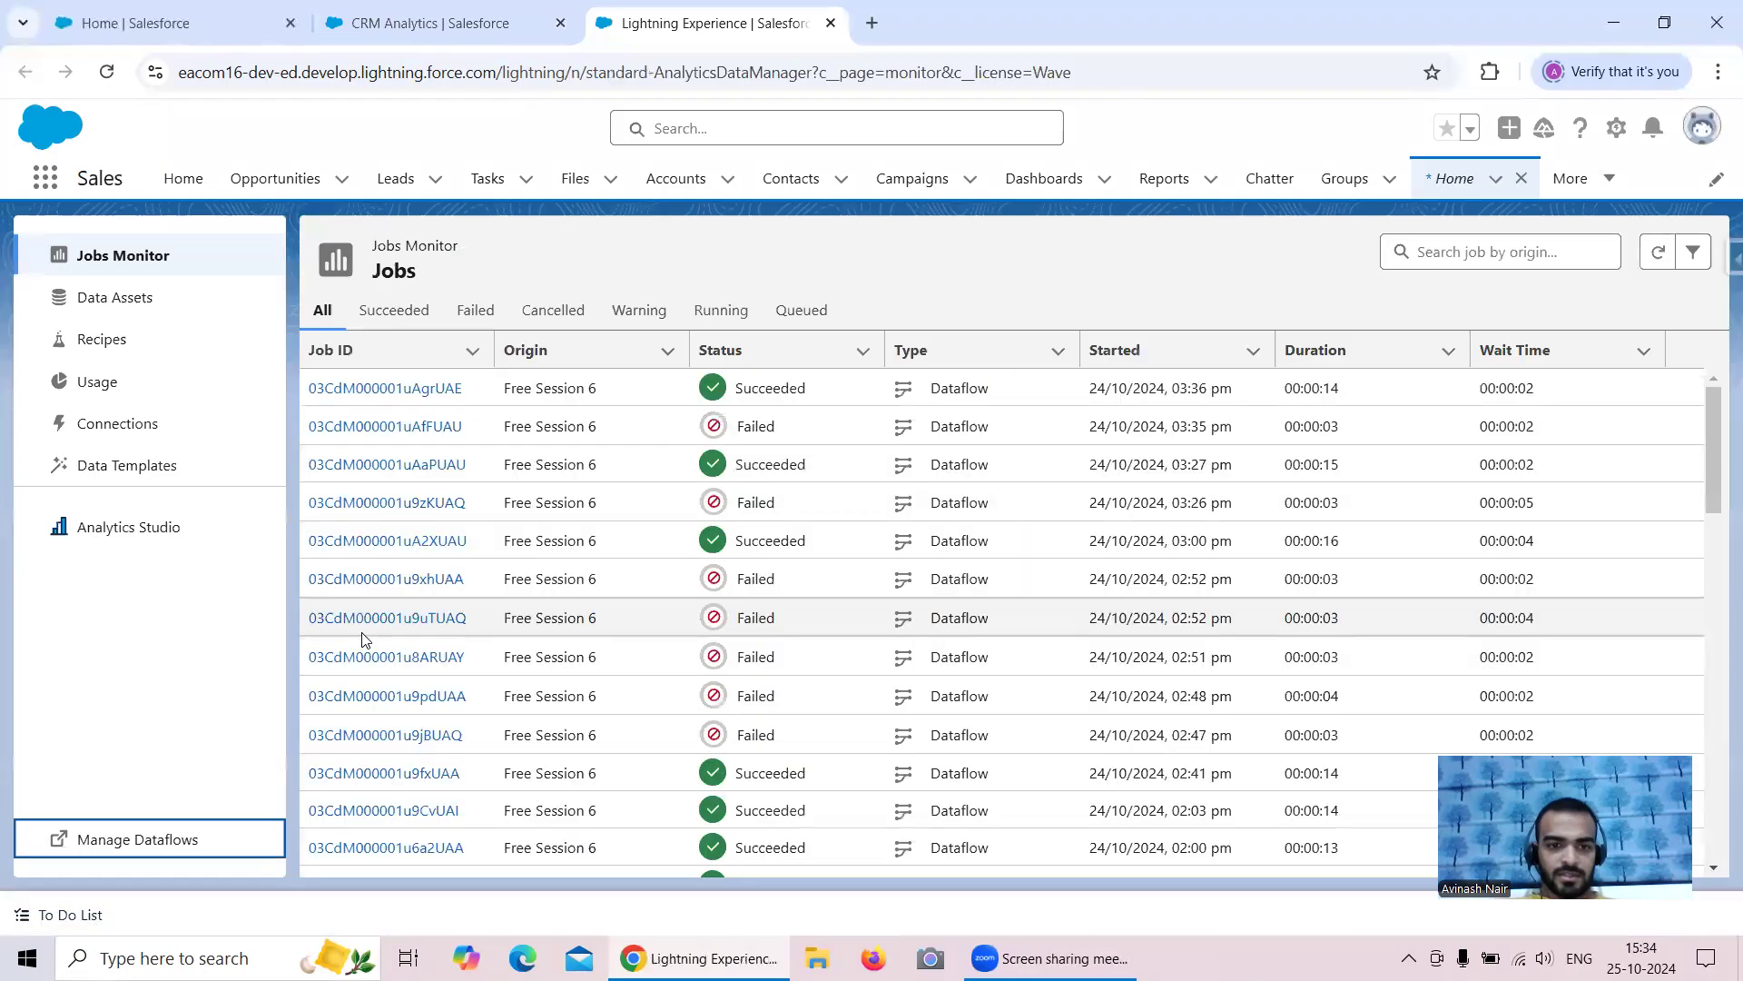
pyautogui.click(193, 850)
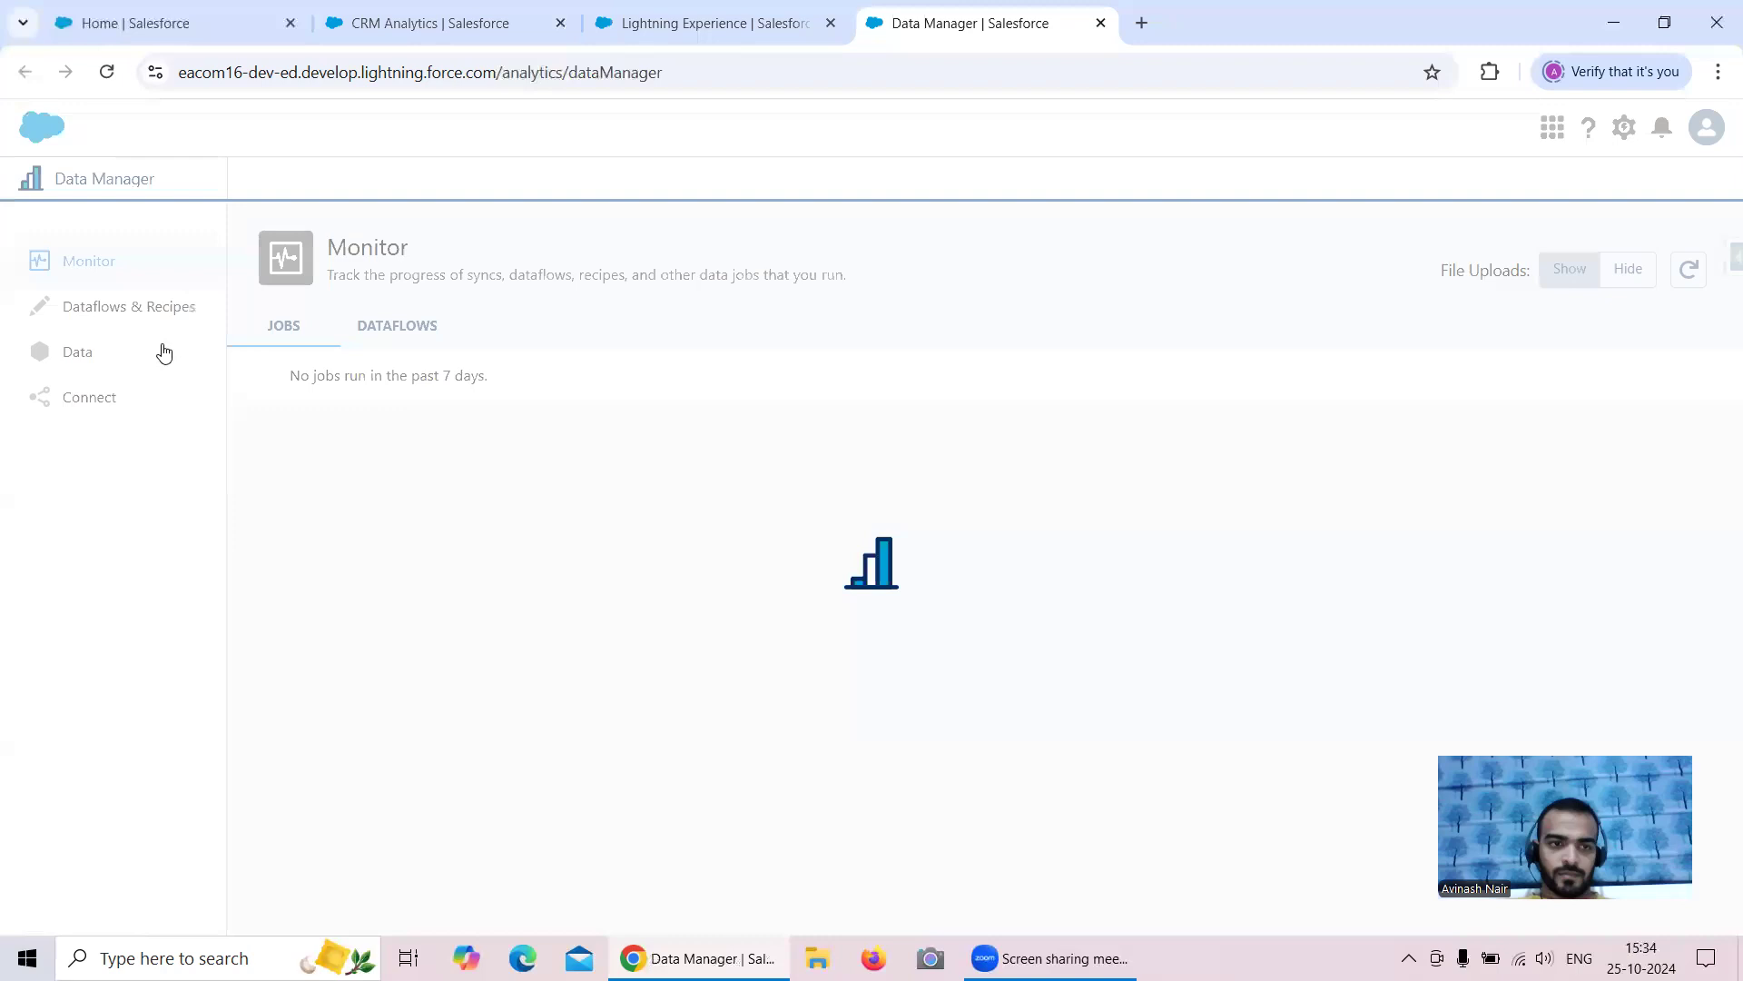
pyautogui.click(154, 309)
pyautogui.click(417, 329)
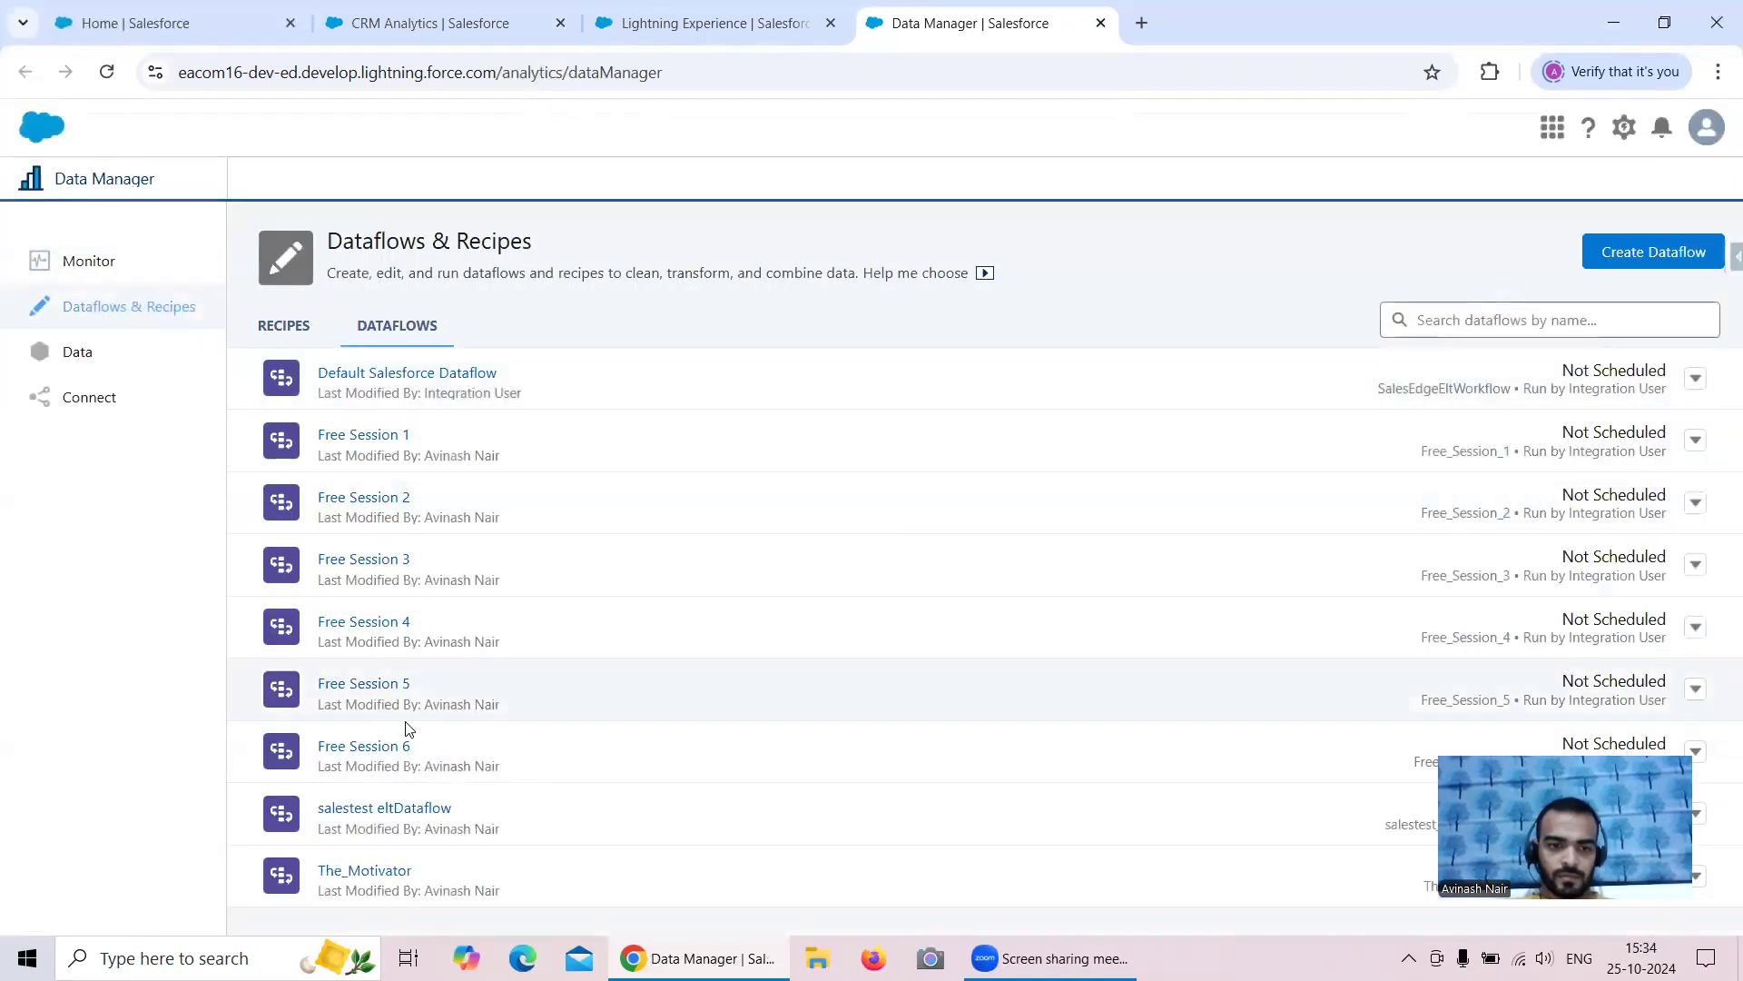
pyautogui.click(400, 746)
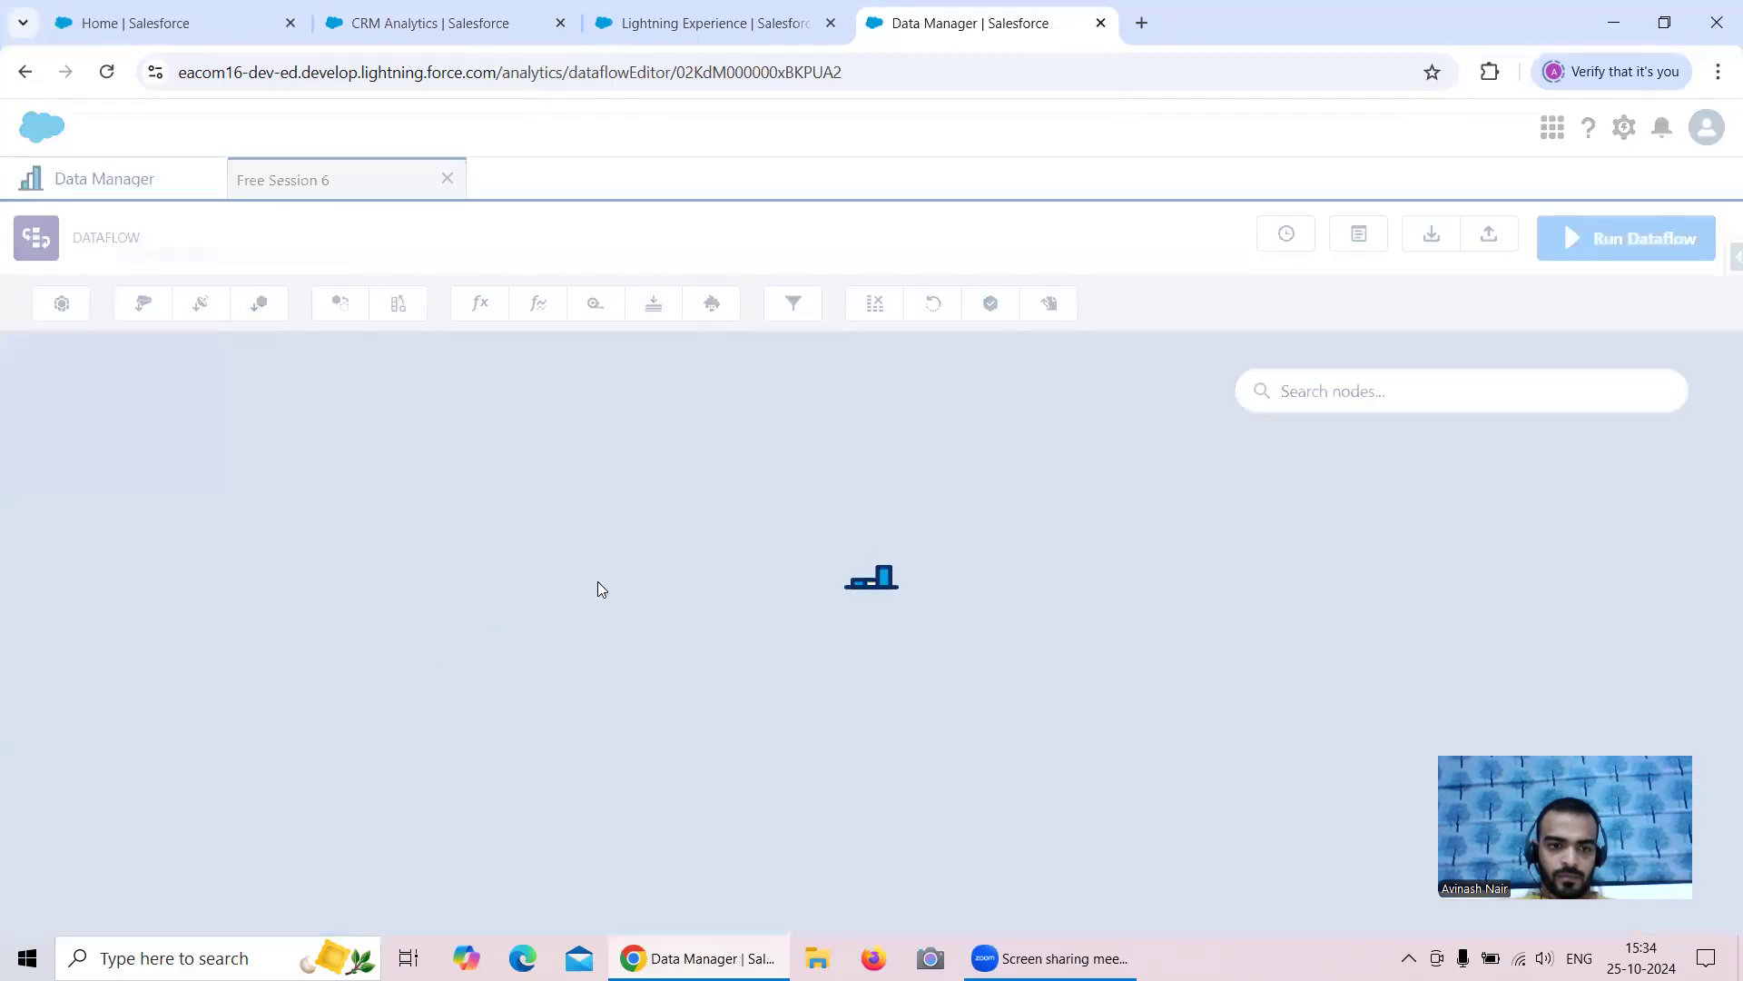
# Step: Review the SAQL expression of the IsCloseDateDue computed field in the Derived Fields node, and close it without changes
pyautogui.click(451, 438)
pyautogui.scroll(-10, 830, 627)
pyautogui.click(690, 697)
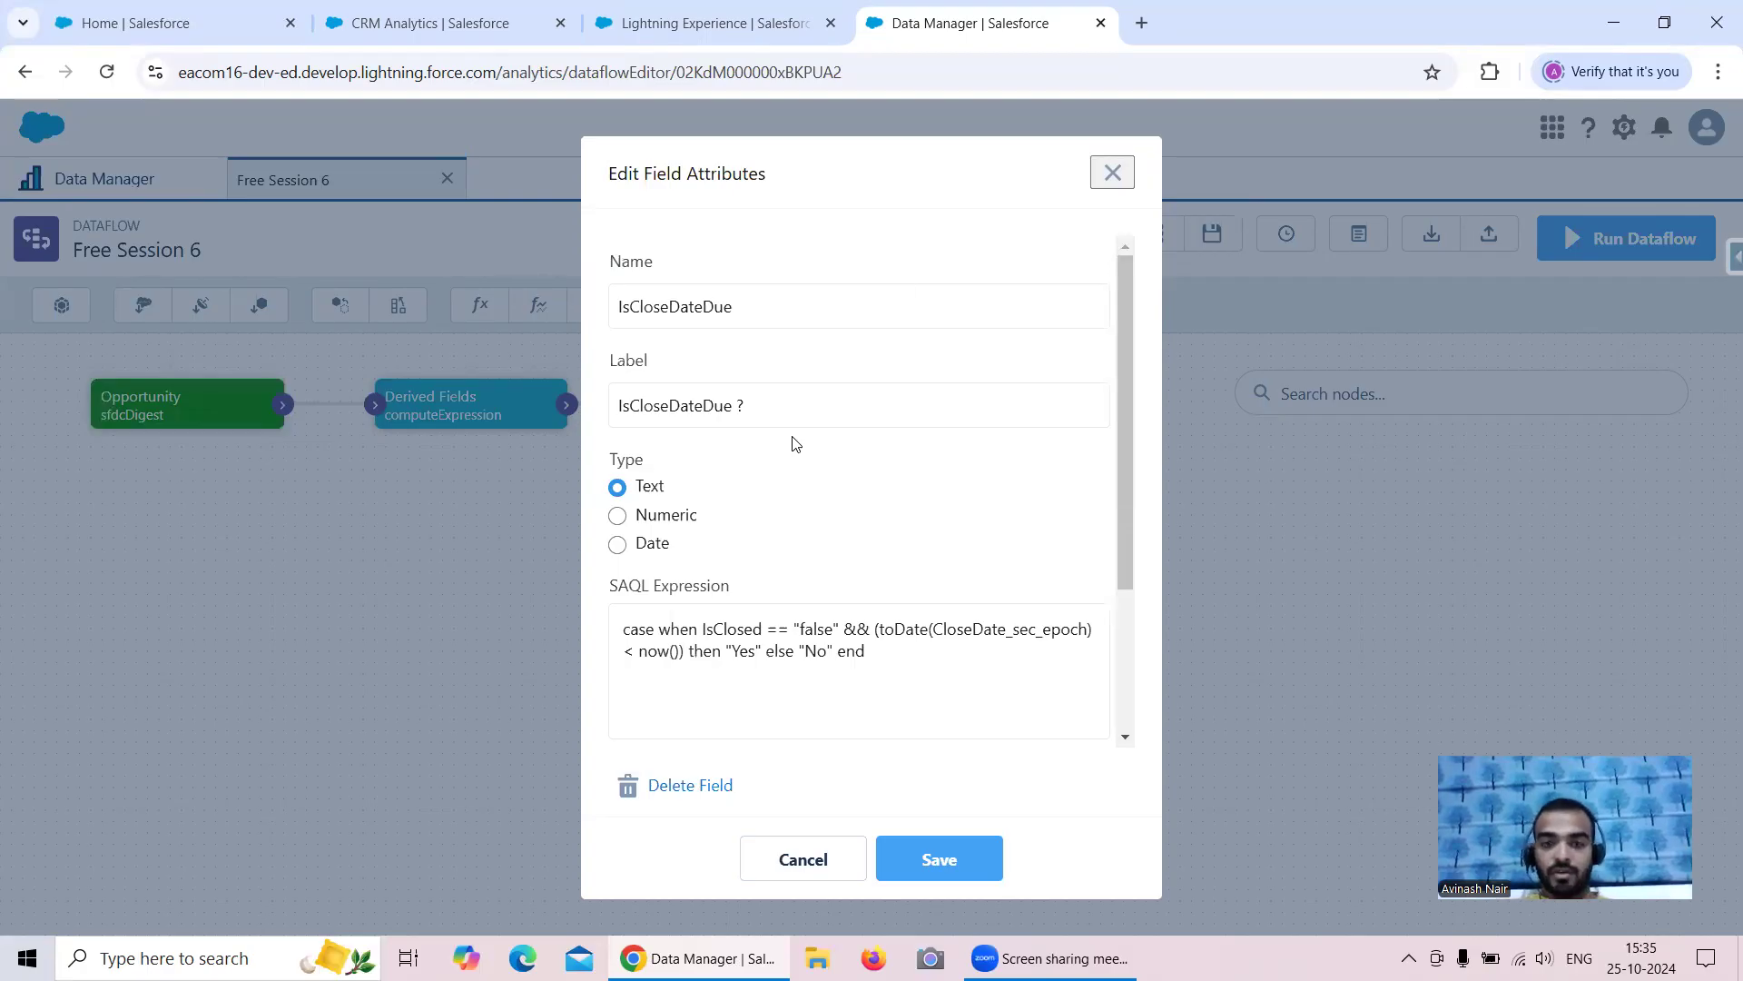
pyautogui.click(1111, 173)
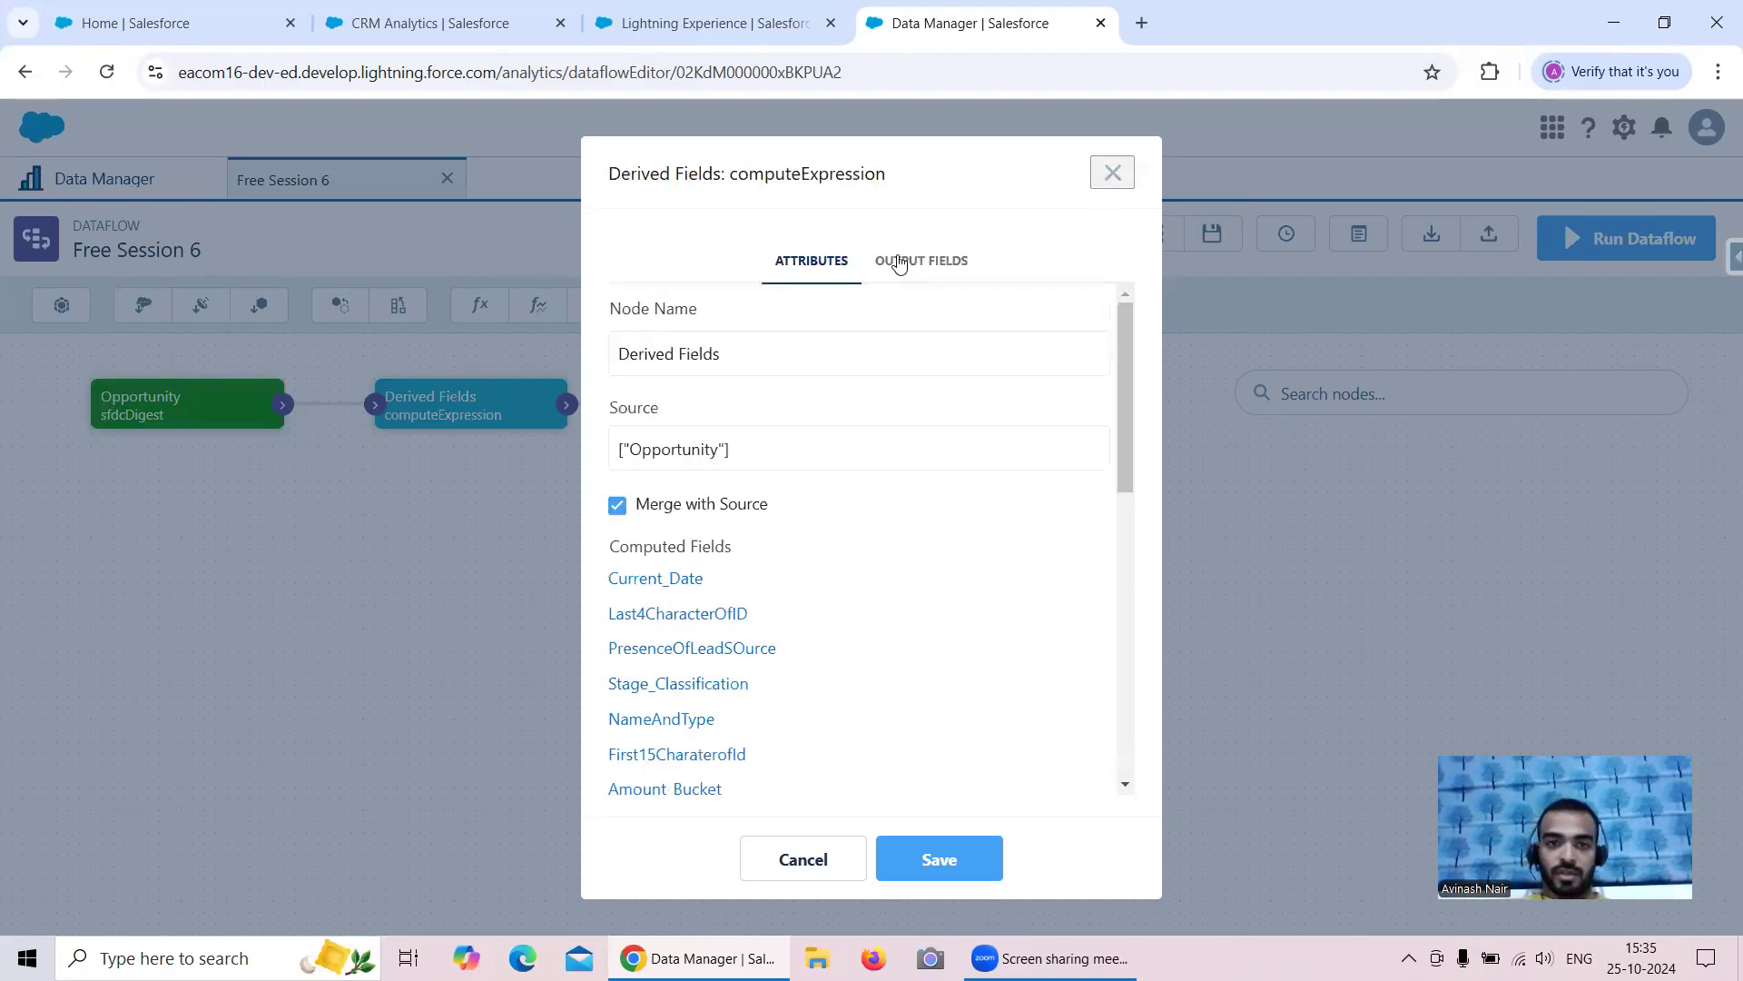
pyautogui.click(1090, 186)
# Step: Add a computed field named DaysLeftForClosingOpportunity to the Derived Fields node and save it
pyautogui.click(494, 400)
pyautogui.scroll(-1, 763, 506)
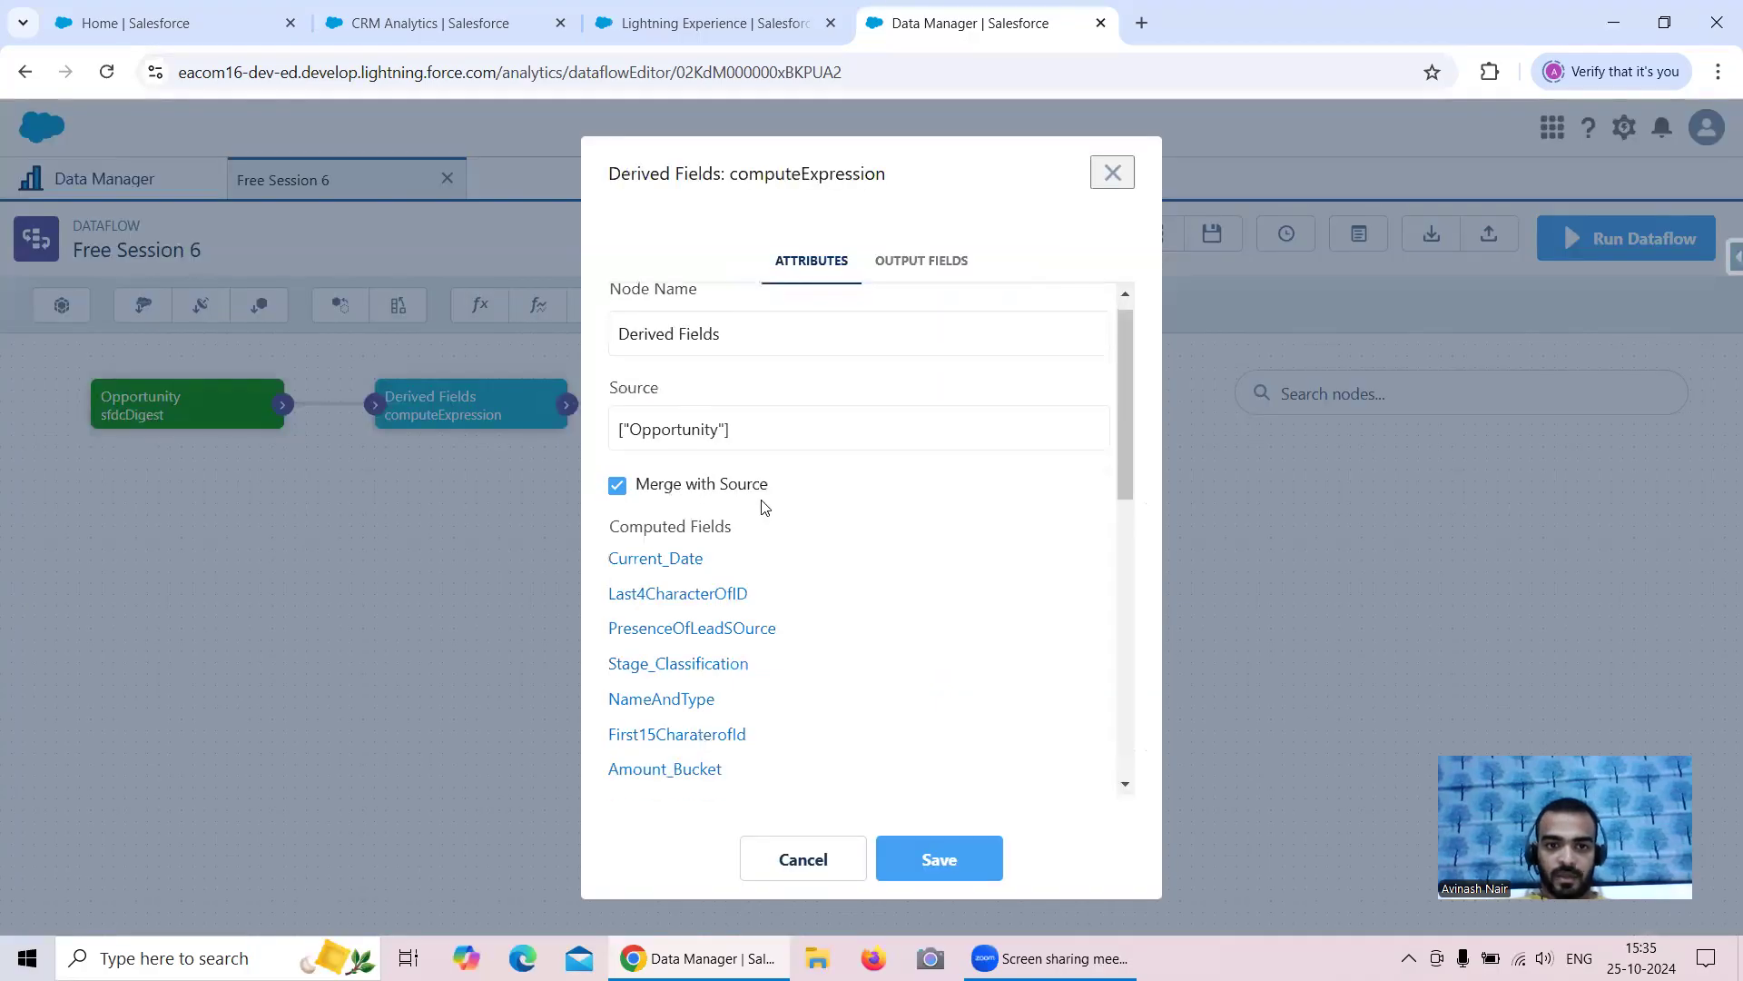
pyautogui.scroll(-5, 763, 506)
pyautogui.click(679, 746)
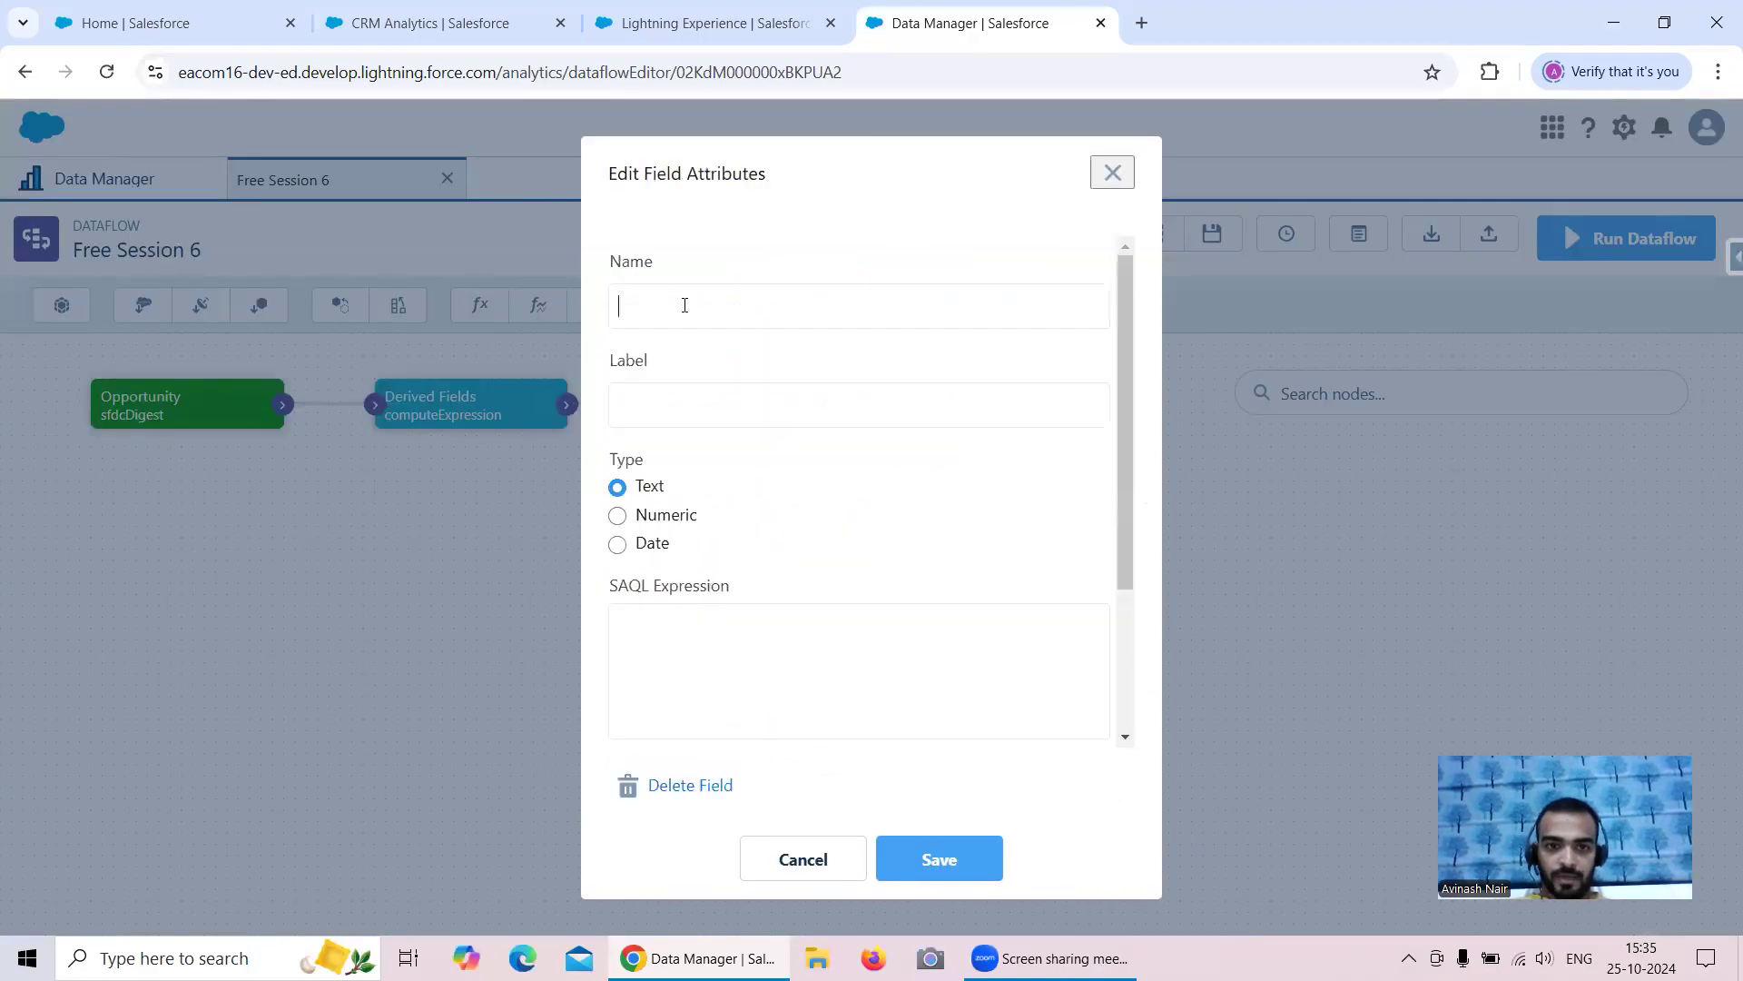
pyautogui.write('DaysLeftFor')
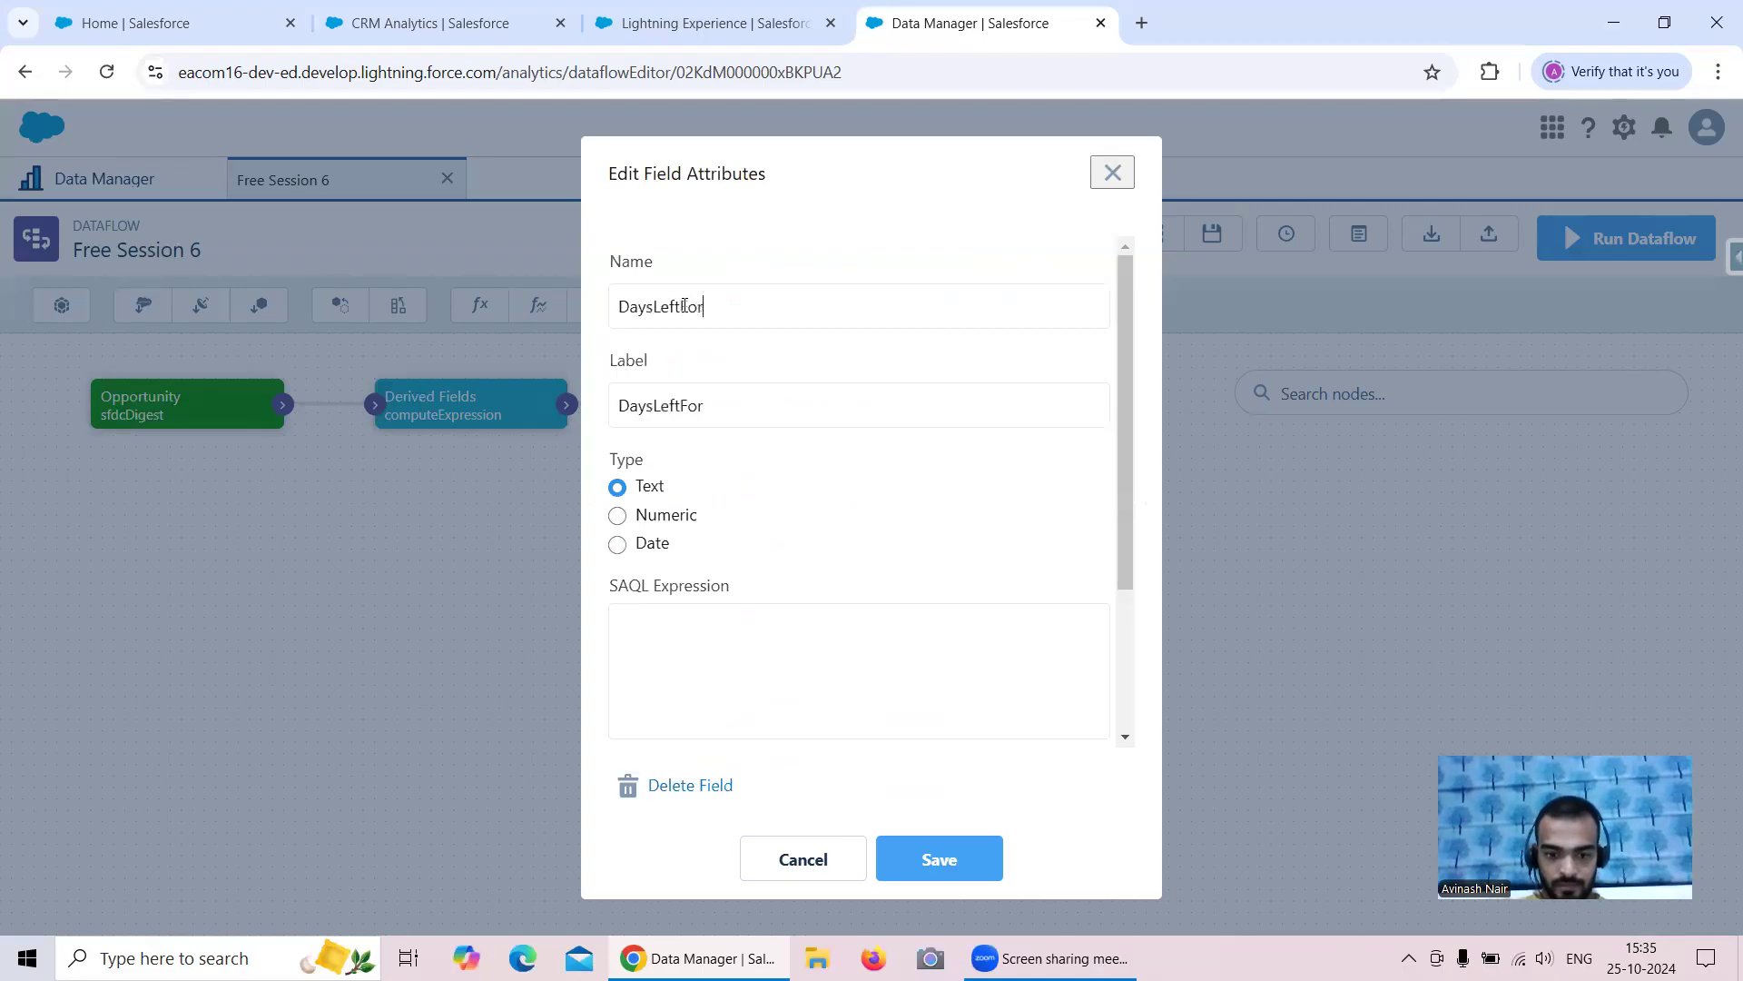
pyautogui.write('ClosingOpportunity')
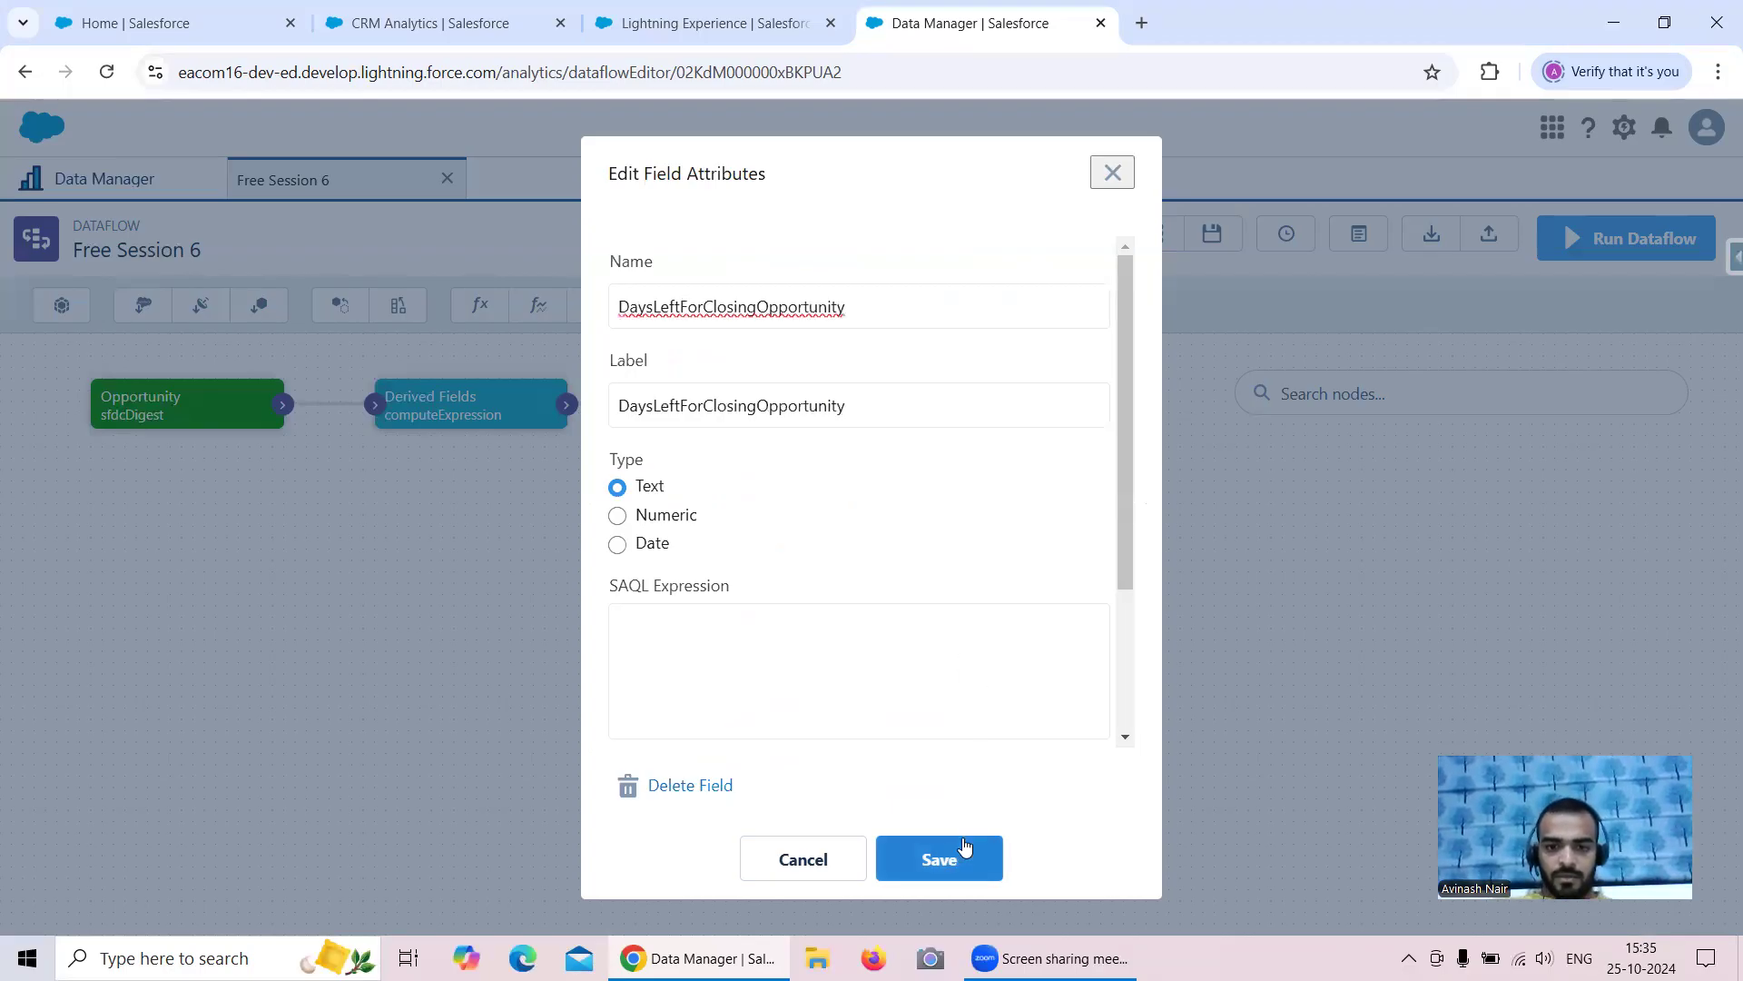
pyautogui.click(936, 858)
# Step: Copy the case-when condition, up to now()), from IsCloseDateDue into the SAQL expression of DaysLeftForClosingOpportunity
pyautogui.scroll(-10, 833, 669)
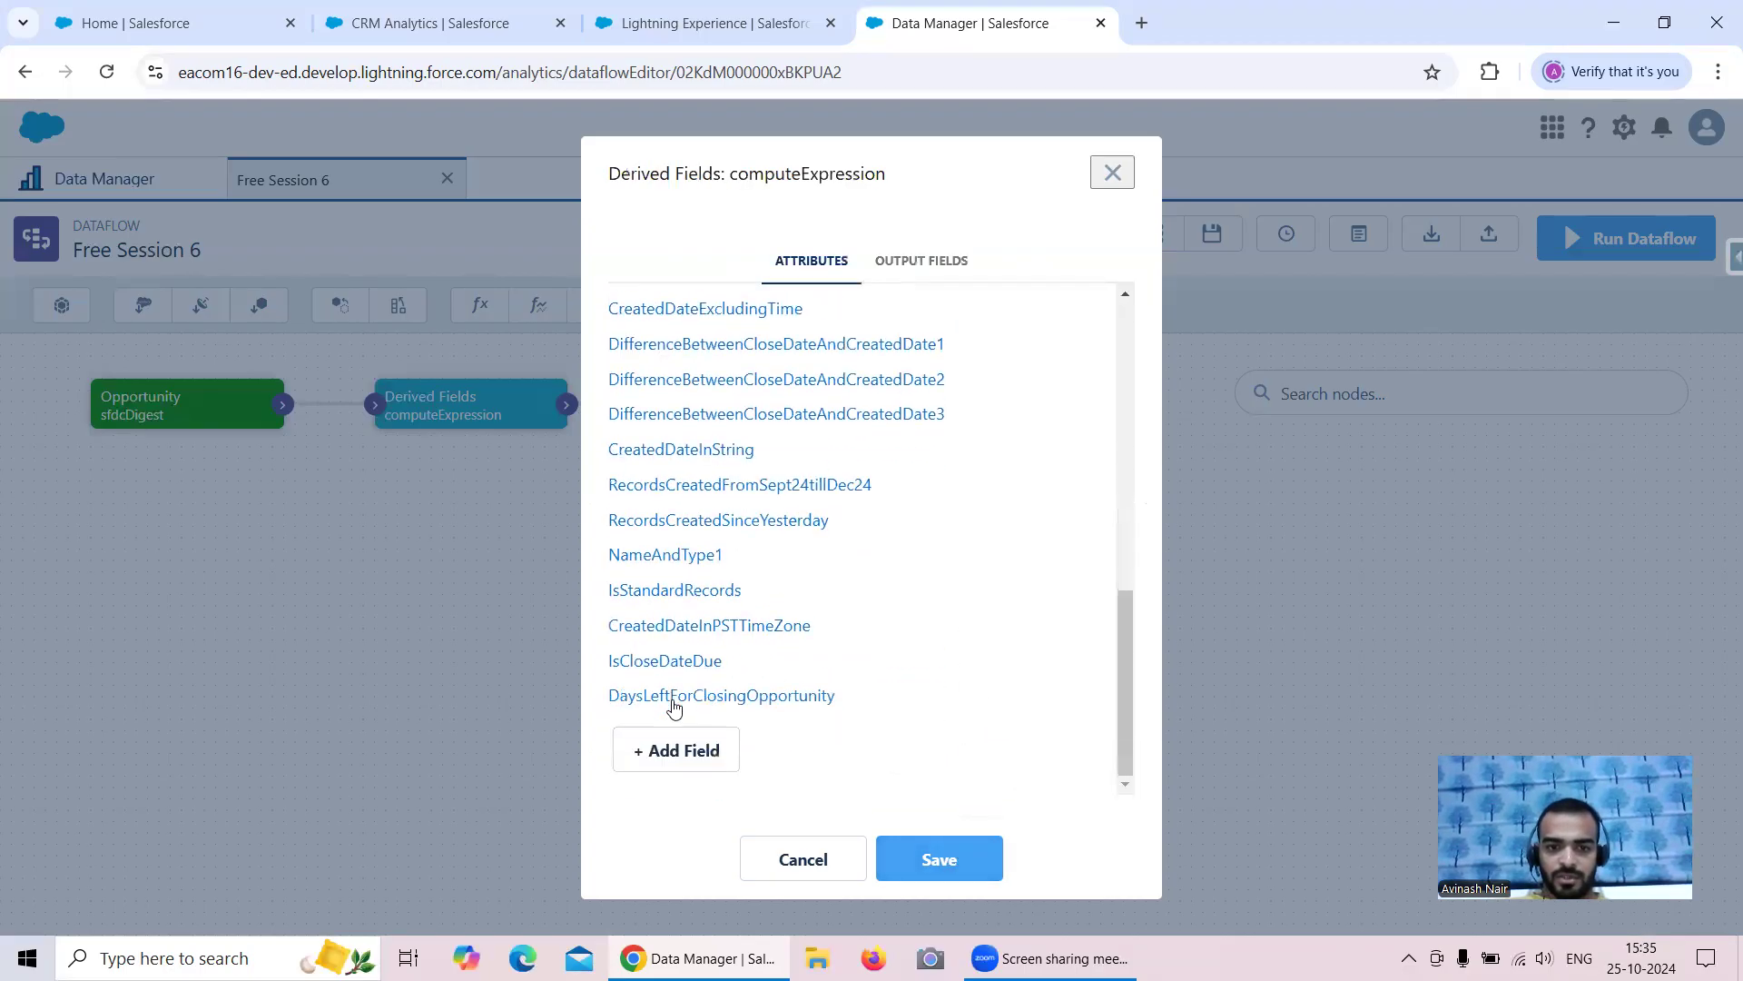
pyautogui.click(677, 669)
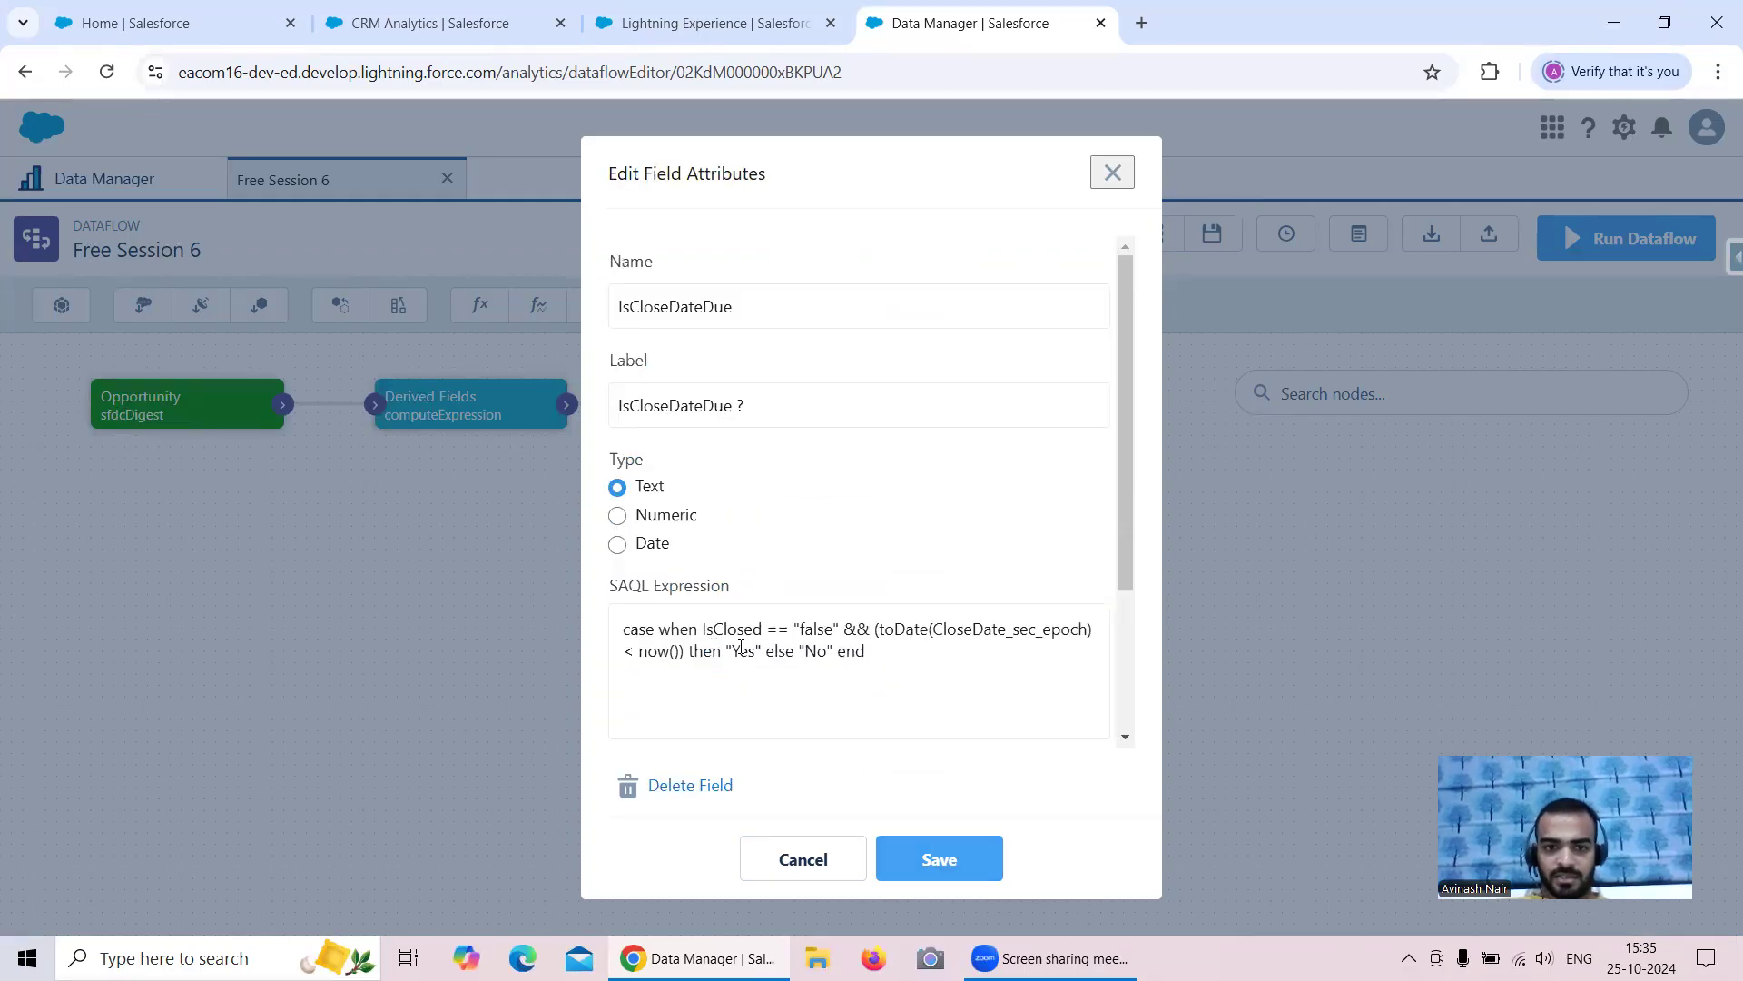
pyautogui.moveTo(689, 651); pyautogui.dragTo(607, 633)
pyautogui.hotkey('ctrl', 'c')
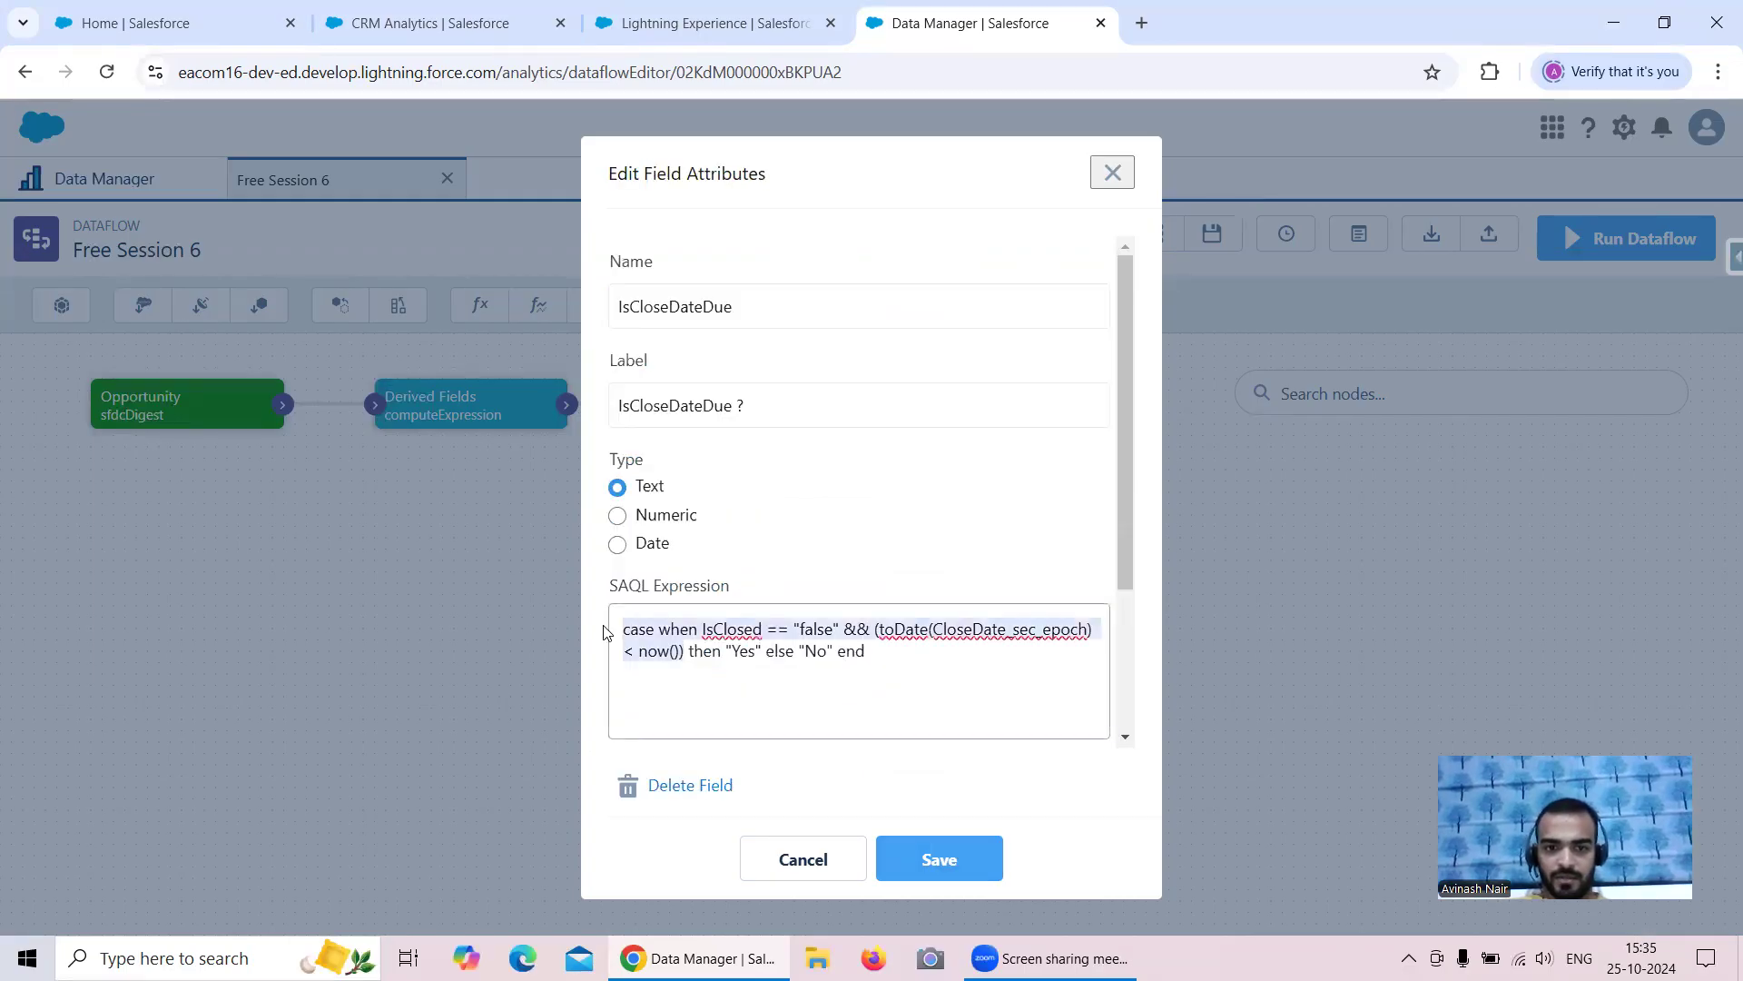
pyautogui.click(820, 840)
pyautogui.scroll(-10, 766, 687)
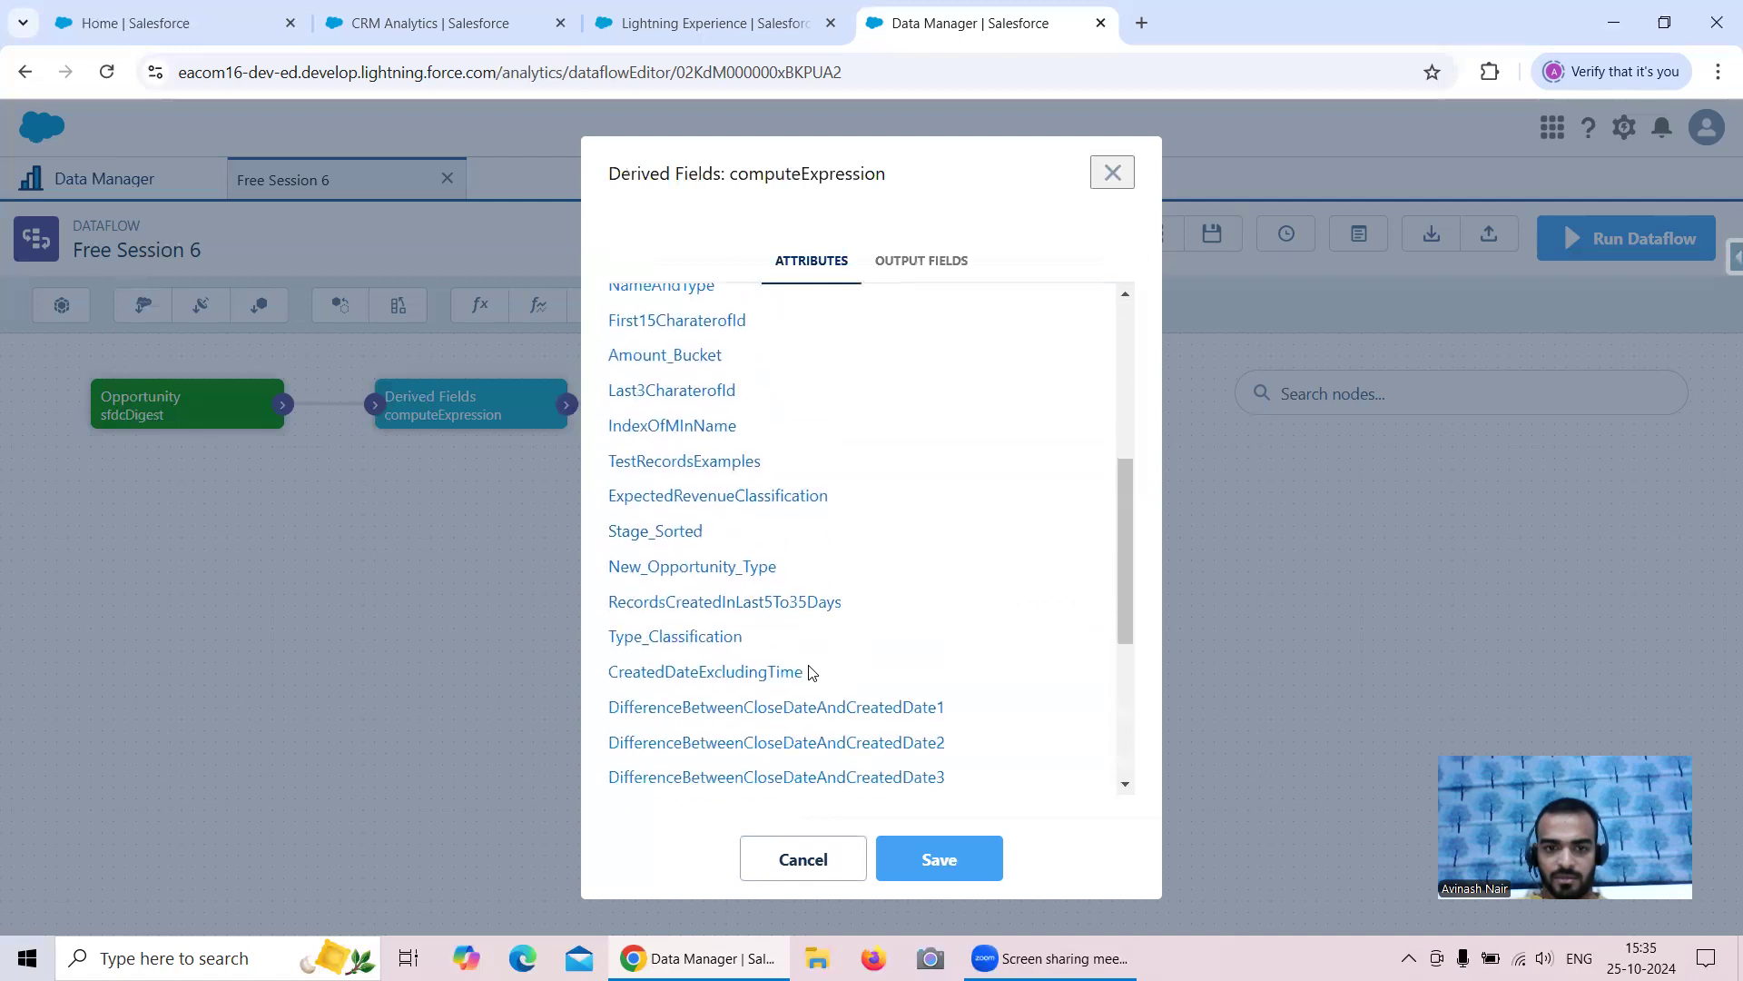
pyautogui.click(765, 692)
pyautogui.click(716, 638)
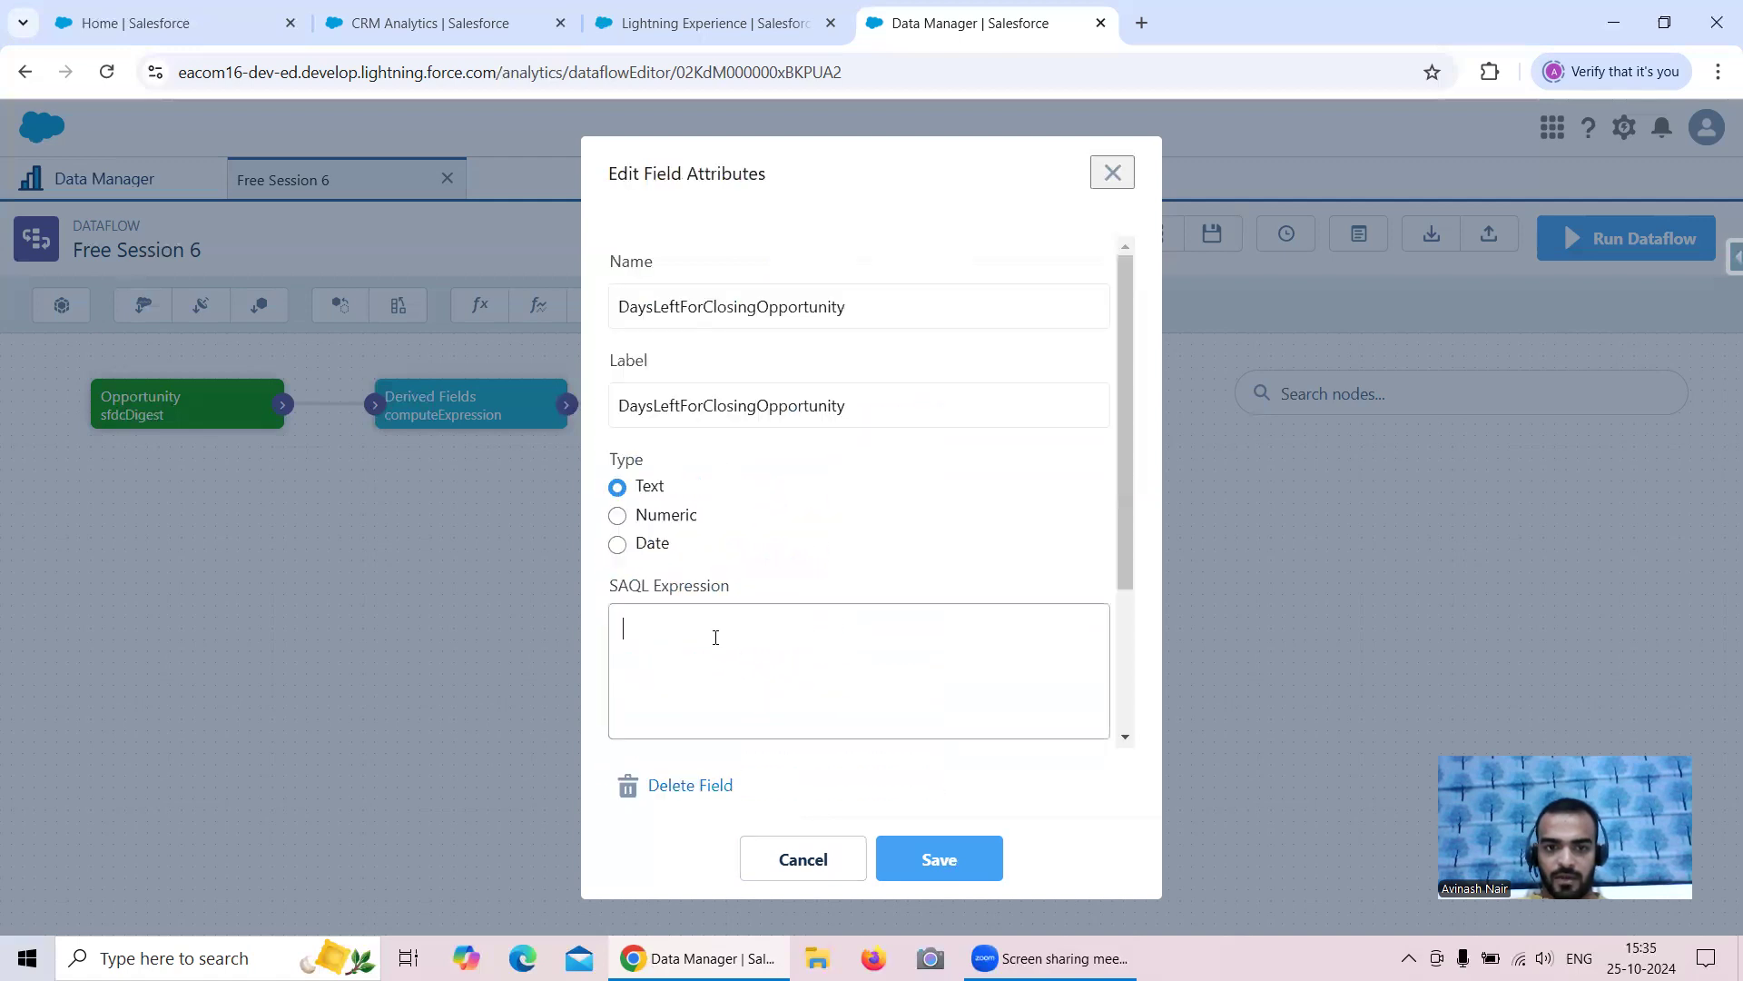
pyautogui.hotkey('ctrl', 'v')
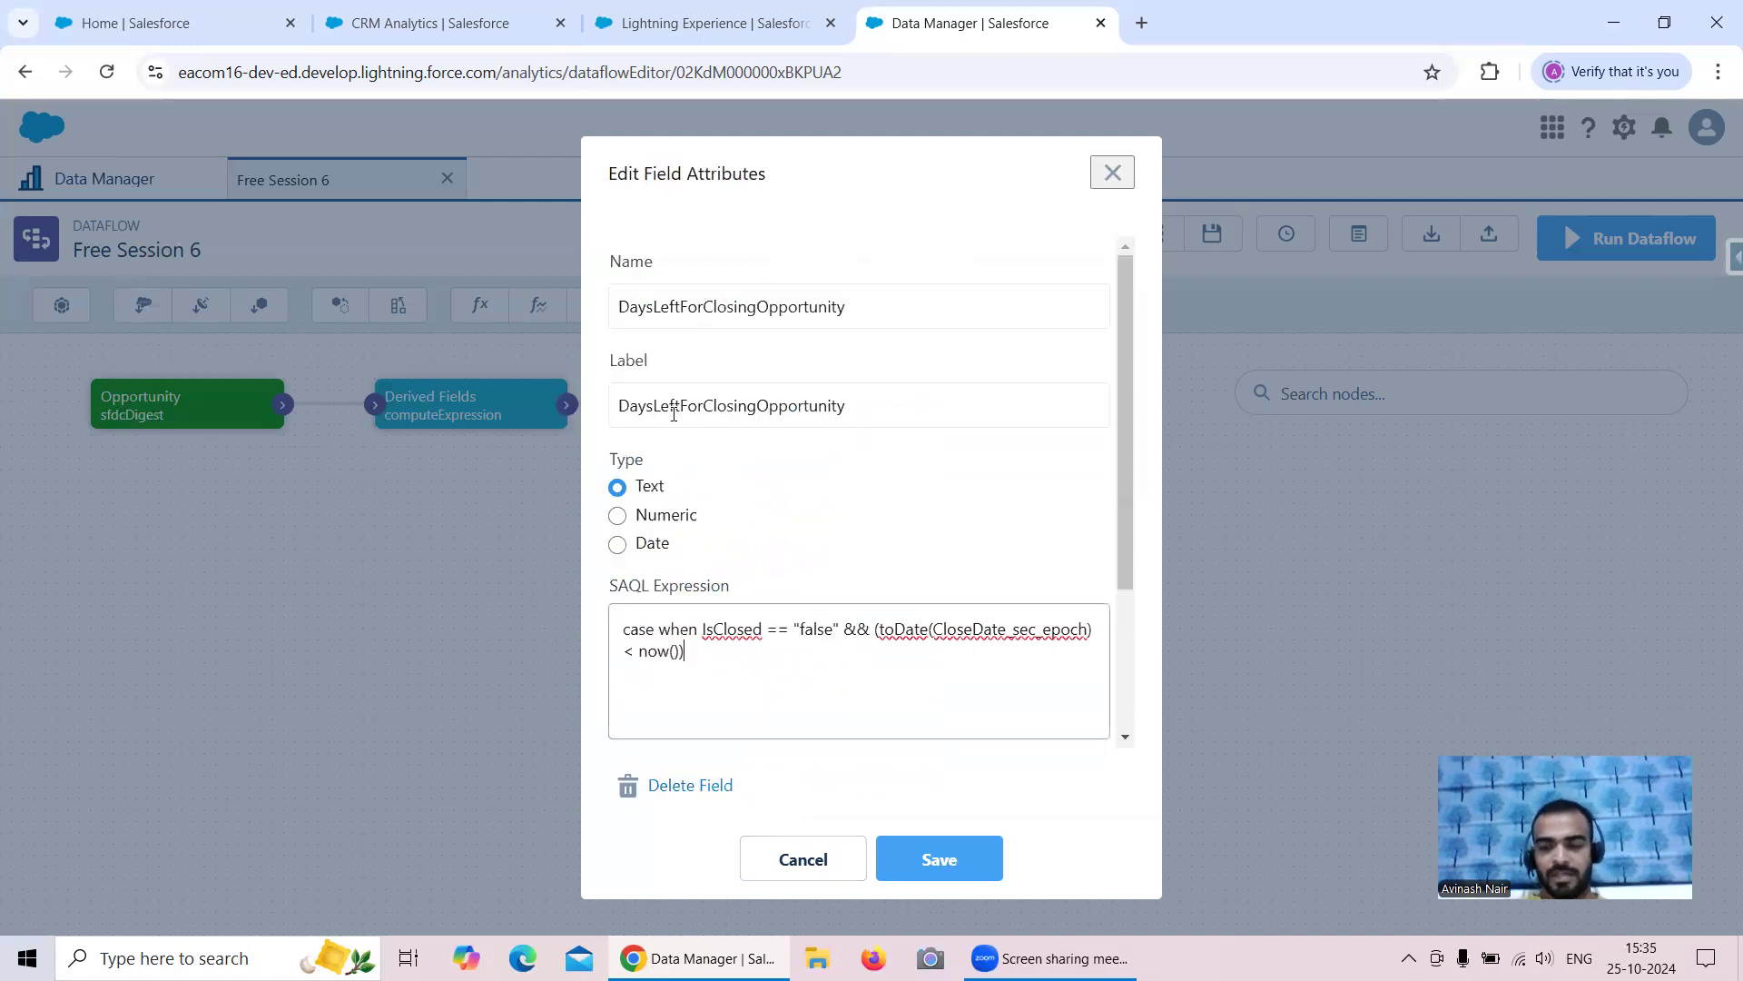
# Step: Make the DaysLeftForClosingOpportunity field numeric with precision 6 and scale 0
pyautogui.click(617, 515)
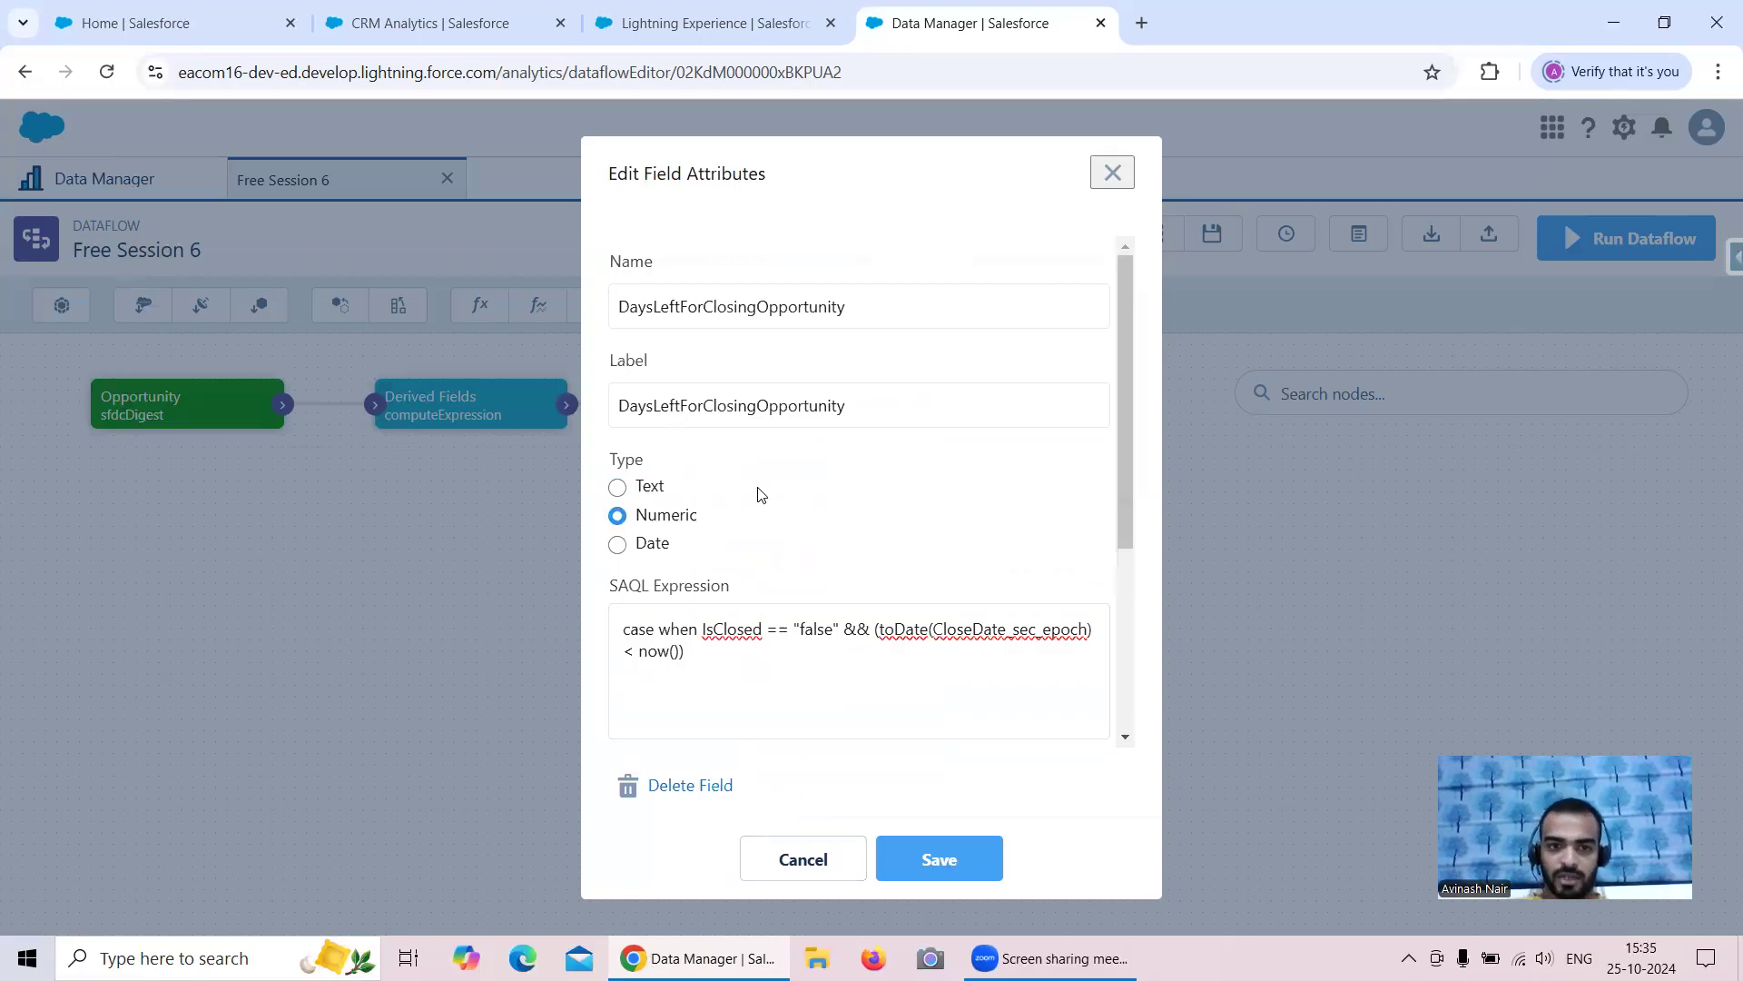
pyautogui.scroll(-3, 759, 486)
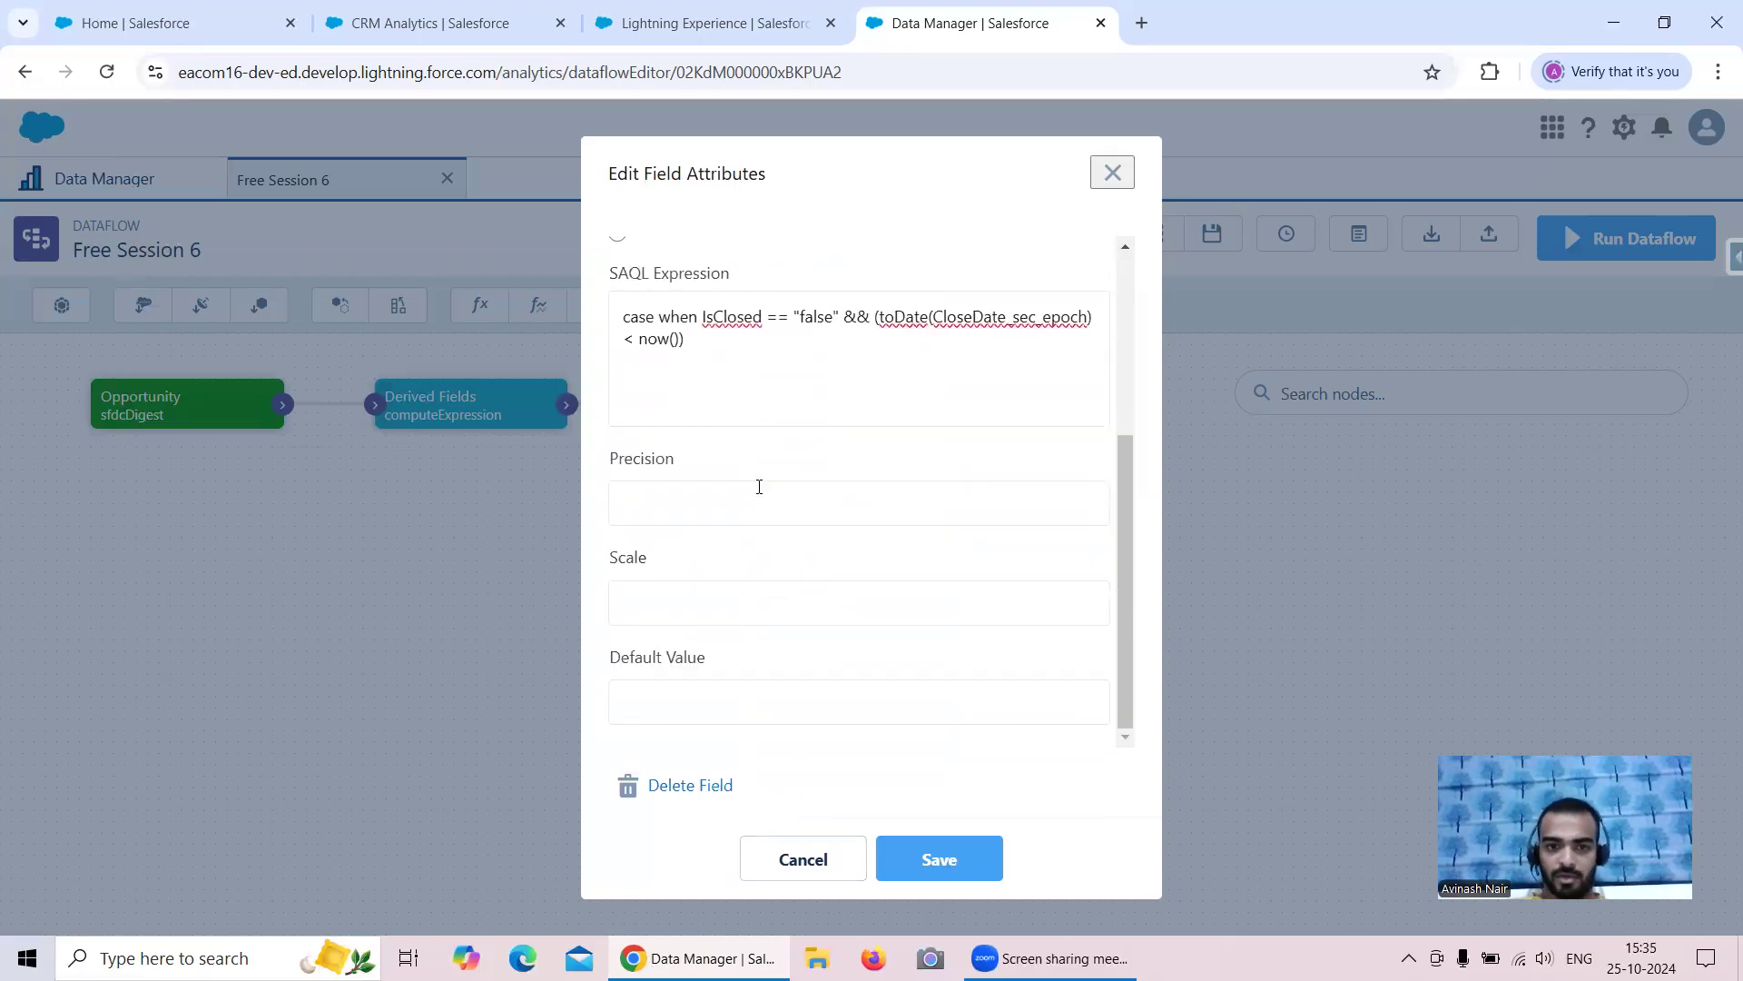
pyautogui.click(702, 502)
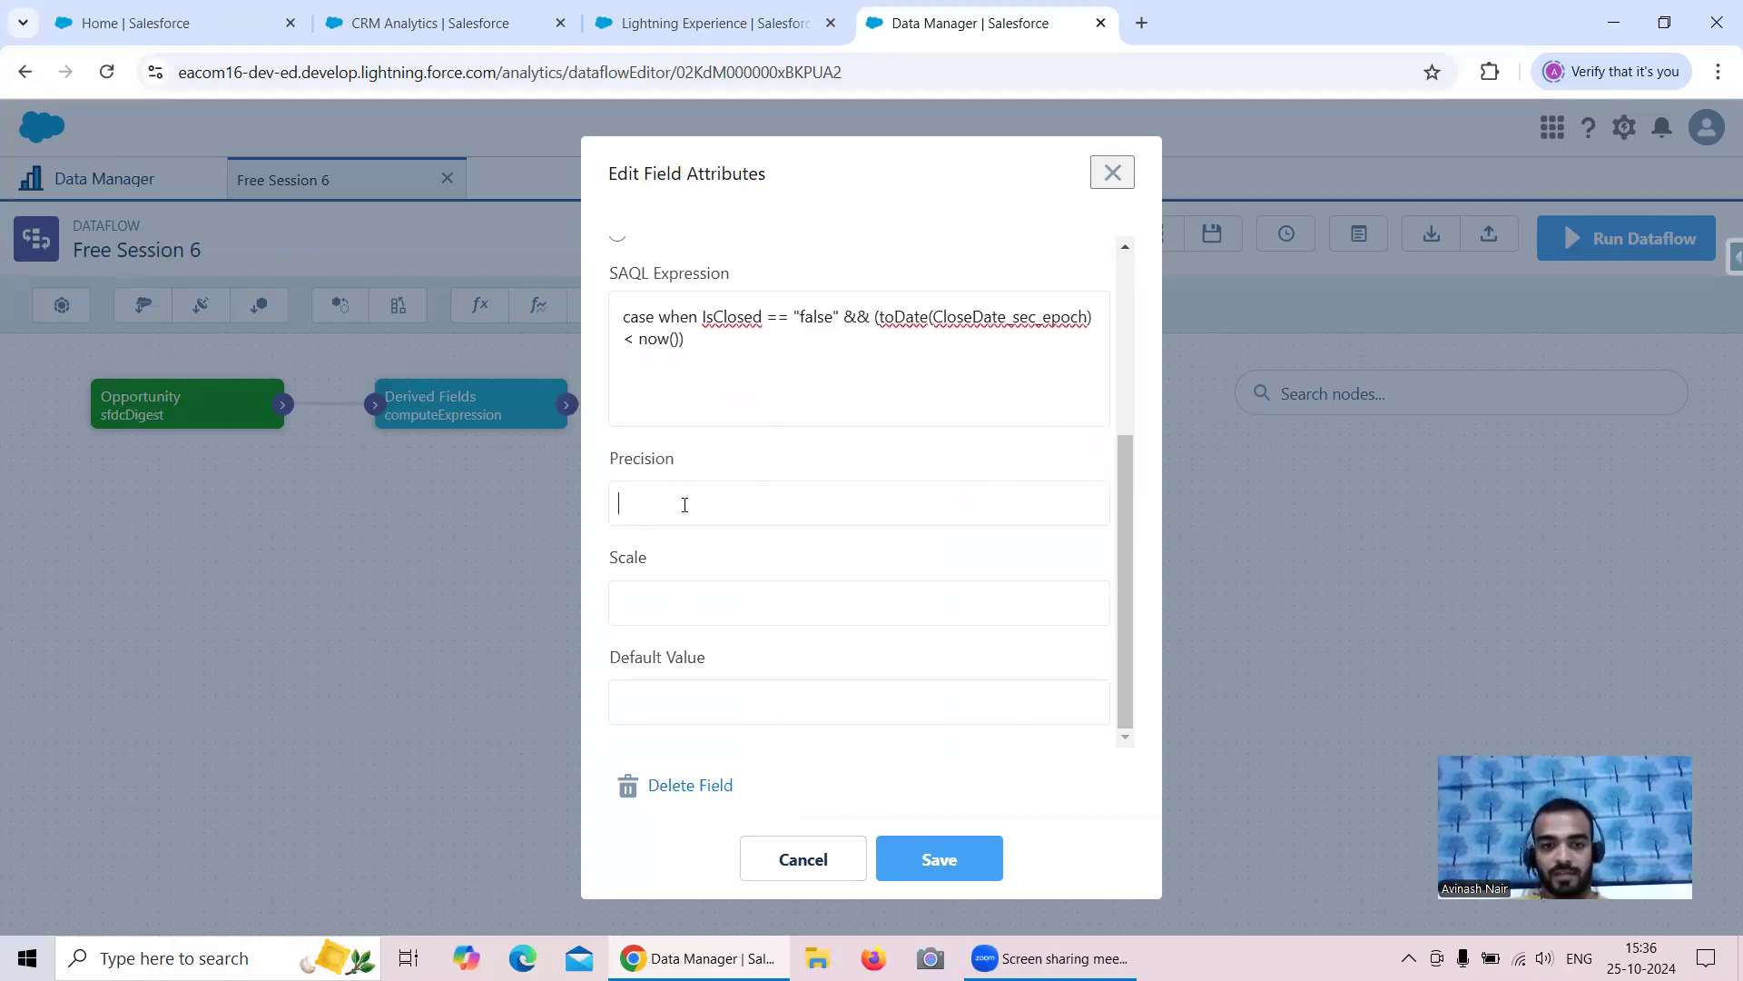
pyautogui.write('6')
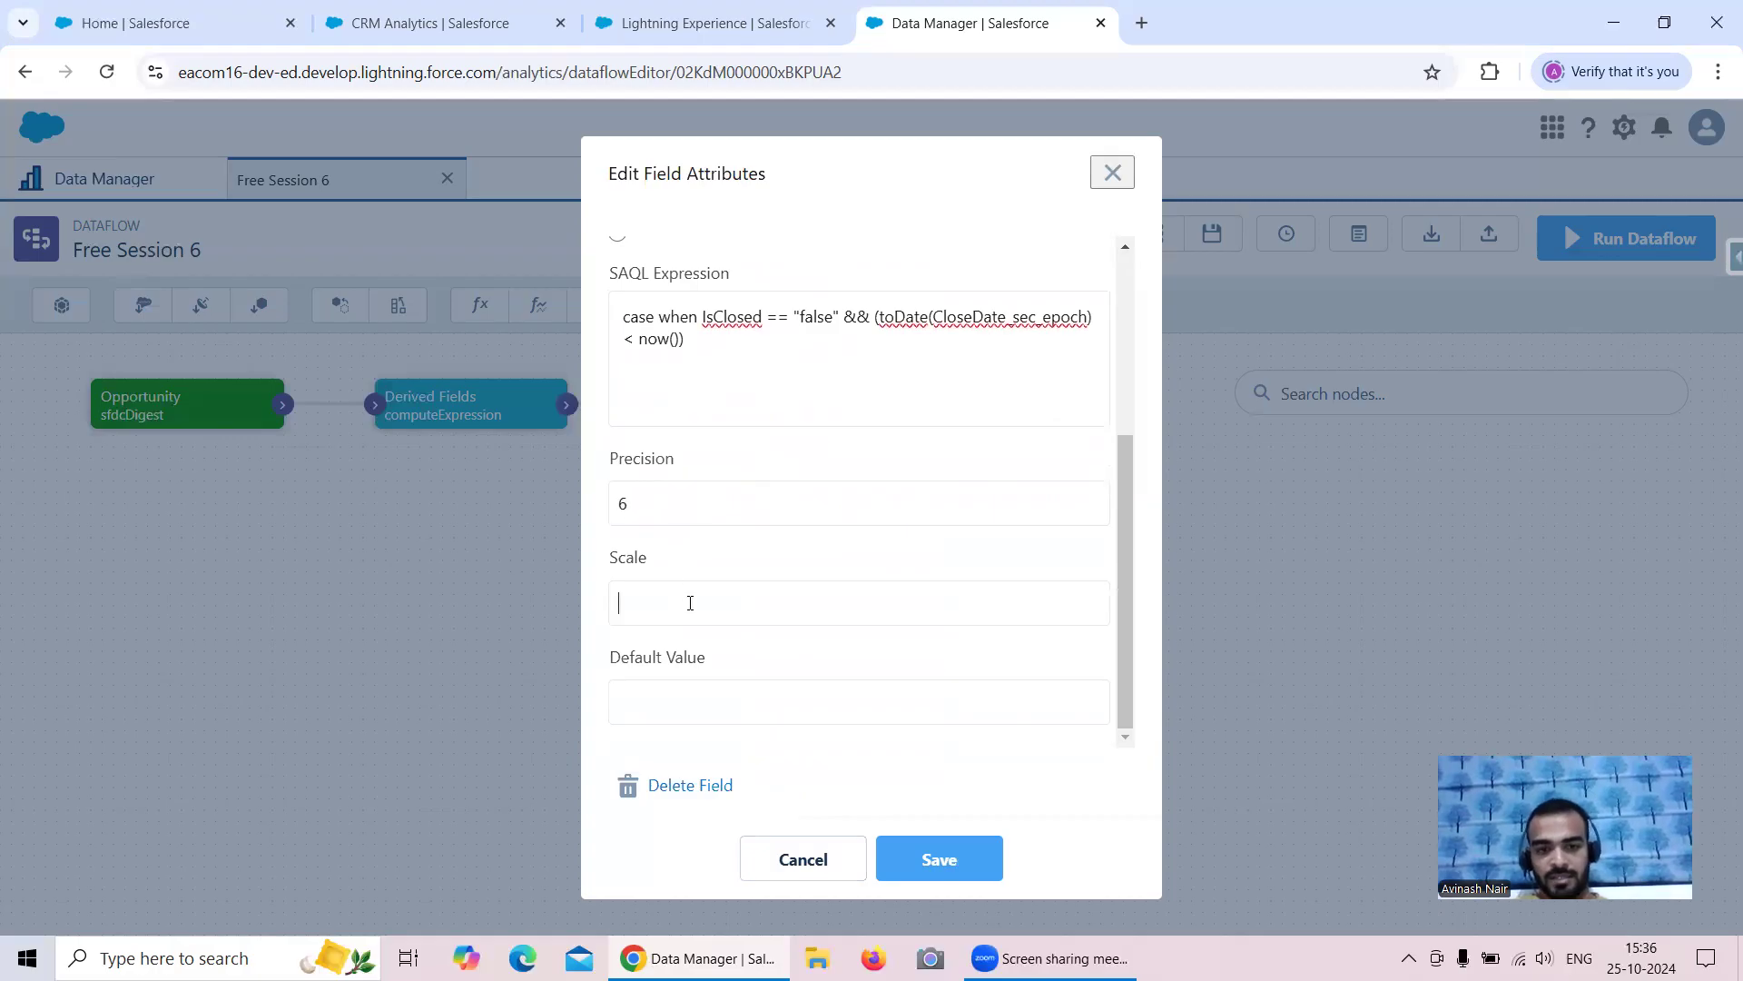
pyautogui.write('0')
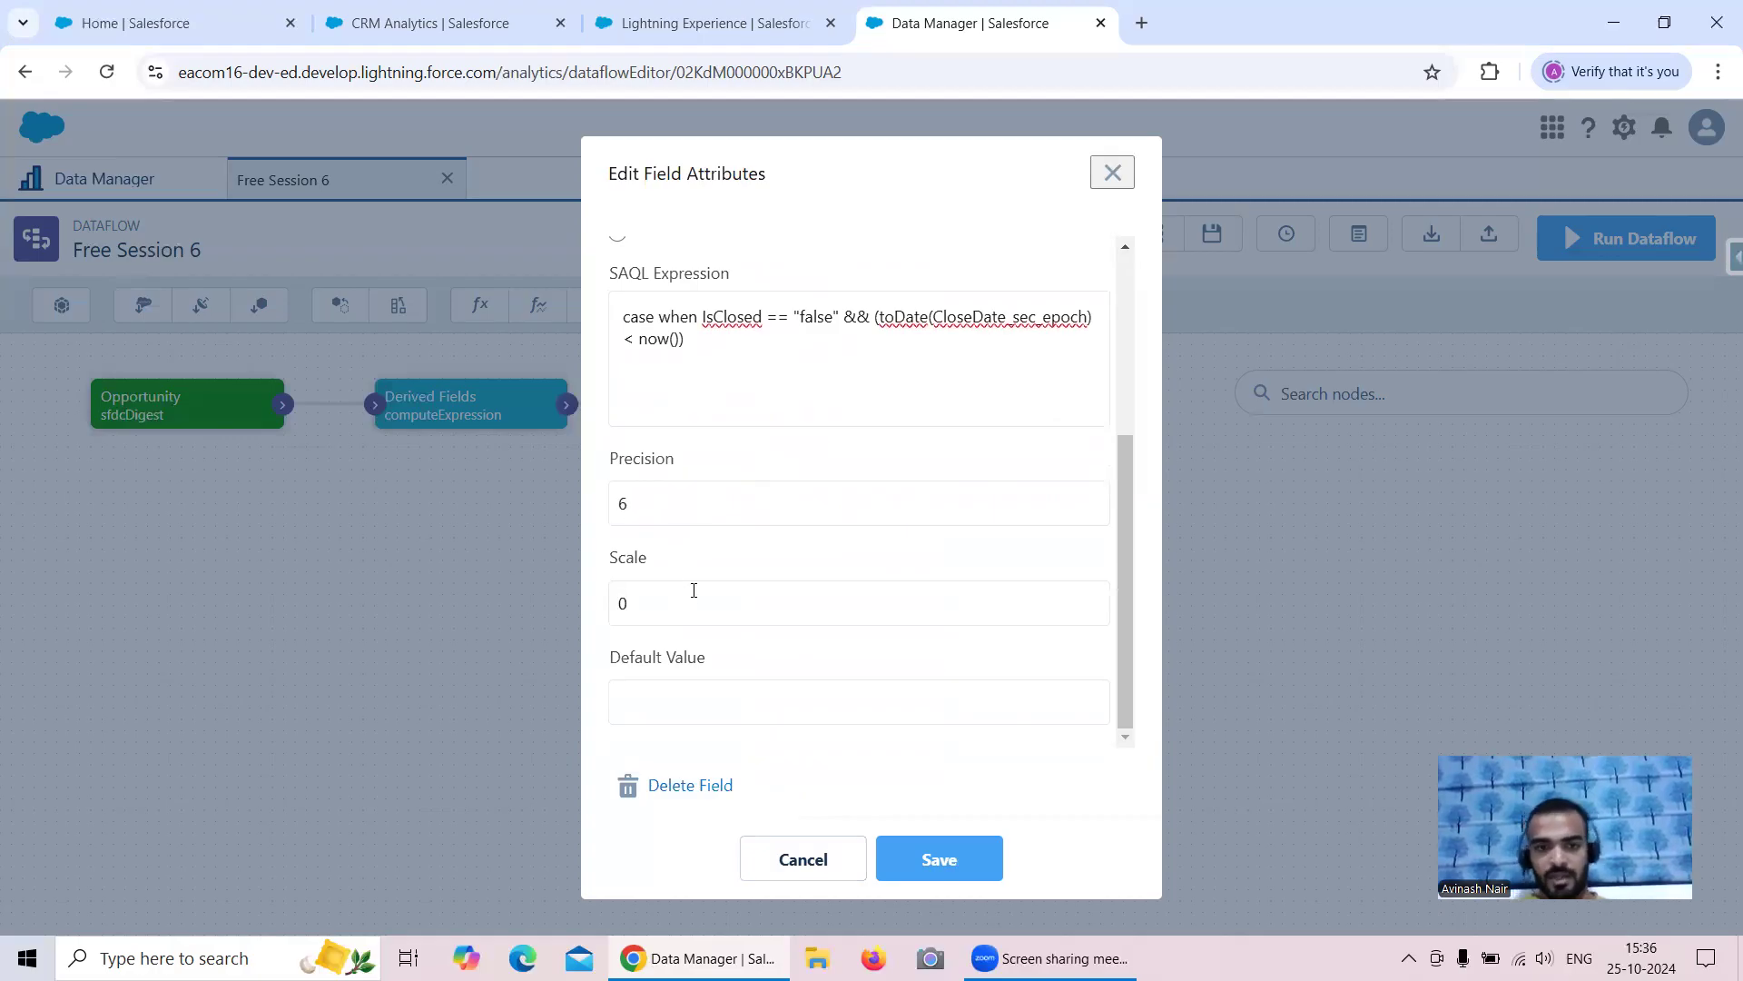
# Step: Append a then clause with an empty daysBetween() call to the end of the field's SAQL expression
pyautogui.scroll(2, 745, 389)
pyautogui.scroll(1, 744, 389)
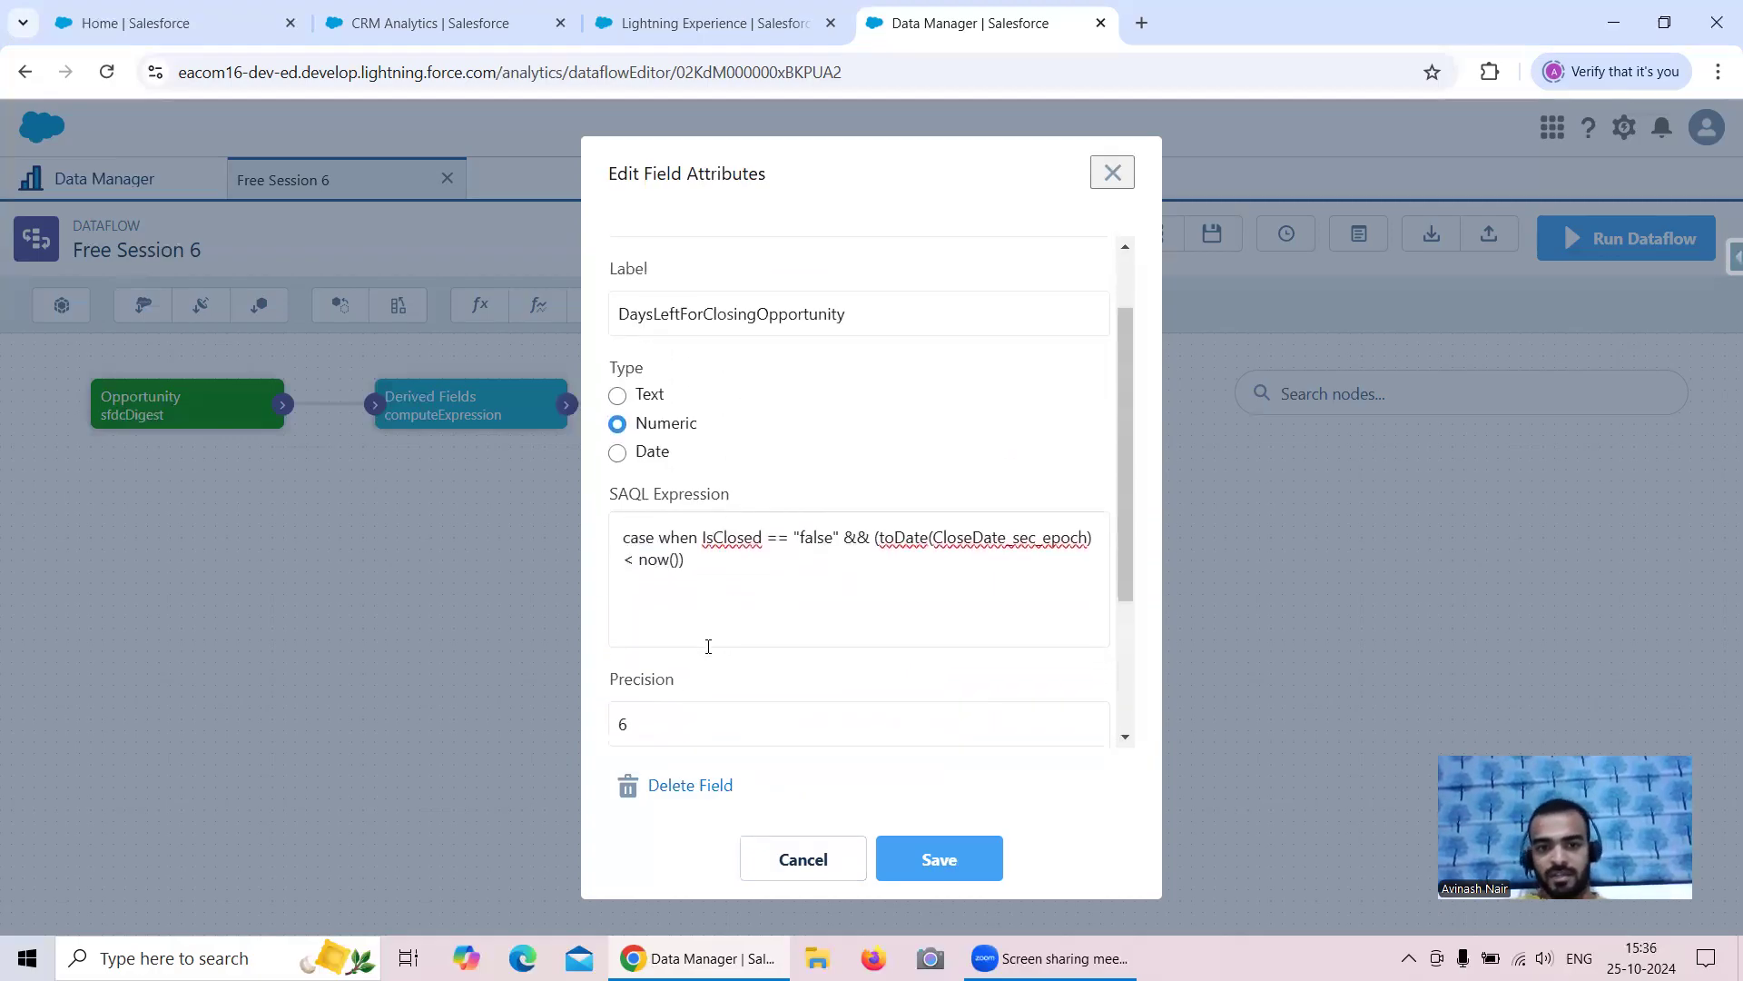
pyautogui.scroll(-3, 687, 654)
pyautogui.scroll(1, 686, 592)
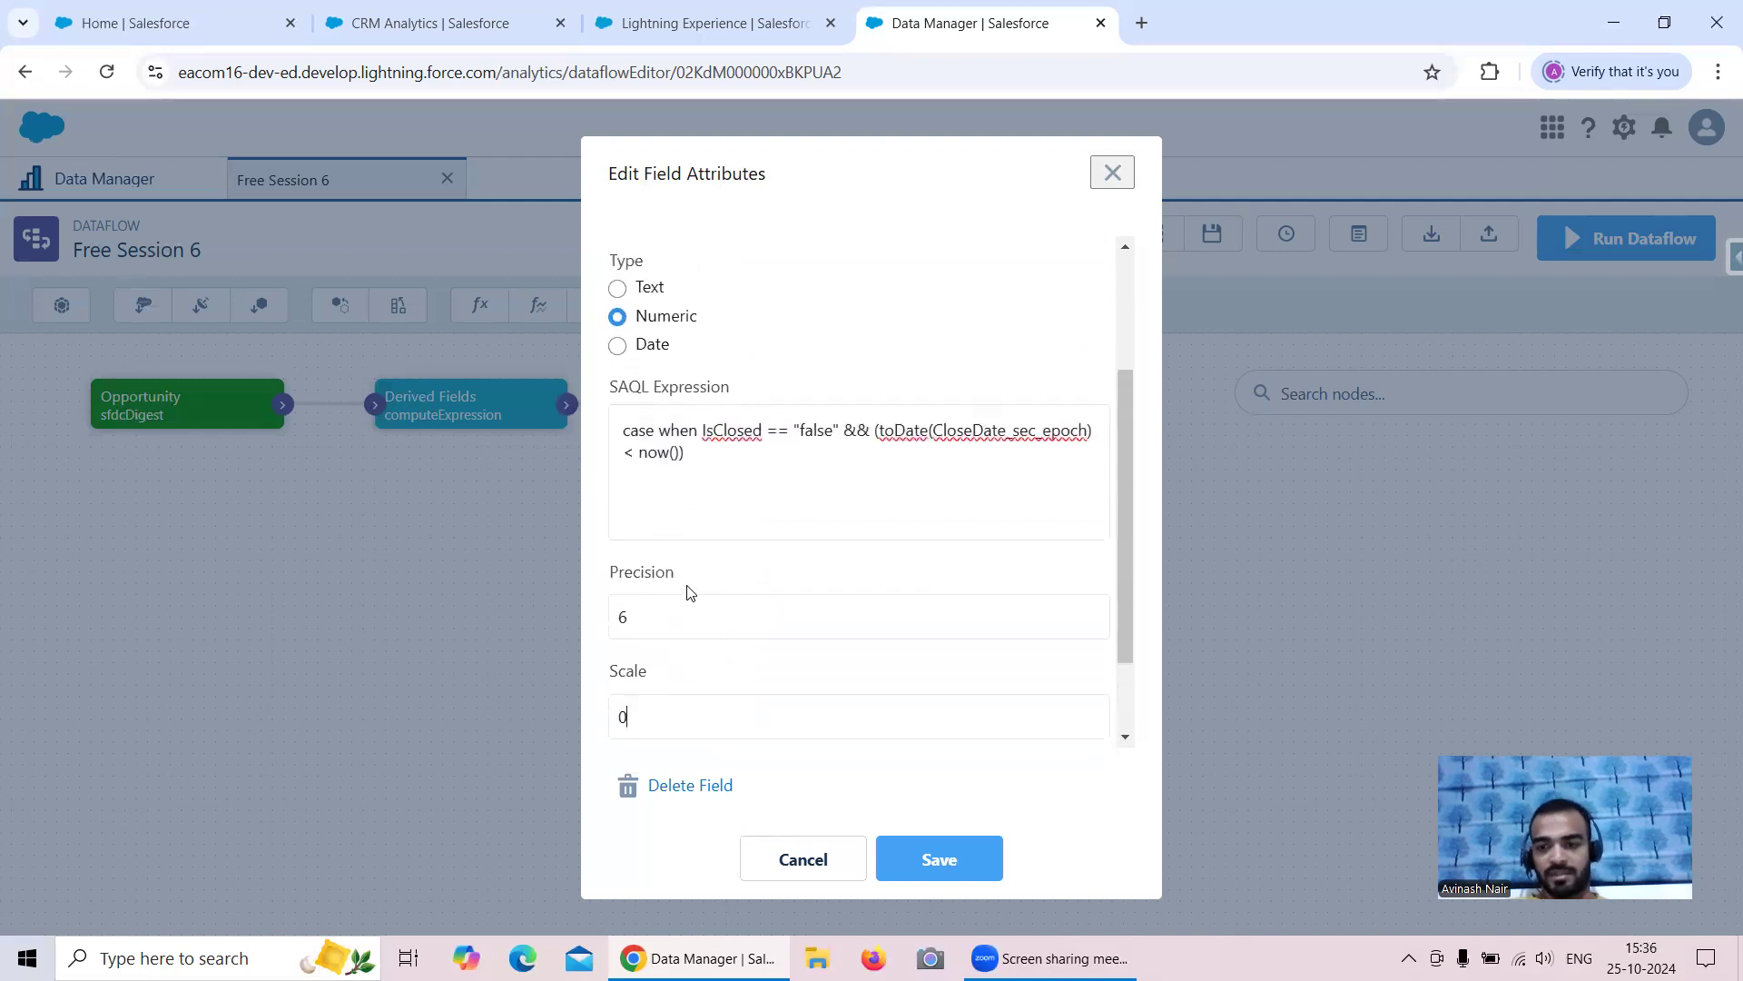
pyautogui.click(701, 452)
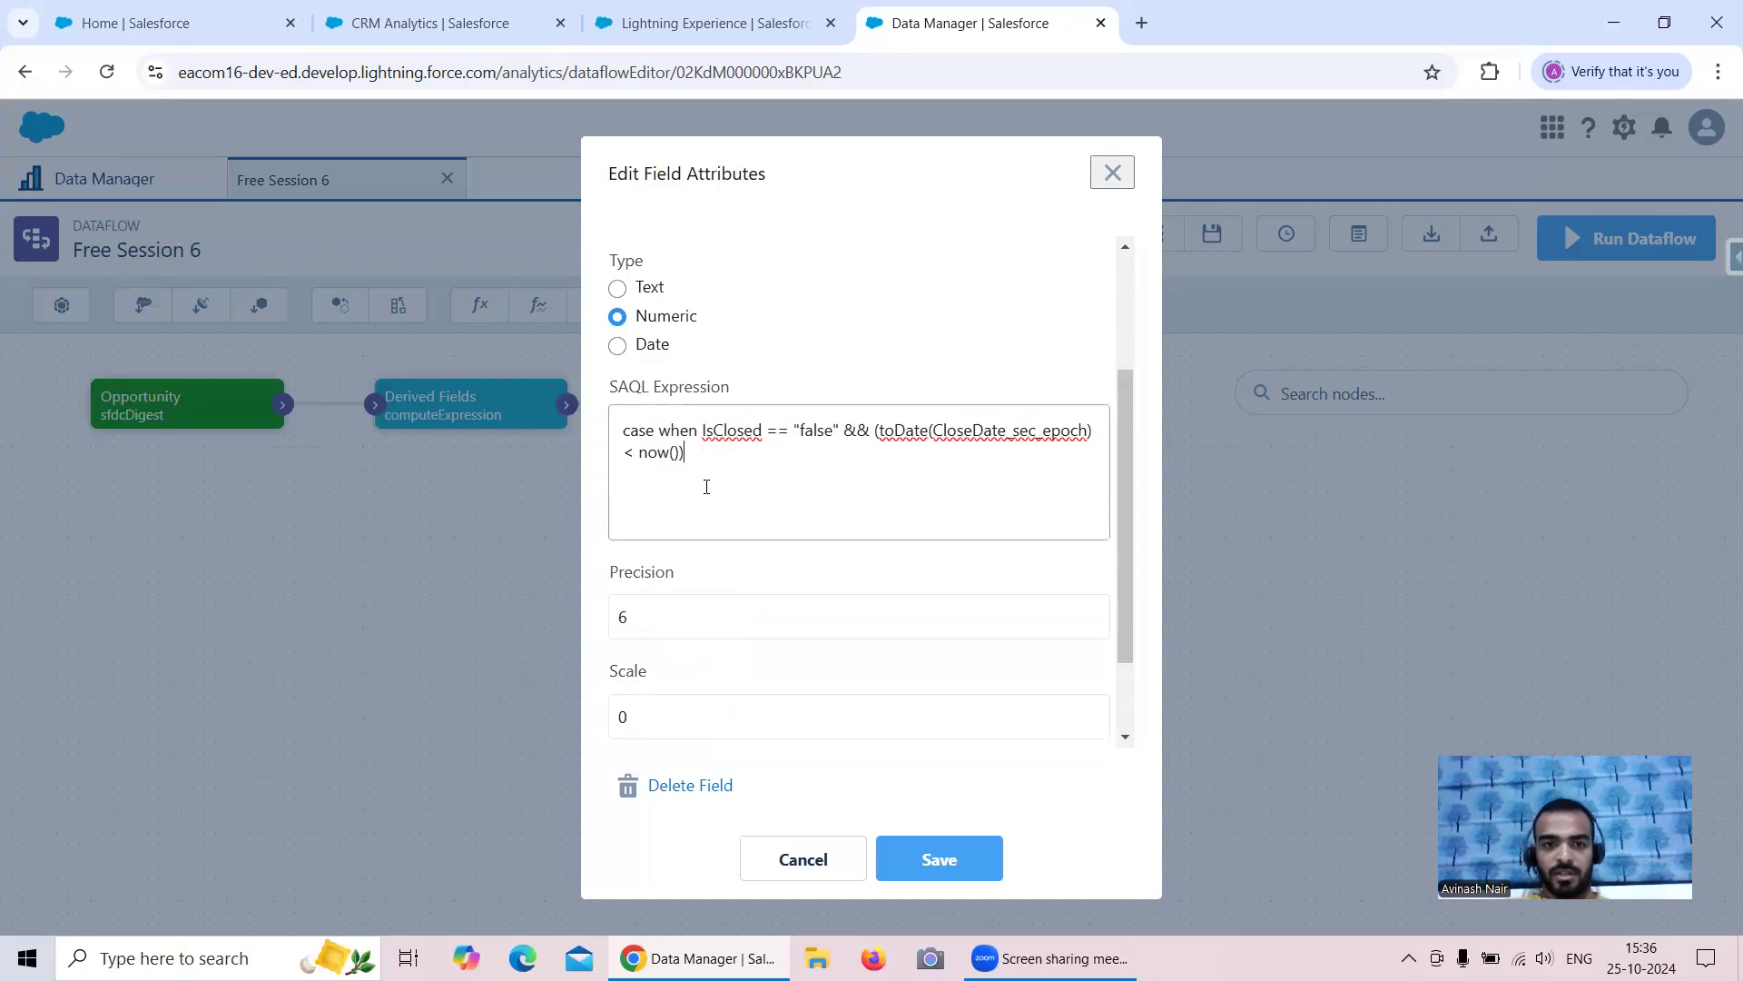
pyautogui.scroll(1, 740, 483)
pyautogui.scroll(1, 740, 376)
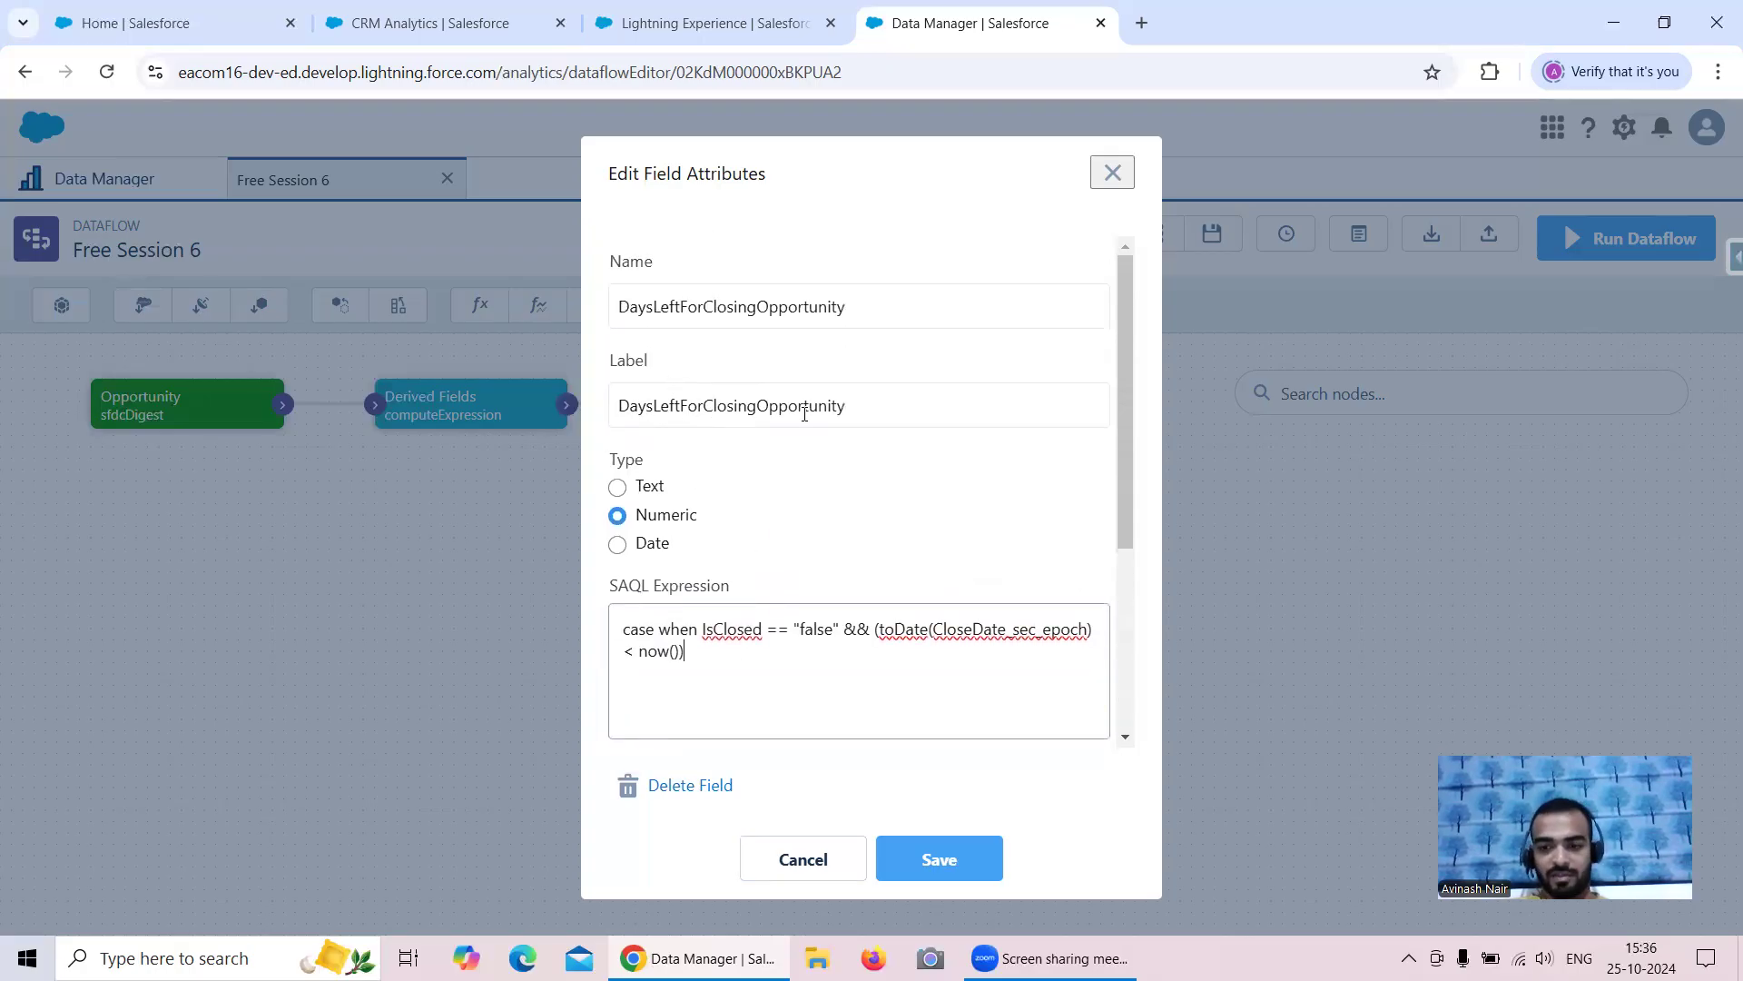
pyautogui.scroll(-1, 790, 494)
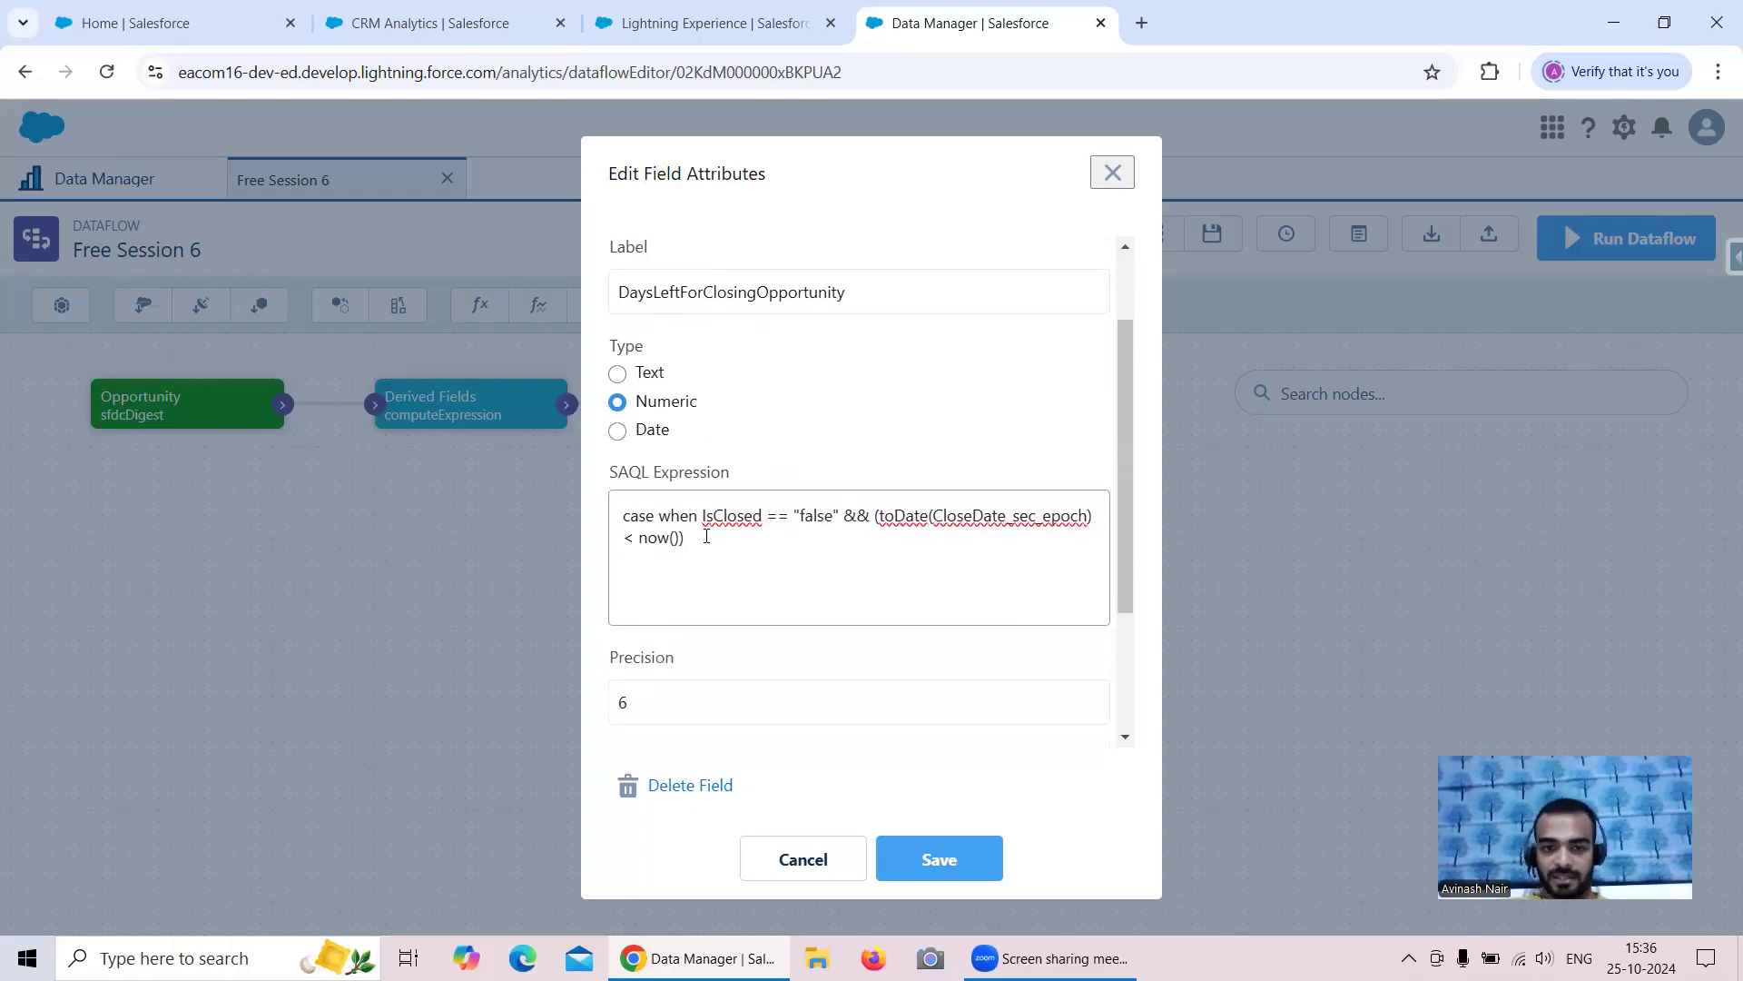
pyautogui.write('then')
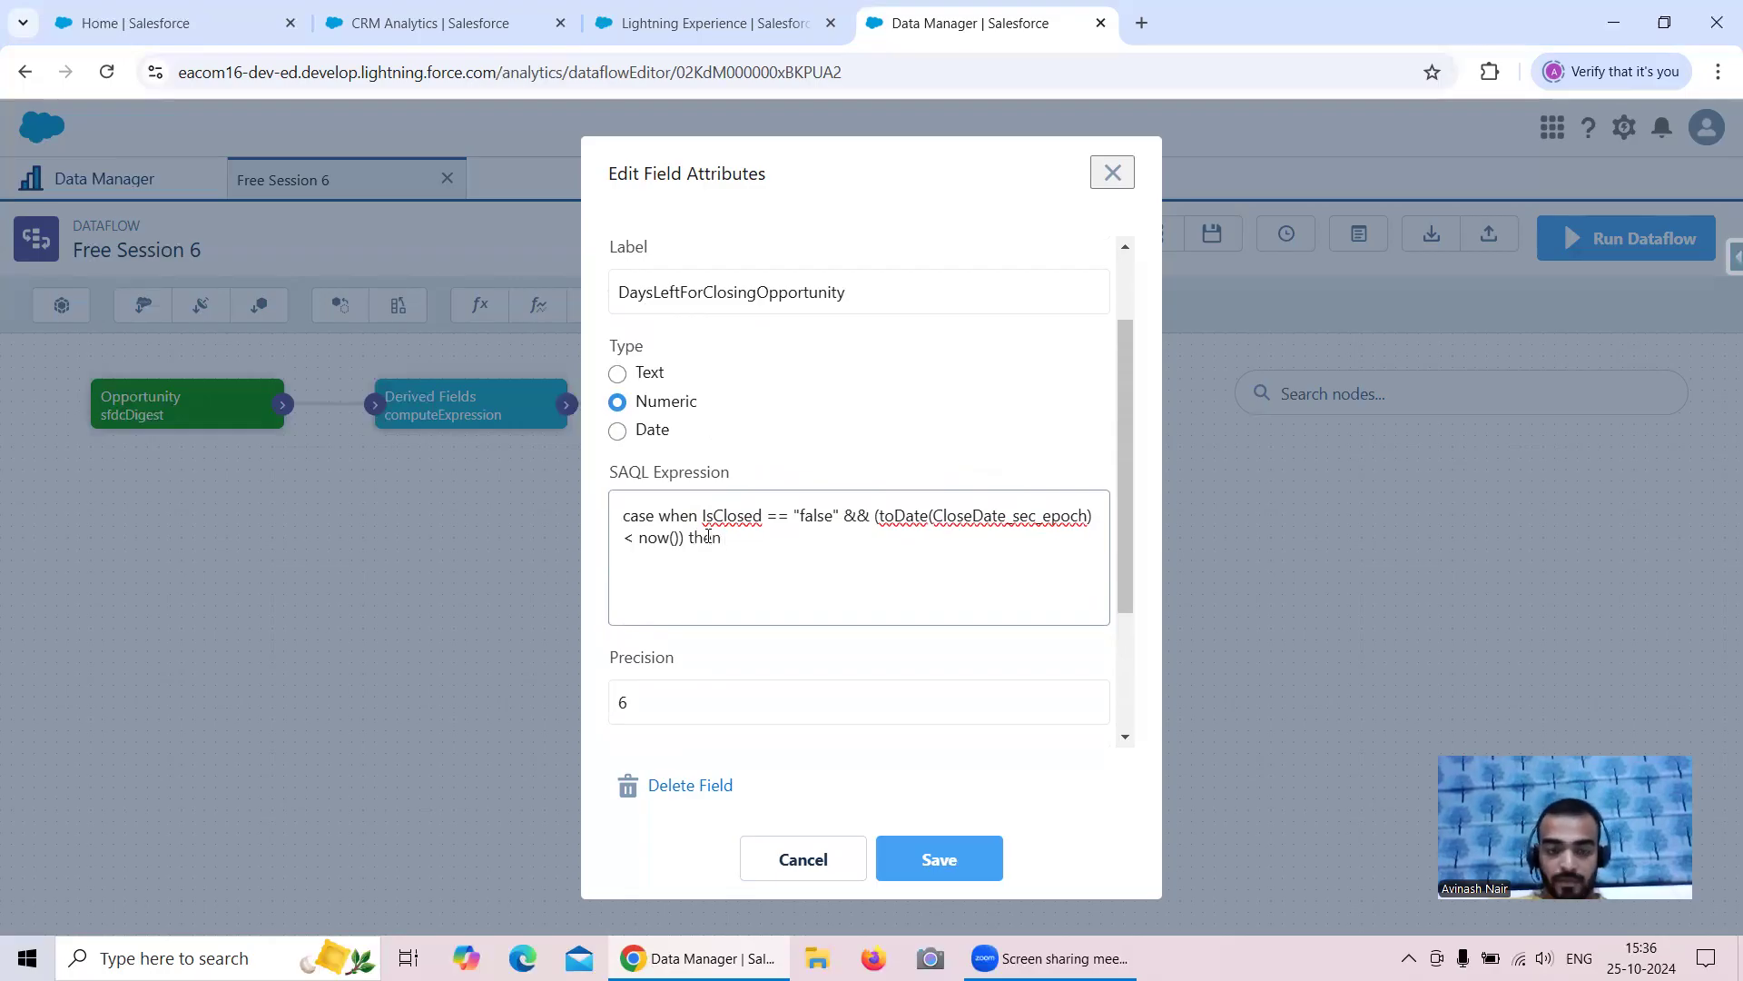
pyautogui.write(' daysBetween()')
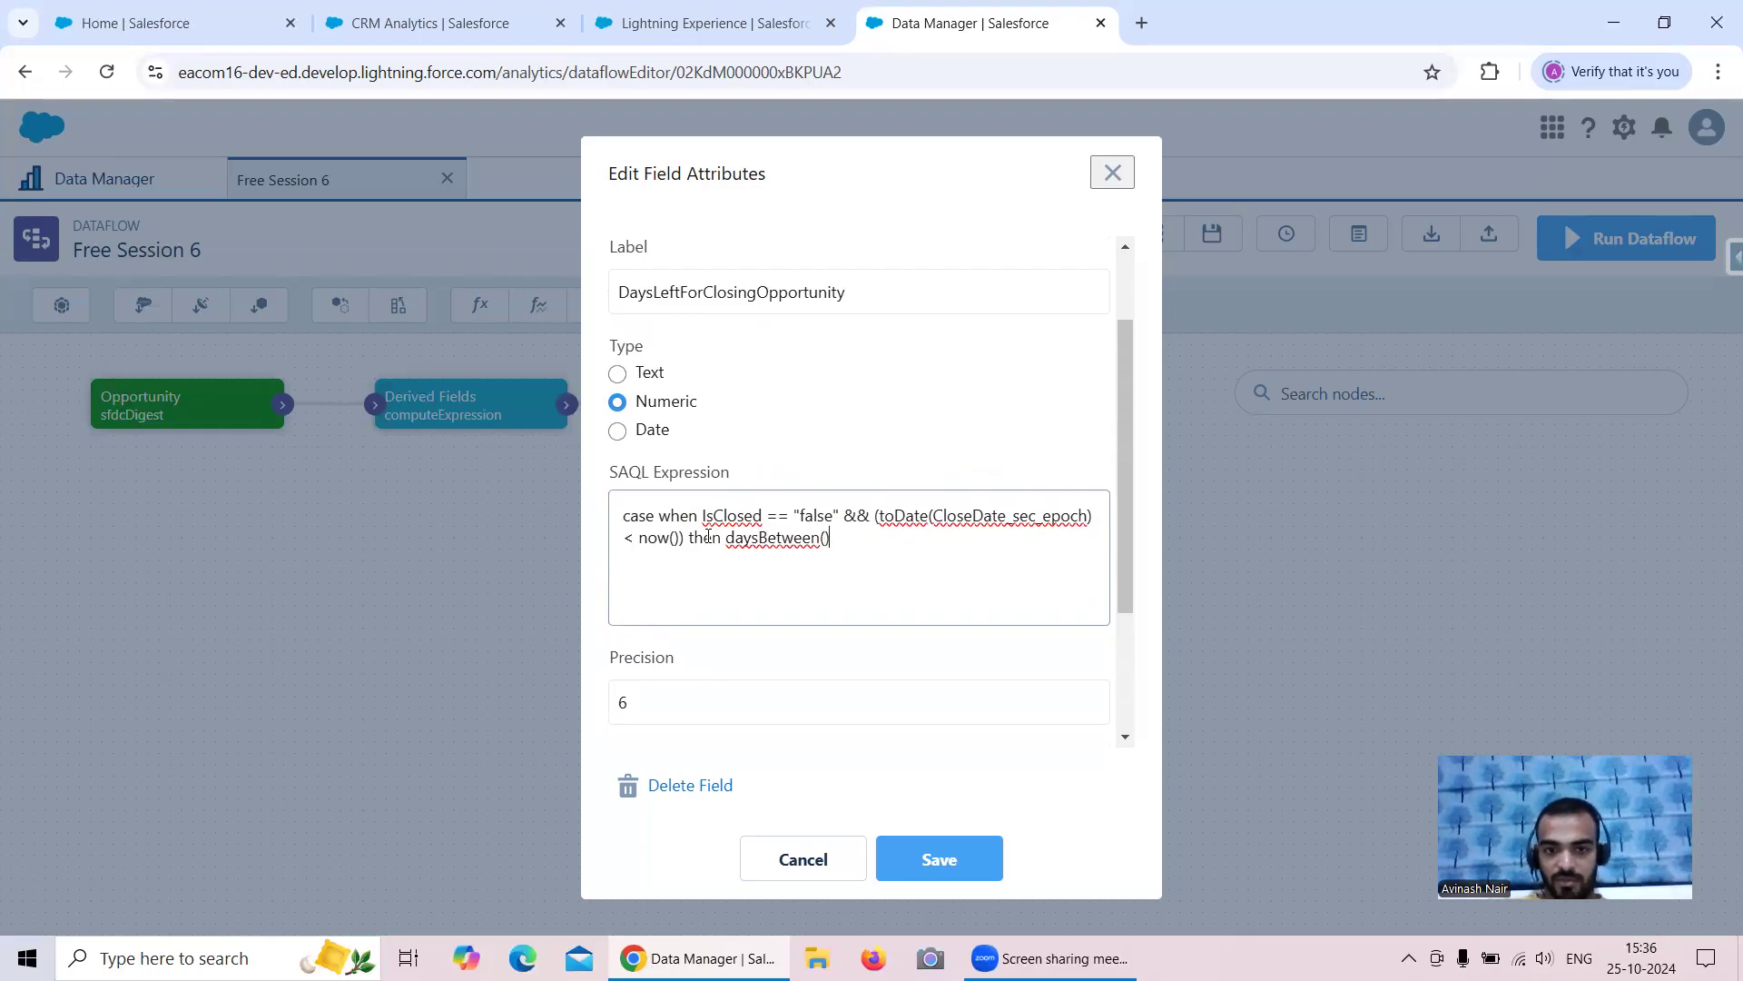
# Step: Complete the SAQL expression with toDate(CloseDate_sec_epoch) and now() as the daysBetween arguments, followed by else 0
pyautogui.moveTo(882, 515); pyautogui.dragTo(1094, 520)
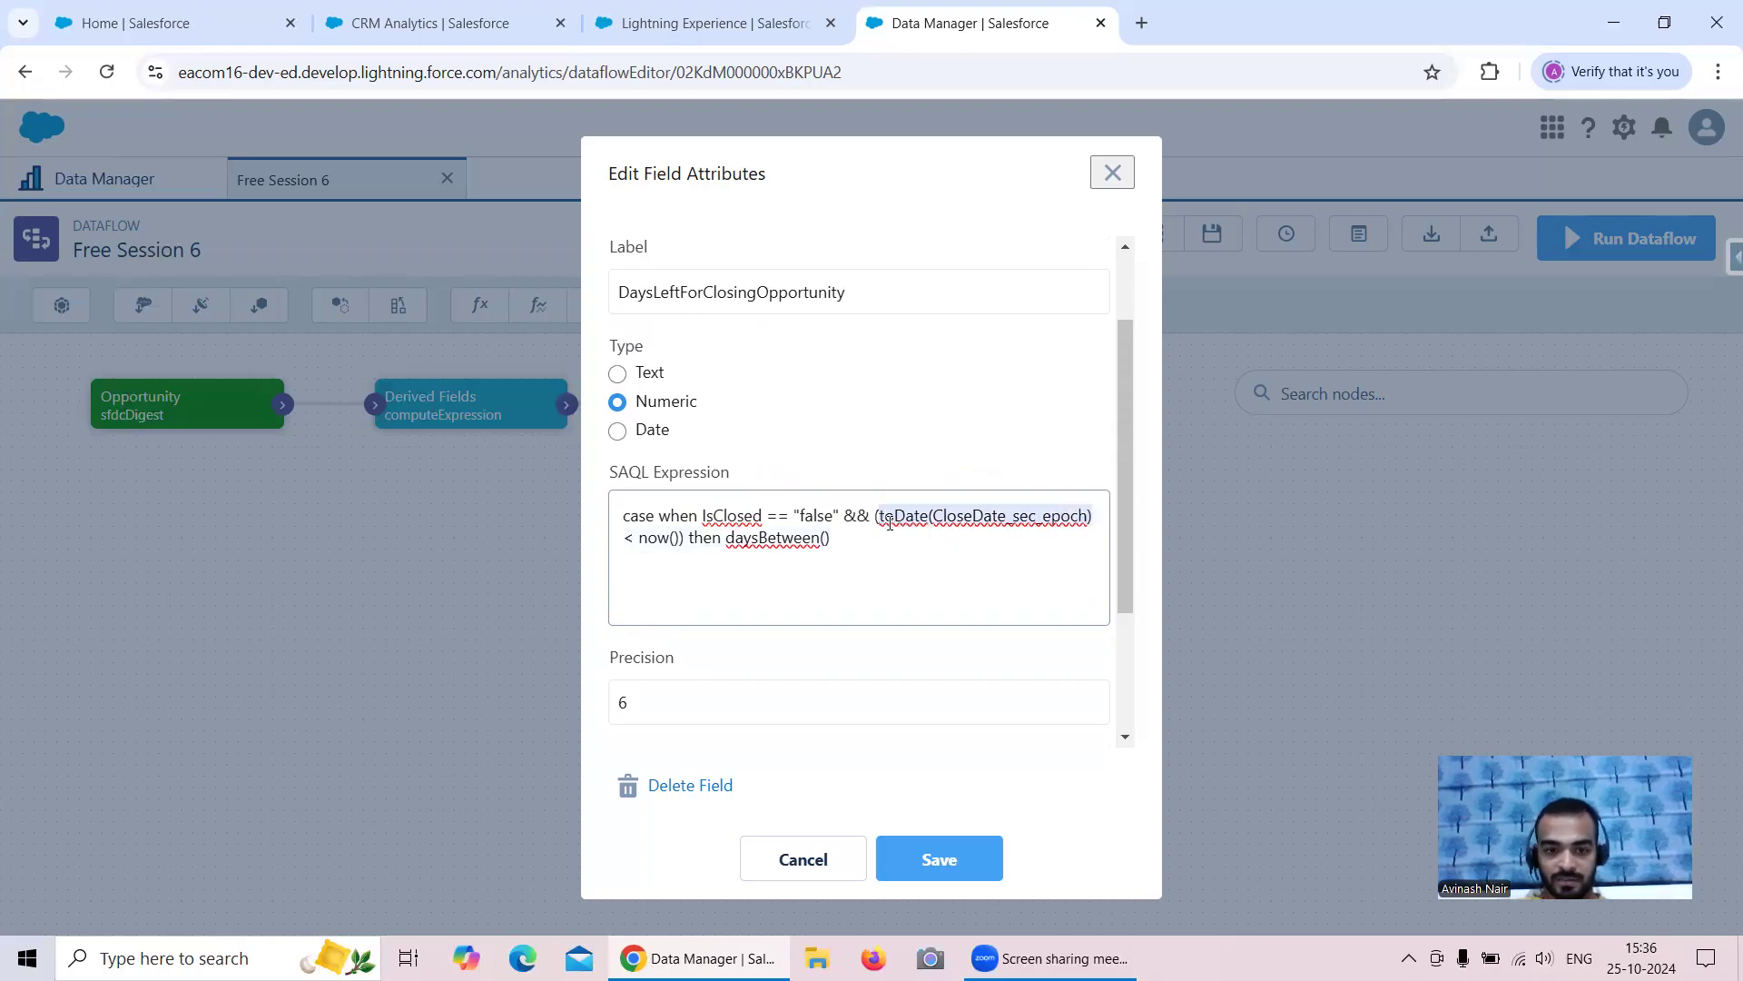
pyautogui.click(827, 537)
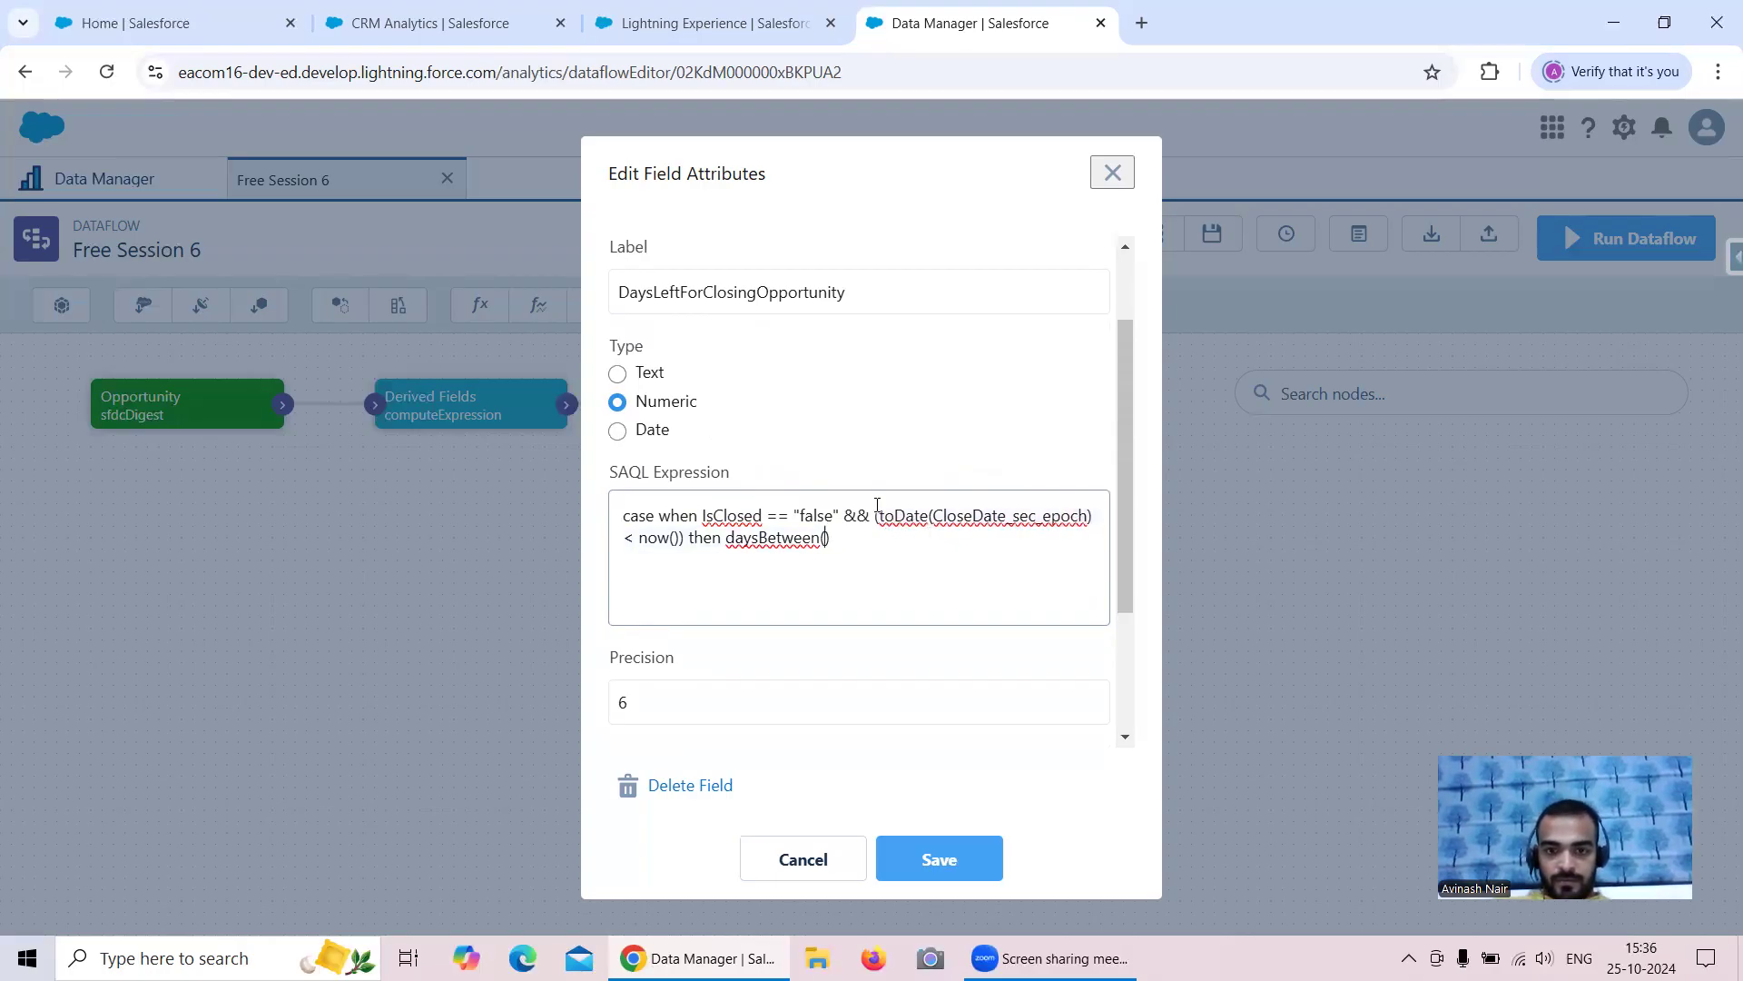
pyautogui.write('toDate(CloseDate_sec_epoch)')
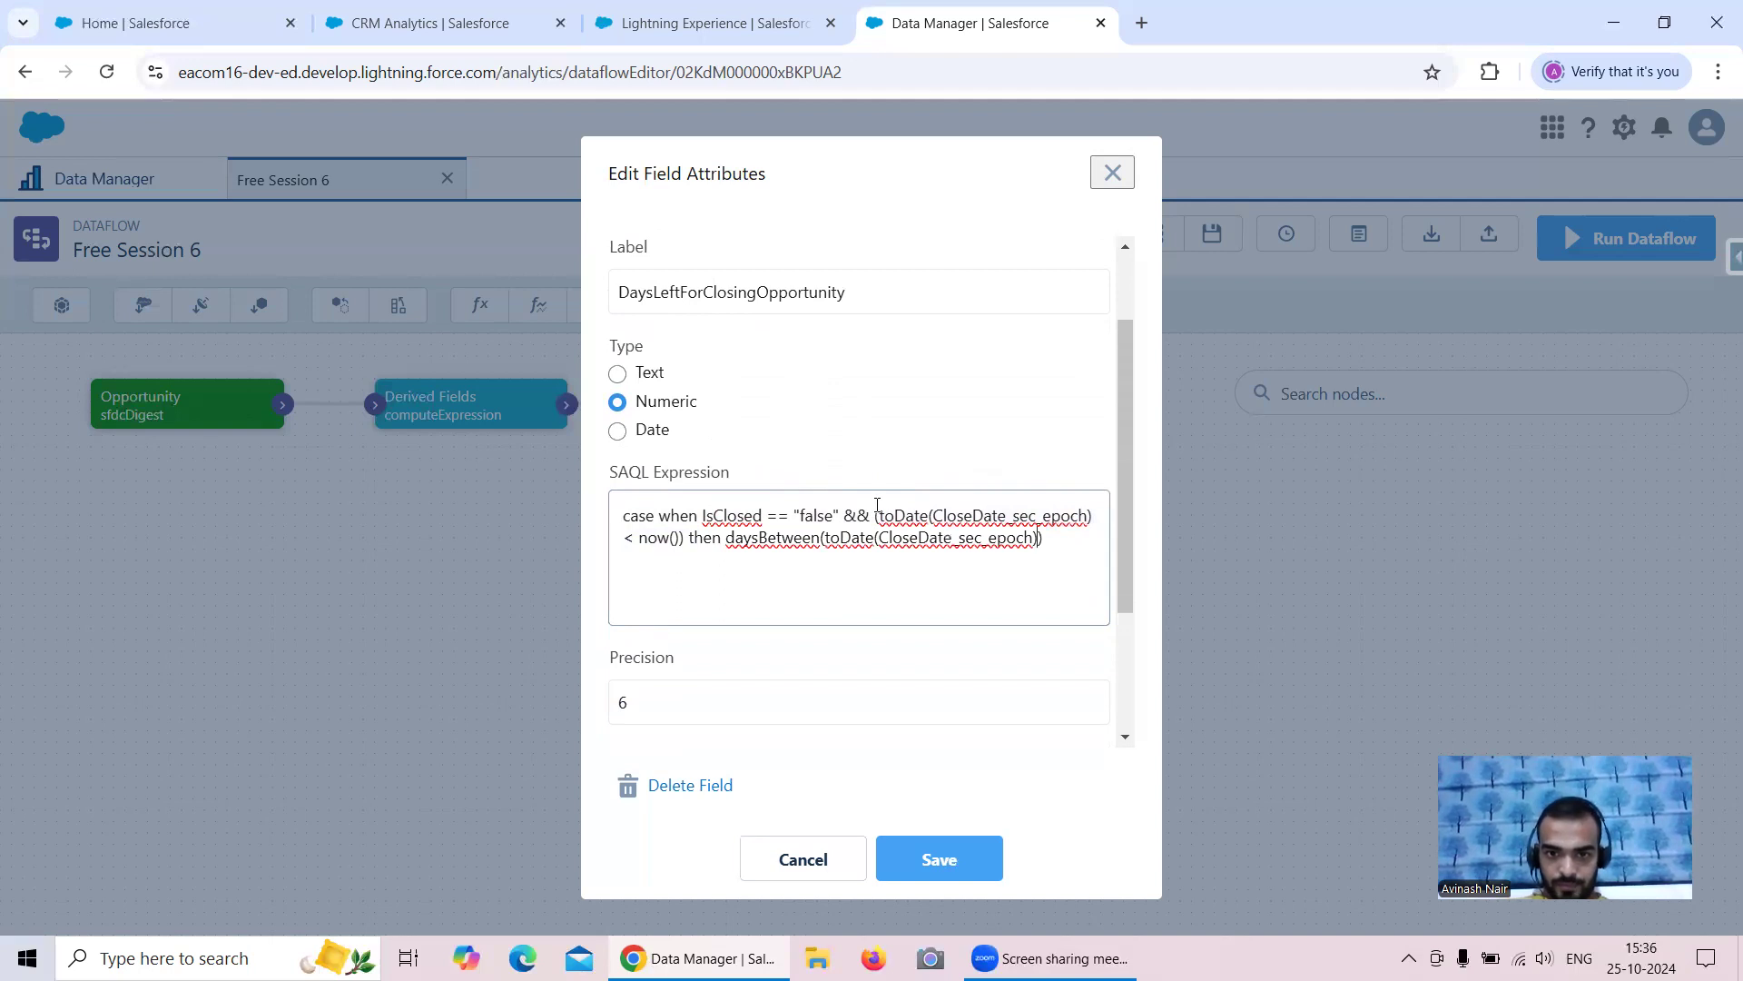
pyautogui.write(',n')
pyautogui.press('BackSpace')
pyautogui.write('now())')
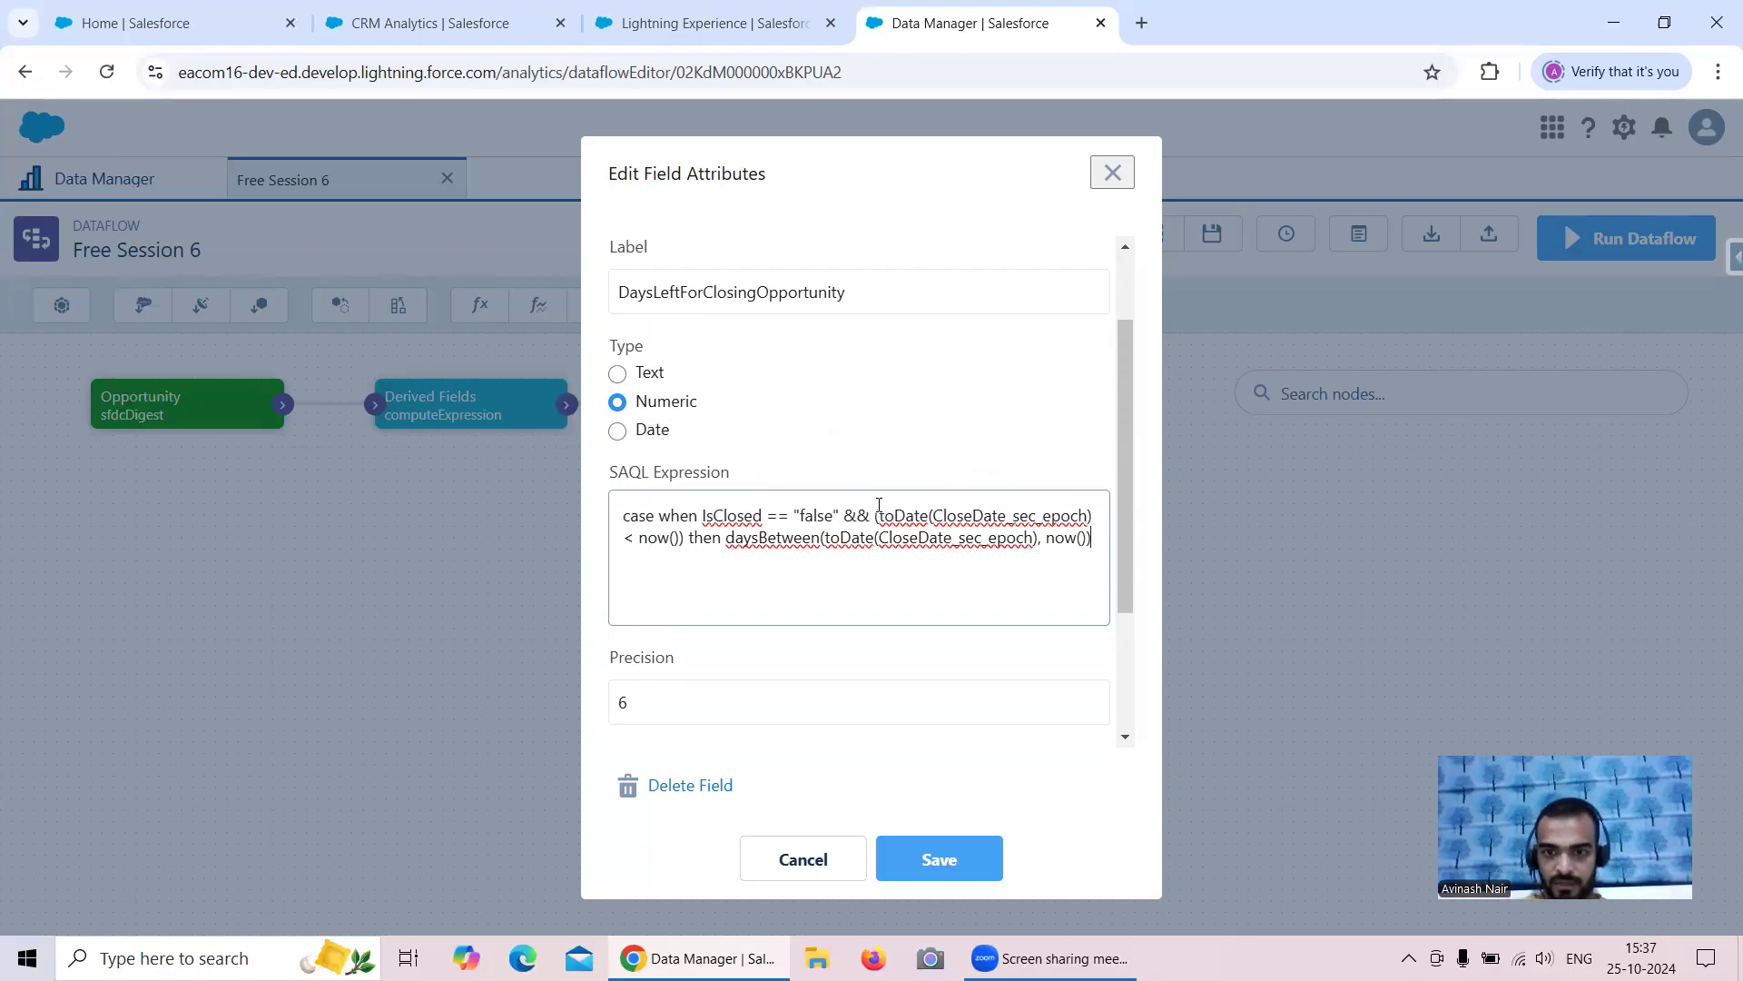
pyautogui.write(' else')
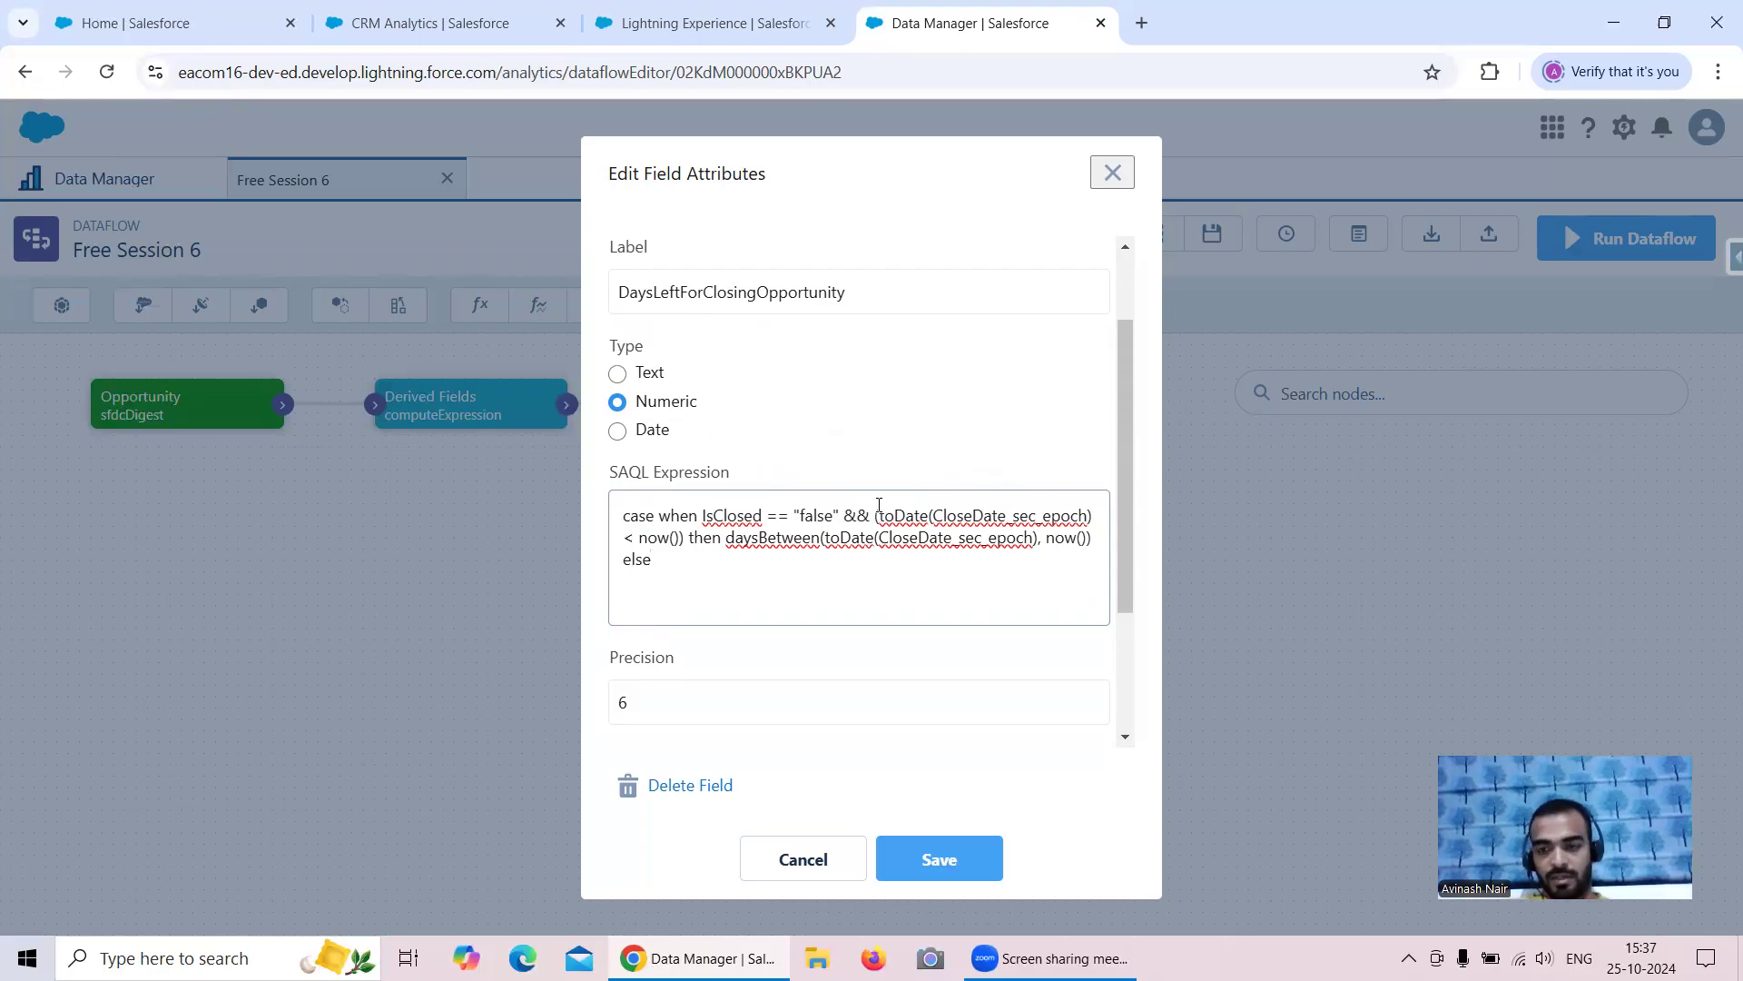
pyautogui.write('0')
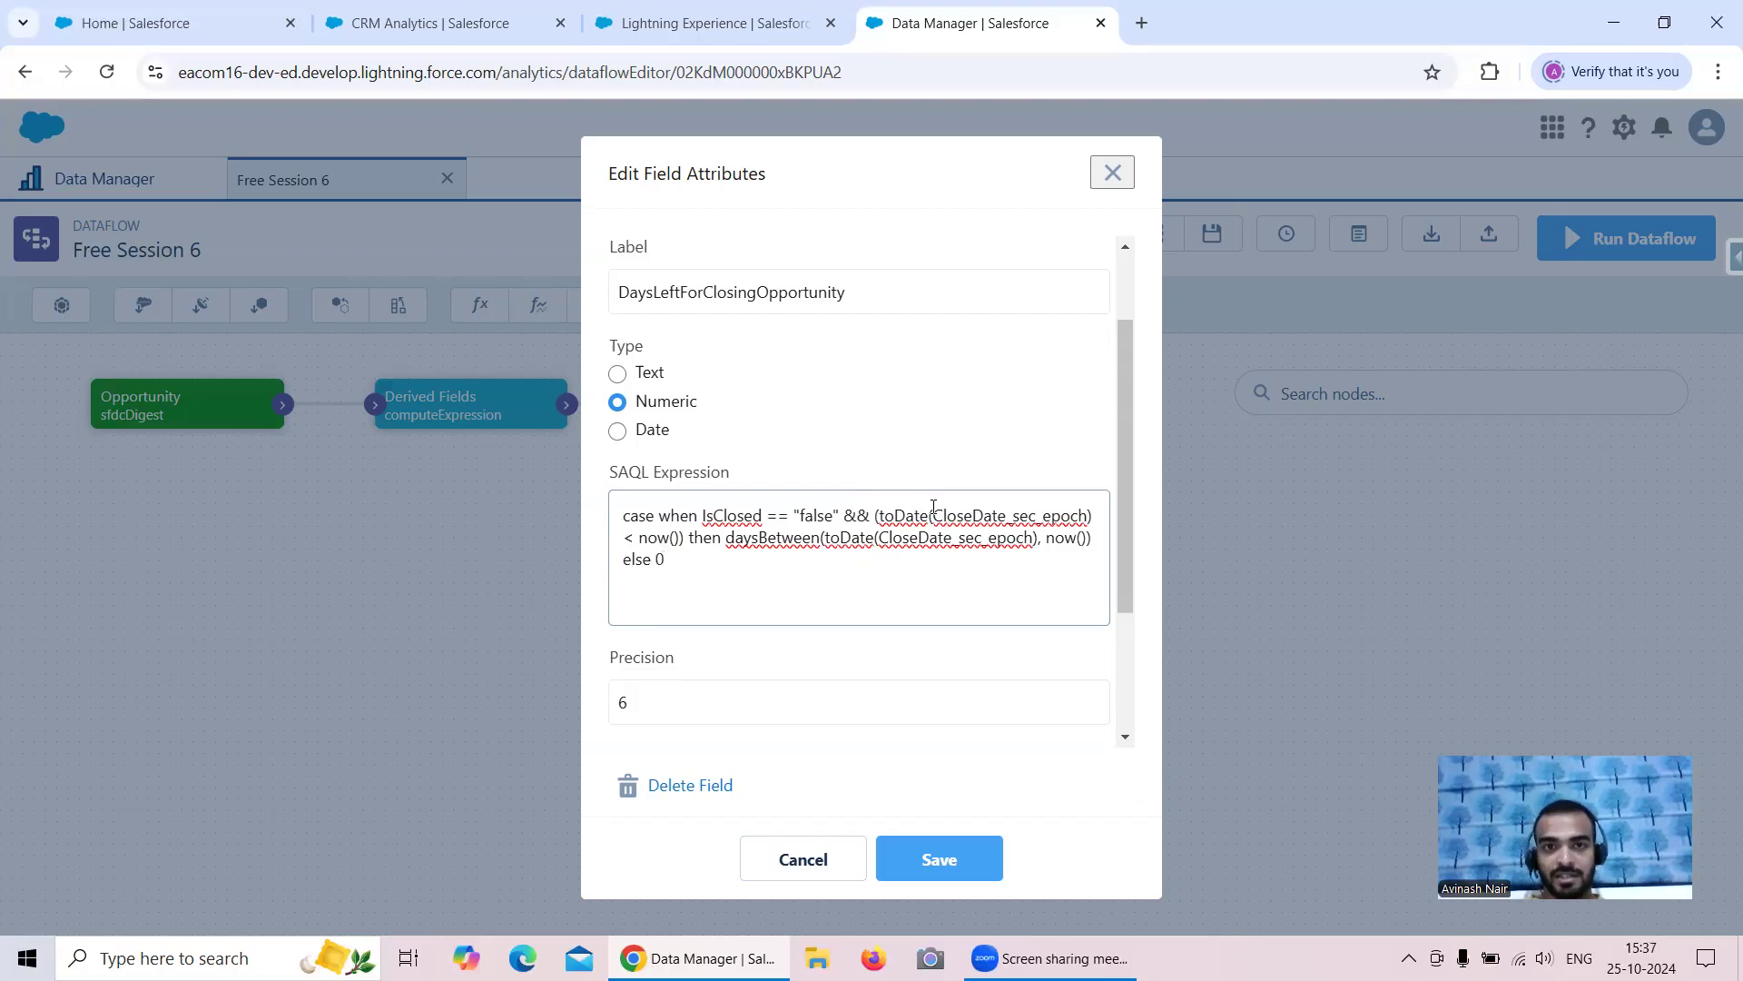
# Step: Change the computed field's name to DaysOverlappedForClosingOpportunity
pyautogui.scroll(2, 669, 377)
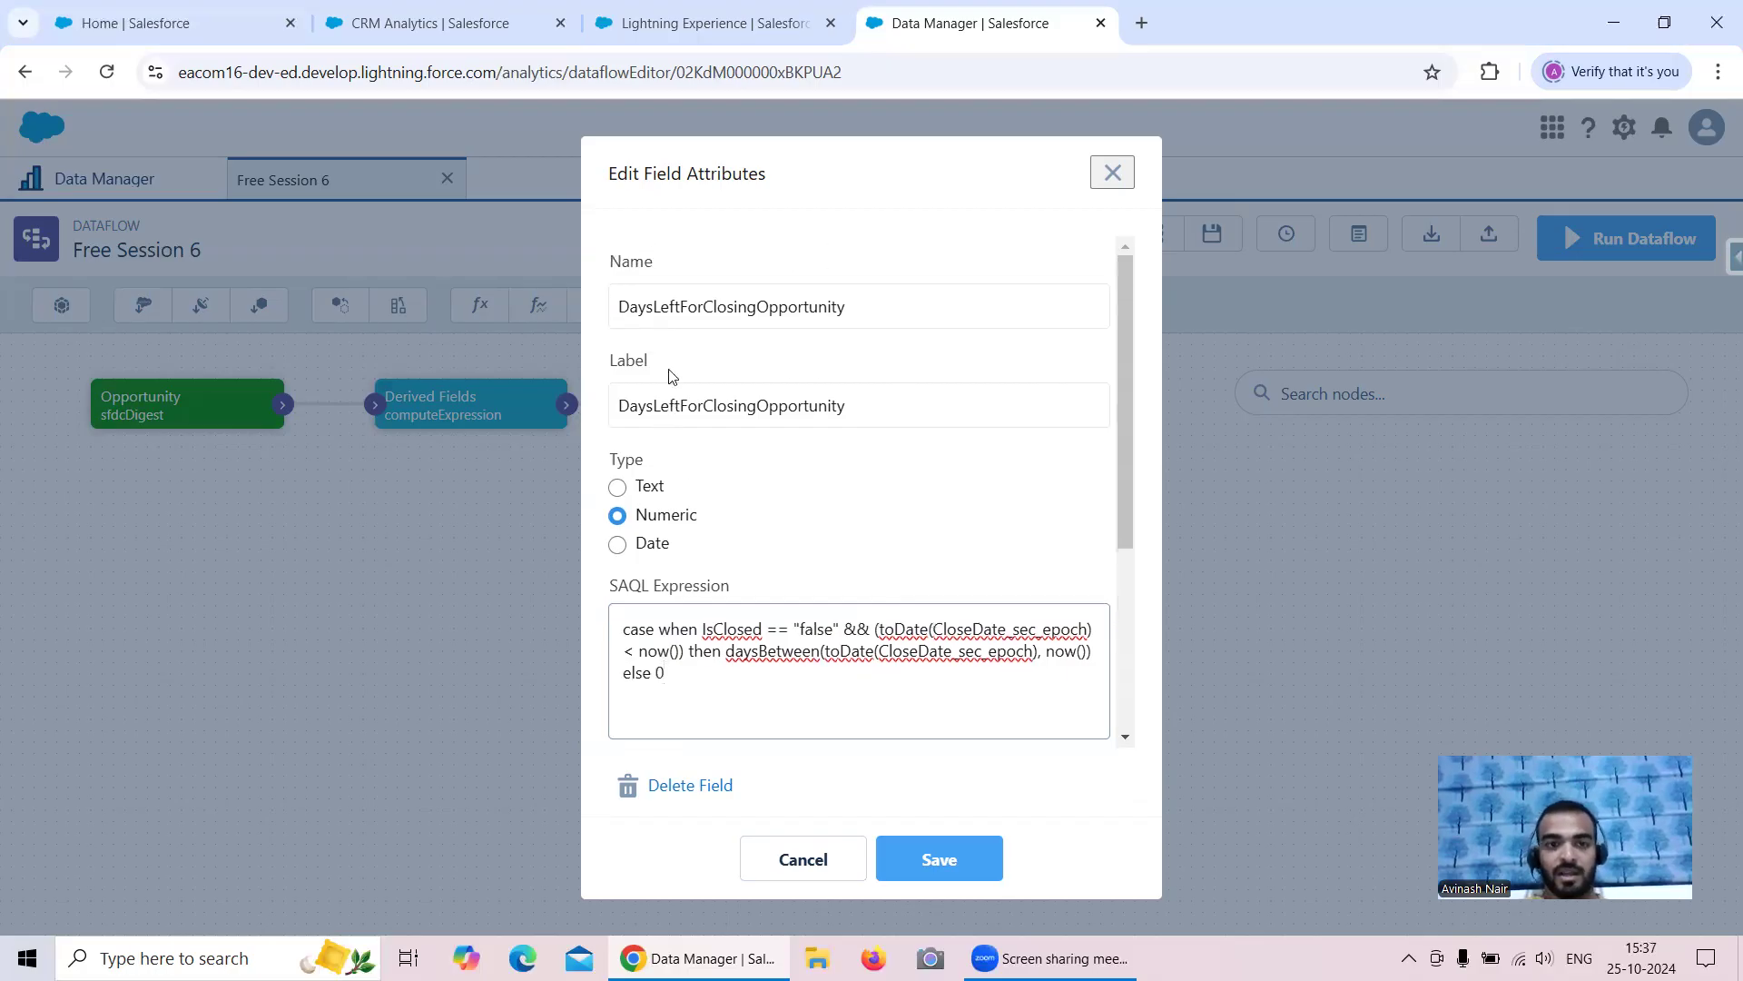
pyautogui.click(679, 307)
pyautogui.press('BackSpace')
pyautogui.press('BackSpace')
pyautogui.press('BackSpace')
pyautogui.press('BackSpace')
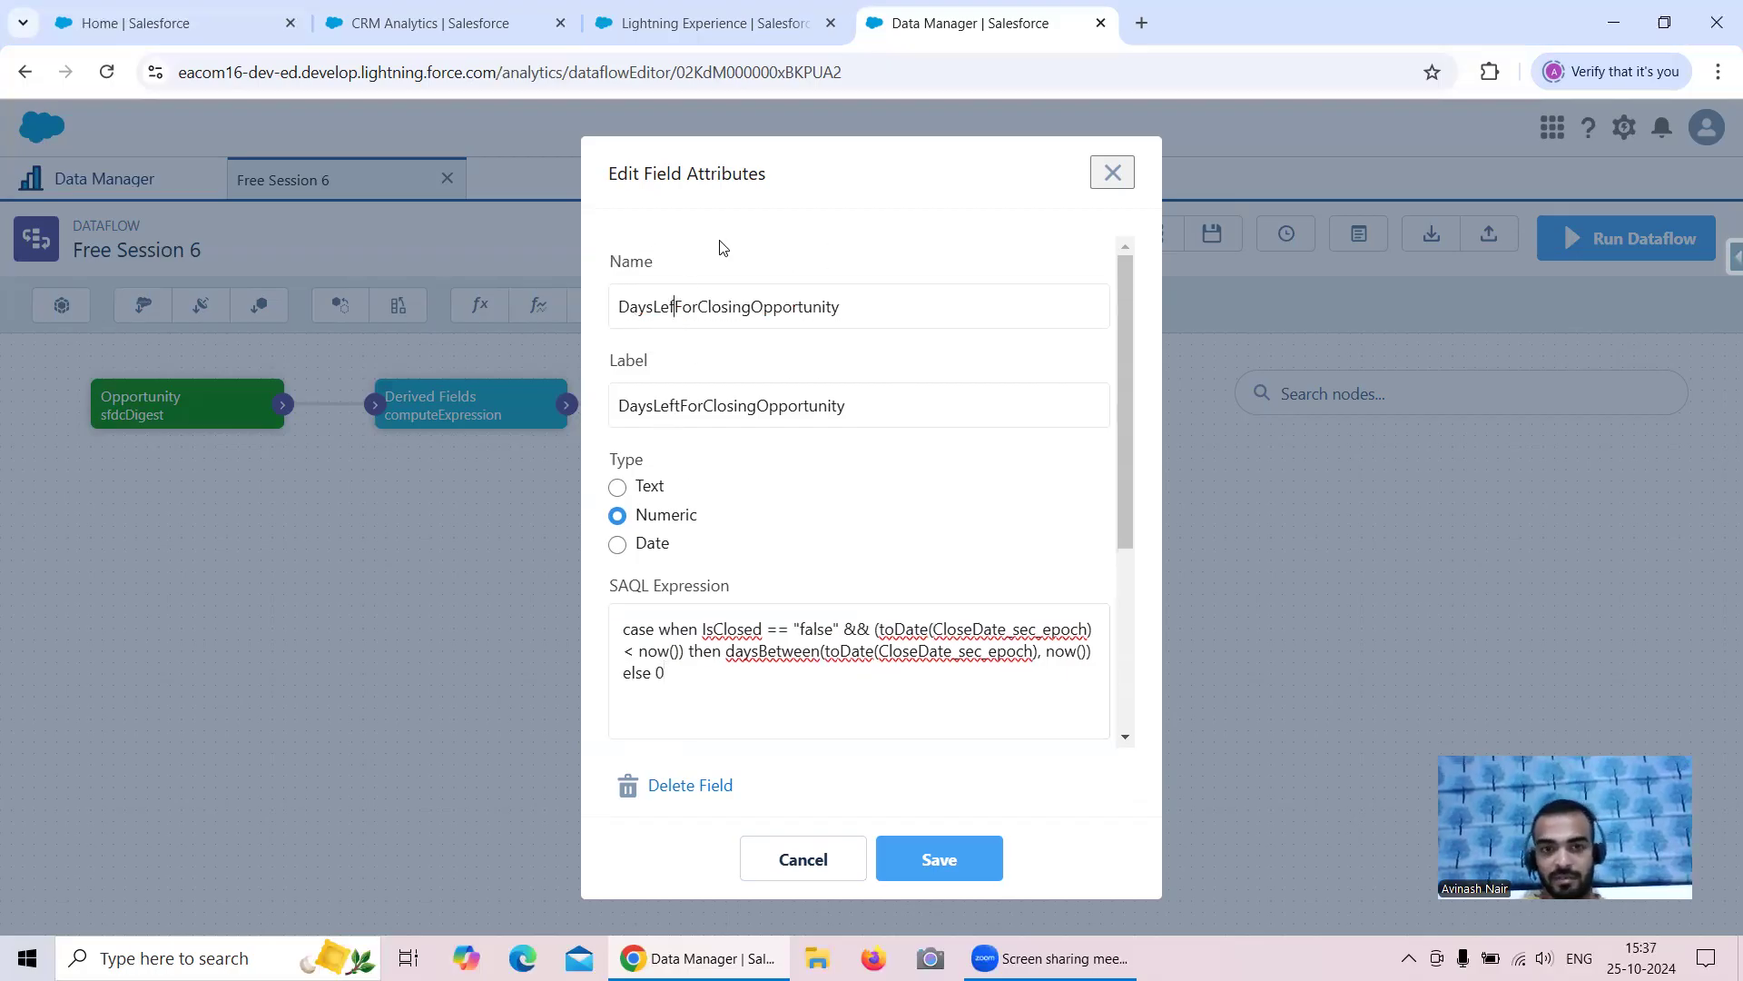
pyautogui.write('verla')
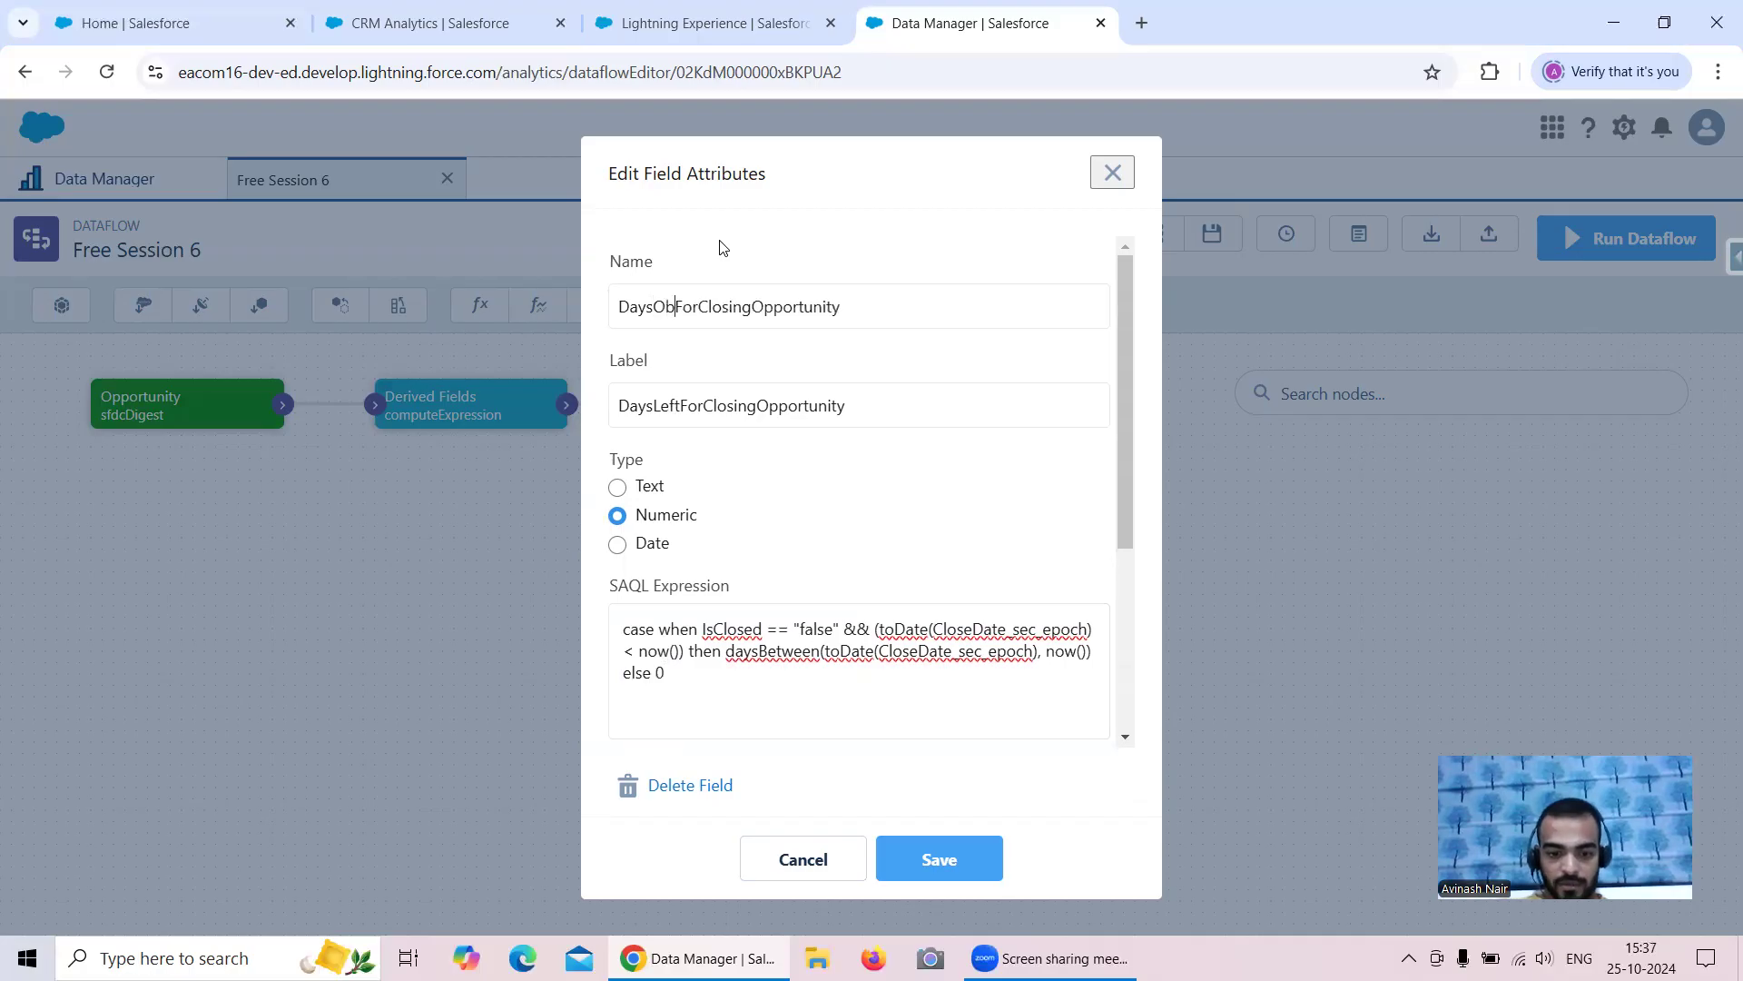
pyautogui.write('pped')
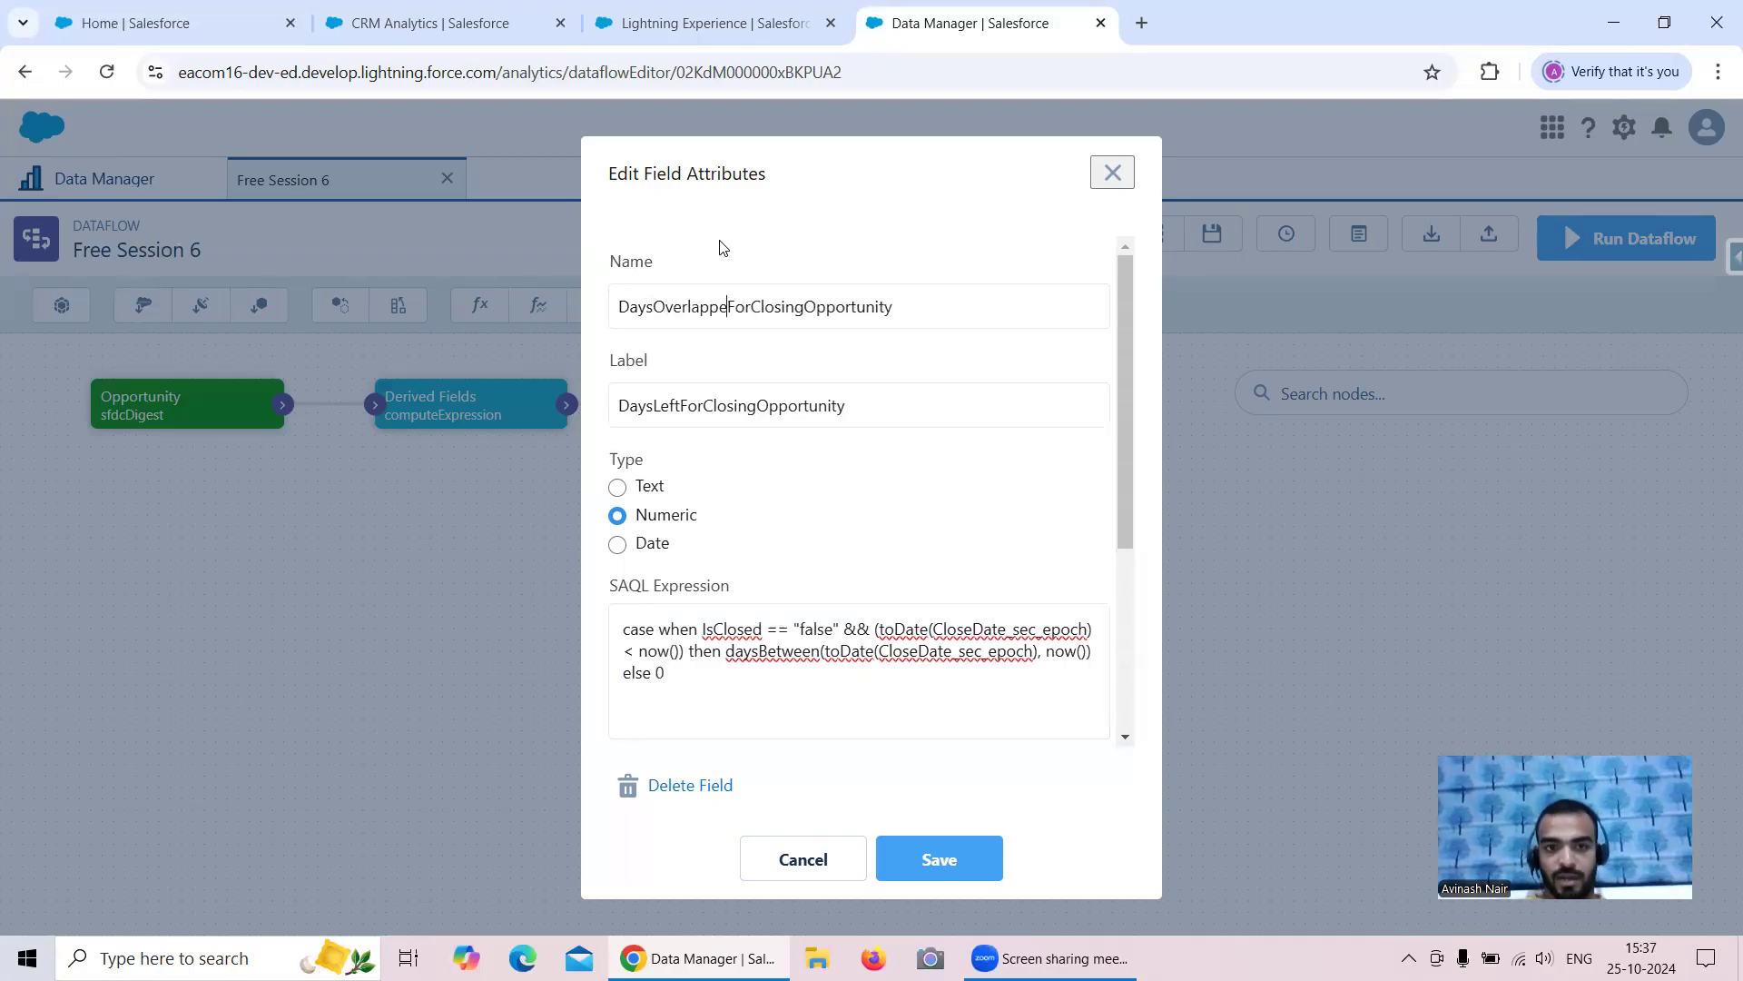
# Step: Change the field's label to DaysOverlappedForClosingOpportunity to match its name
pyautogui.click(668, 400)
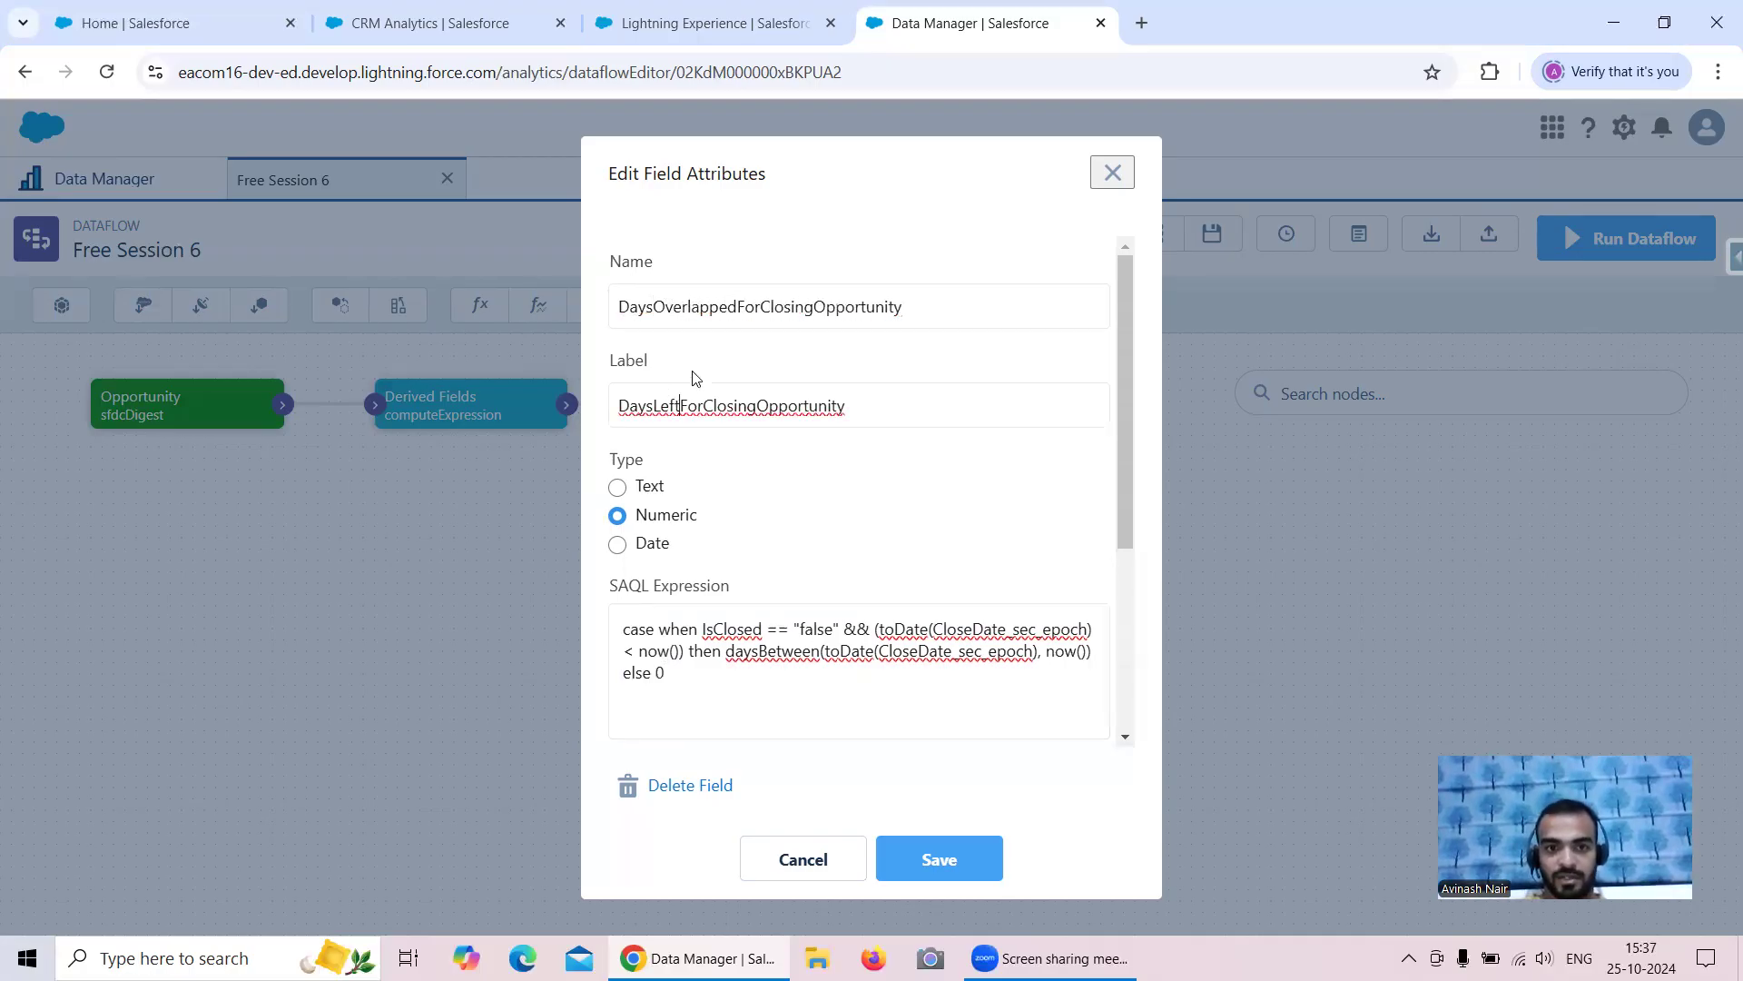
pyautogui.press('Delete')
pyautogui.press('Delete')
pyautogui.press('BackSpace')
pyautogui.press('BackSpace')
pyautogui.write('Overlapp')
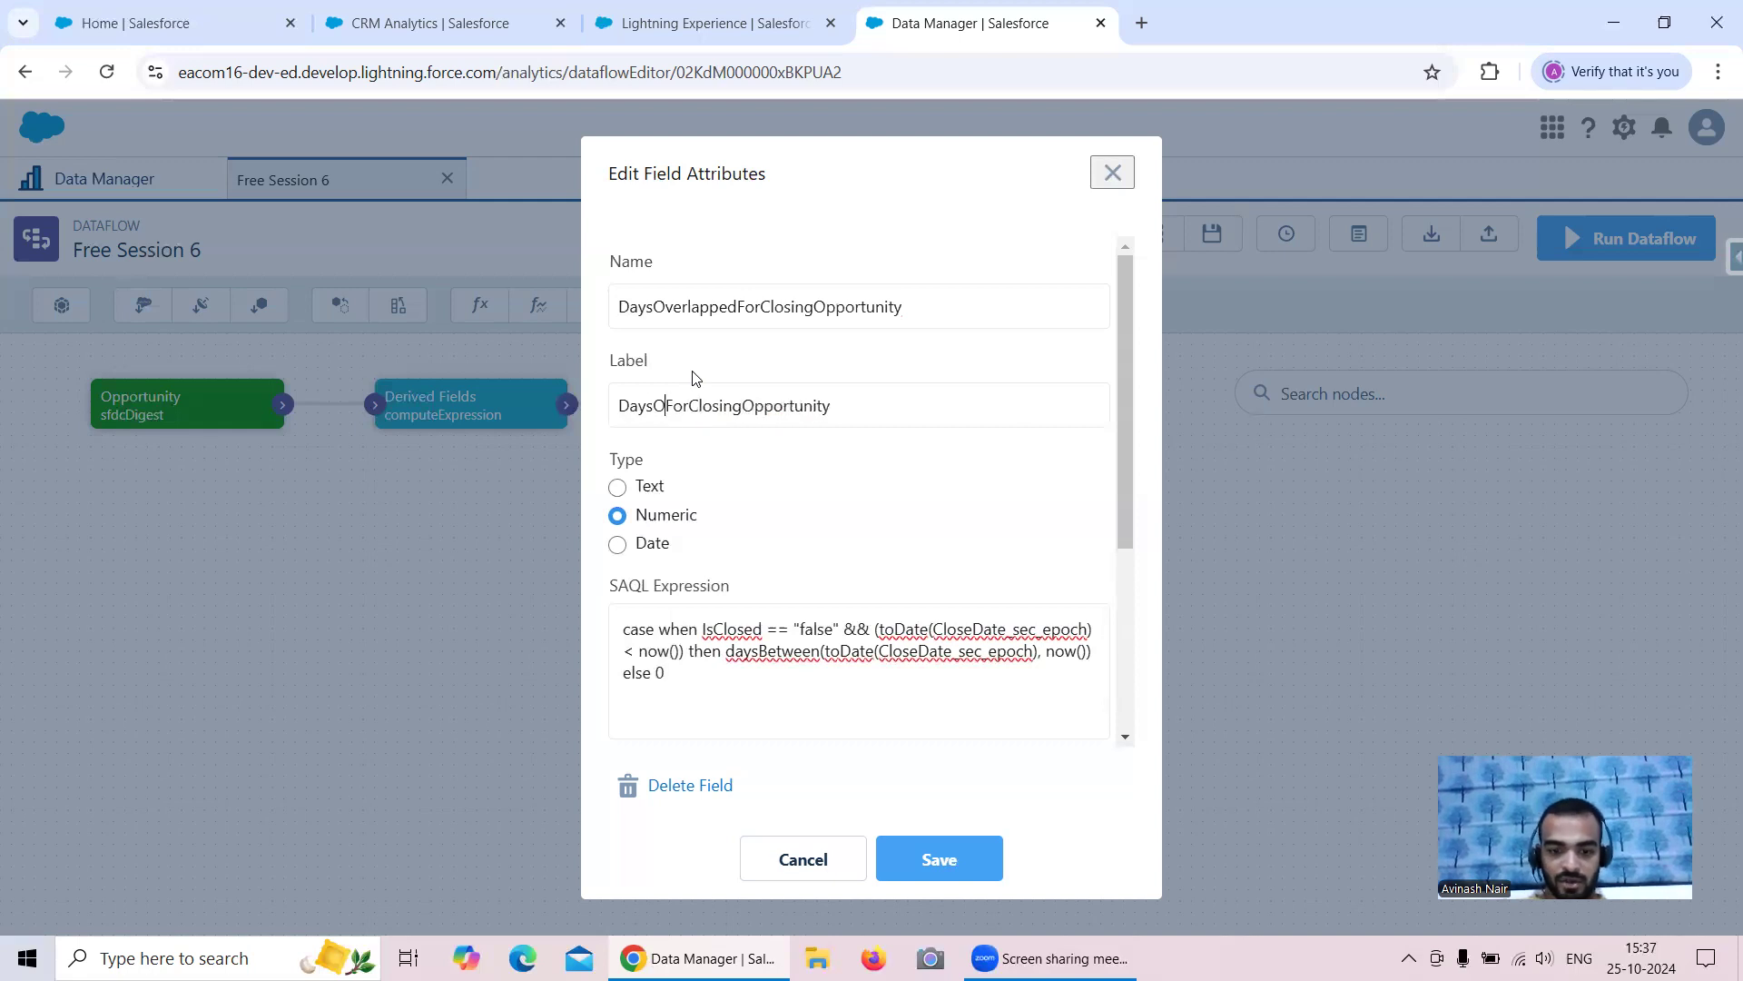
pyautogui.write('ed')
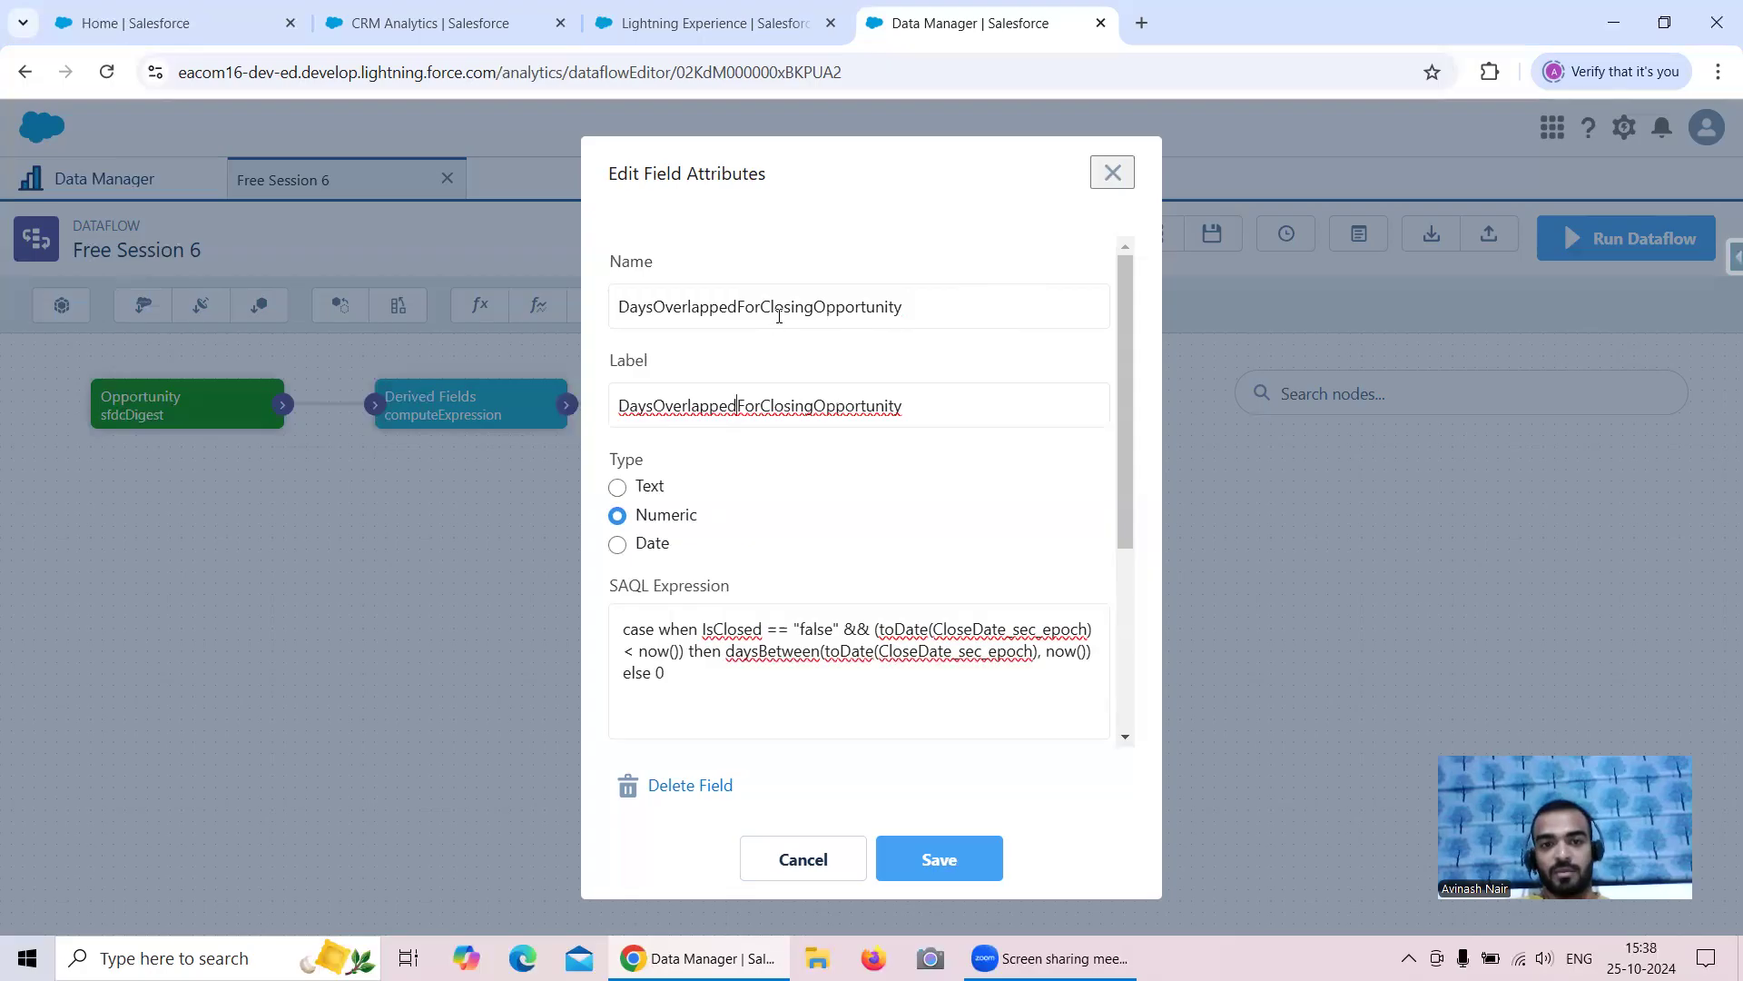
# Step: Review the DaysOverlappedForClosingOpportunity attributes and save the field in the Derived Fields node
pyautogui.scroll(-1, 818, 449)
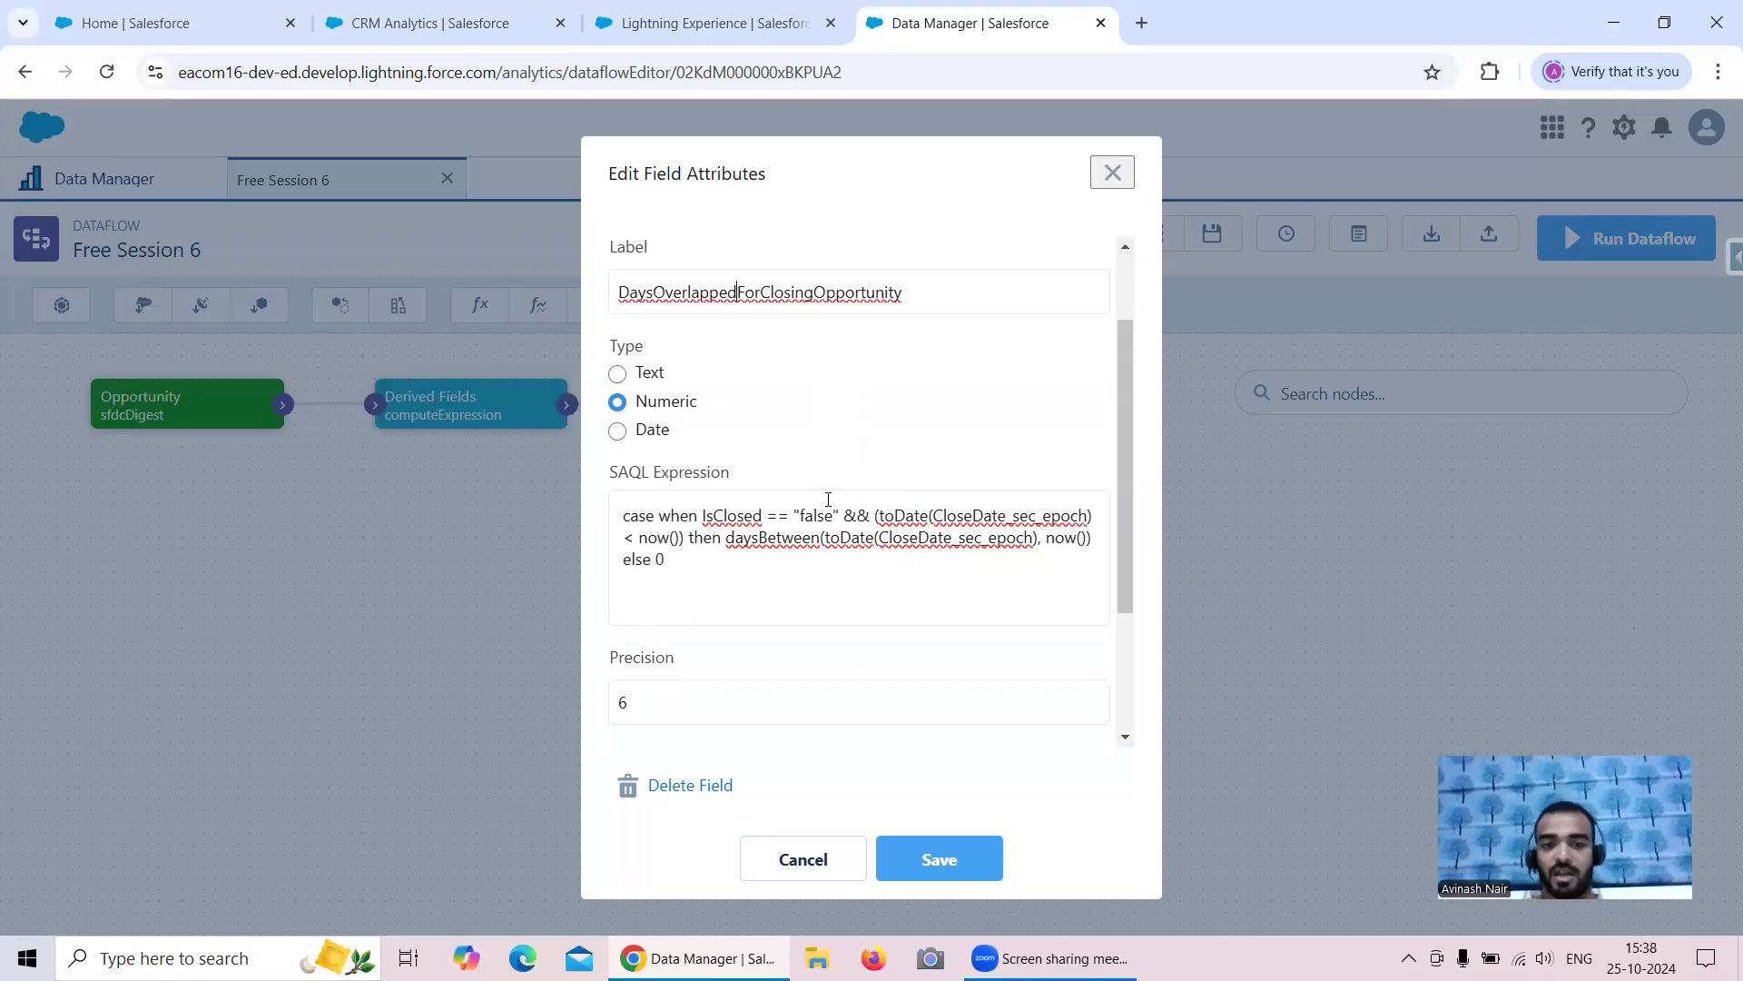
pyautogui.scroll(1, 748, 399)
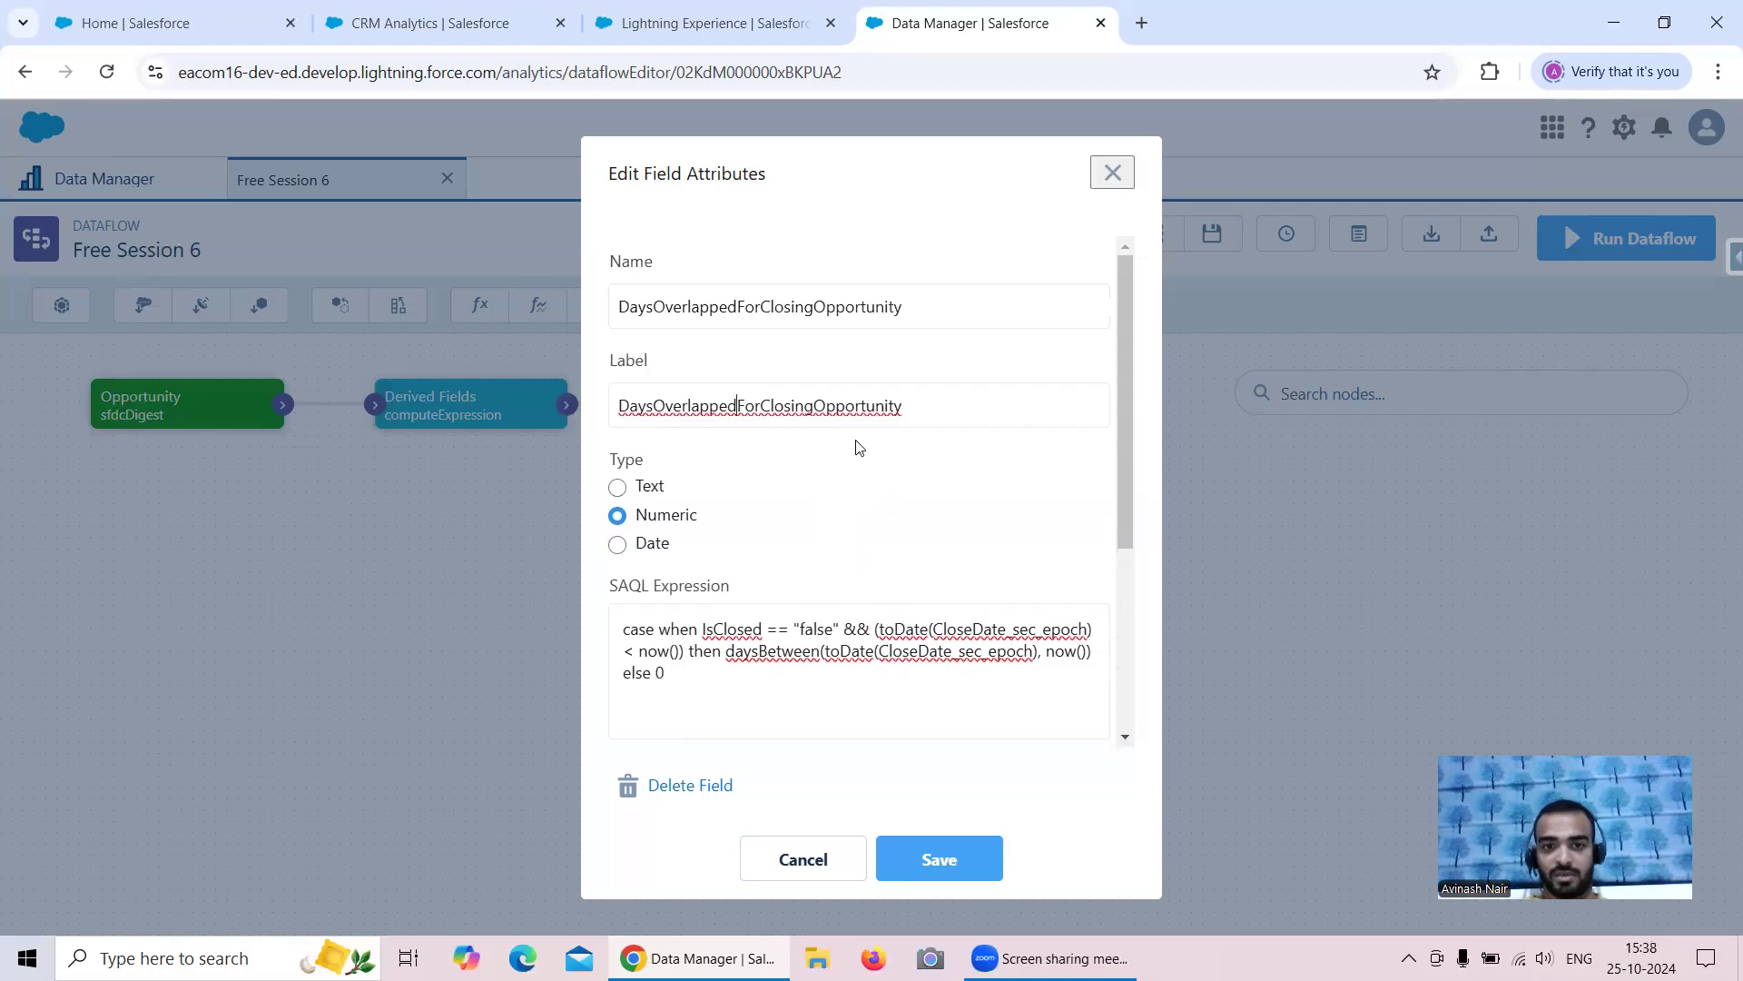
pyautogui.click(941, 861)
pyautogui.scroll(-10, 998, 604)
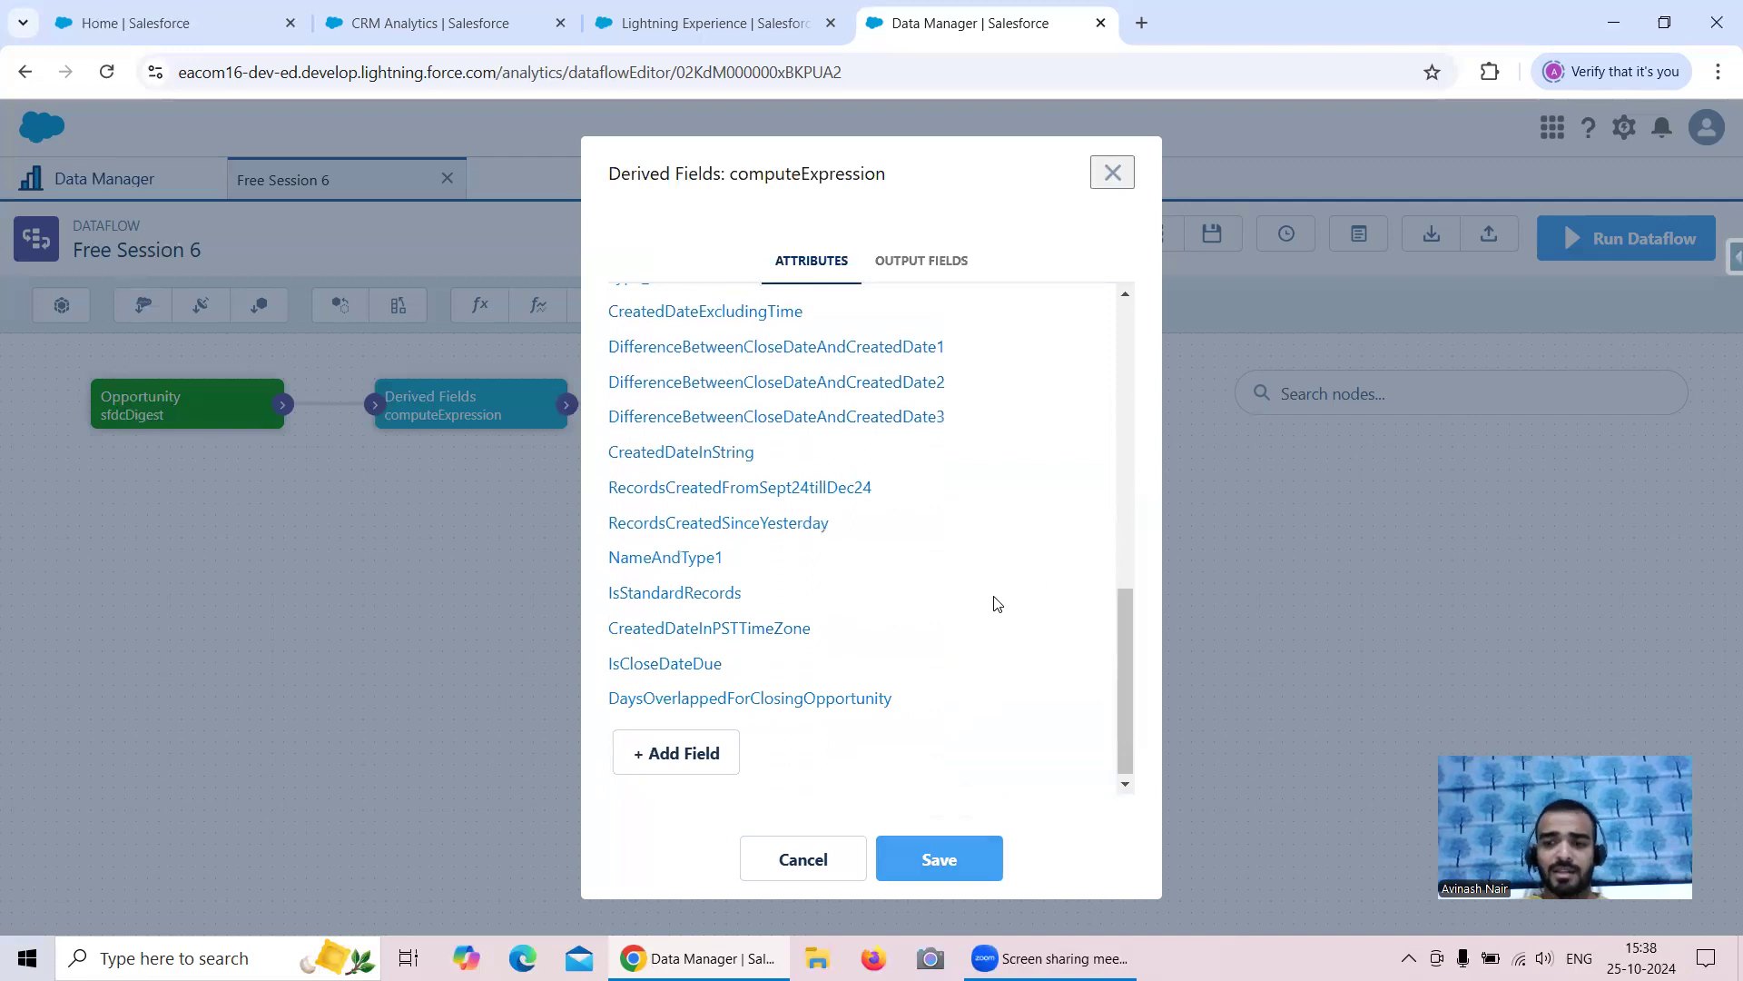
# Step: Switch to Notepad++ and add the line "Opportunity Age :" below the toDate(CloseDate_sec_epoch) condition in the notes
pyautogui.click(204, 955)
pyautogui.write('note')
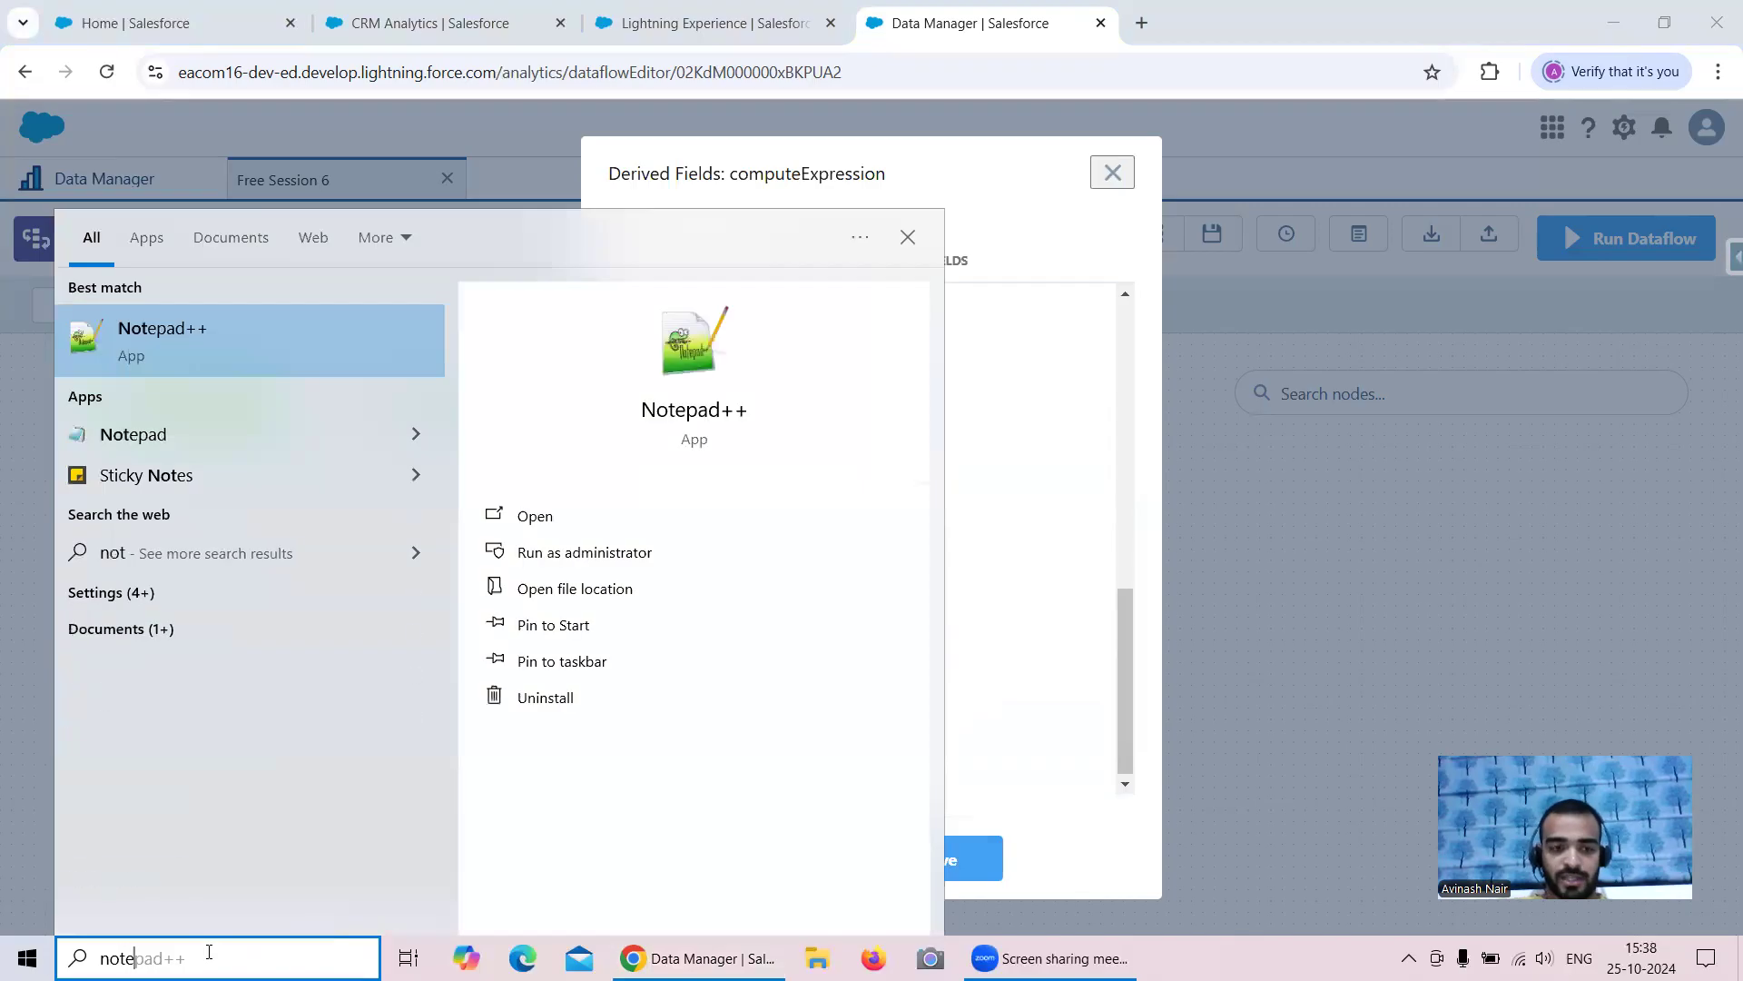
pyautogui.click(102, 329)
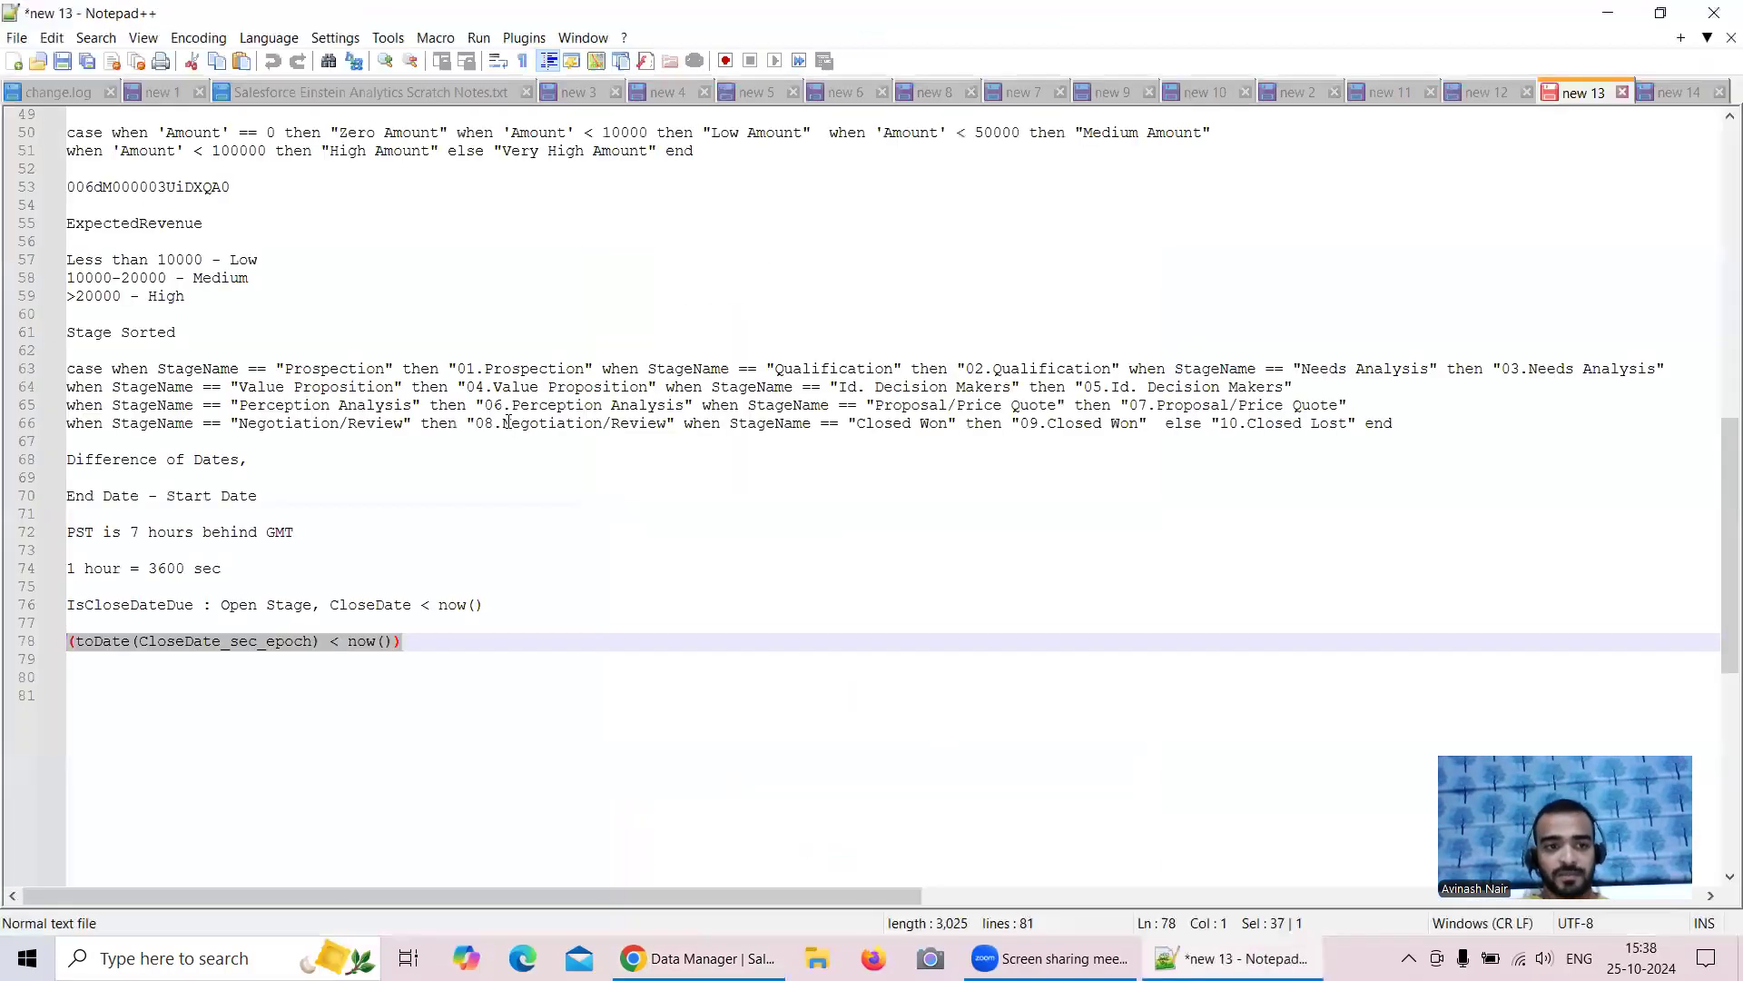
pyautogui.click(479, 641)
pyautogui.press('Return')
pyautogui.press('Return')
pyautogui.write('O')
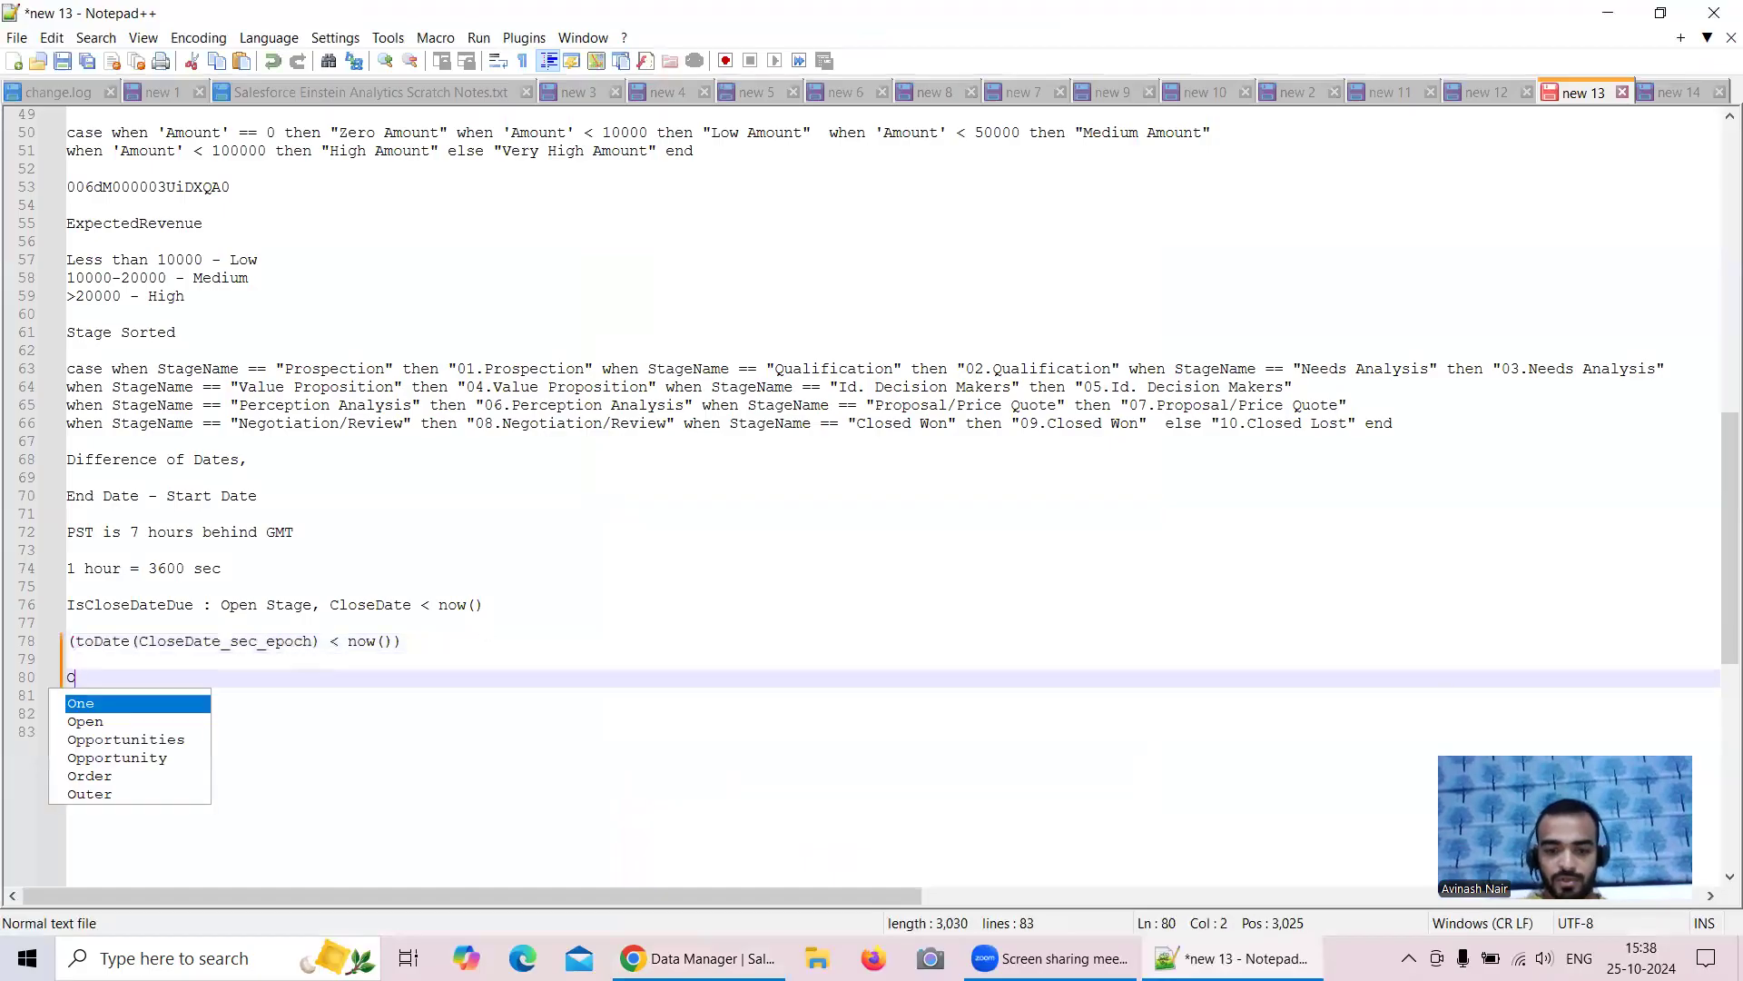
pyautogui.write('pportunity')
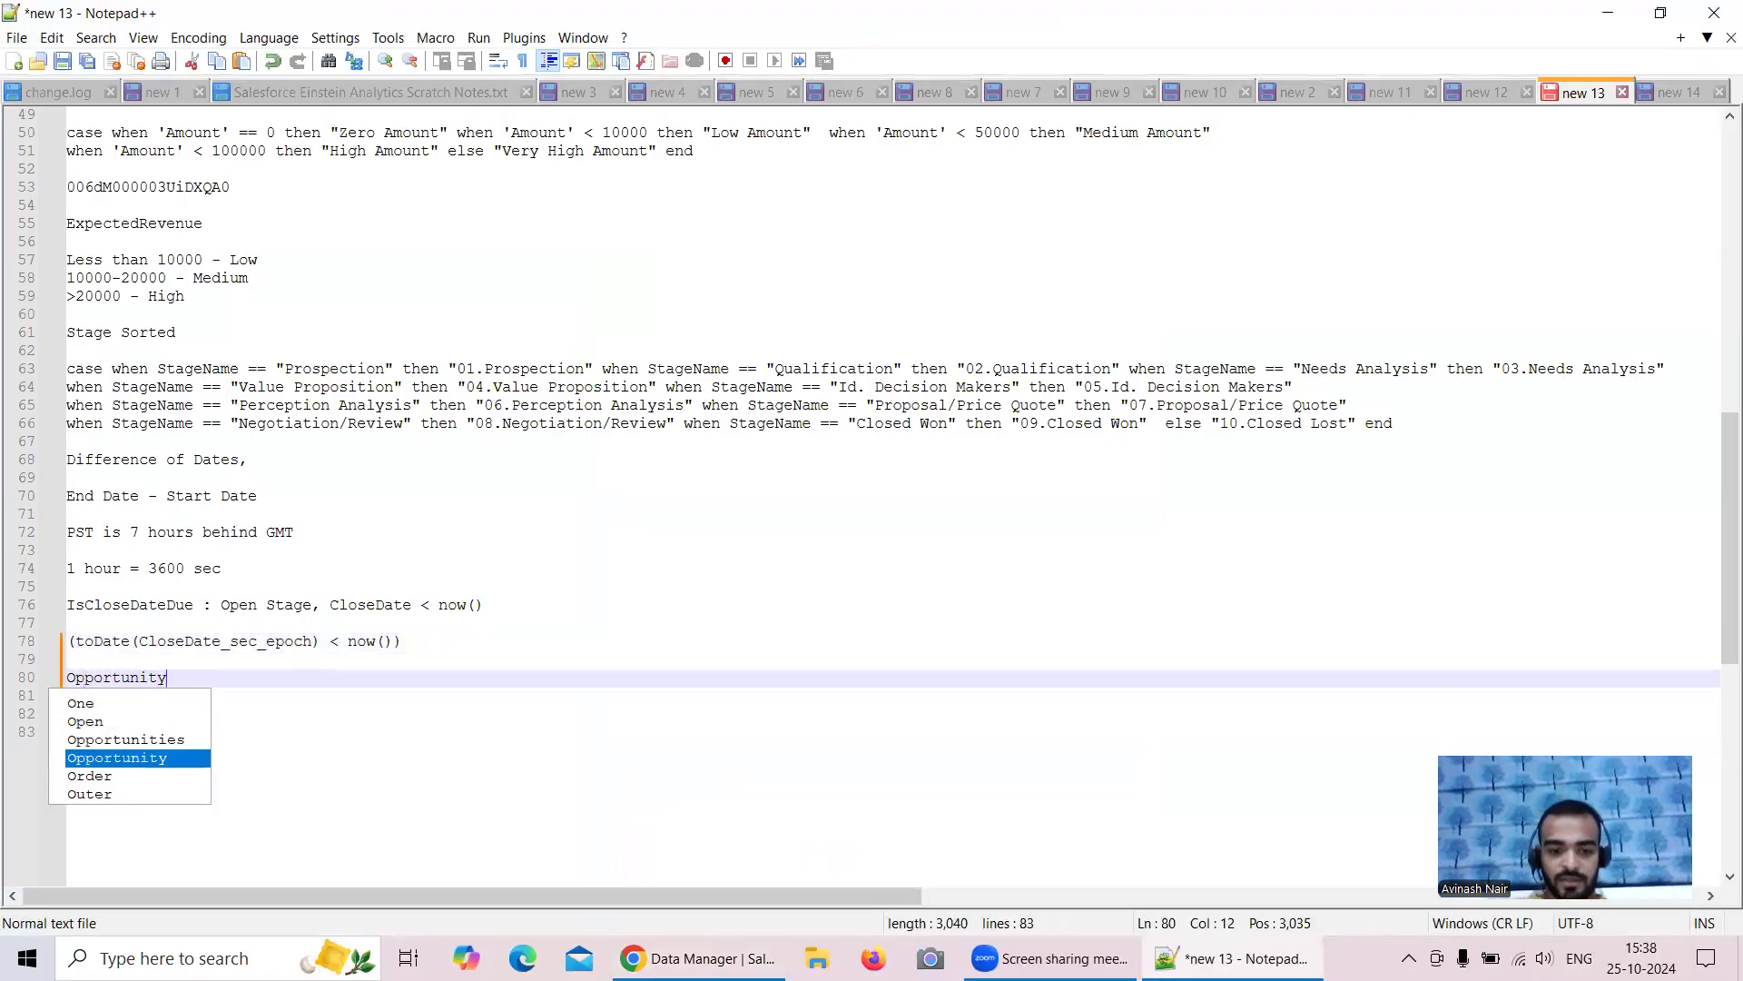
pyautogui.write(' Age :')
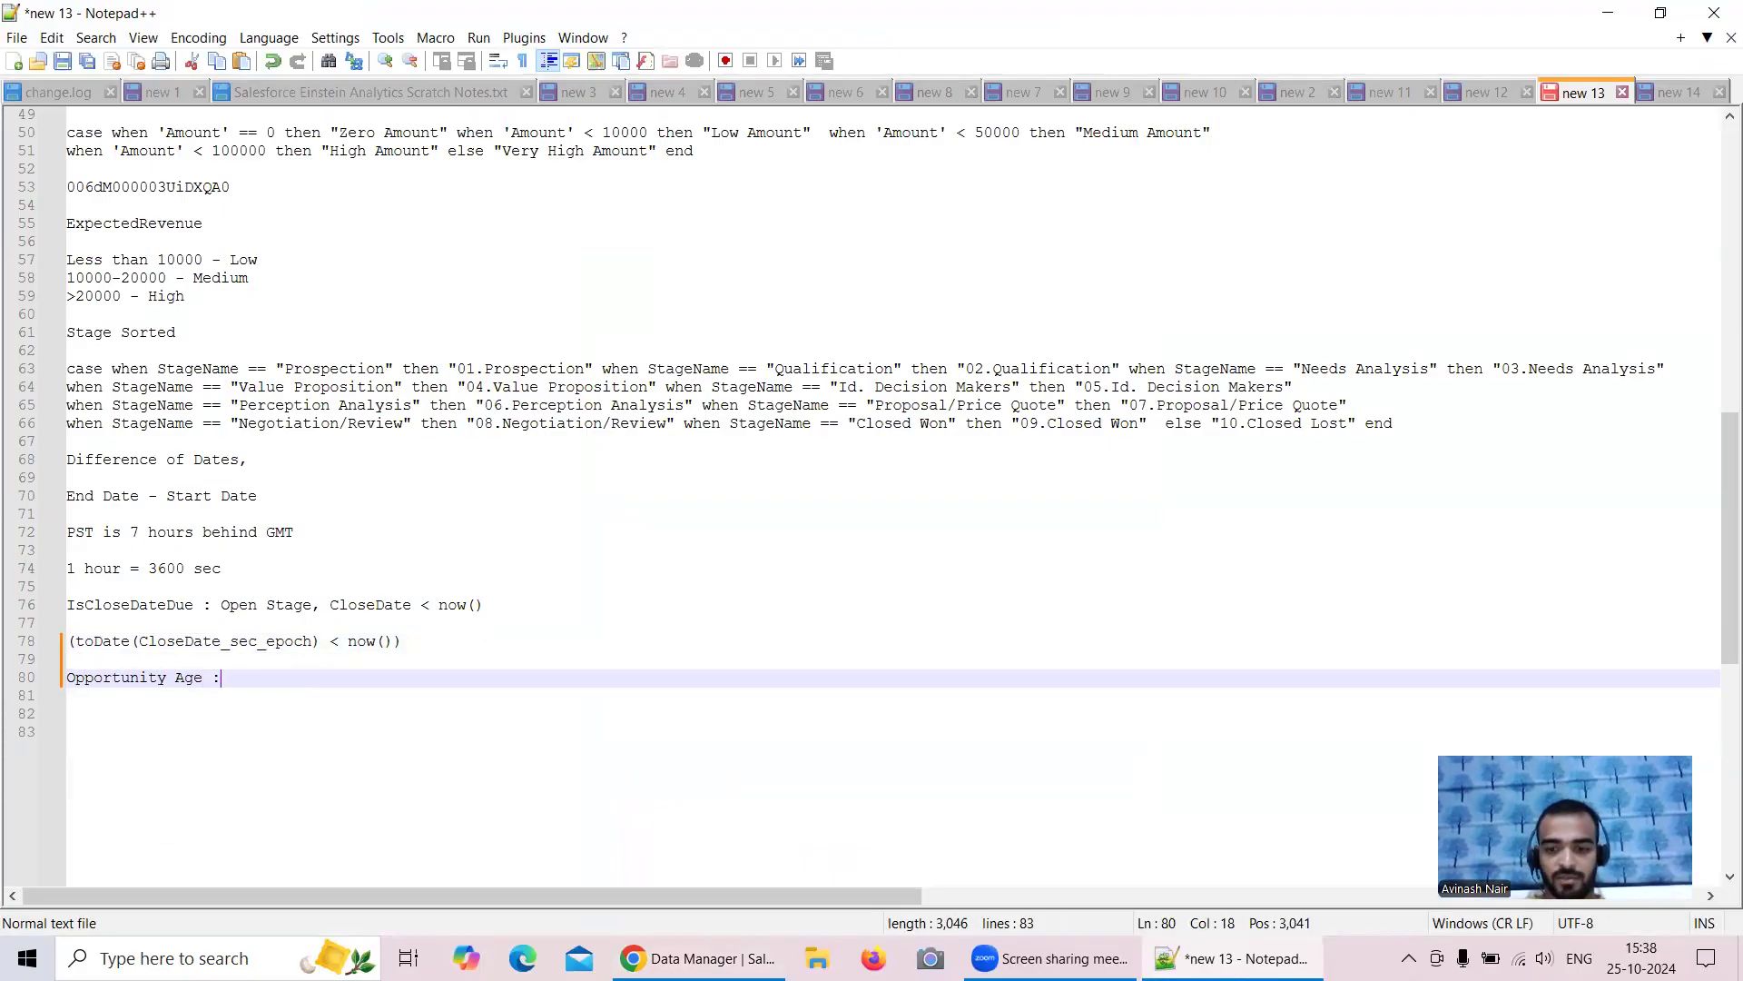
# Step: Switch back to Salesforce in Chrome and open the Opportunities list of the Sales app from the Setup home page
pyautogui.click(699, 958)
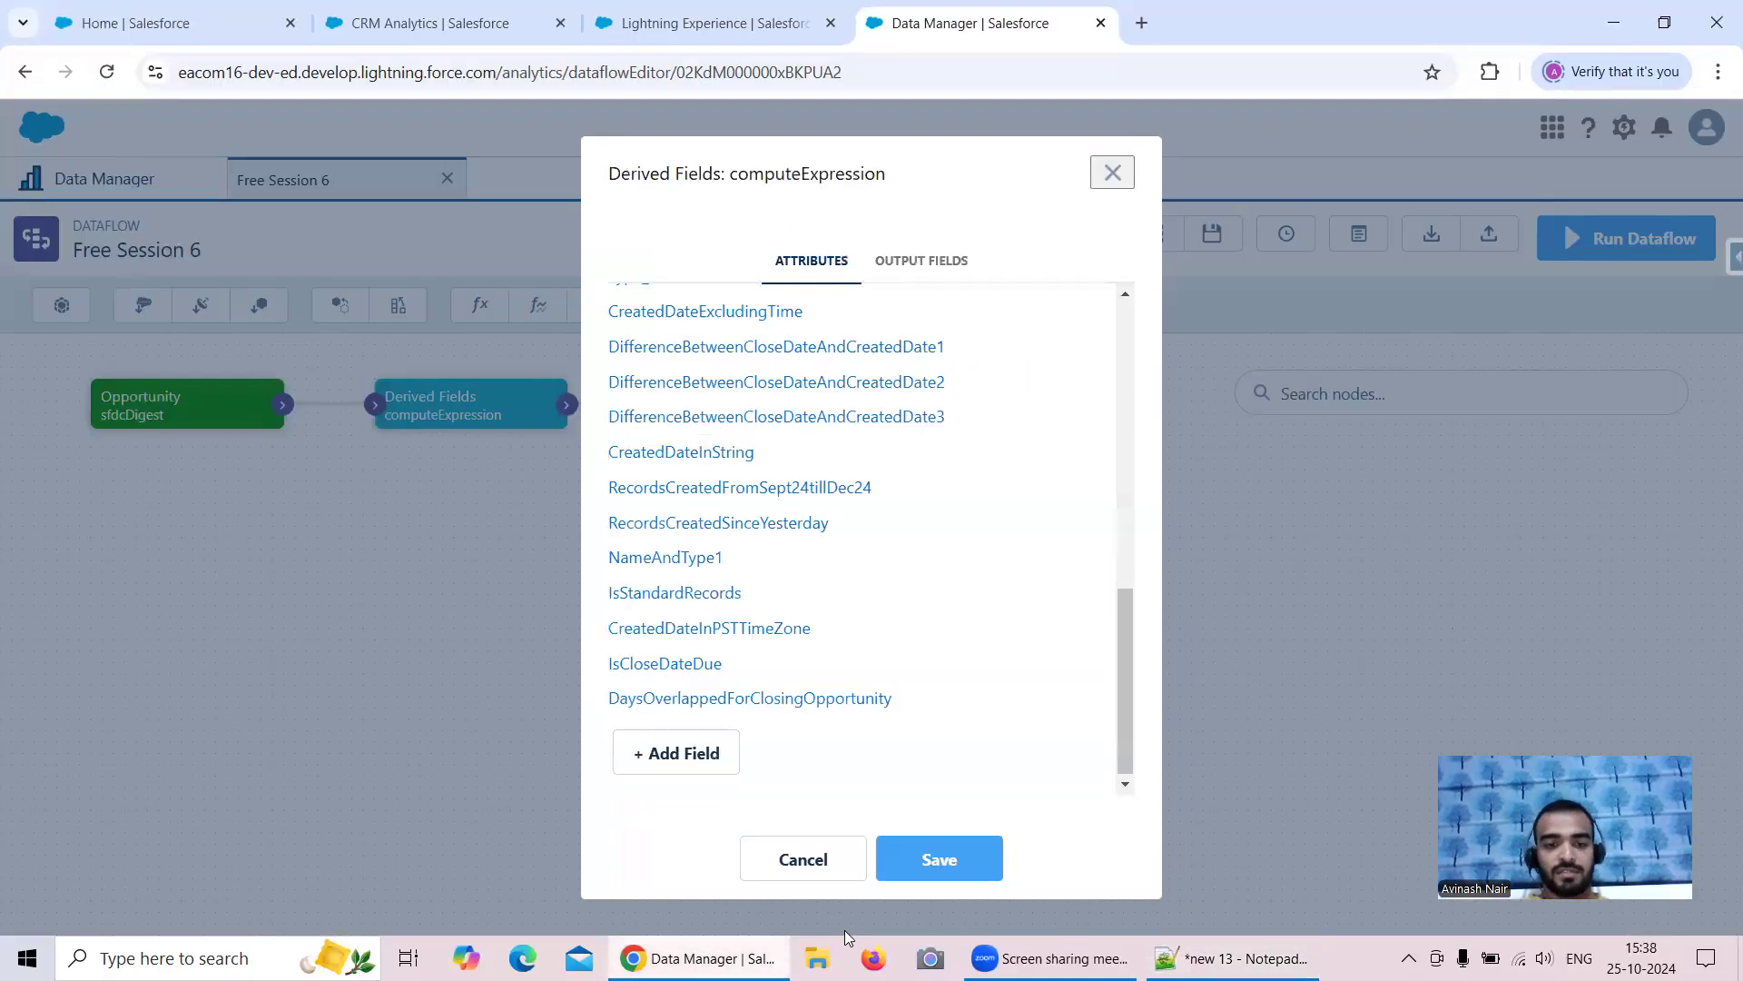
pyautogui.click(150, 23)
pyautogui.click(48, 186)
pyautogui.click(48, 186)
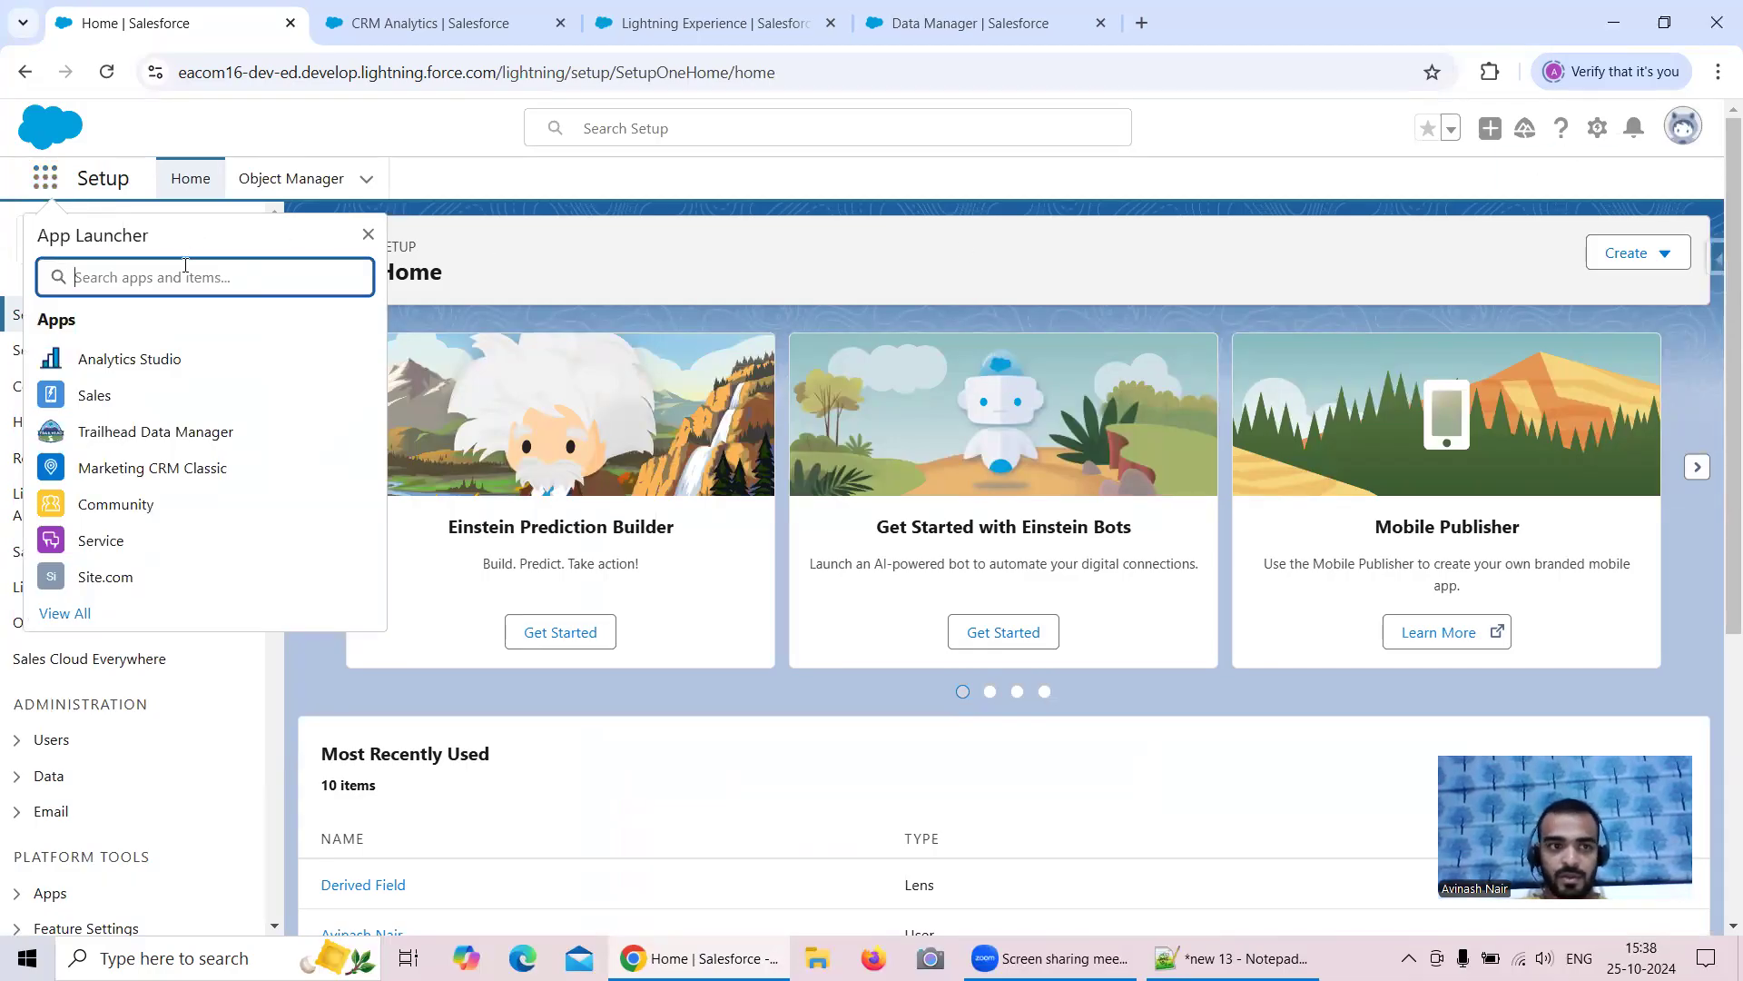
pyautogui.write('Op')
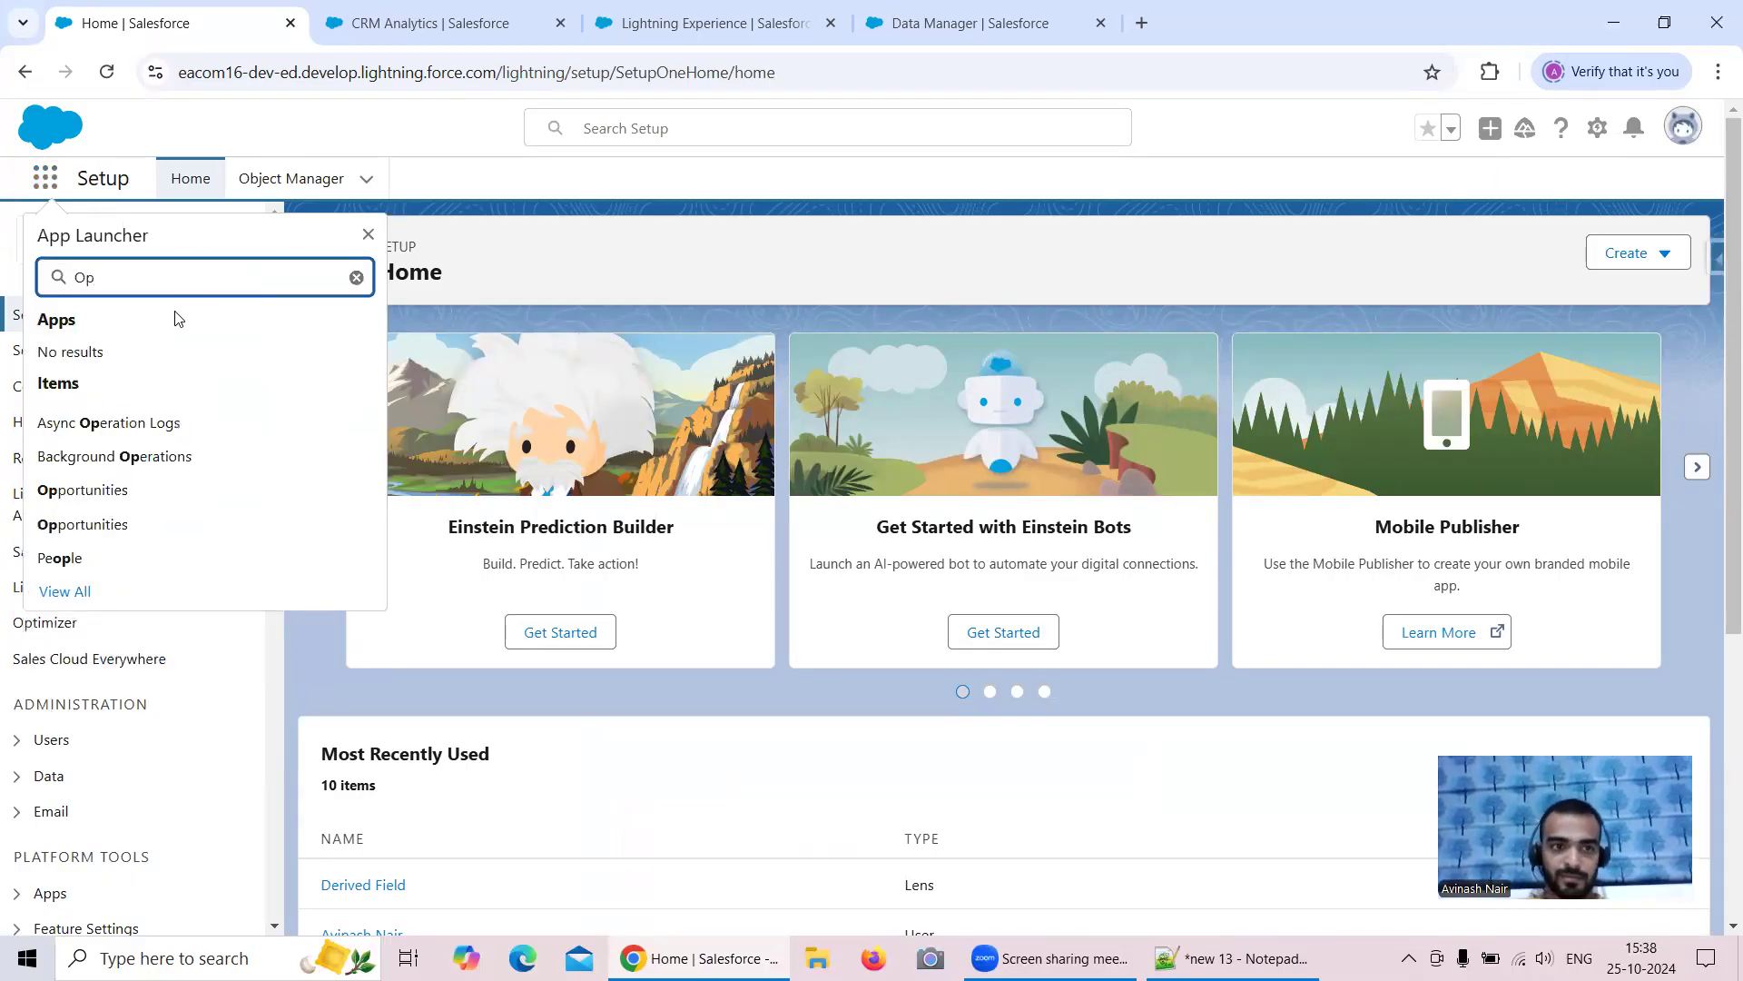
pyautogui.click(143, 489)
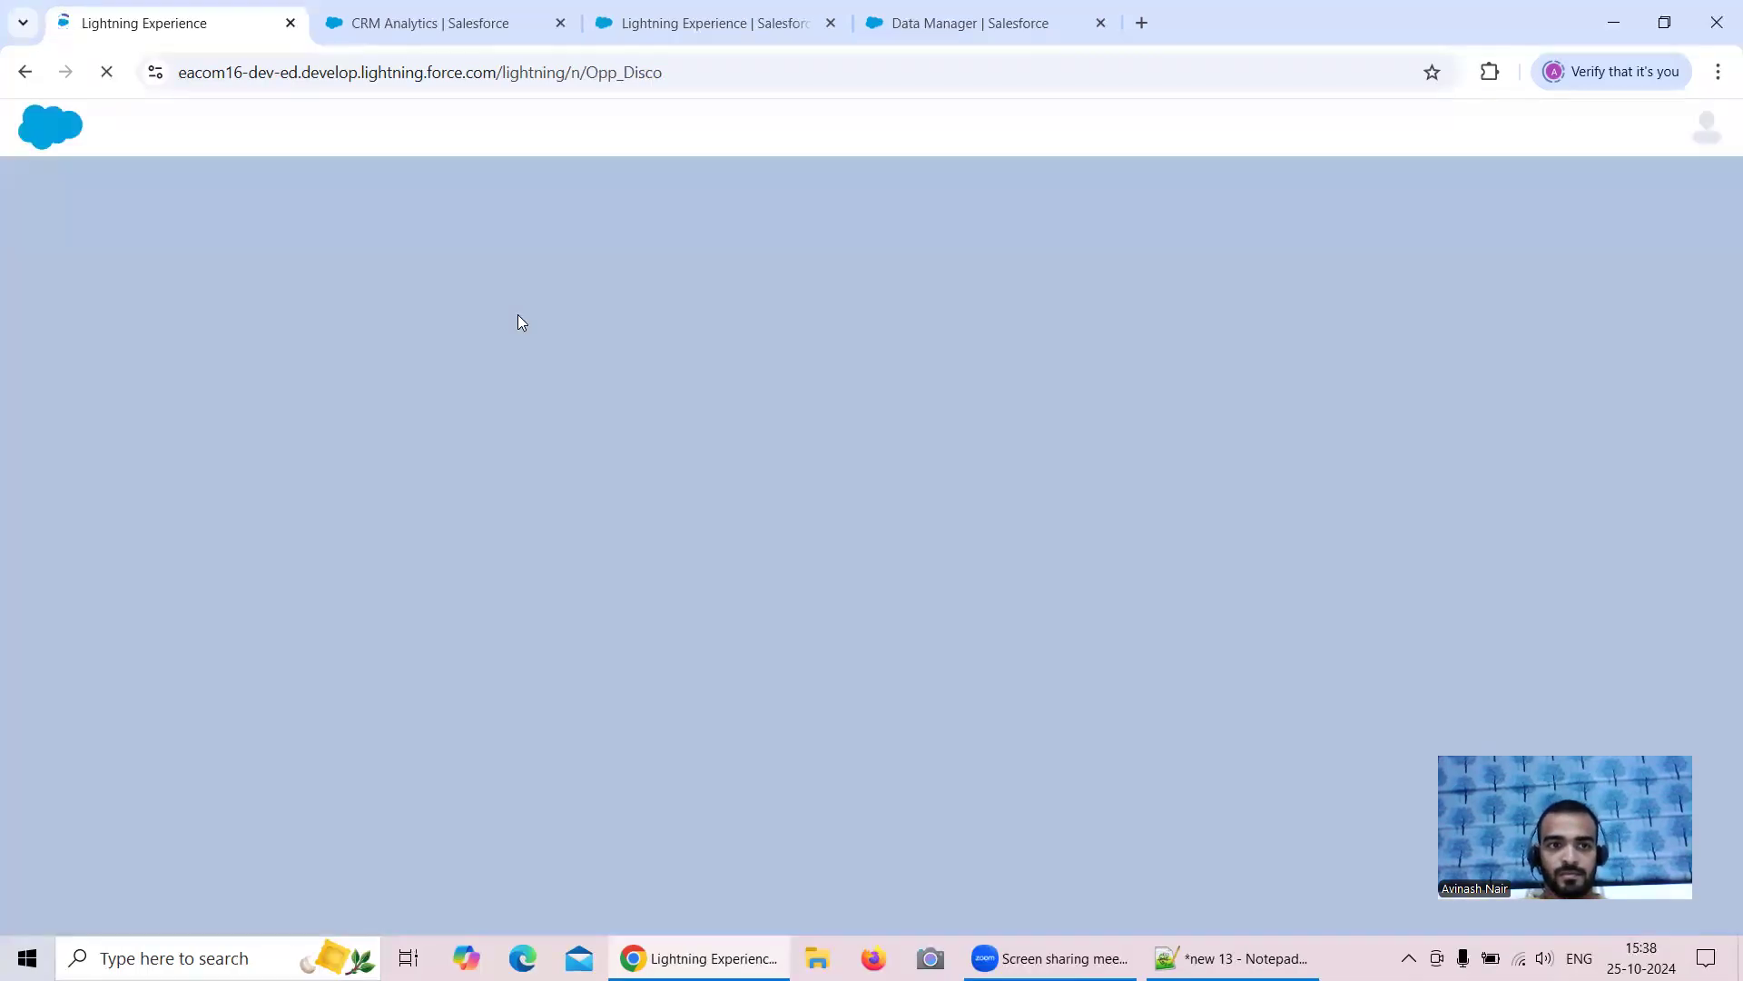
pyautogui.click(244, 179)
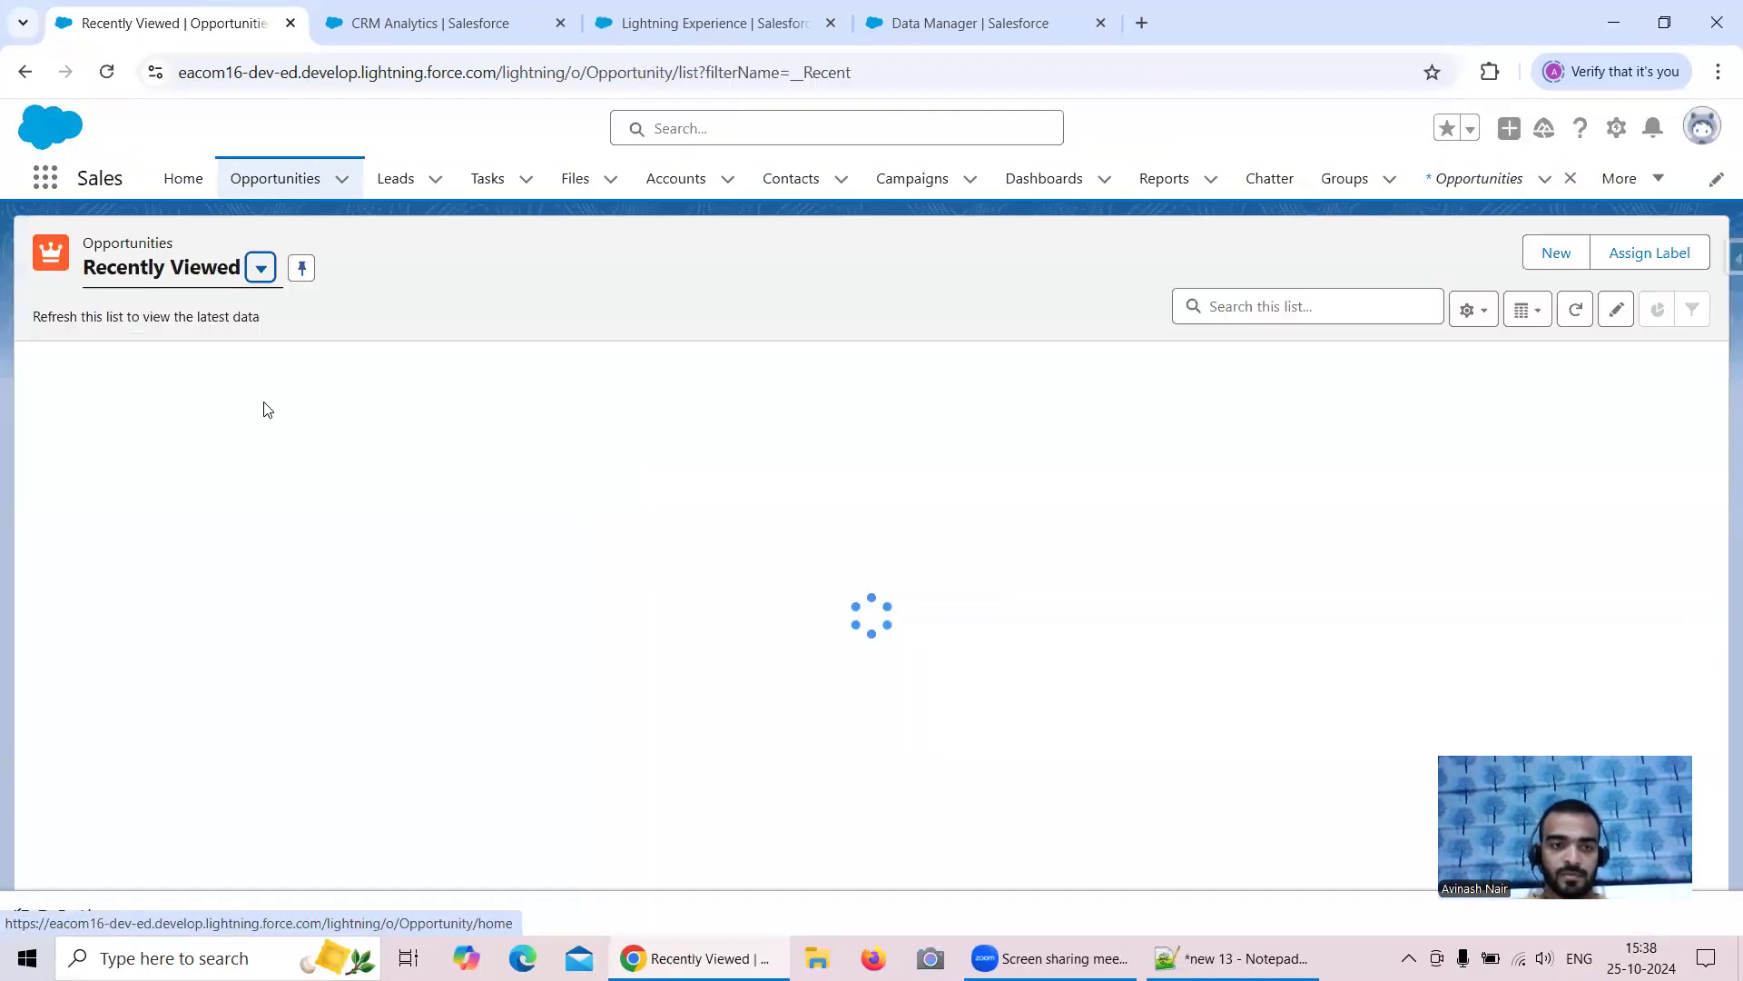
# Step: Open Opp 23rd Oct 2024 Rec 3, examine its close date, stage and creation date, and return to the opportunities list
pyautogui.click(227, 436)
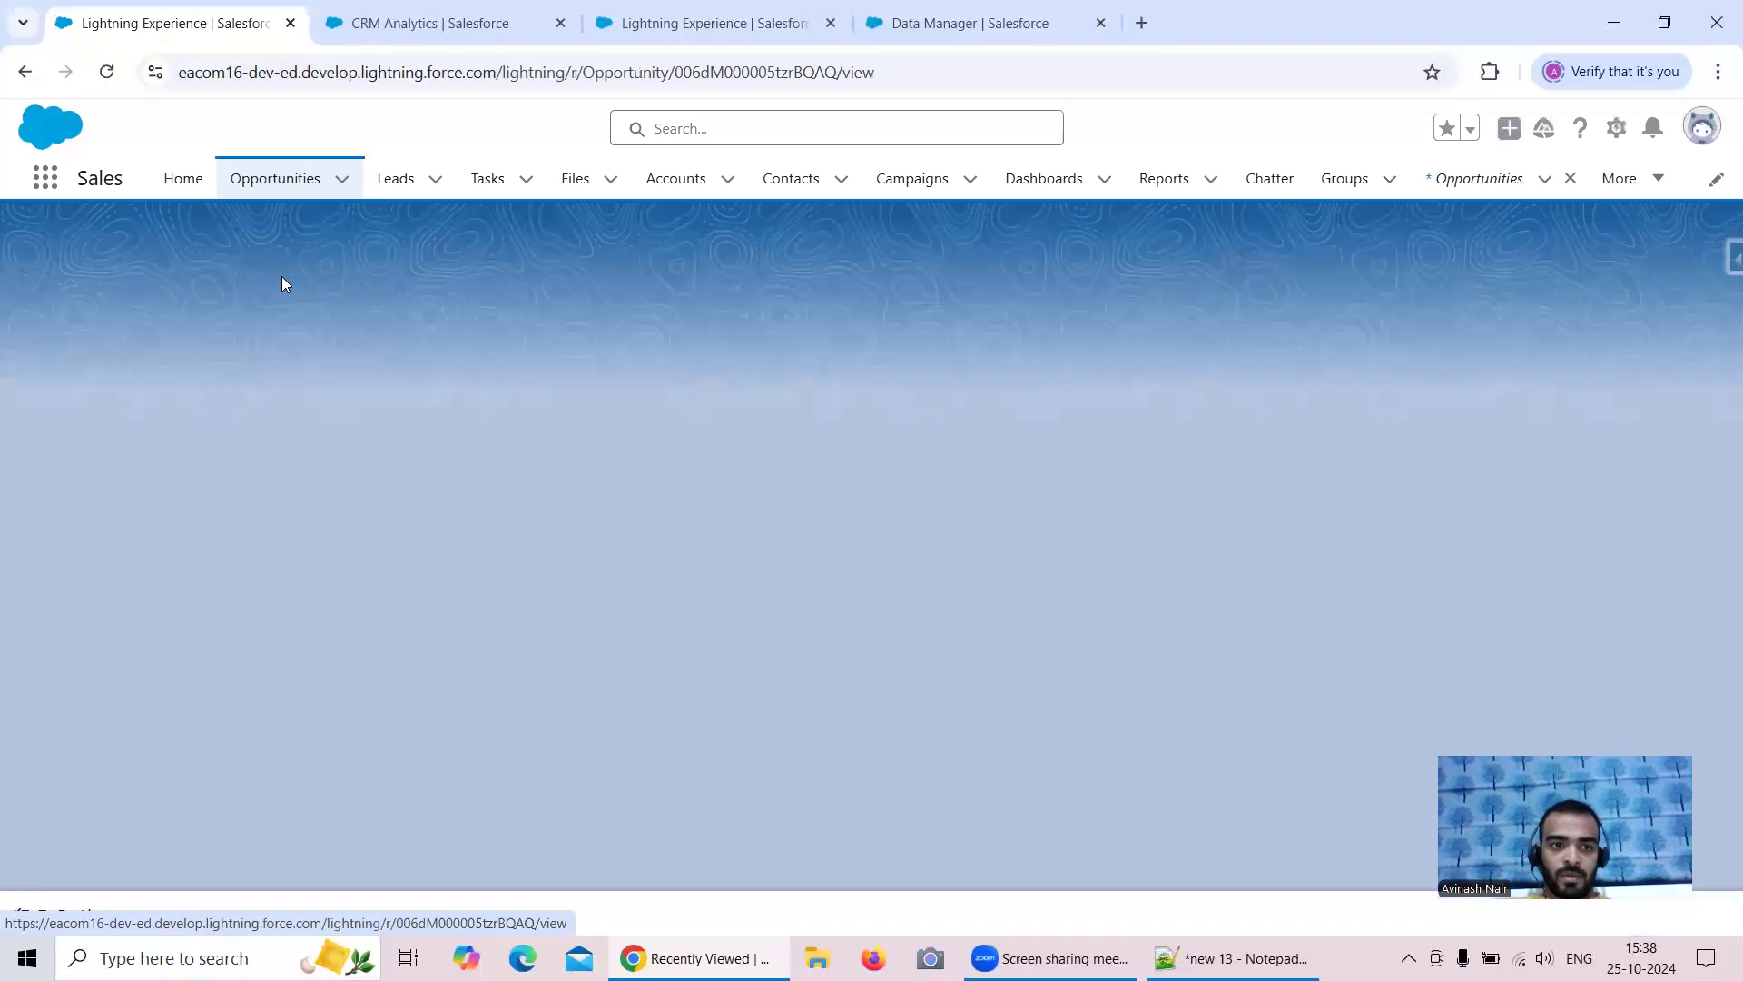
pyautogui.click(184, 506)
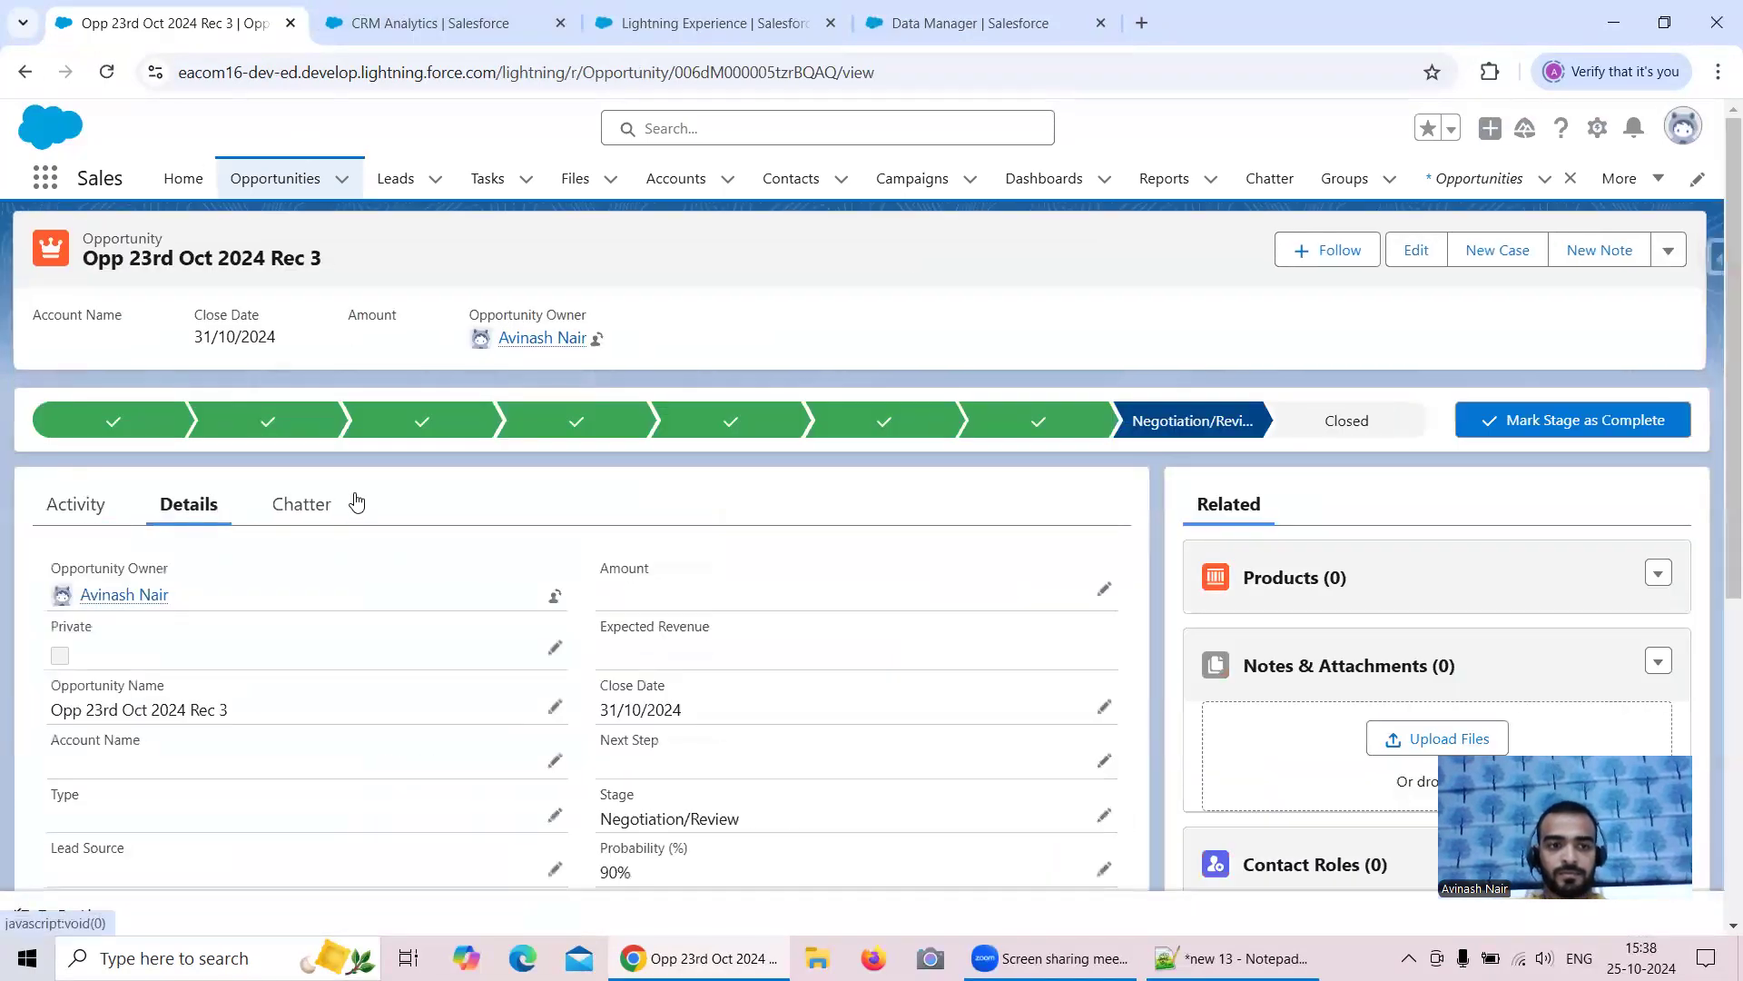
pyautogui.scroll(-1, 717, 500)
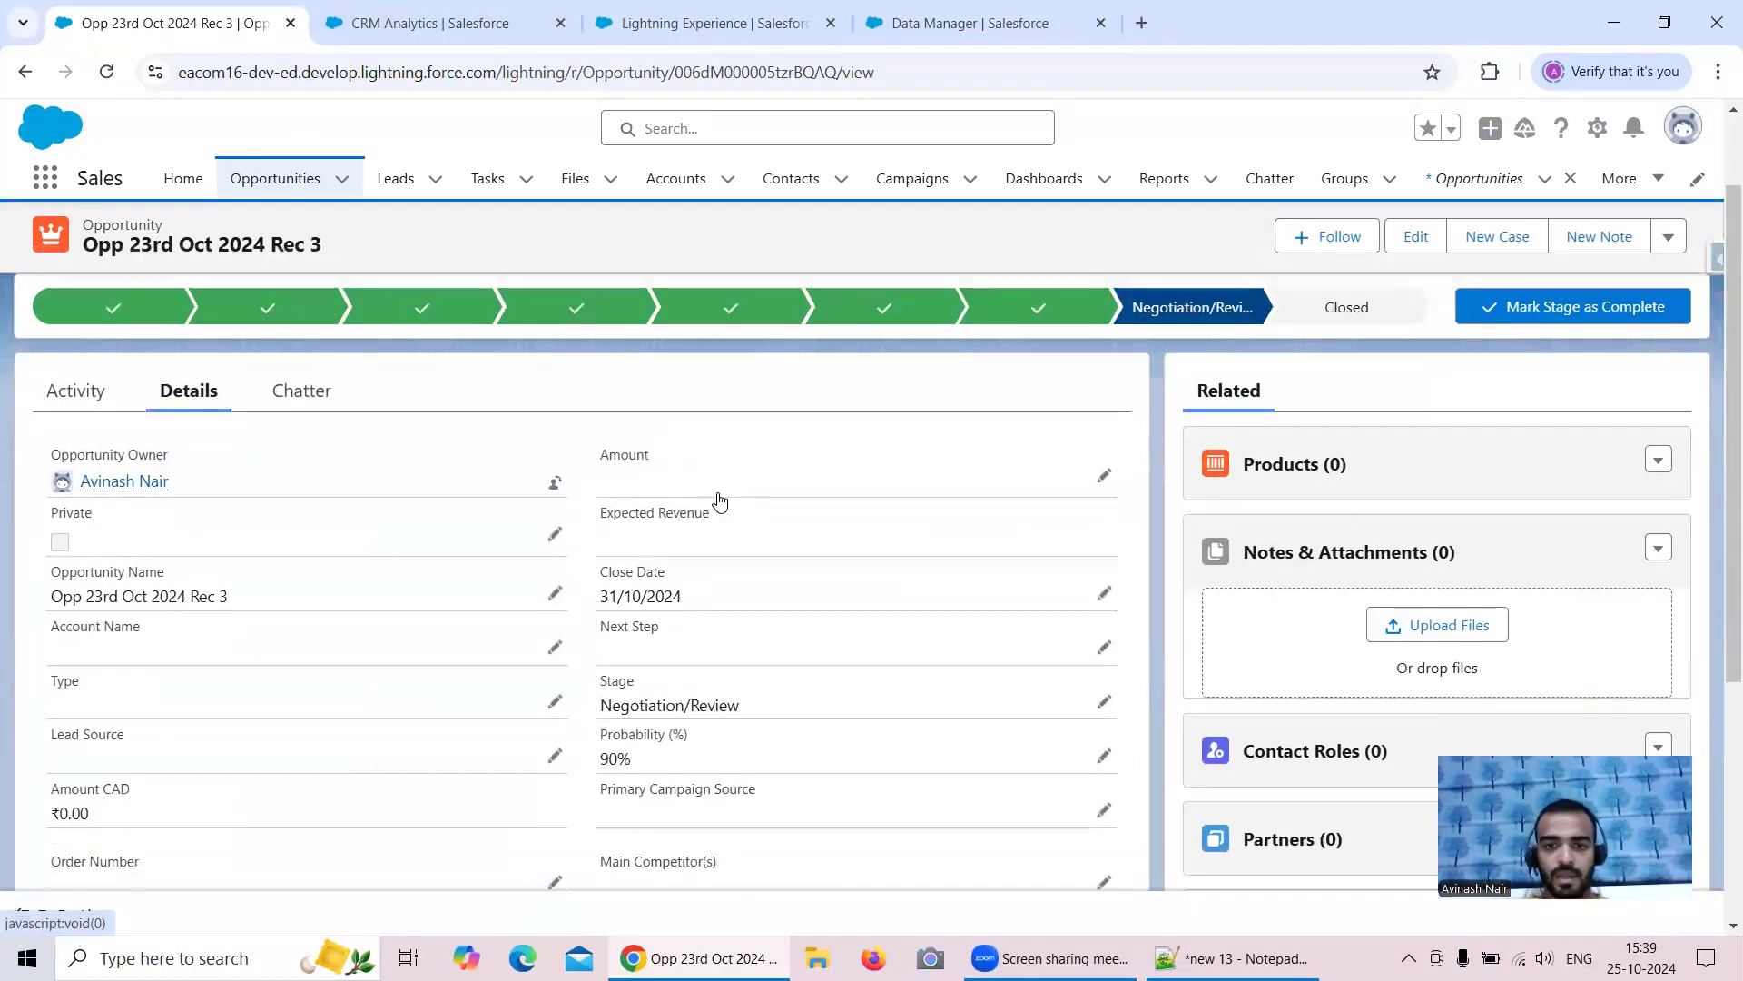
pyautogui.scroll(-1, 719, 500)
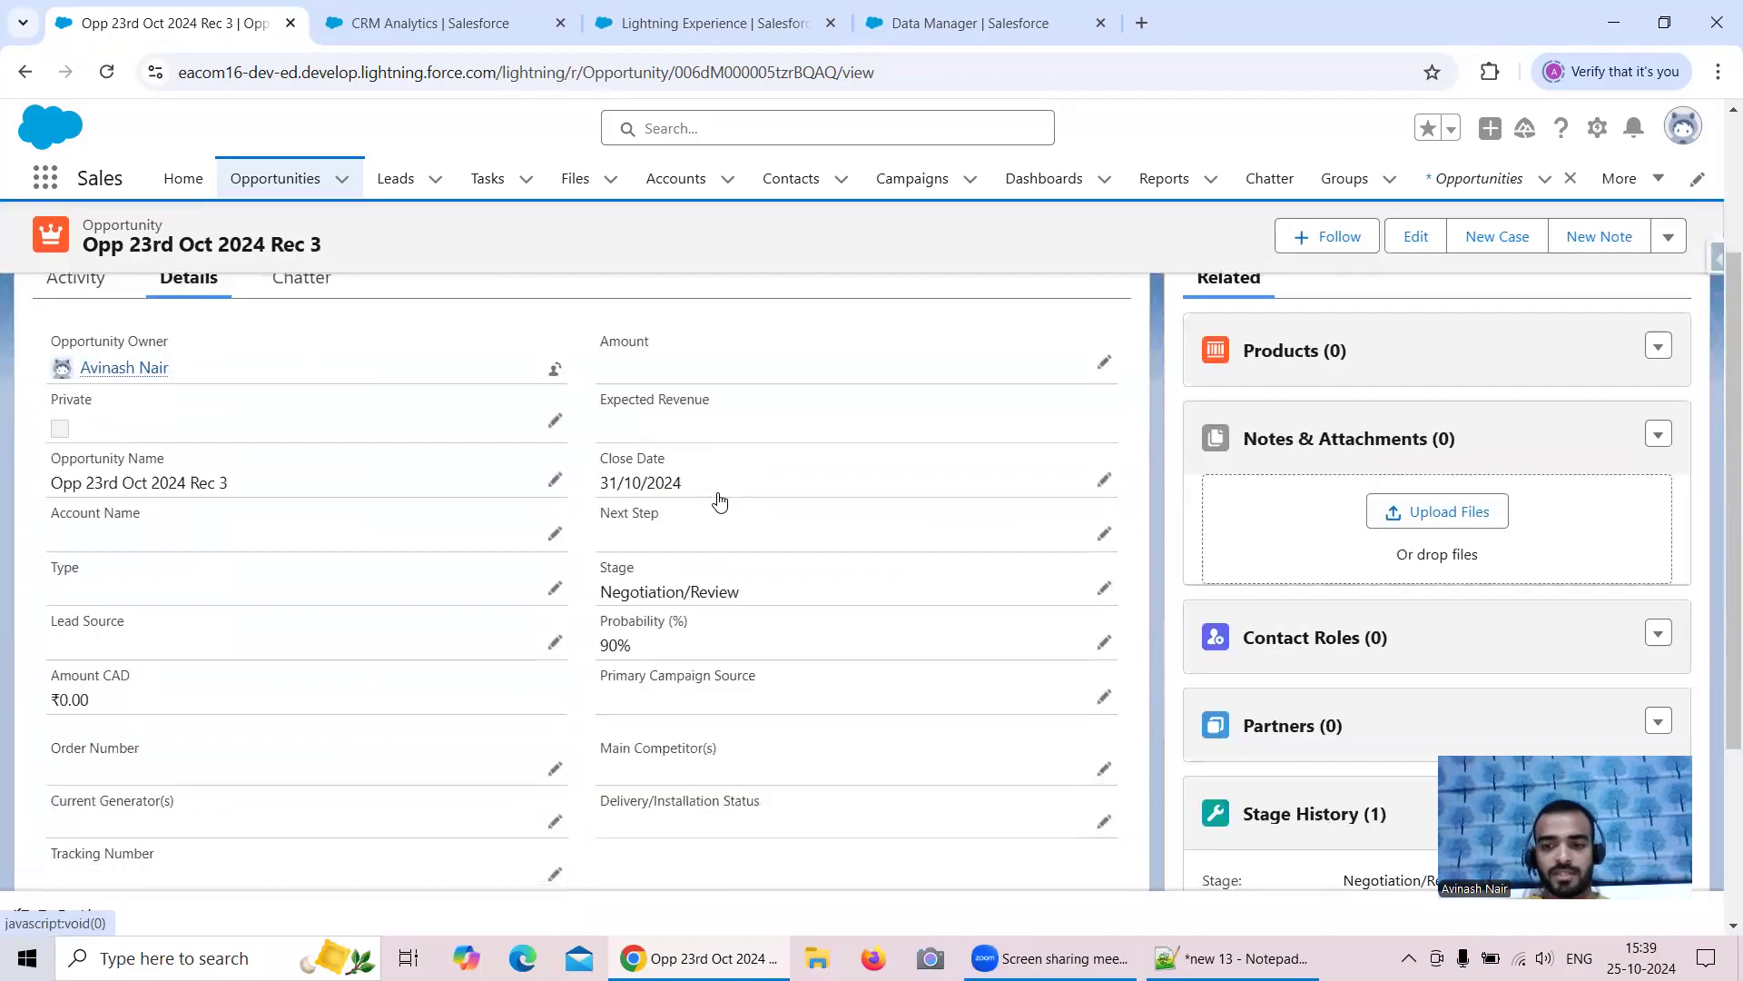
pyautogui.scroll(2, 720, 500)
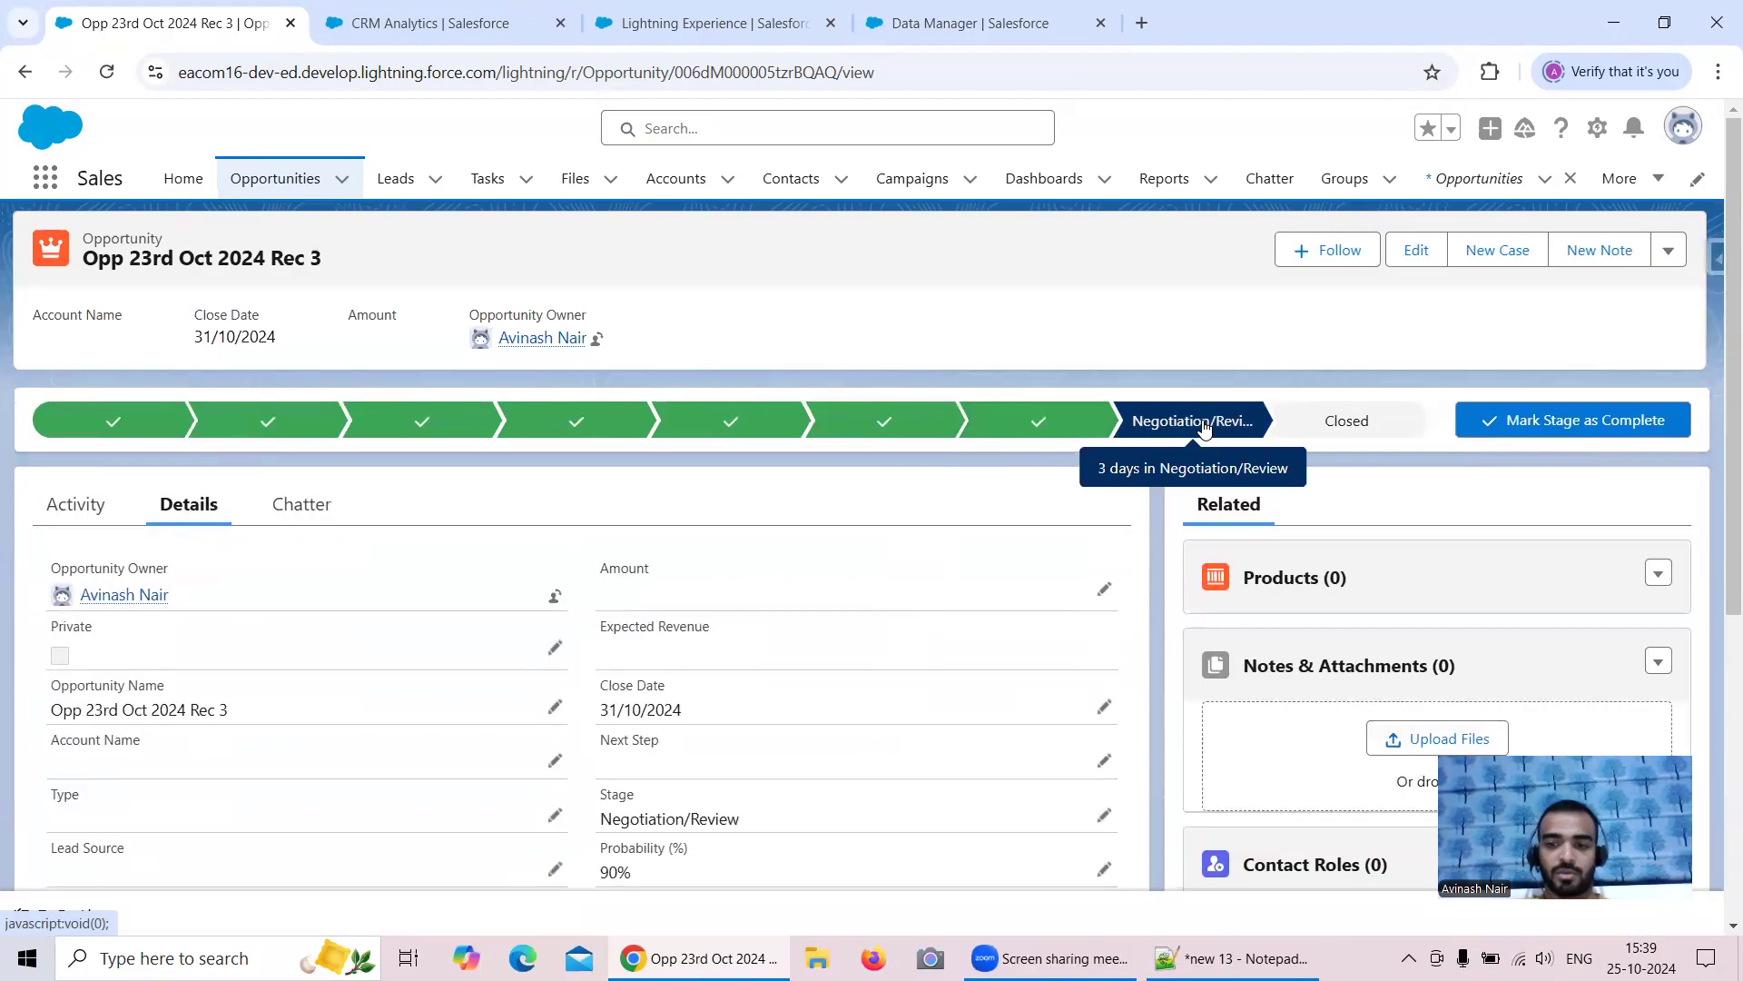
pyautogui.scroll(-5, 867, 533)
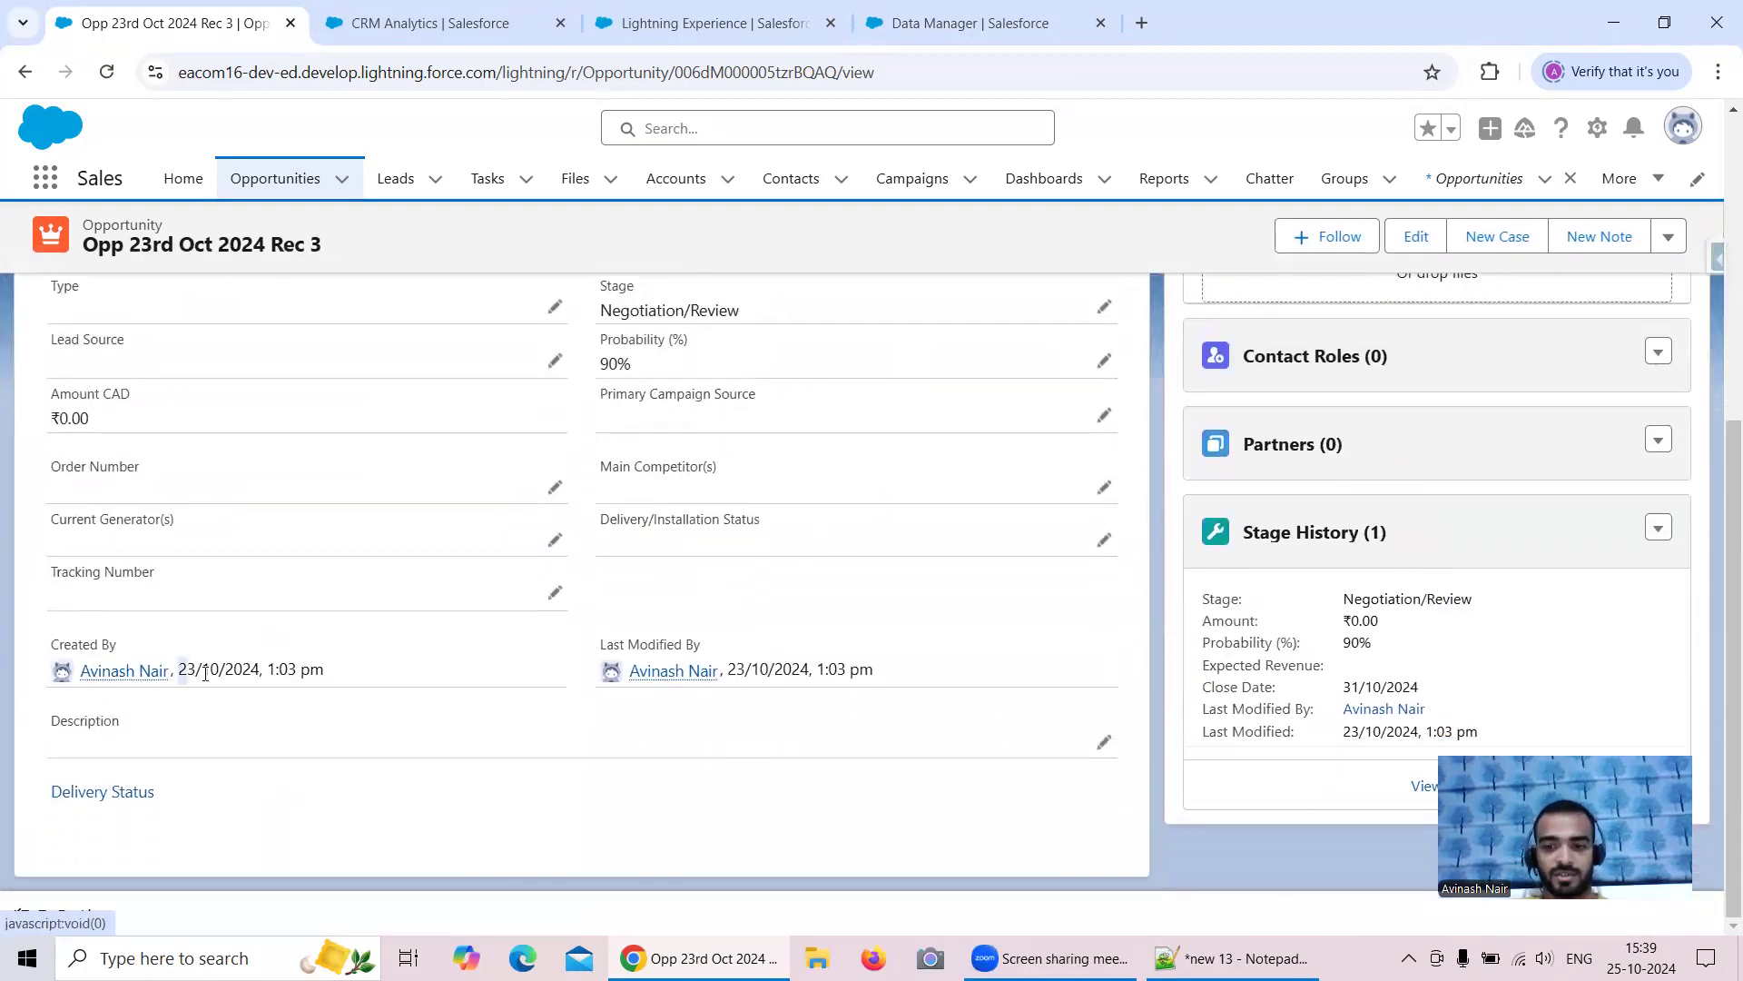
pyautogui.moveTo(205, 673); pyautogui.dragTo(244, 676)
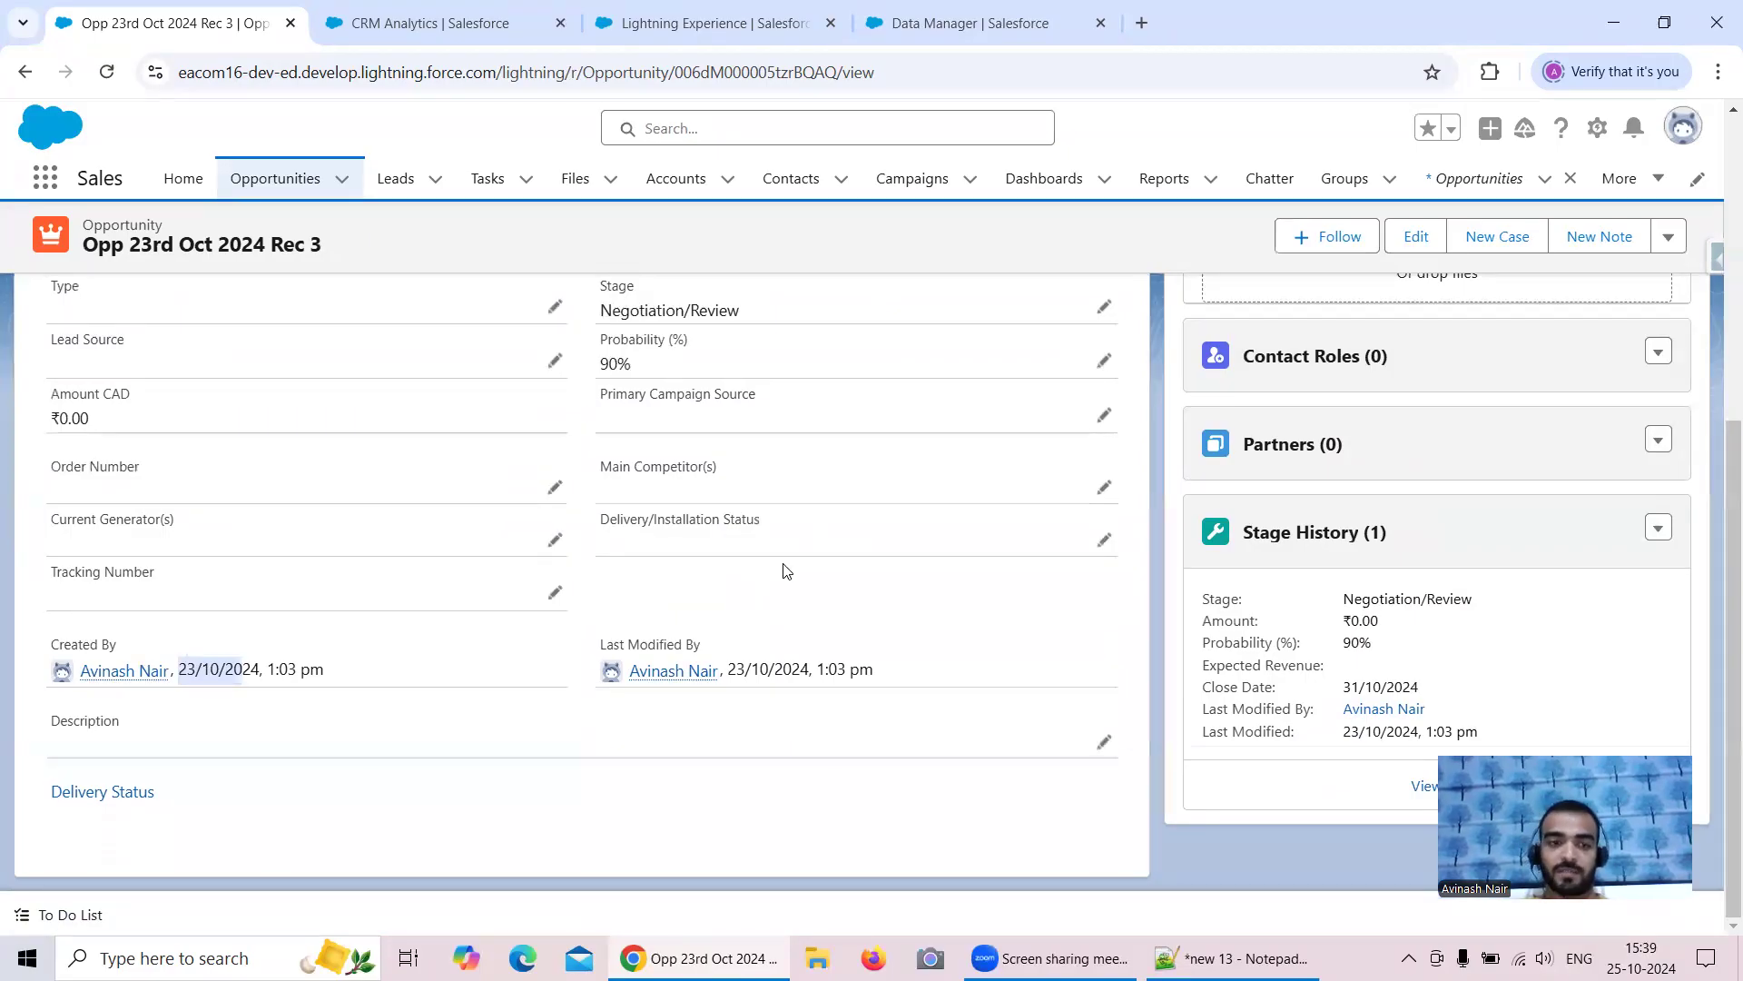
pyautogui.scroll(5, 783, 568)
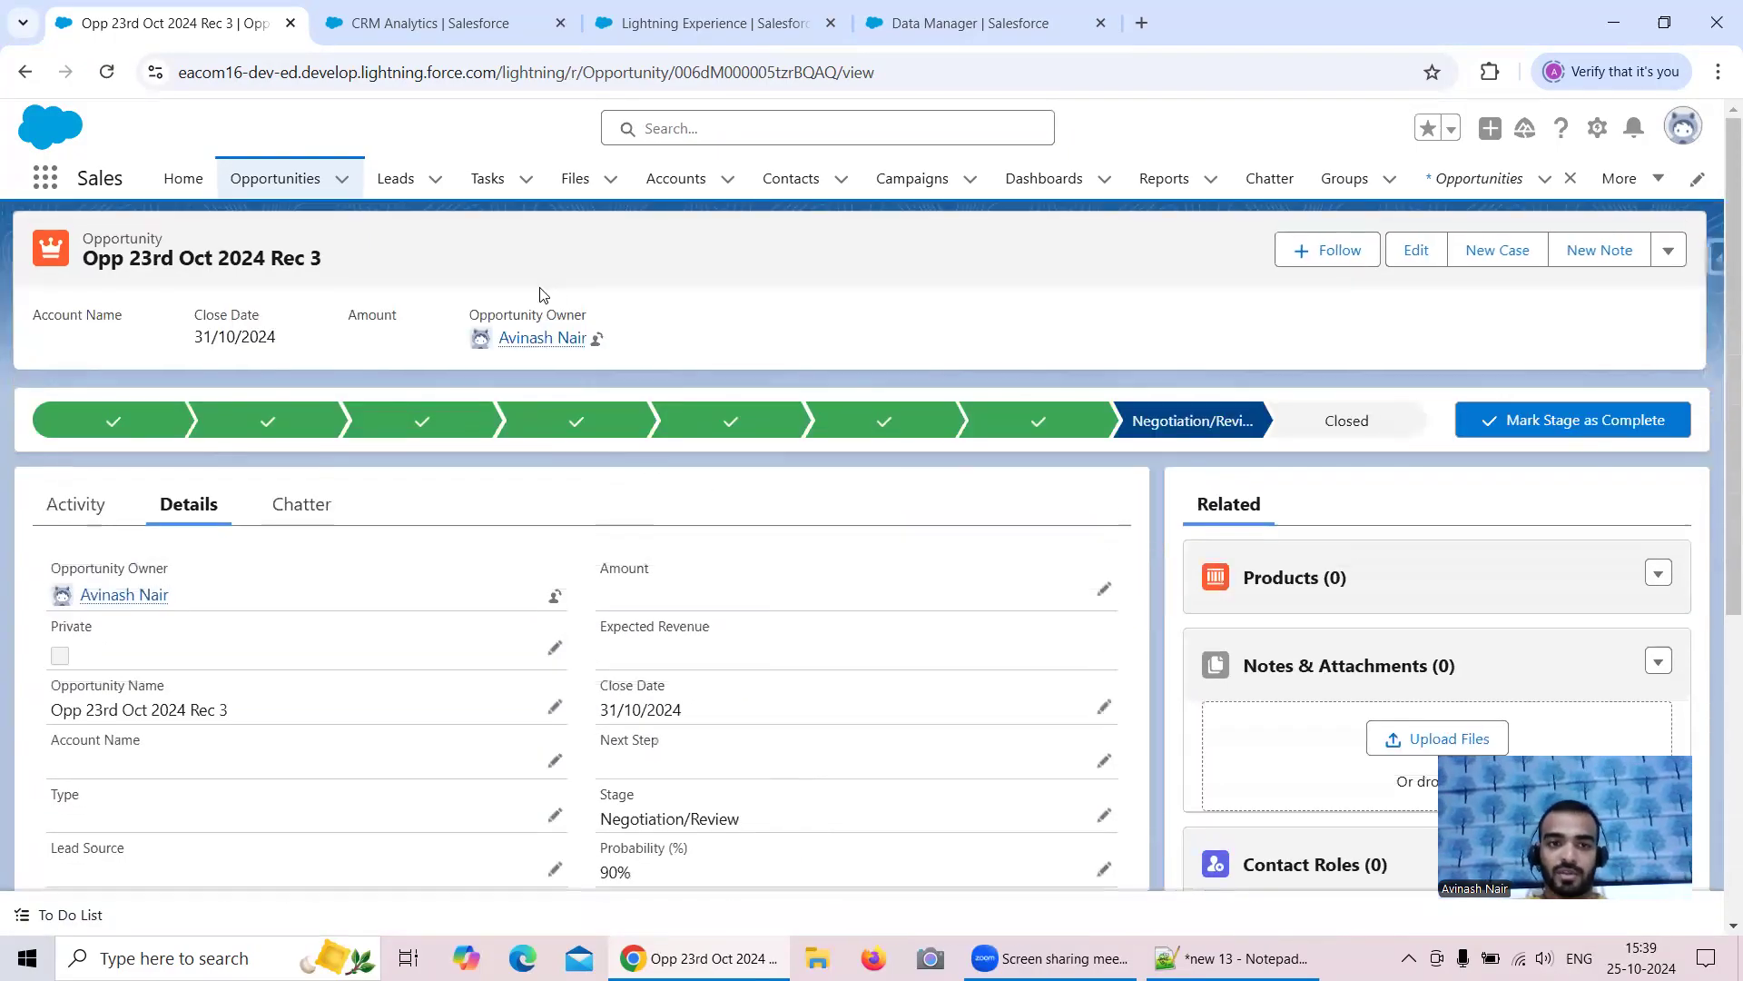
pyautogui.click(277, 179)
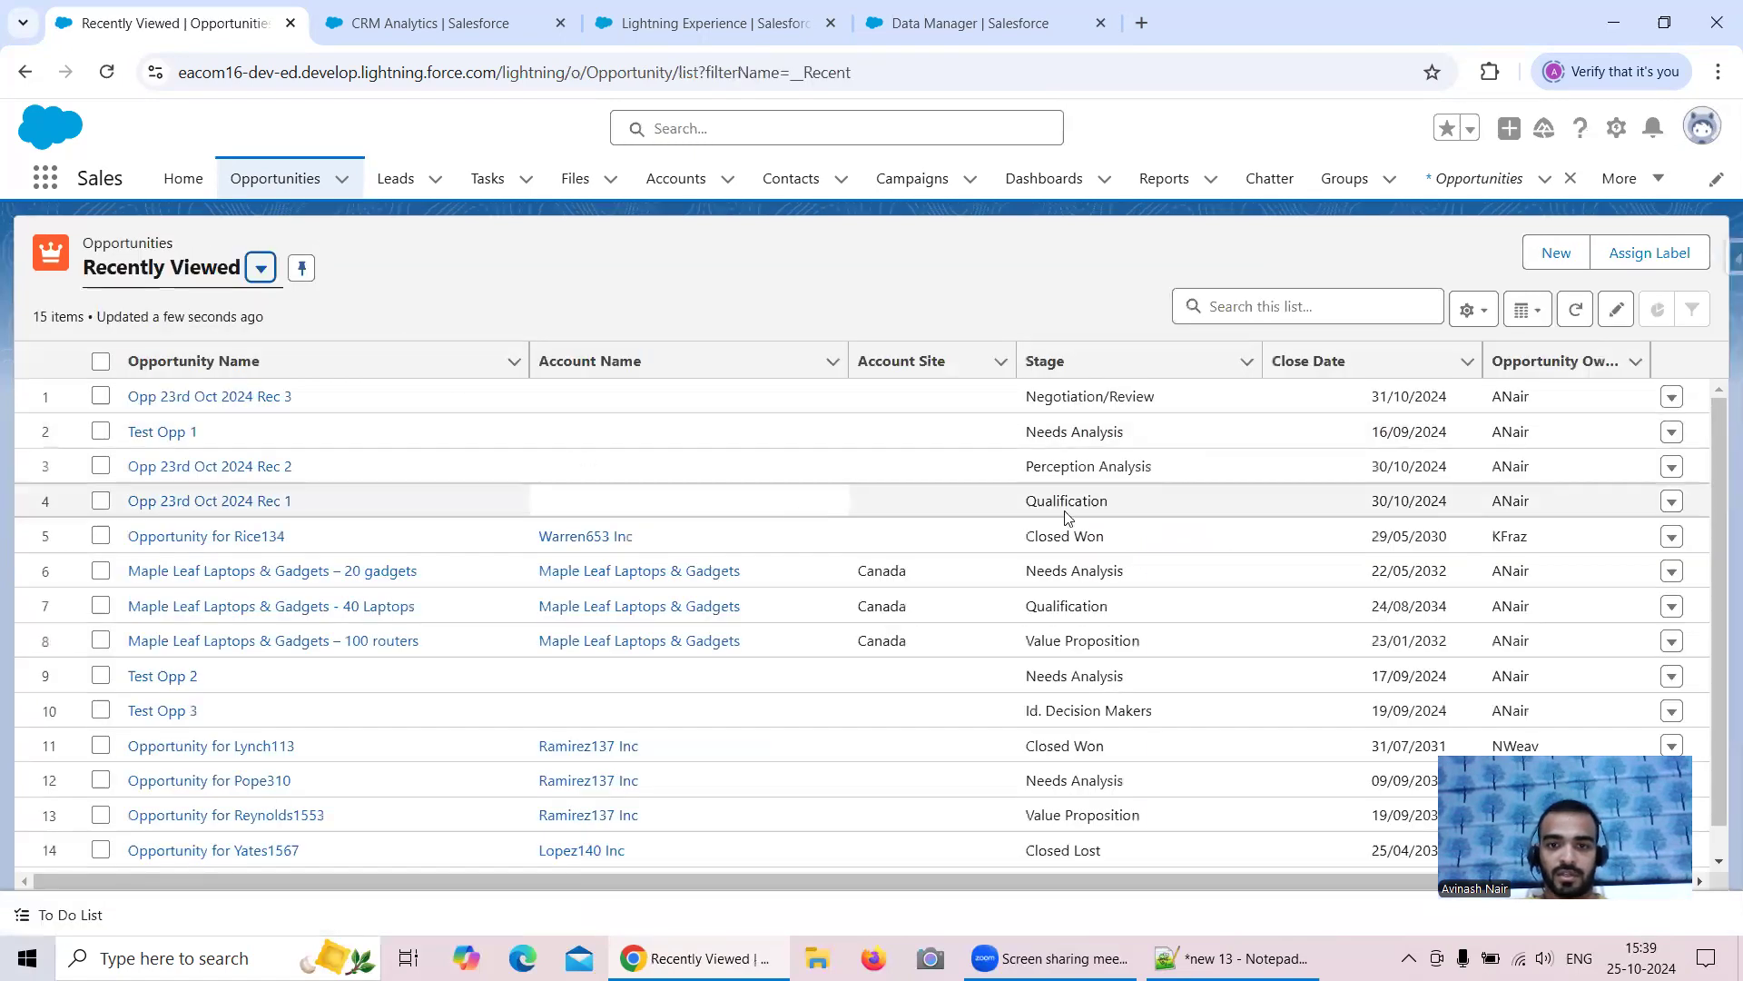
# Step: Open Opportunity for Rice134 and Opp 23rd Oct 2024 Rec 2 in new browser tabs, then bring up the Rice134 record
pyautogui.rightClick(240, 549)
pyautogui.click(289, 572)
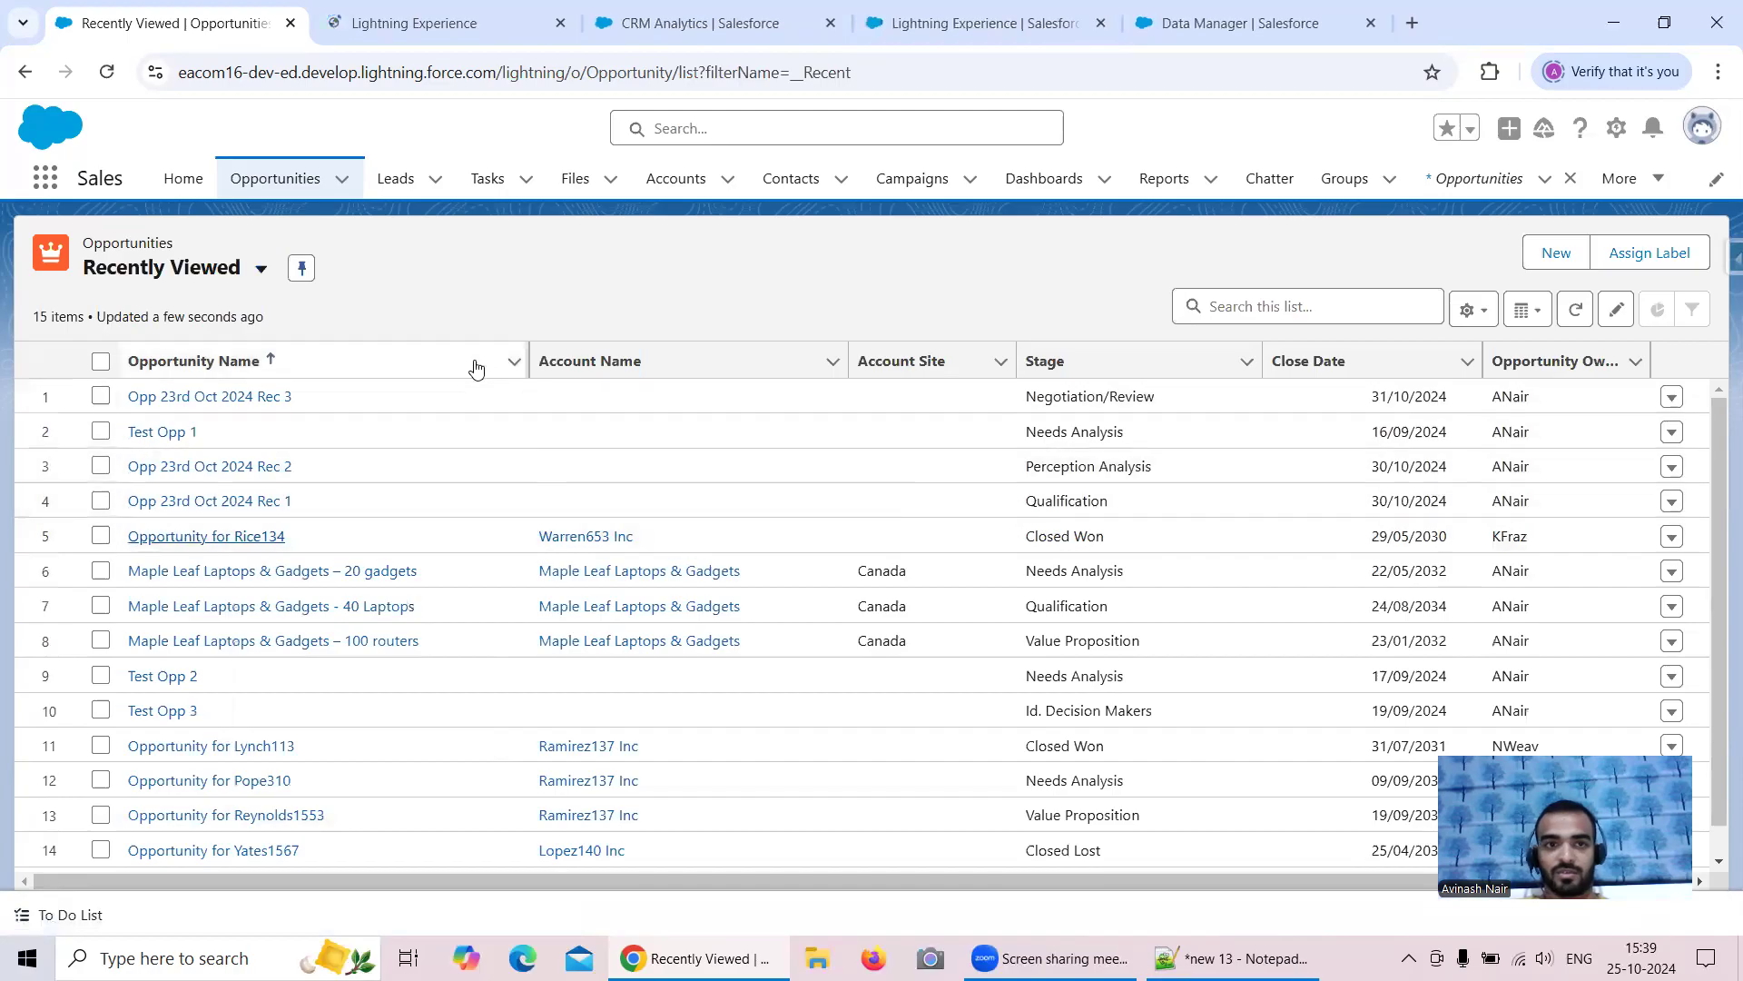
pyautogui.rightClick(205, 472)
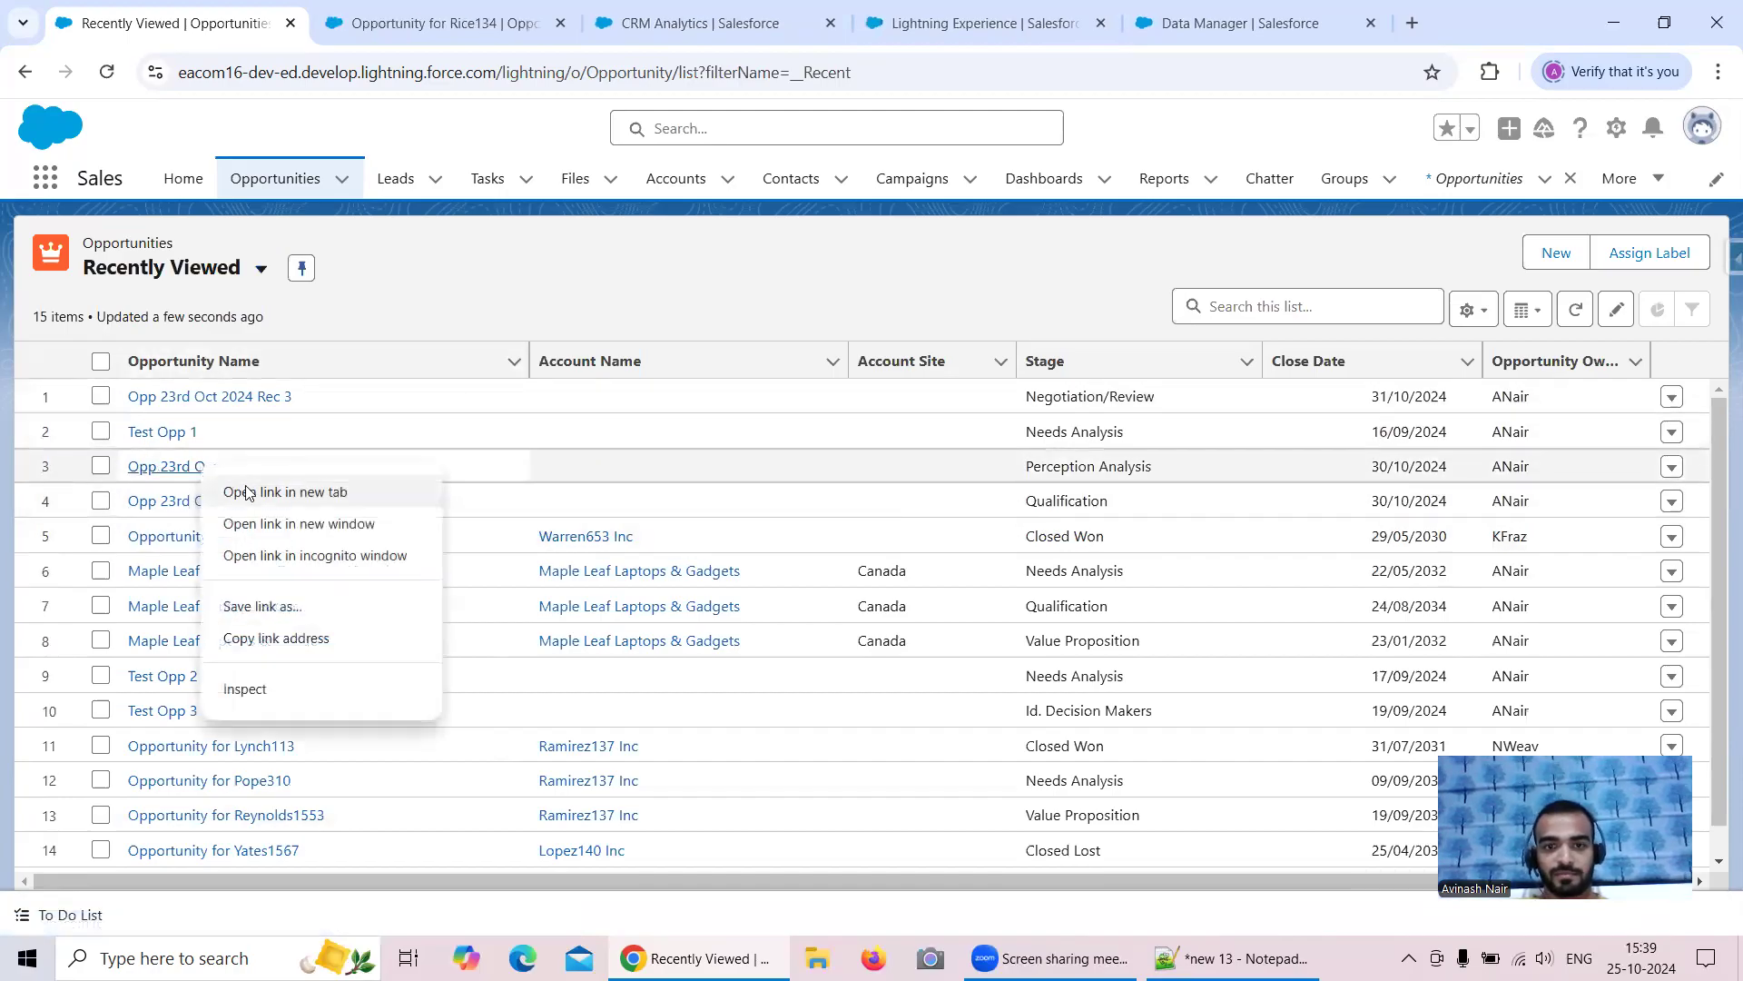
pyautogui.click(250, 493)
pyautogui.click(400, 23)
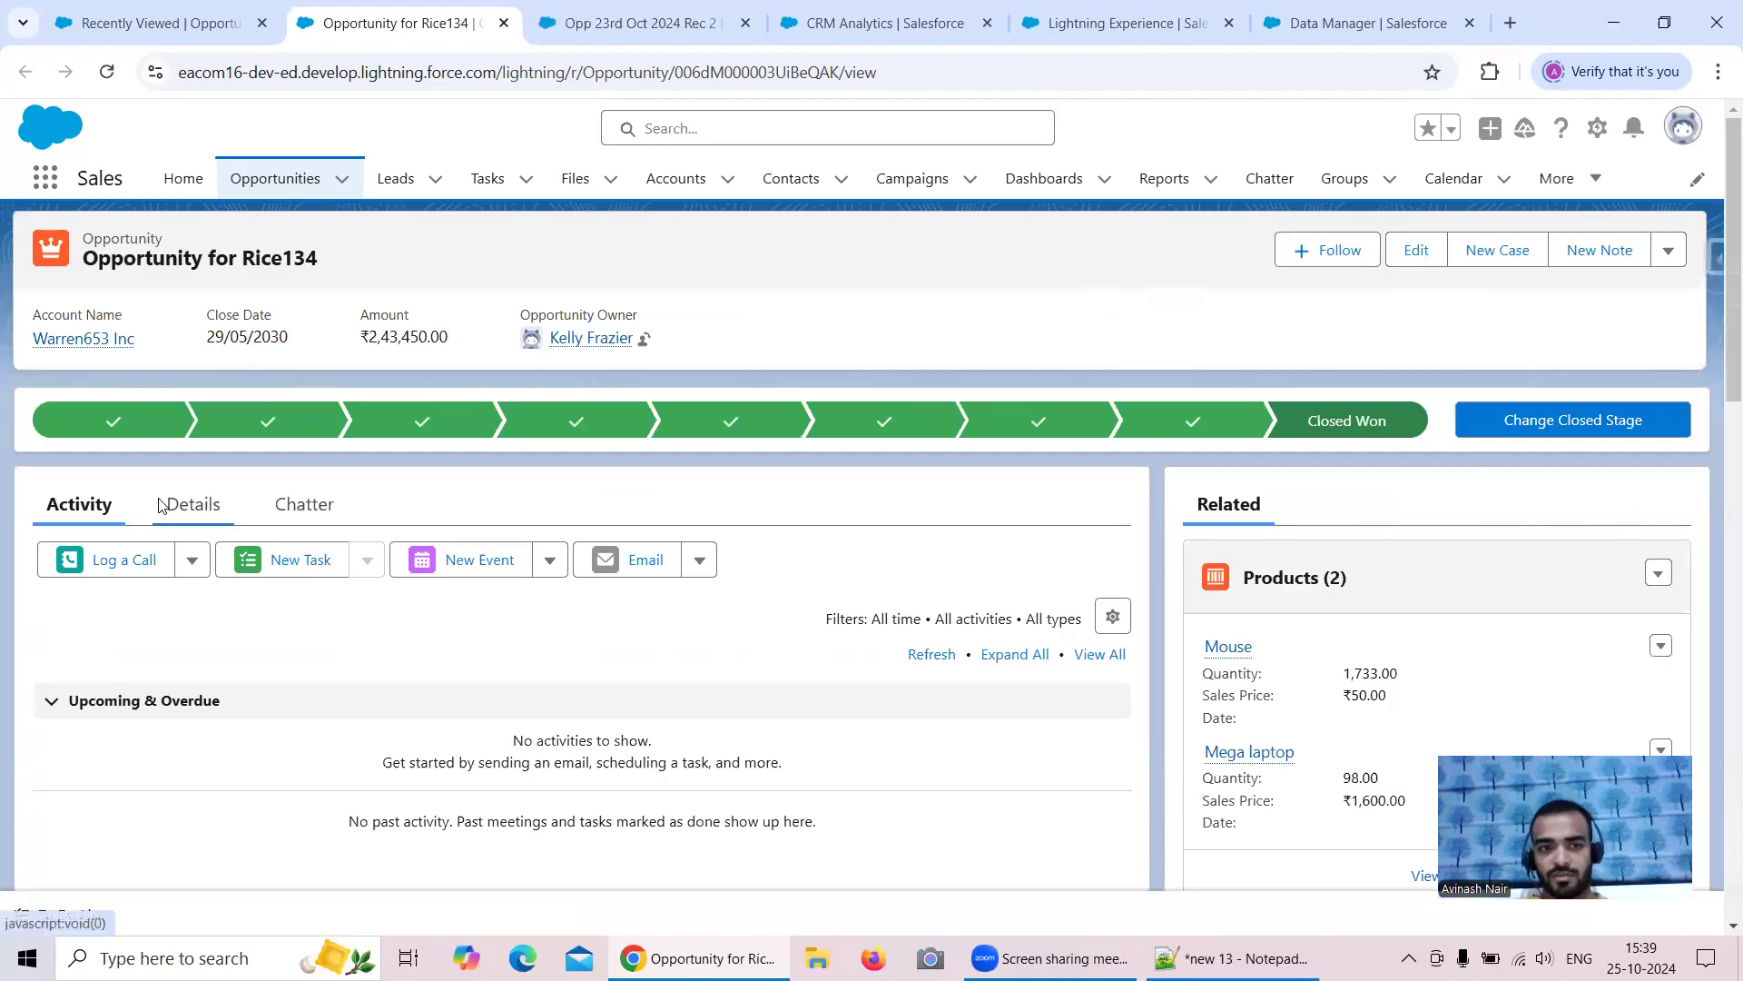
# Step: Examine the close date, stage and creation date in the details of Opportunity for Rice134
pyautogui.click(198, 514)
pyautogui.scroll(-3, 759, 561)
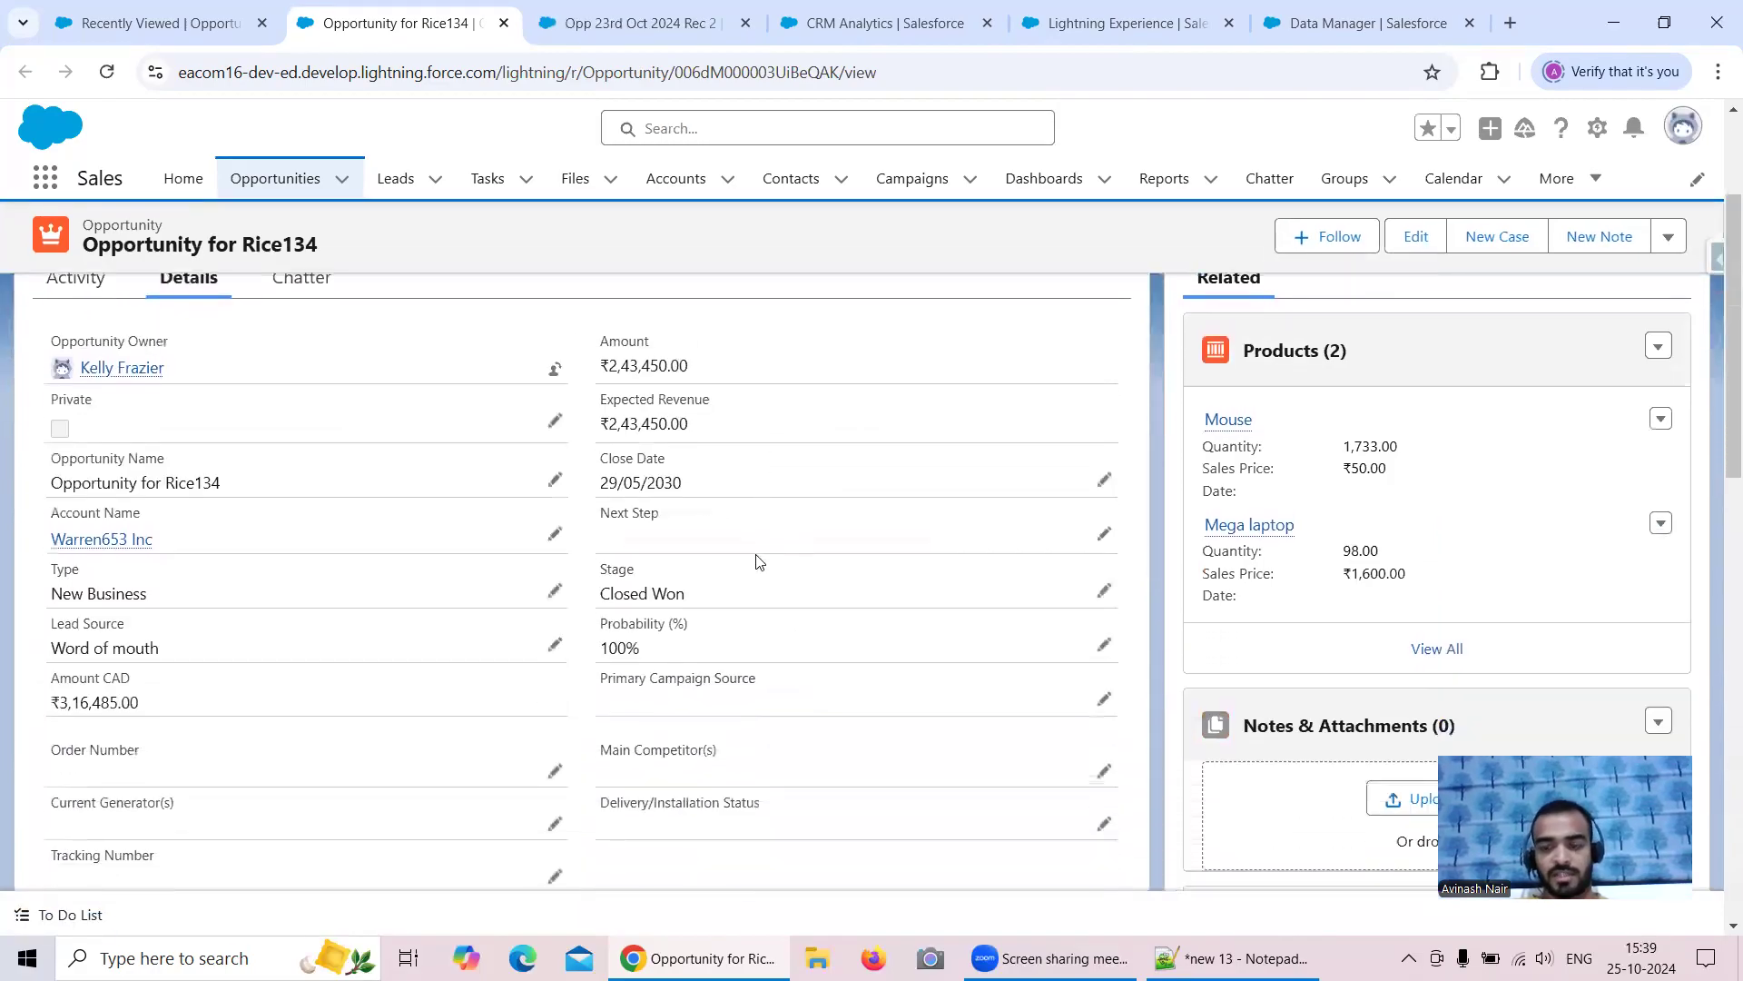
pyautogui.scroll(-2, 758, 561)
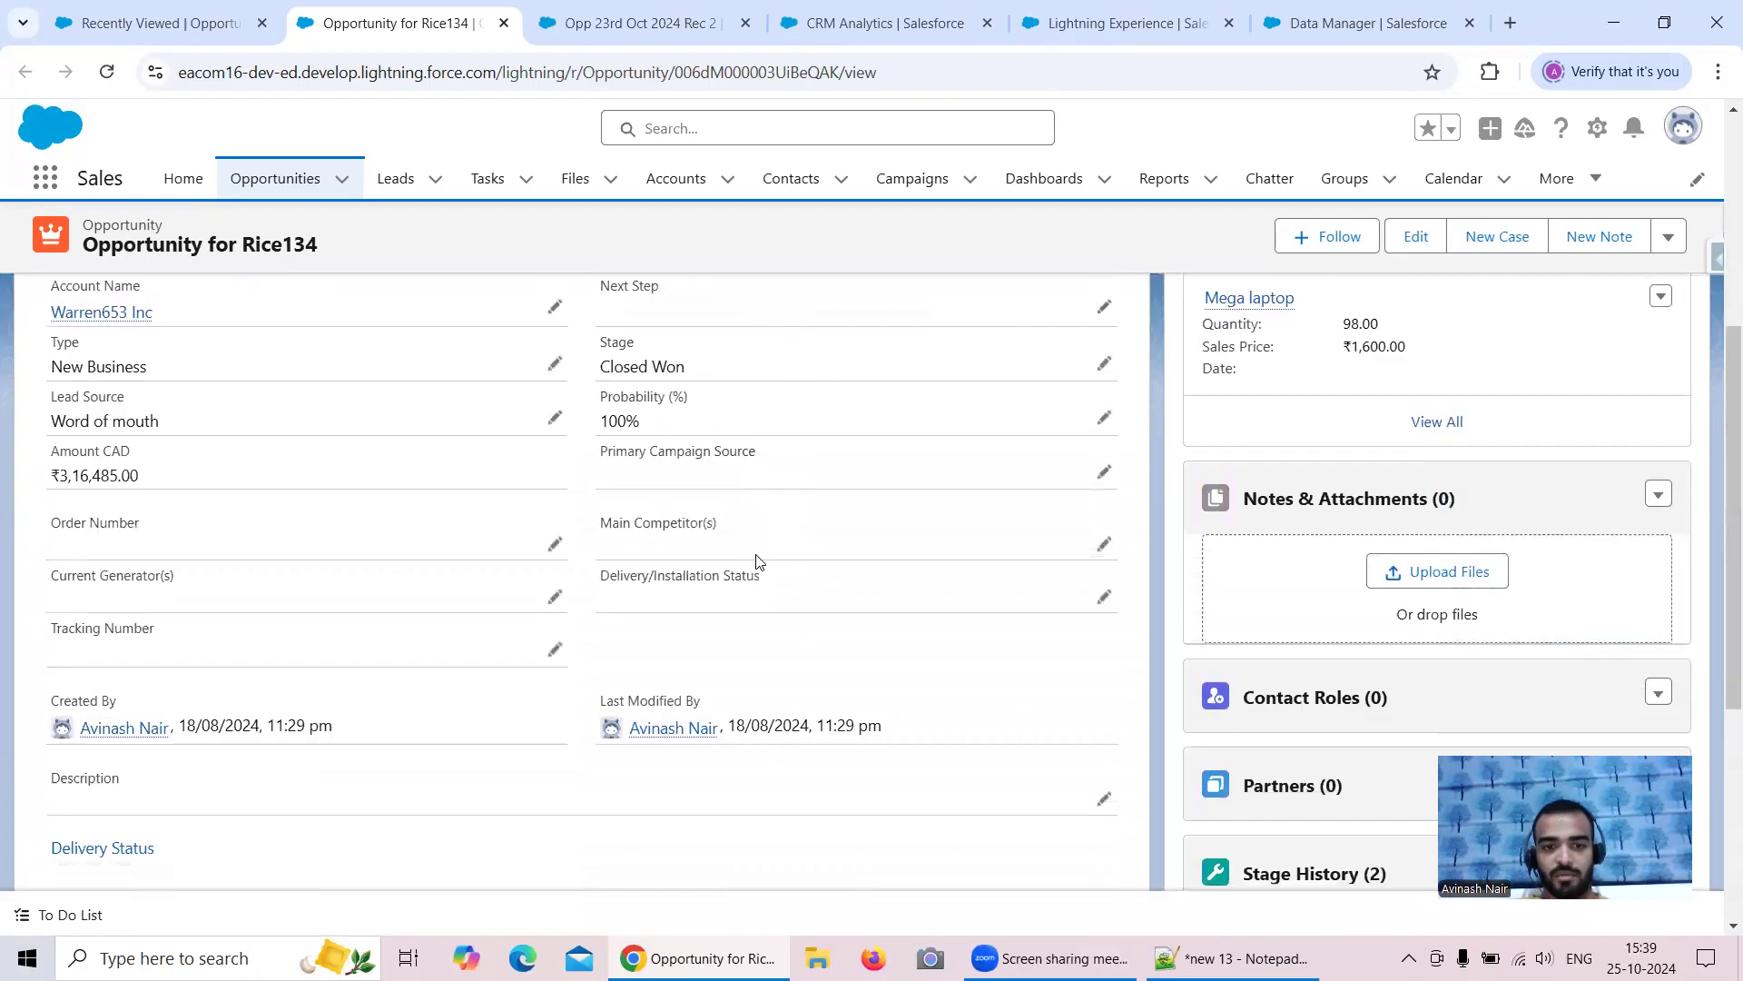
pyautogui.scroll(-1, 758, 561)
pyautogui.moveTo(221, 611); pyautogui.dragTo(179, 612)
pyautogui.scroll(3, 733, 677)
pyautogui.scroll(1, 733, 676)
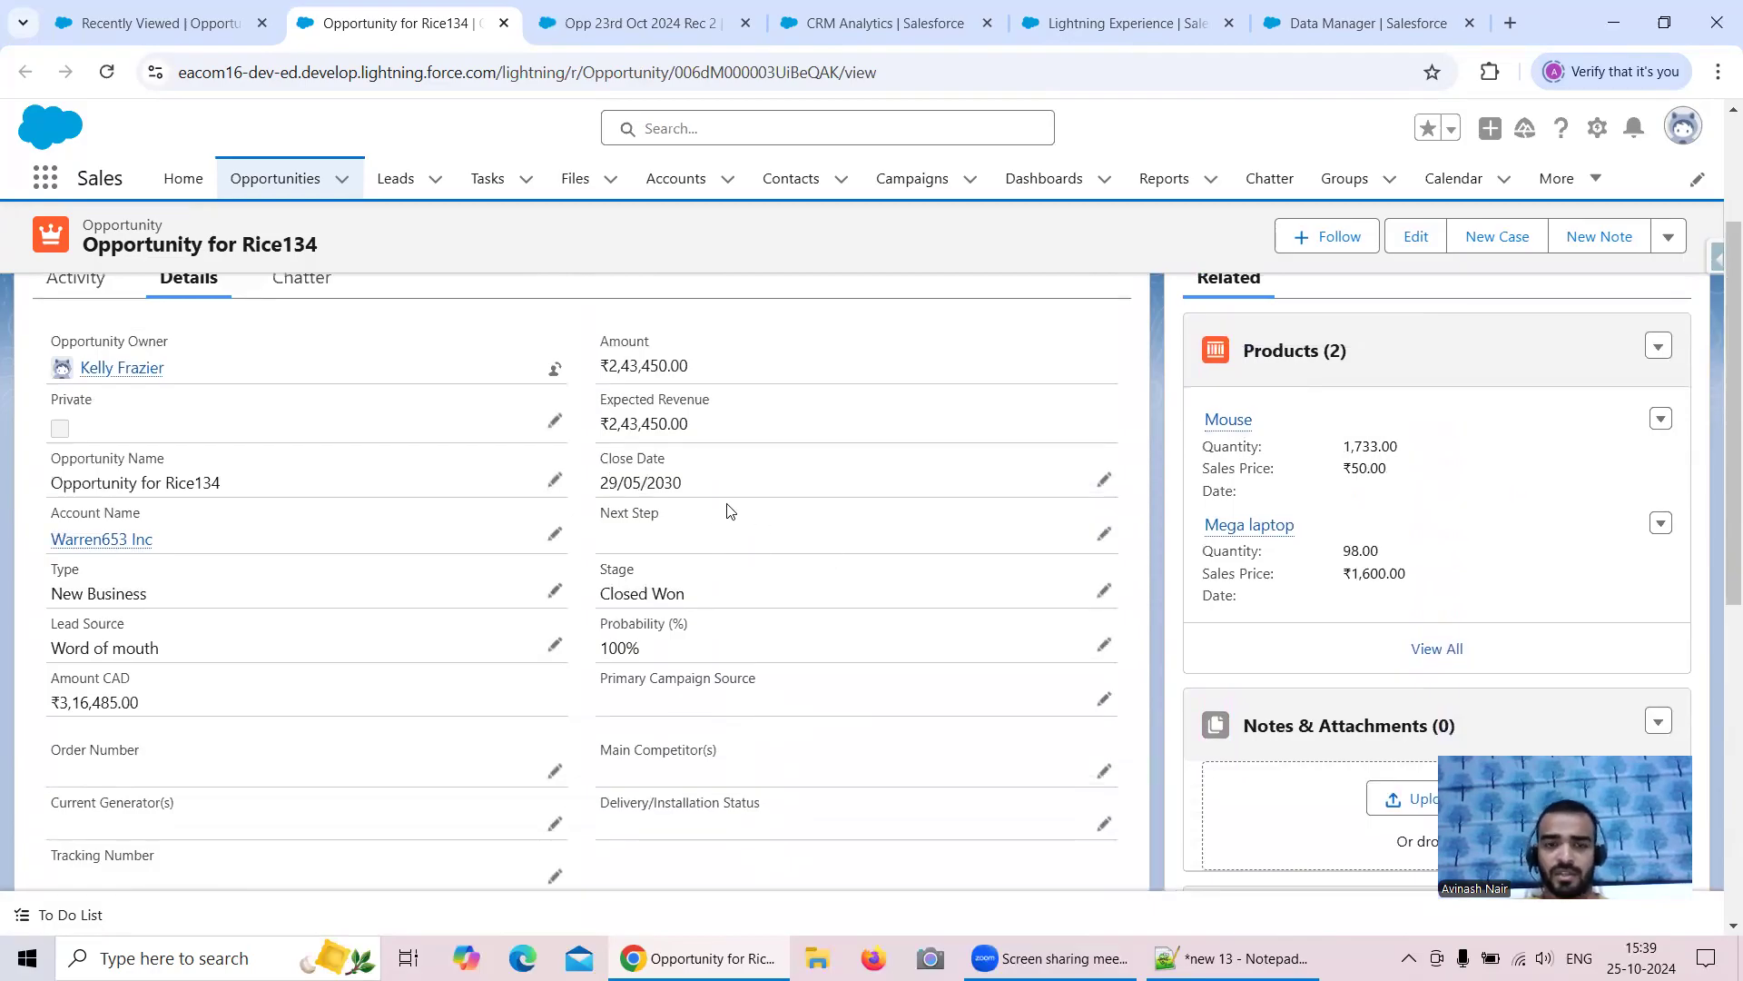
pyautogui.scroll(2, 810, 550)
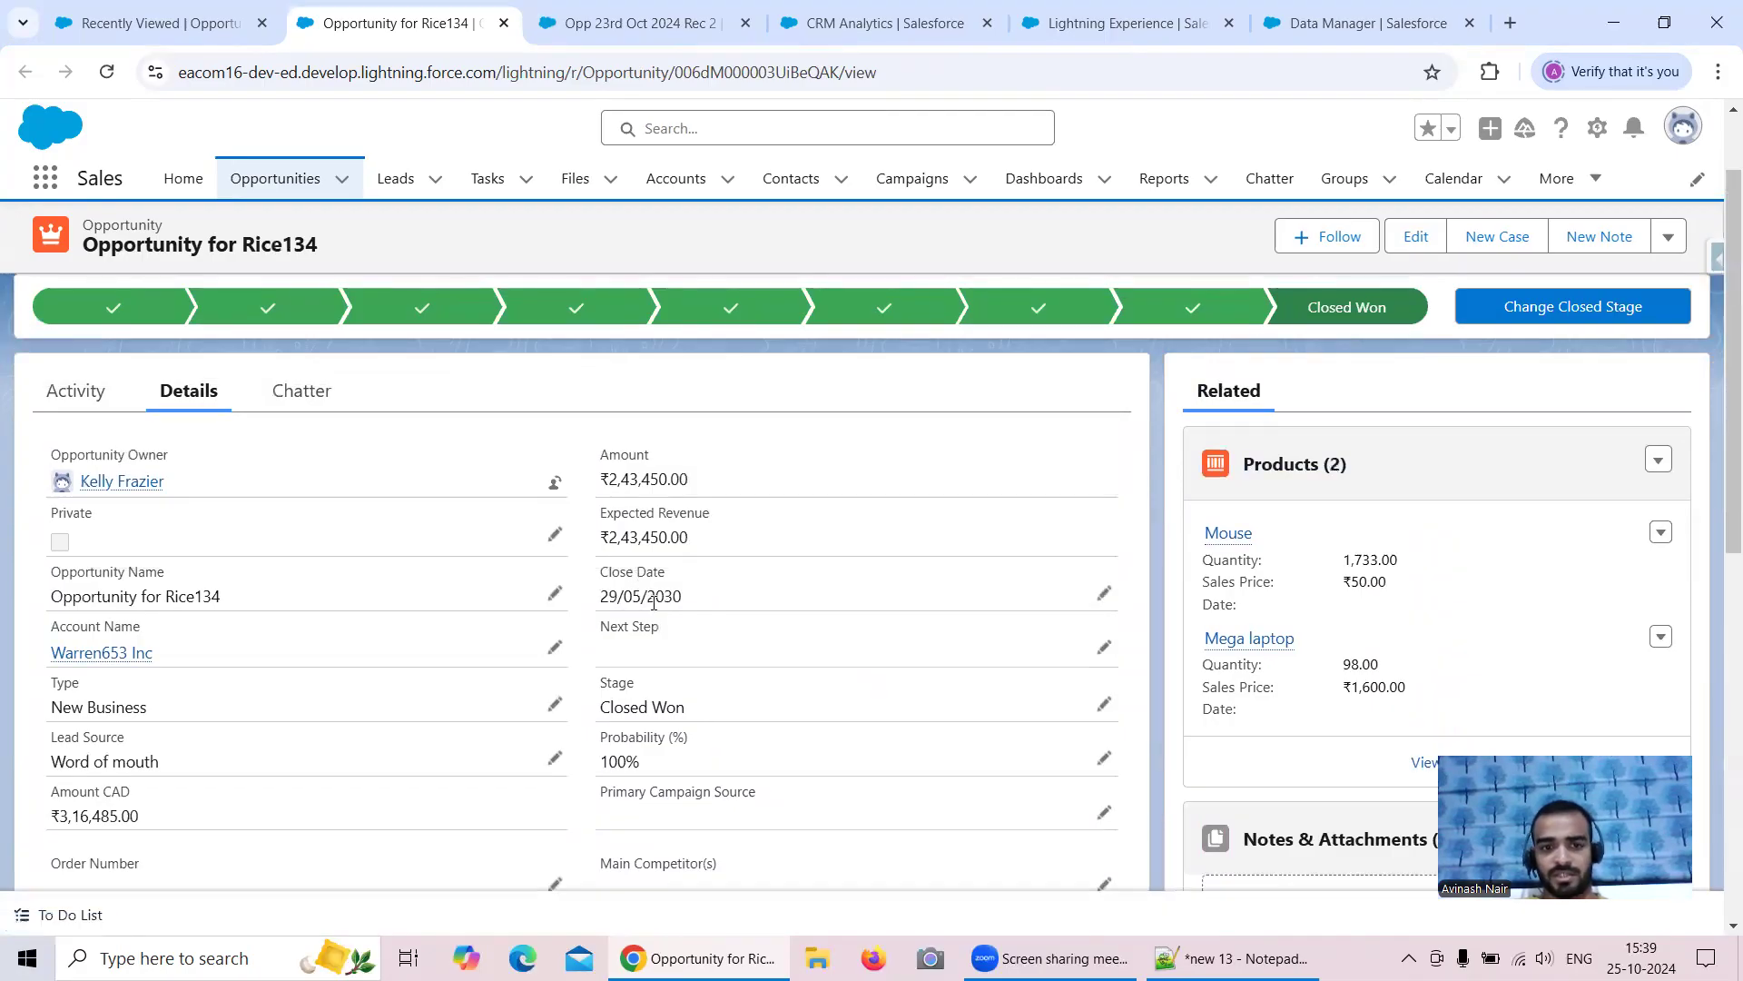
pyautogui.scroll(-2, 745, 565)
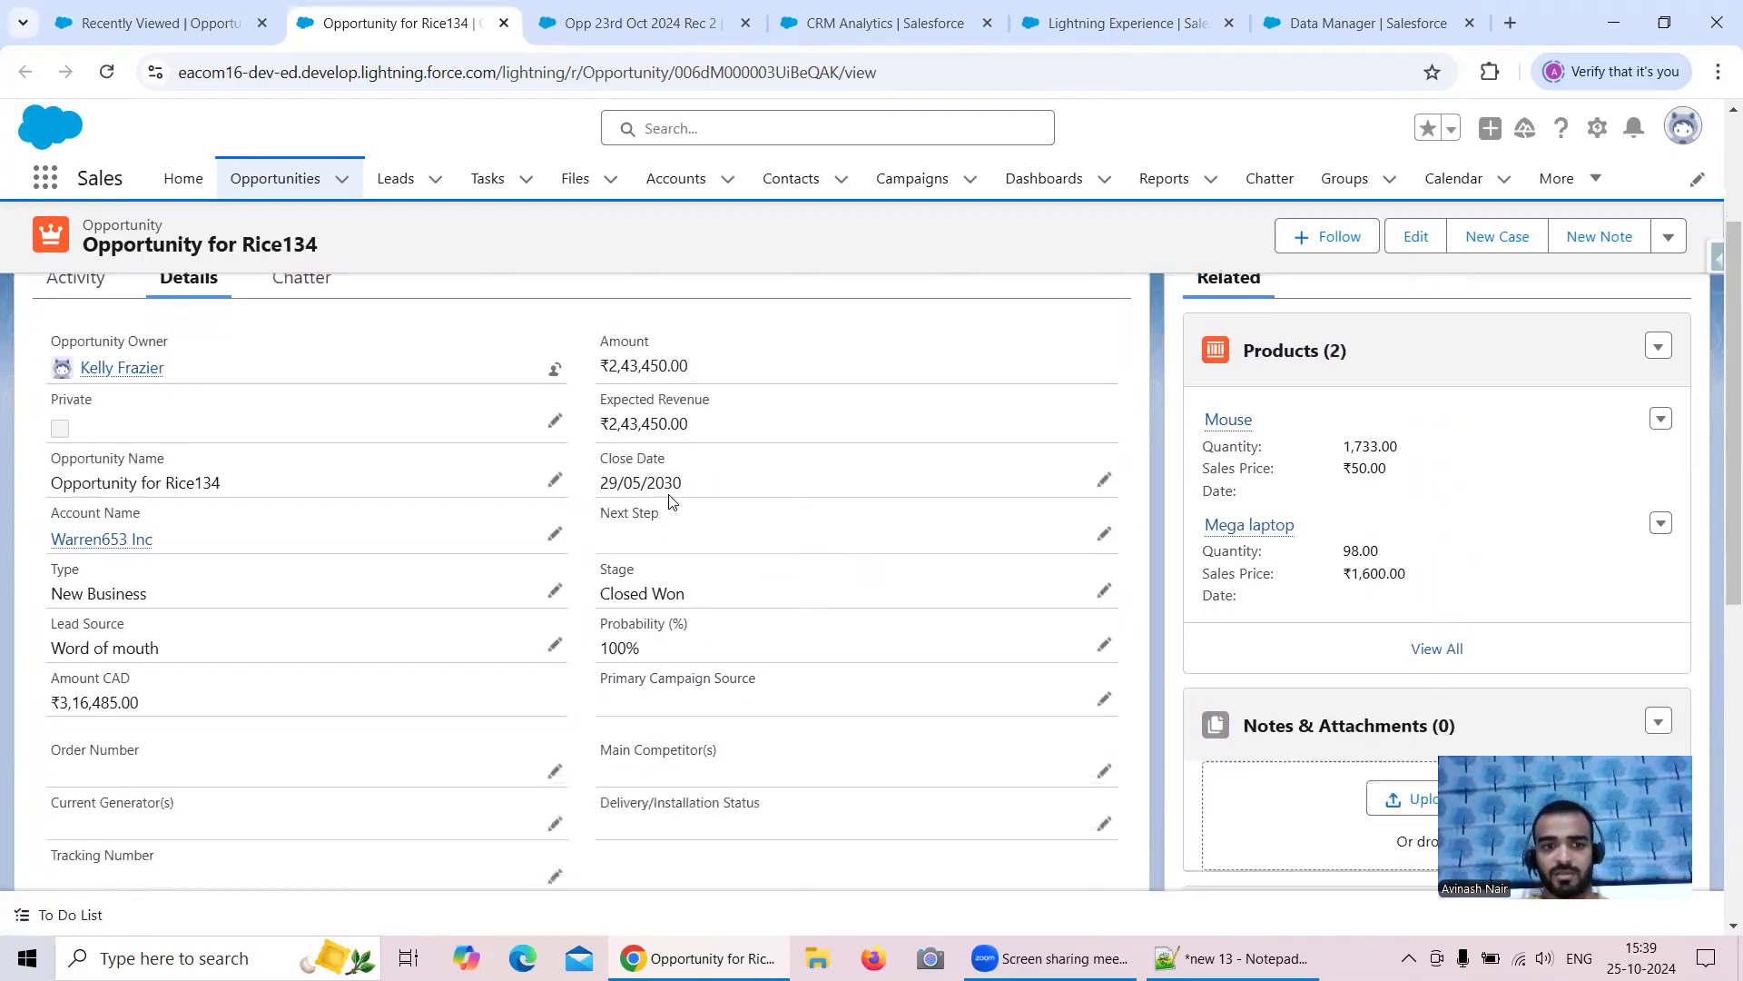
pyautogui.scroll(3, 897, 529)
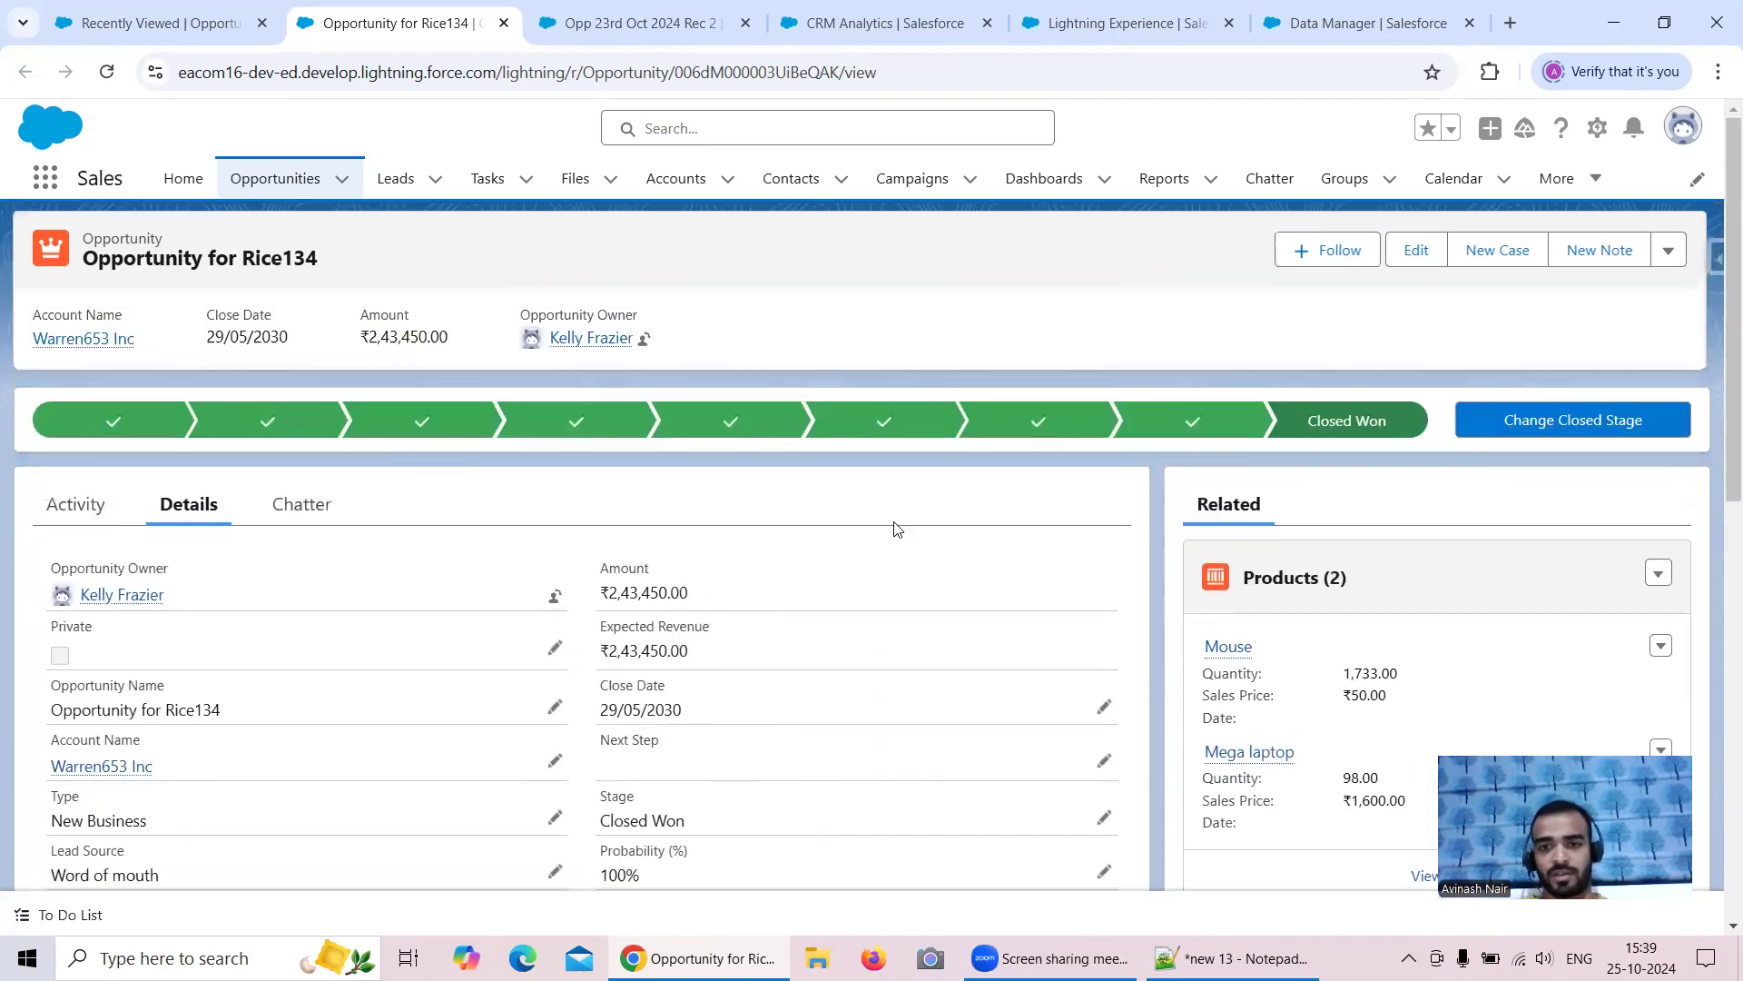
pyautogui.scroll(-2, 809, 545)
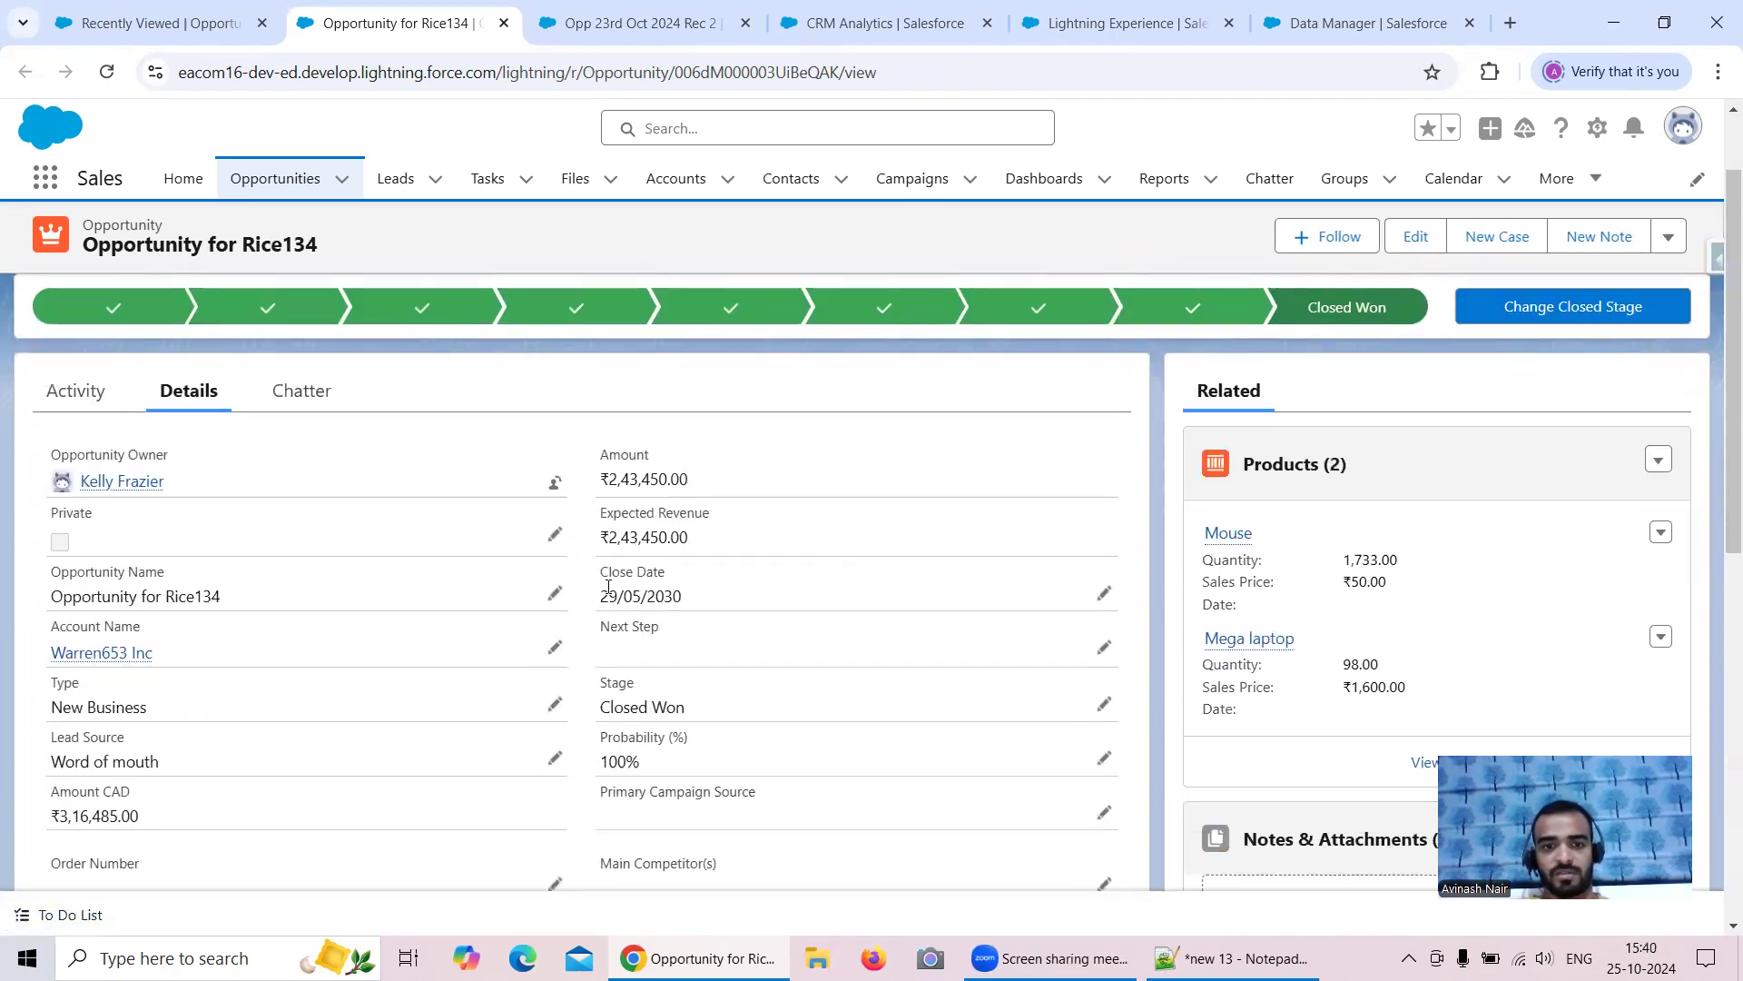
pyautogui.scroll(-3, 732, 545)
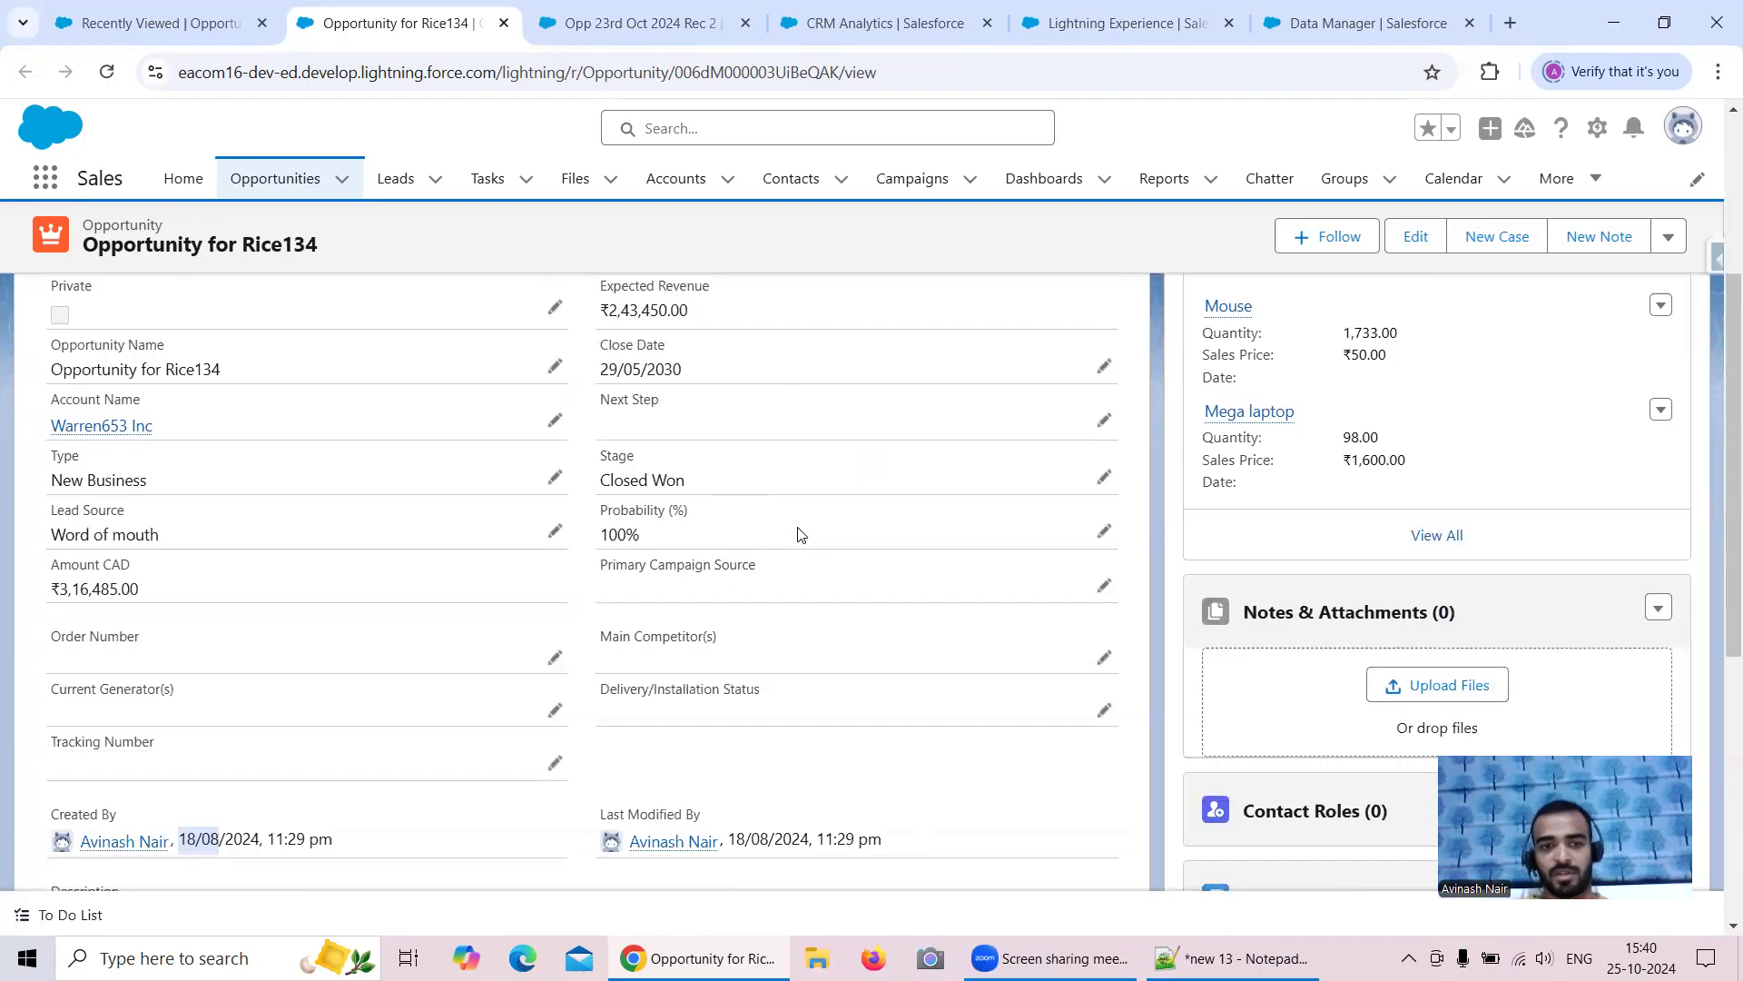
pyautogui.scroll(3, 798, 534)
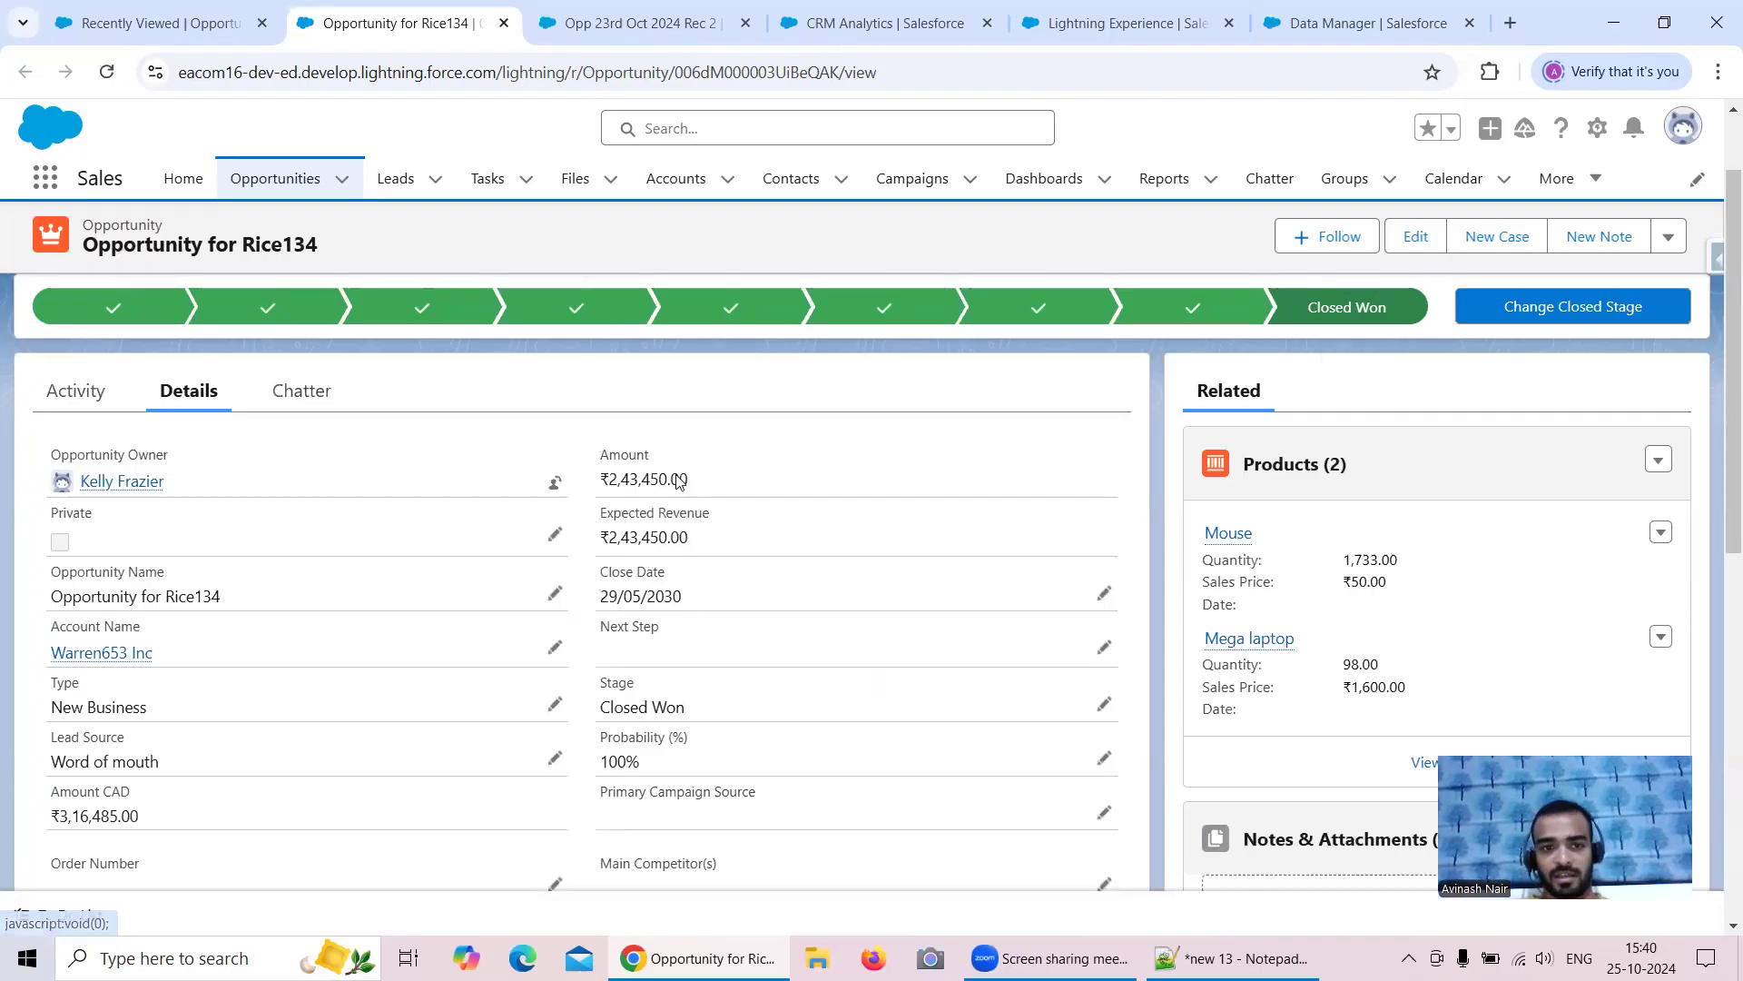
pyautogui.scroll(-3, 516, 616)
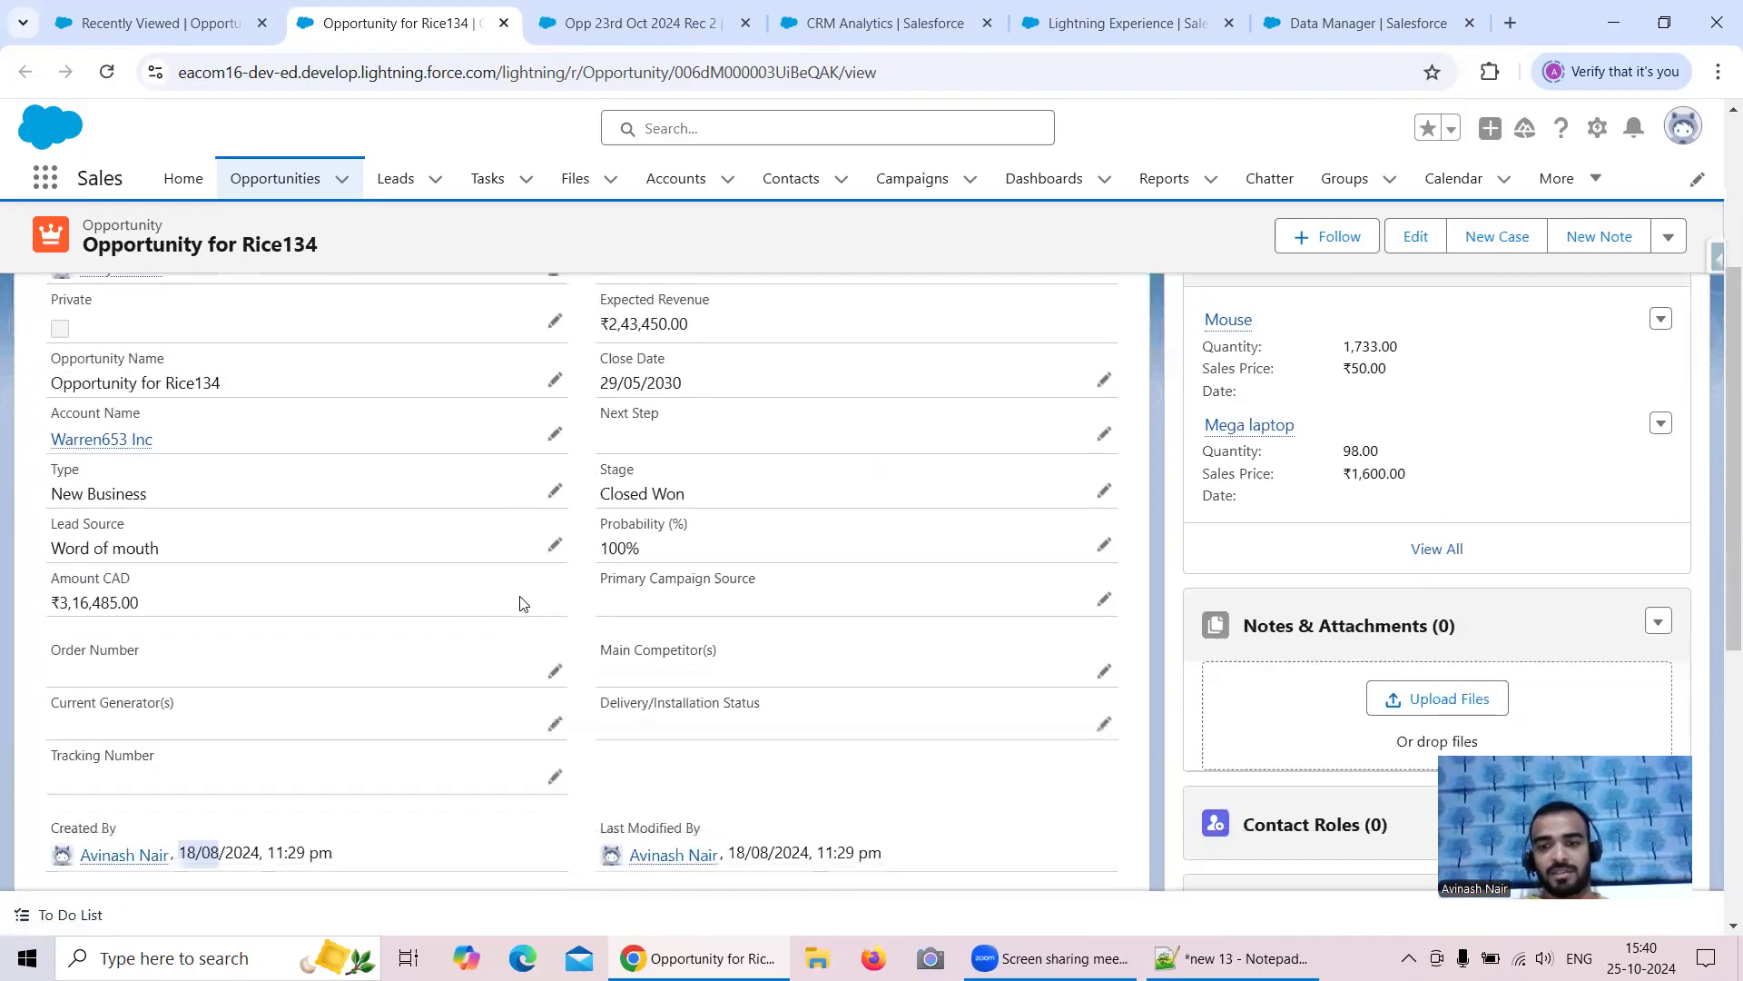
pyautogui.scroll(1, 663, 513)
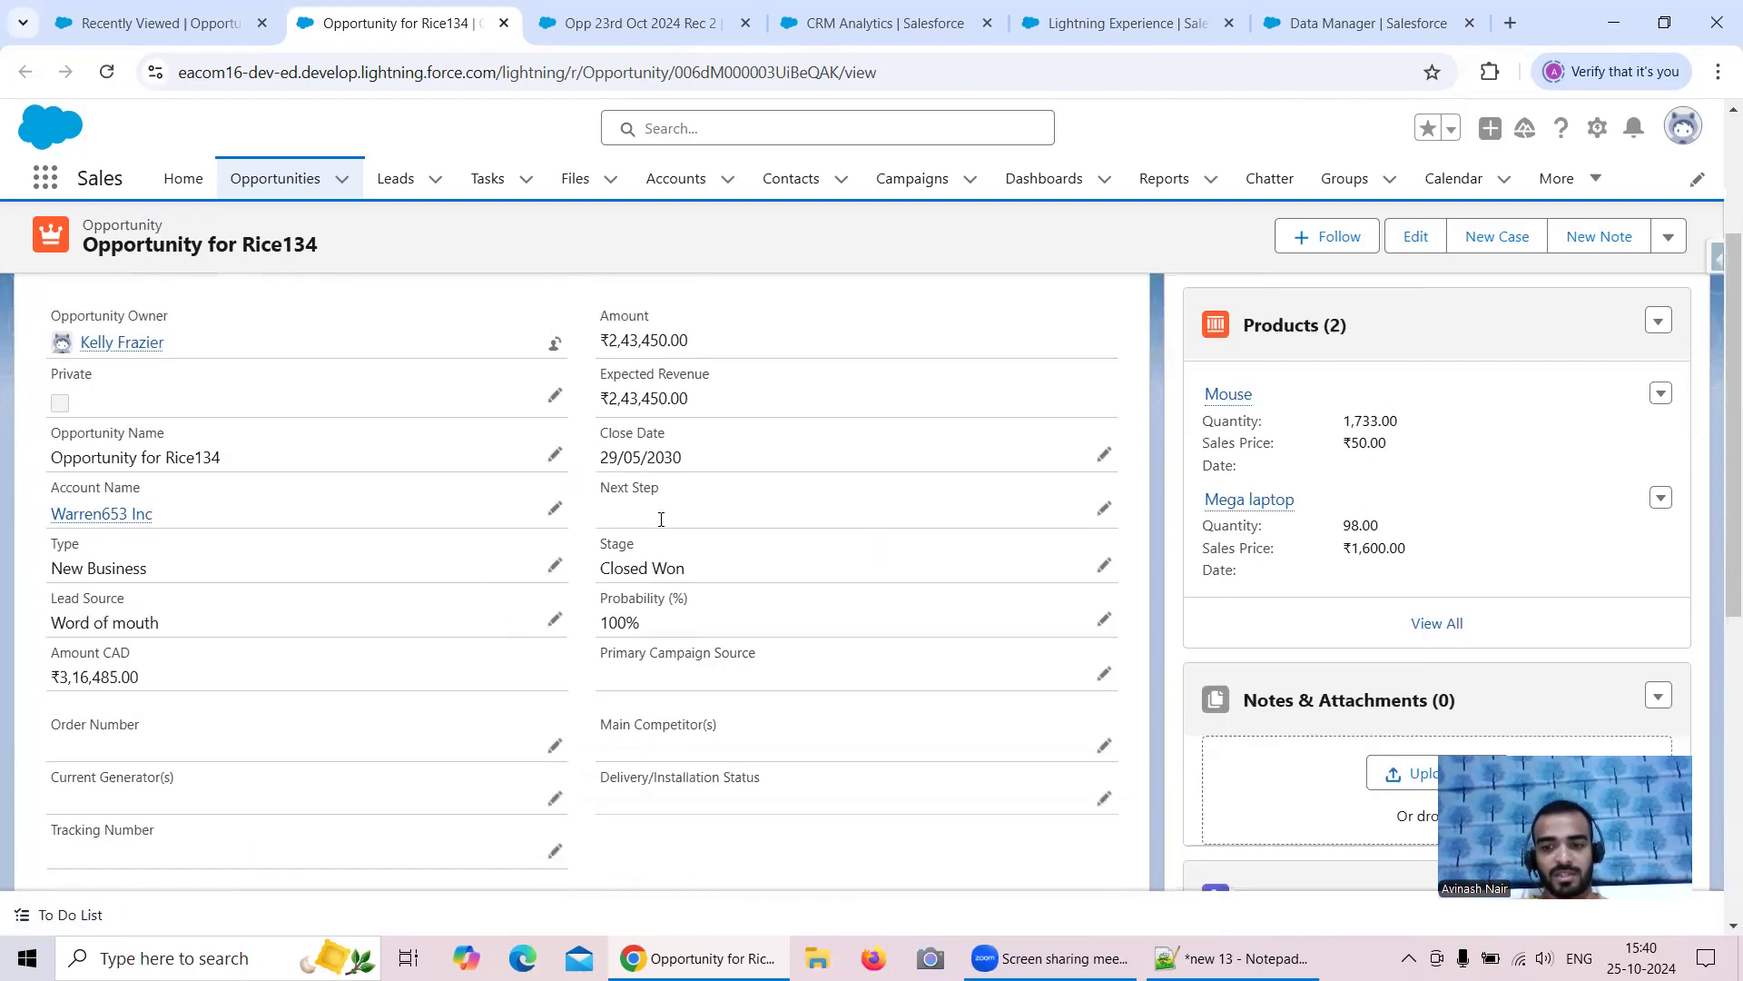
pyautogui.scroll(-1, 648, 535)
pyautogui.scroll(-2, 647, 536)
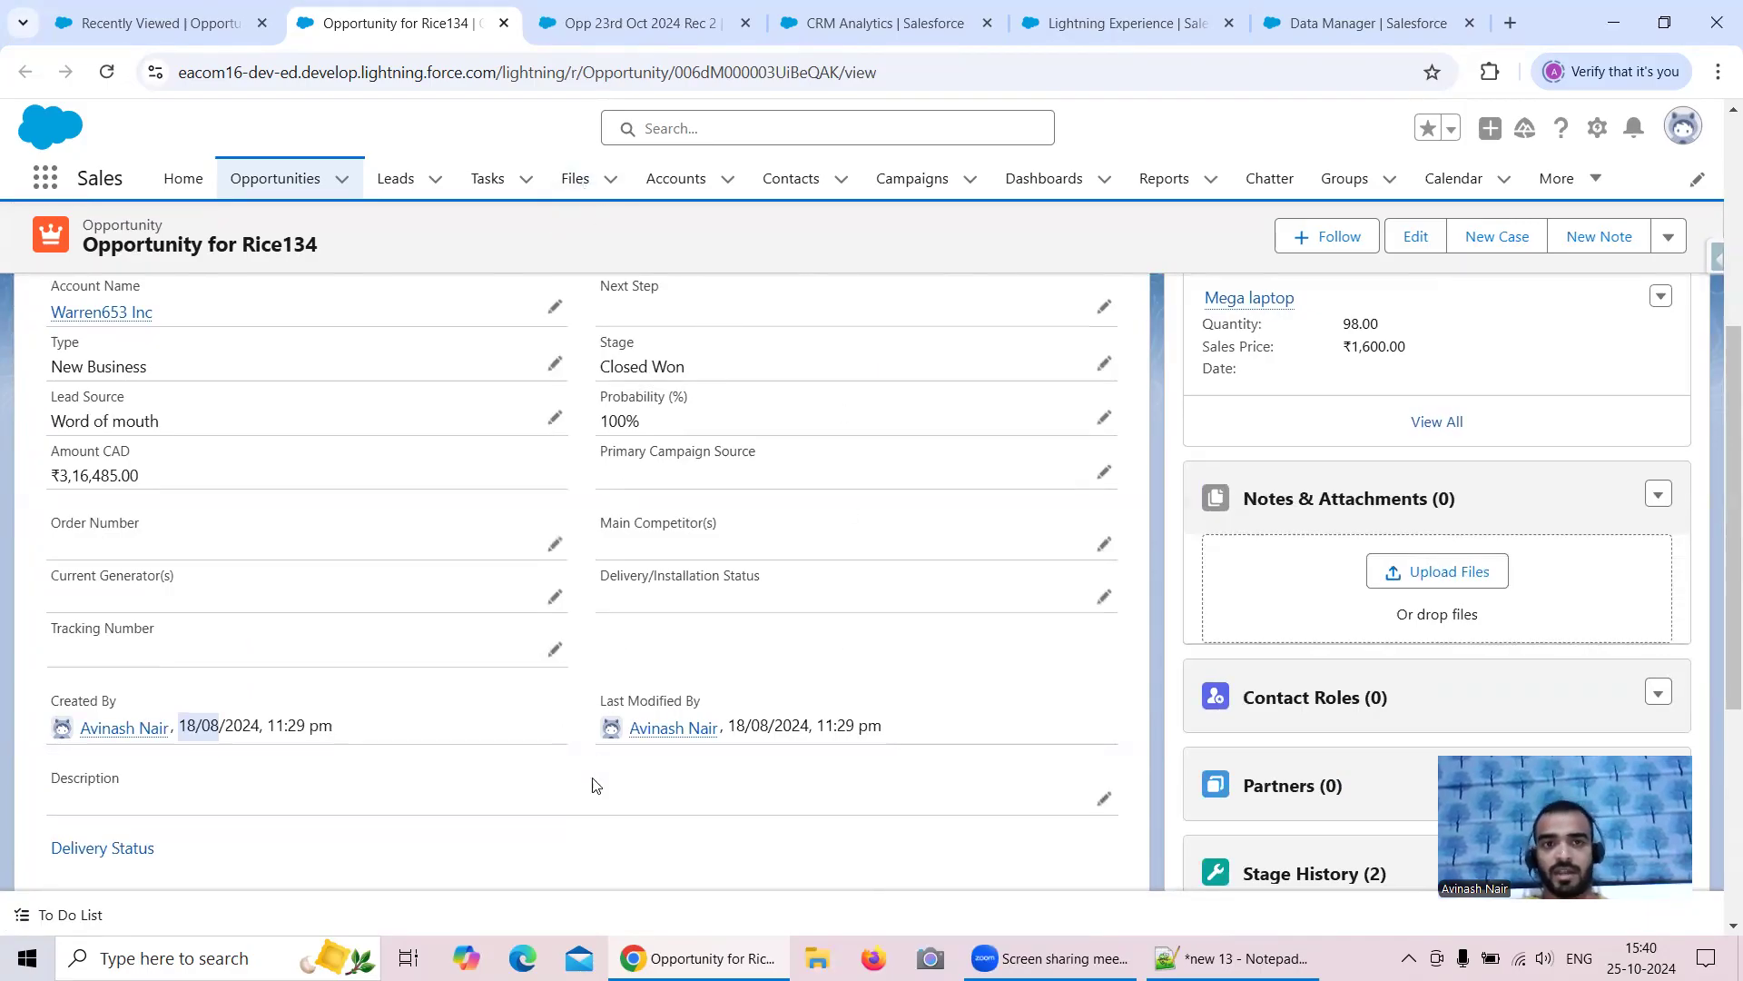
# Step: Return to the Free Session 6 dataflow and add a derived field named OpportunityAge to the computeExpression node
pyautogui.click(1368, 23)
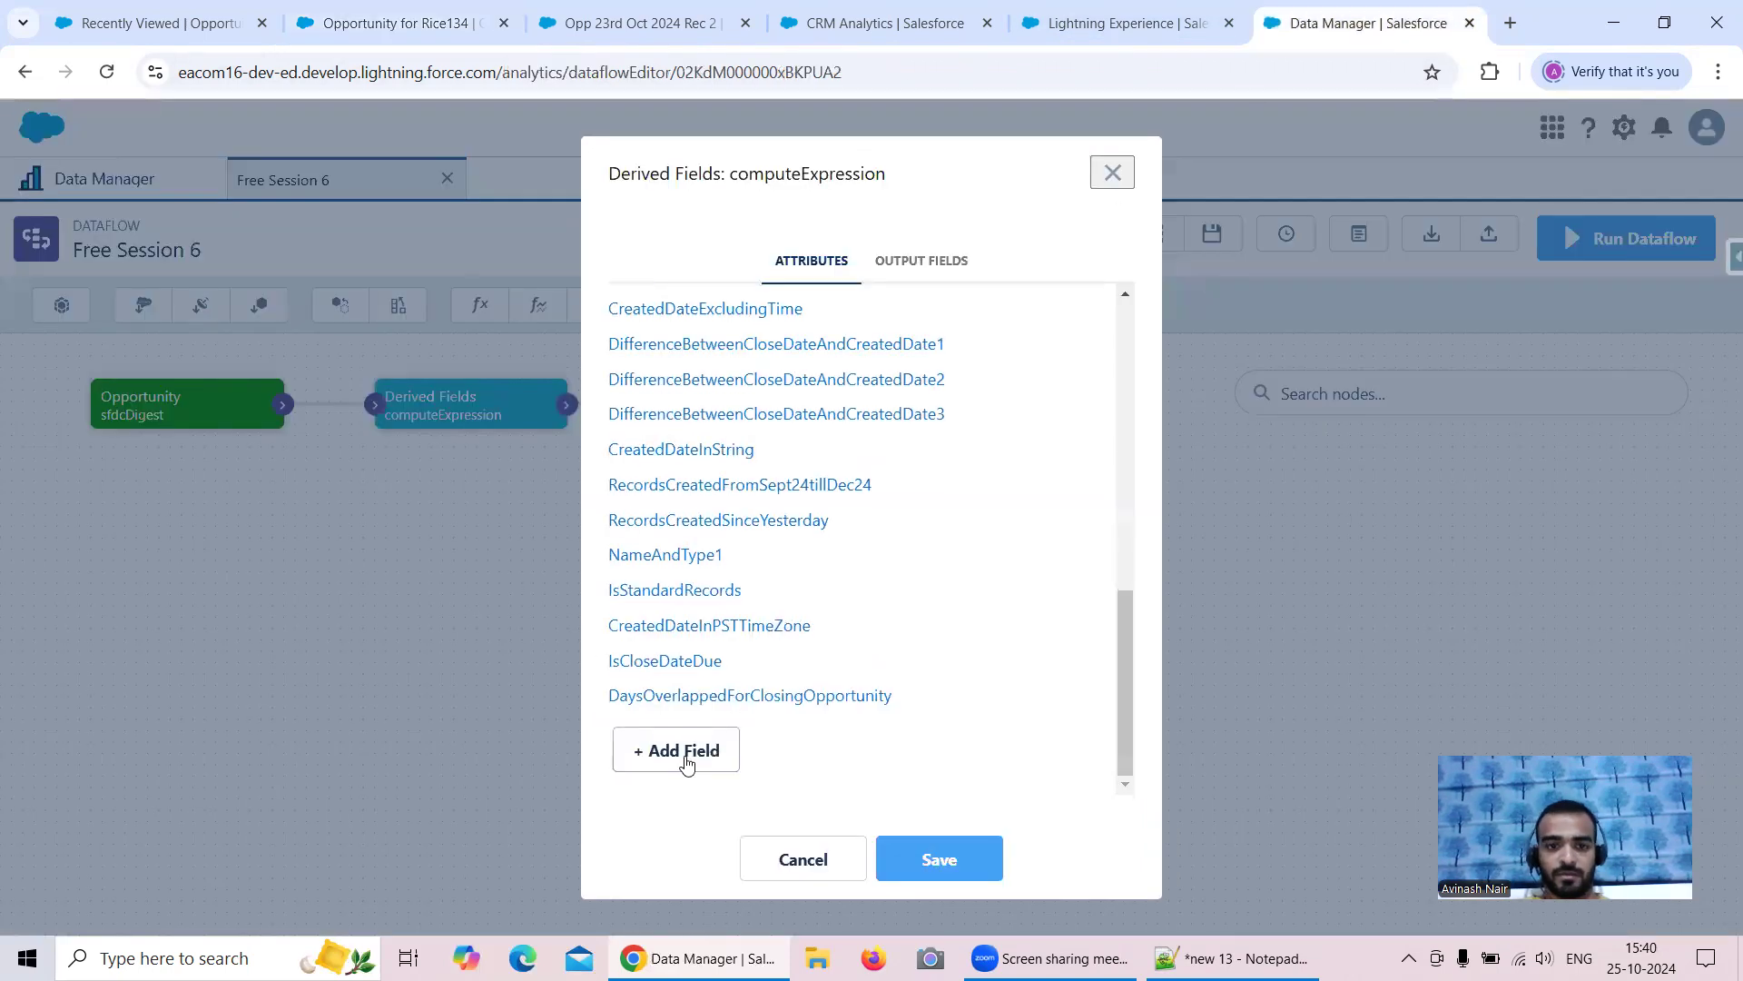
pyautogui.click(681, 754)
pyautogui.write('OpportunityAge')
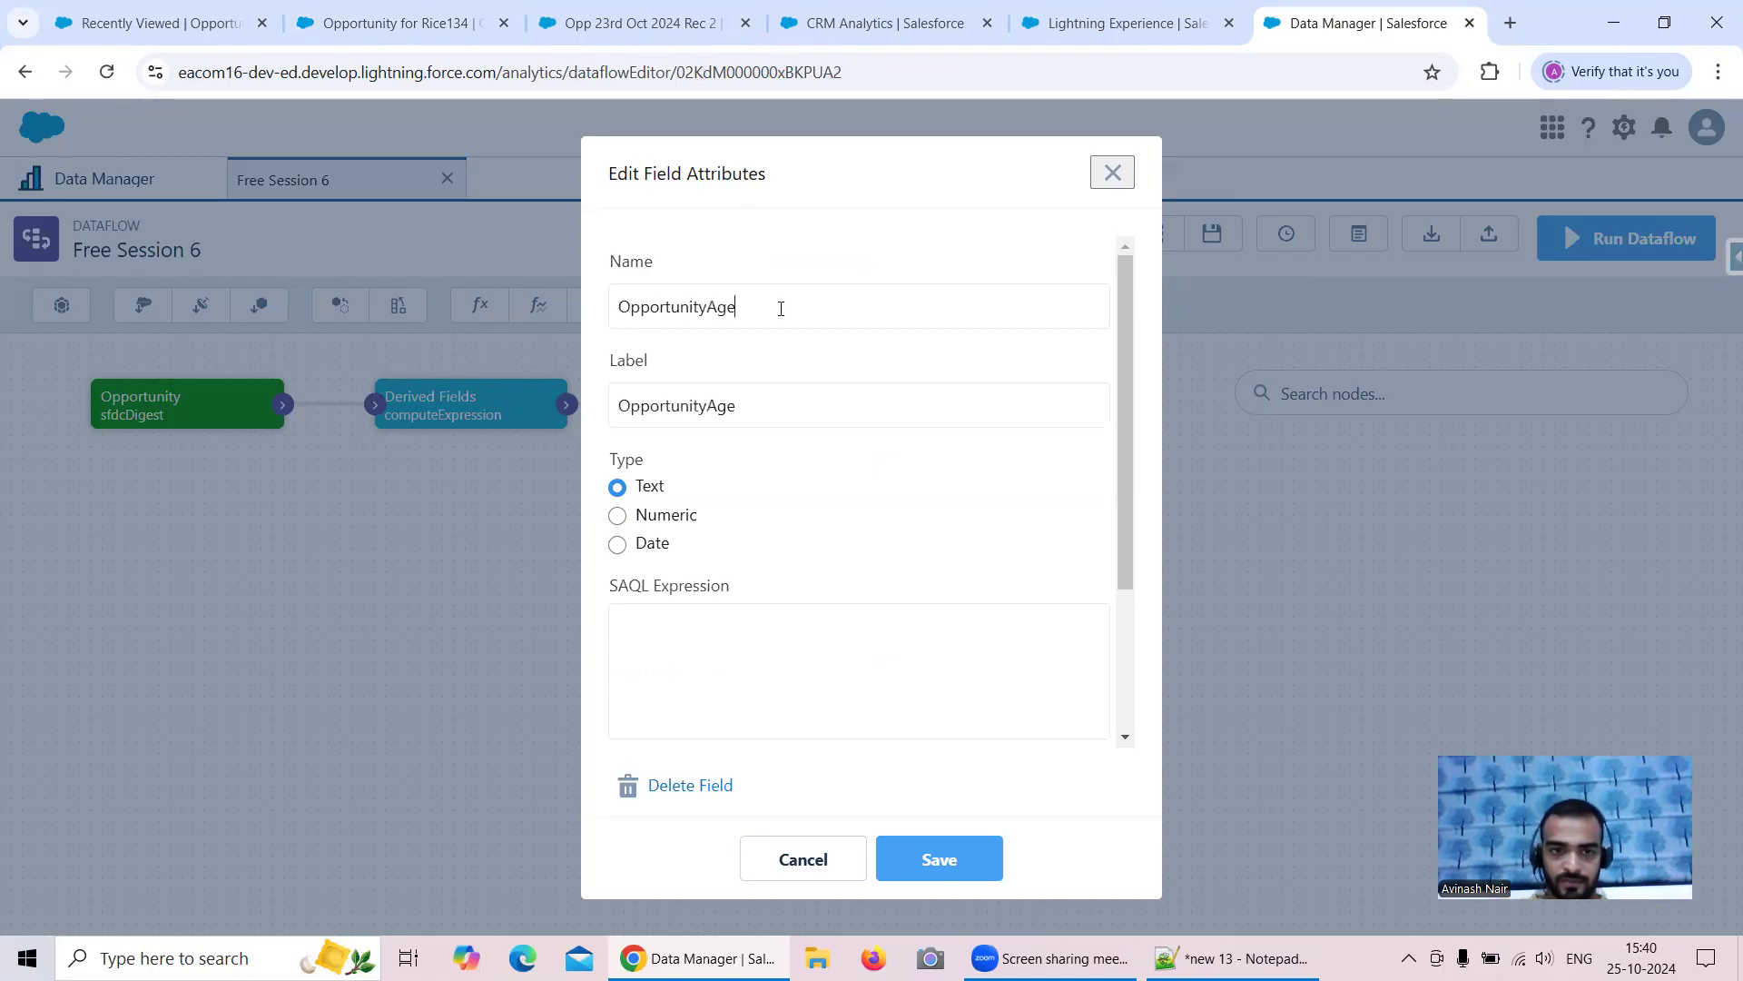
# Step: Begin the OpportunityAge SAQL expression with case when 'IsClosed' == "false" then daysBetween()
pyautogui.click(690, 608)
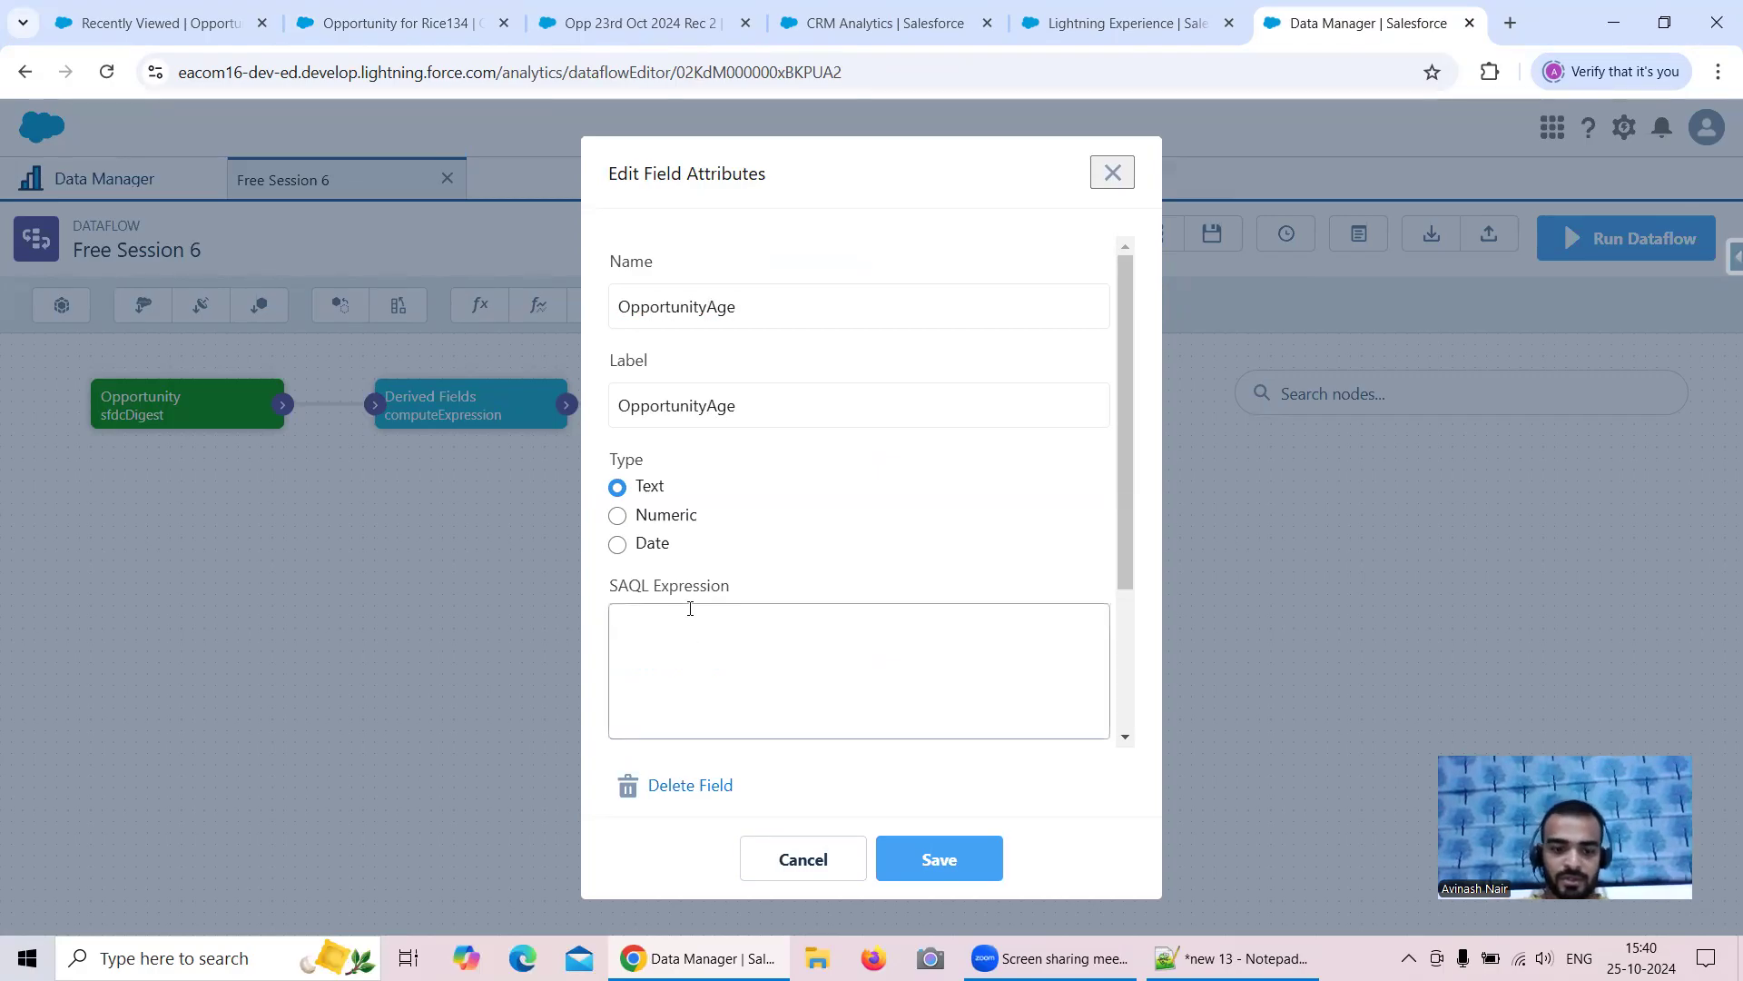
pyautogui.write('case when ')
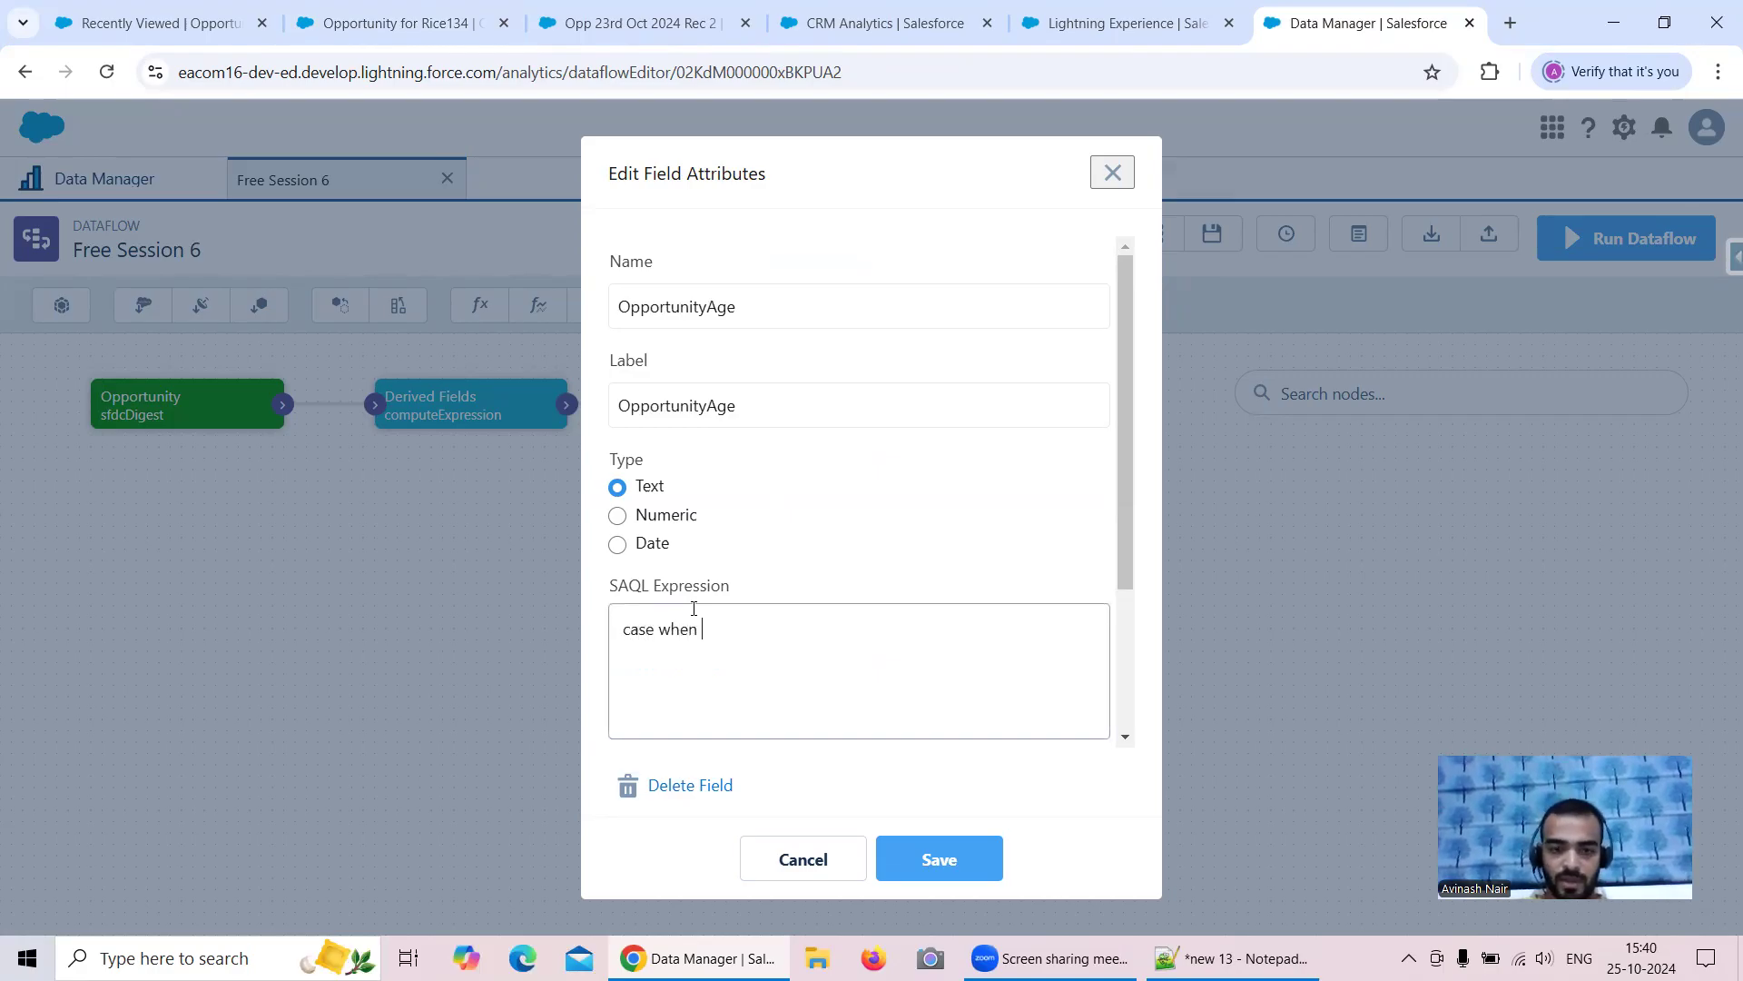
pyautogui.write("'IsClosed'")
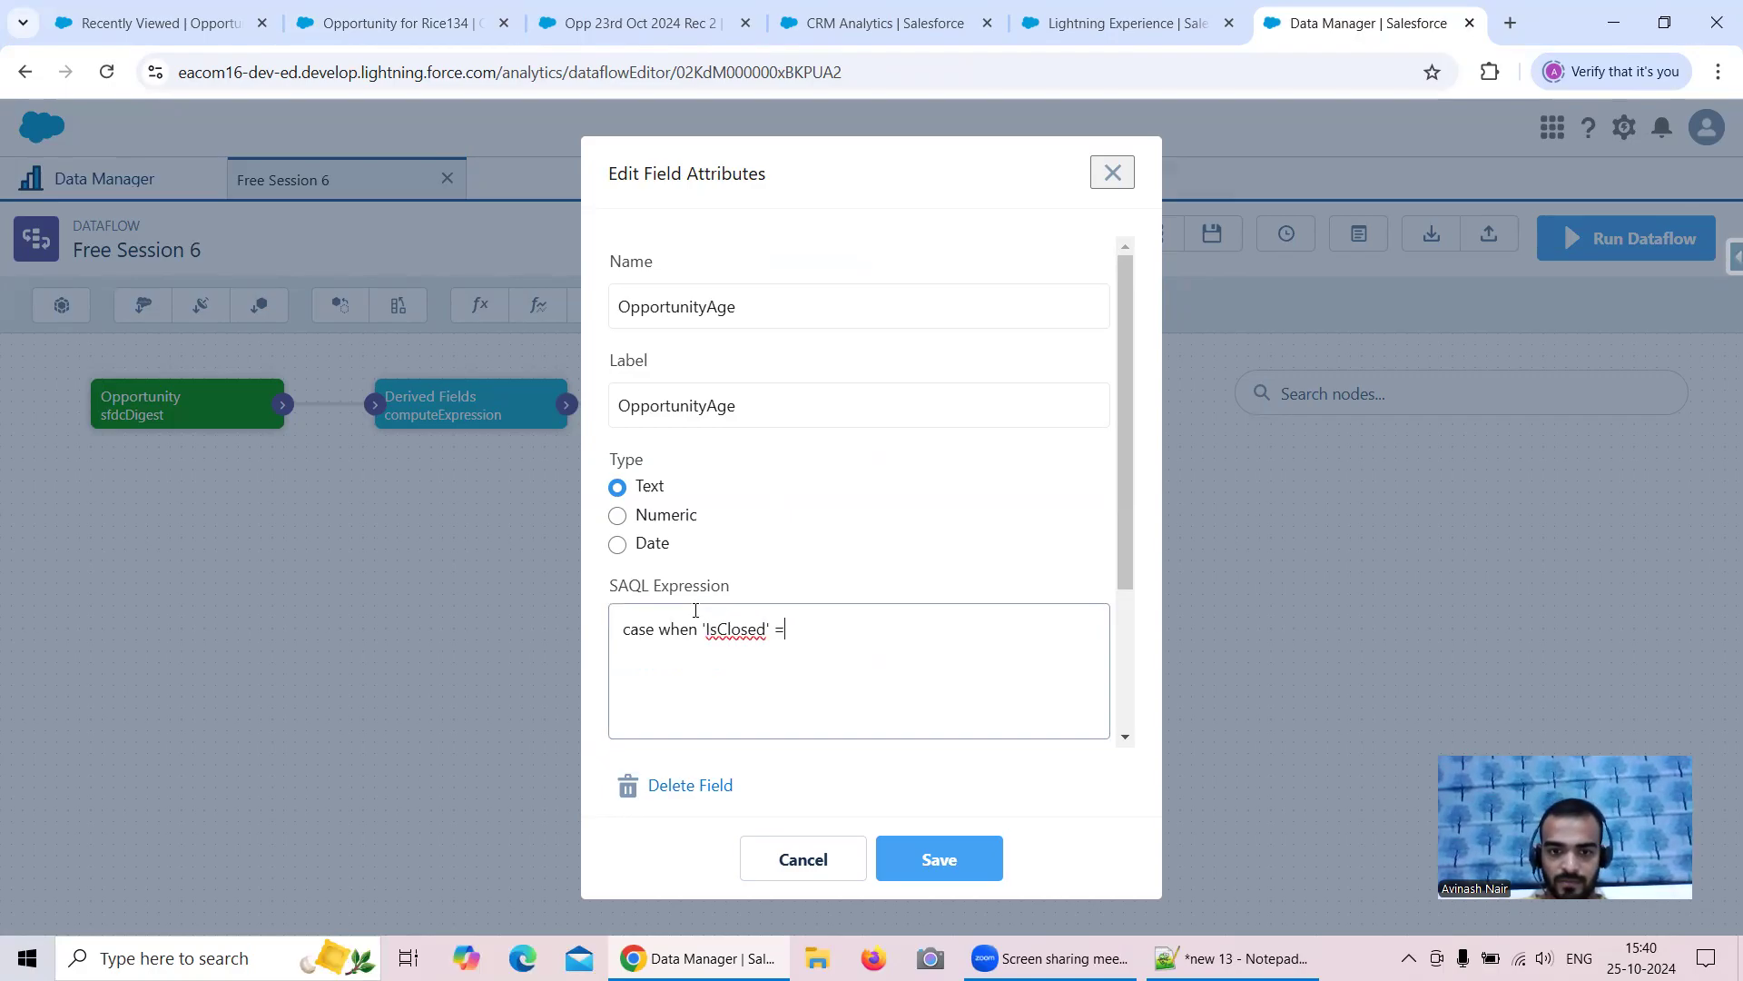
pyautogui.write(' == "flase')
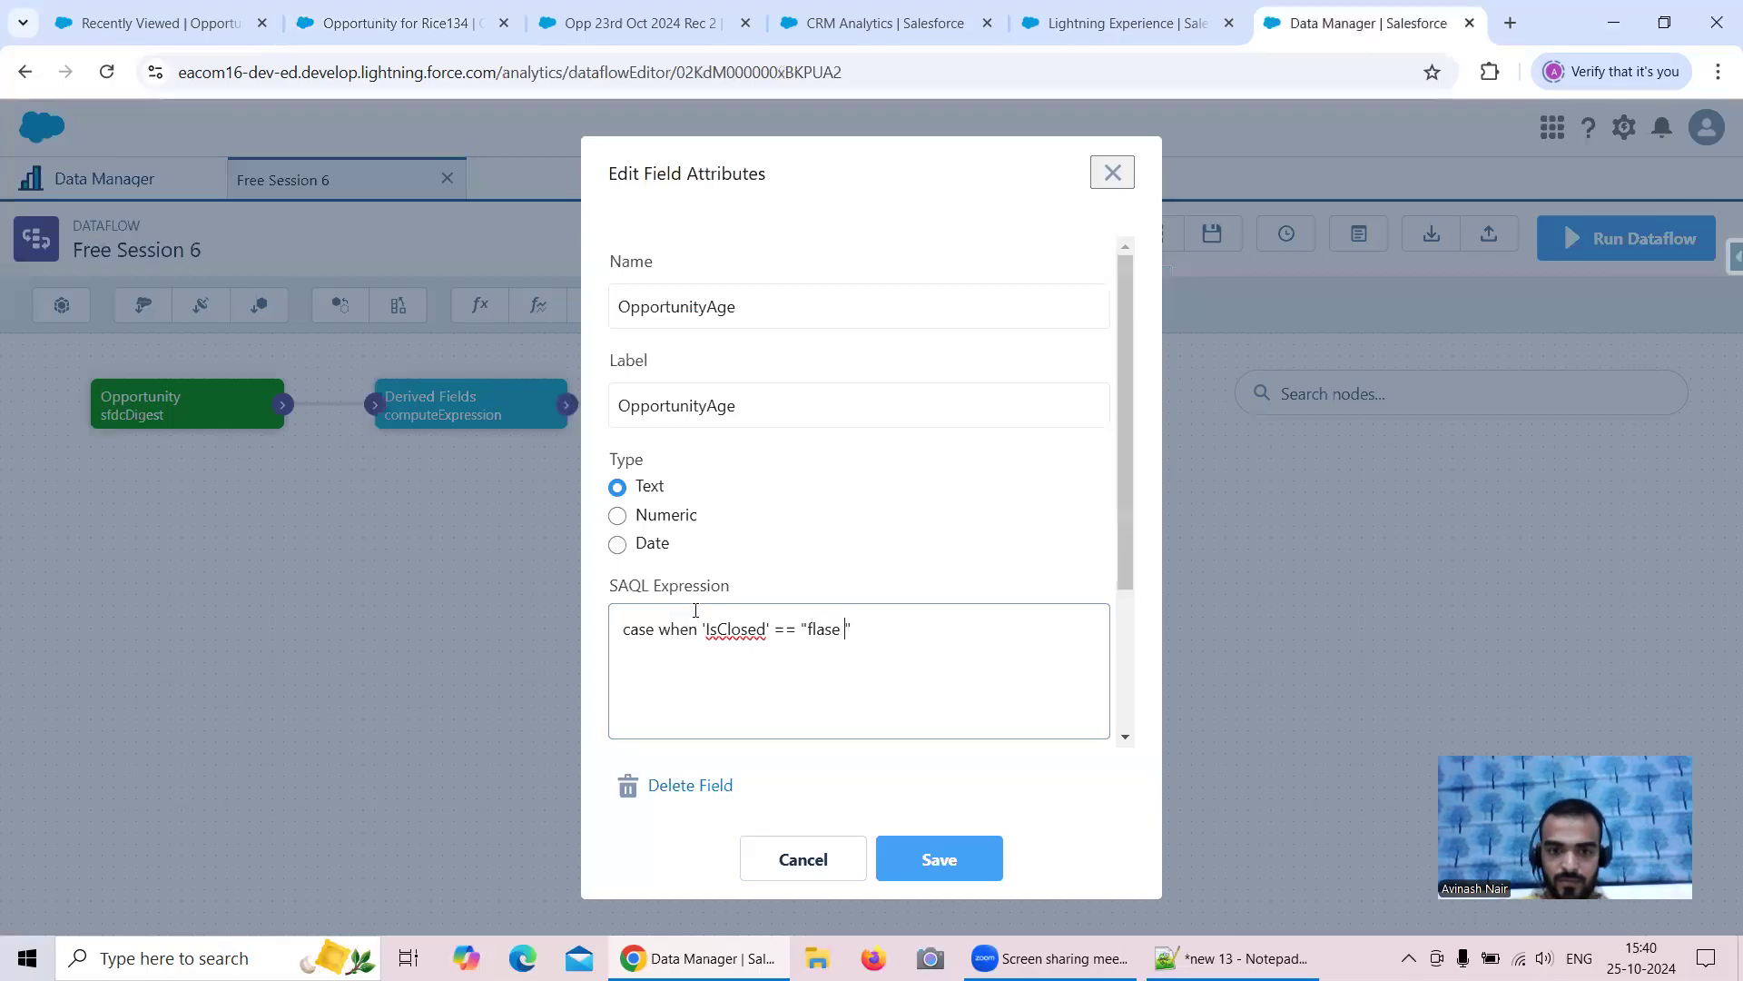
pyautogui.press('BackSpace')
pyautogui.press('BackSpace')
pyautogui.press('BackSpace')
pyautogui.write('ase')
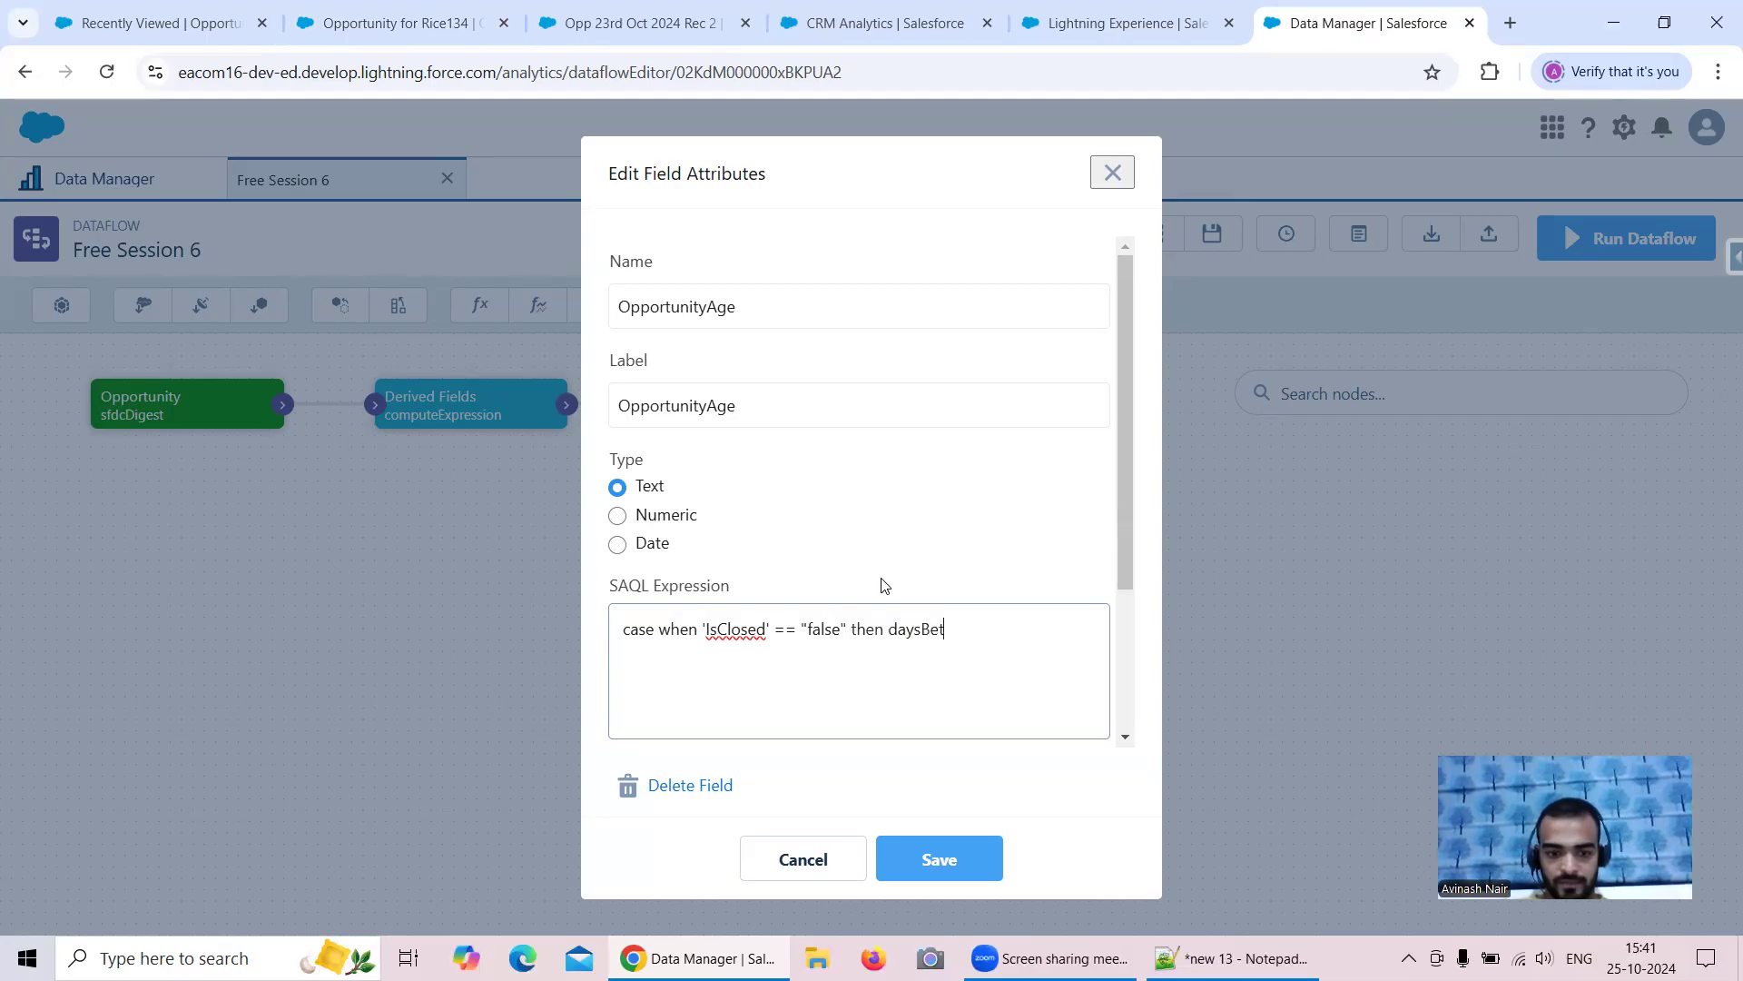
pyautogui.write('en()')
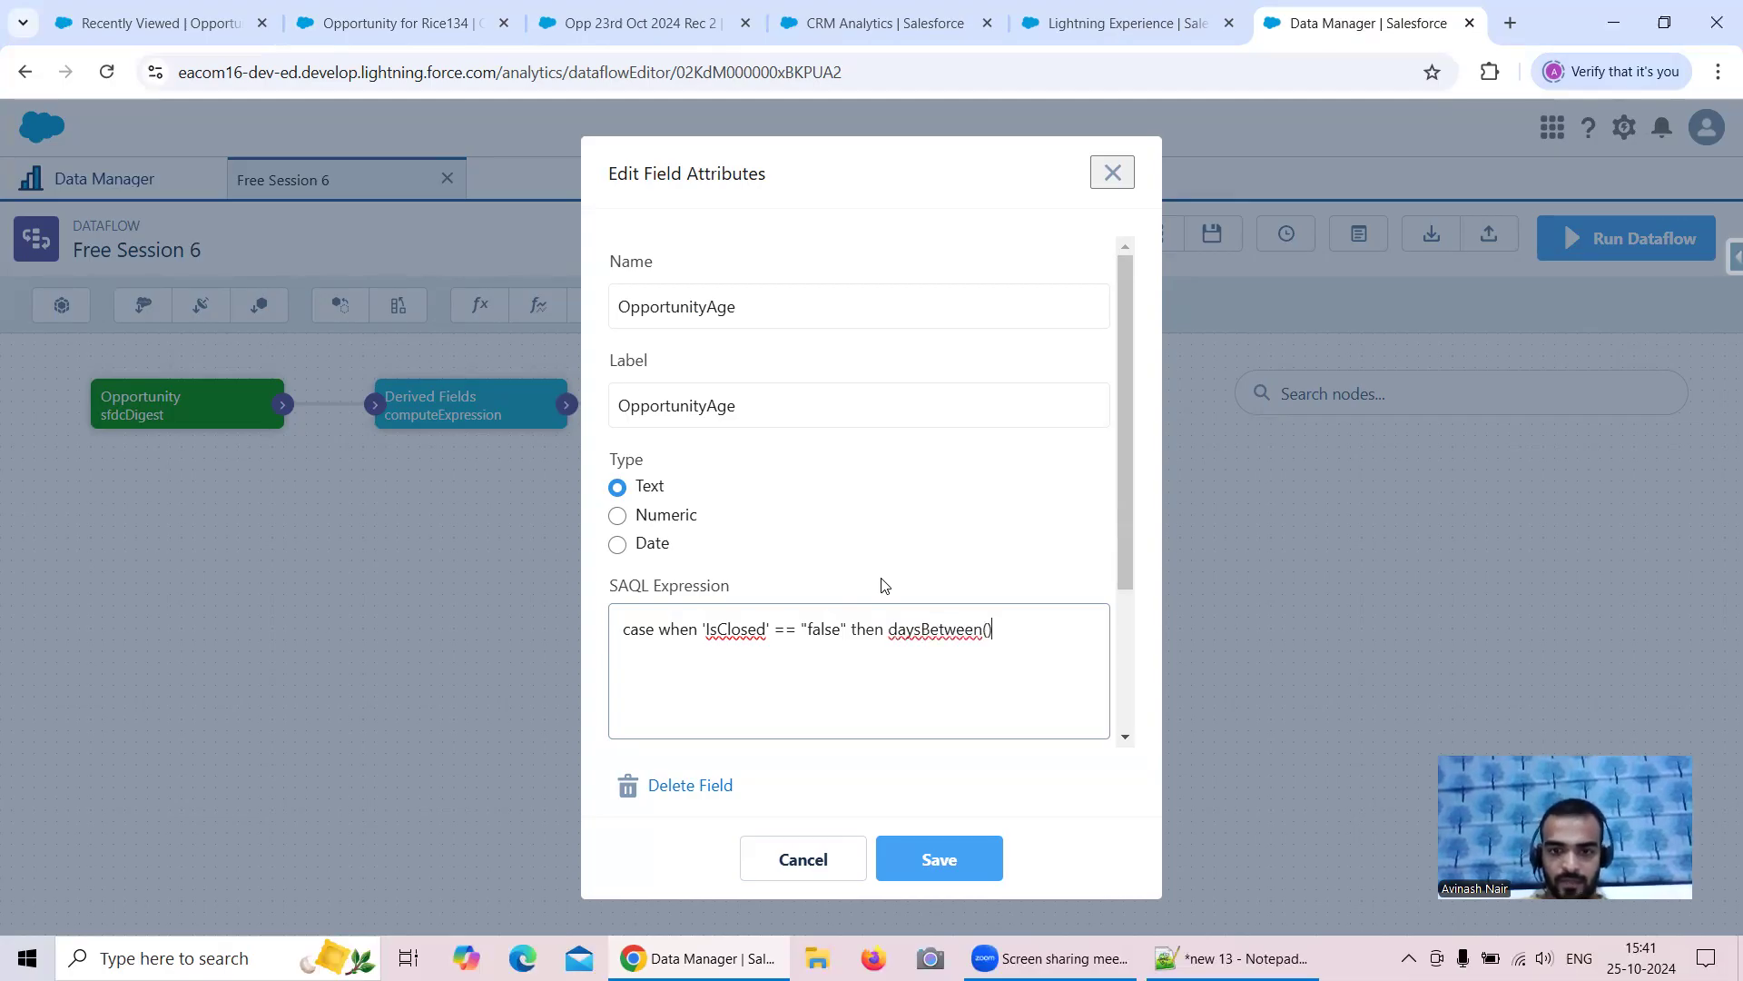
pyautogui.write('CloseDat')
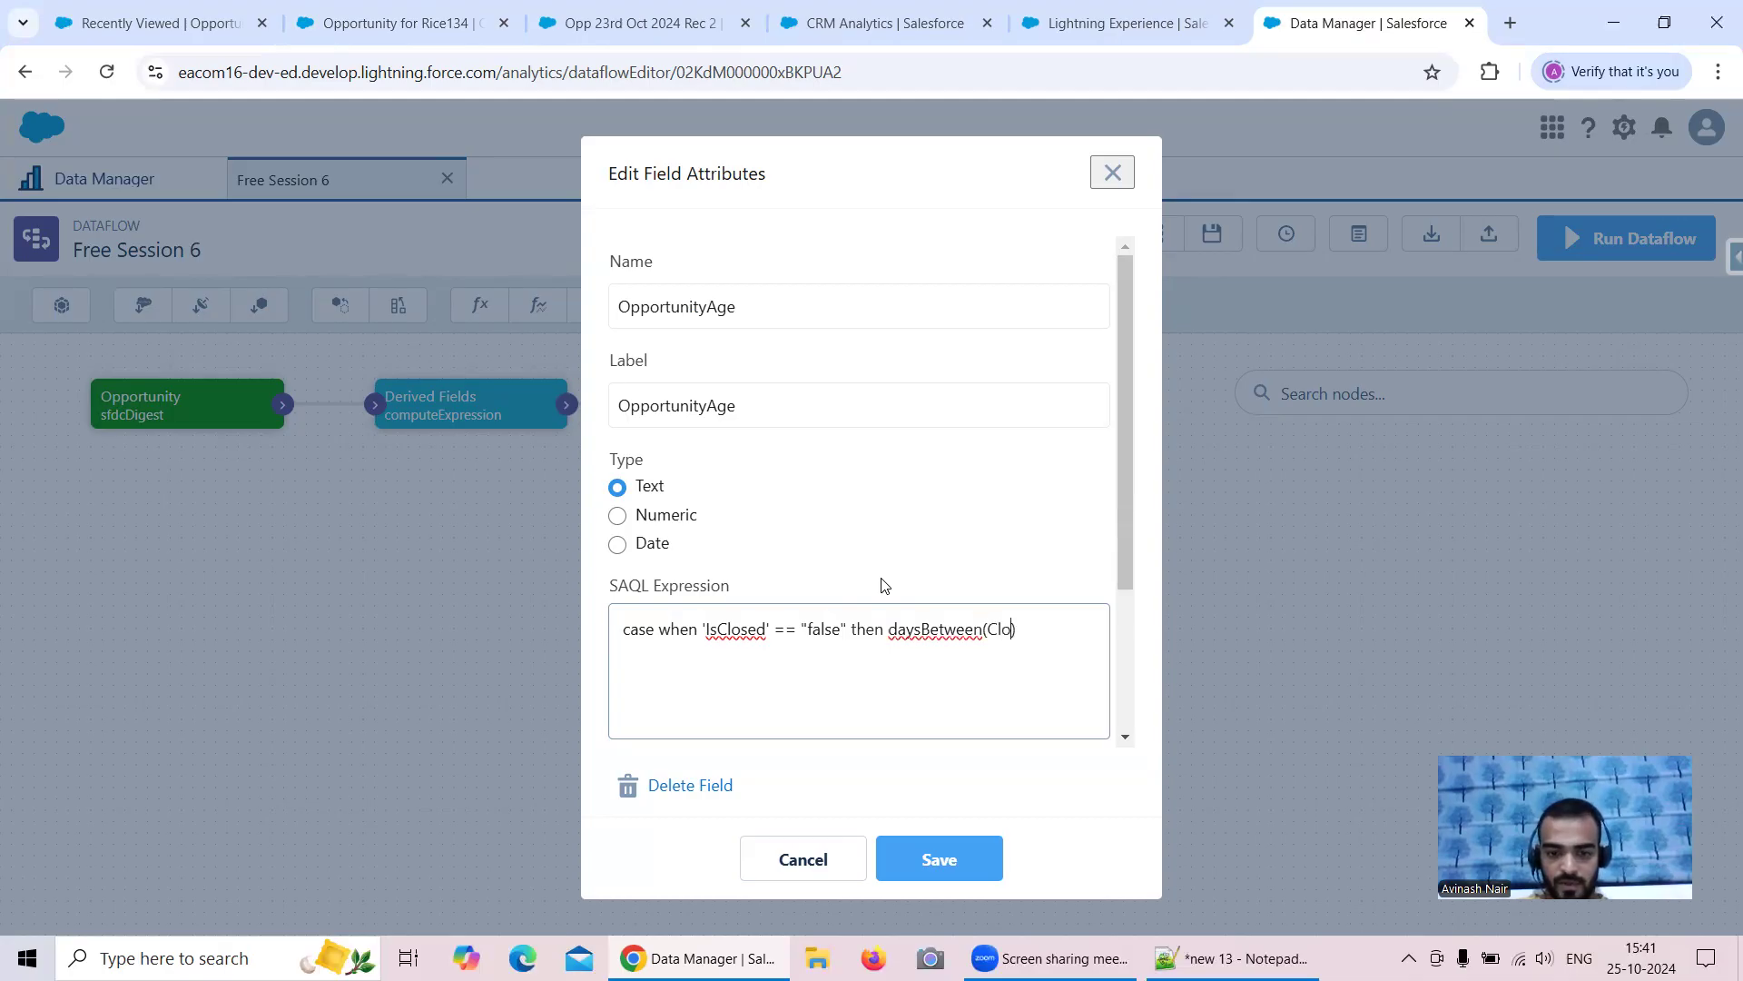
pyautogui.press('BackSpace')
pyautogui.press('BackSpace')
pyautogui.press('BackSpace')
pyautogui.press('BackSpace')
pyautogui.press('BackSpace')
pyautogui.press('BackSpace')
pyautogui.press('BackSpace')
pyautogui.press('BackSpace')
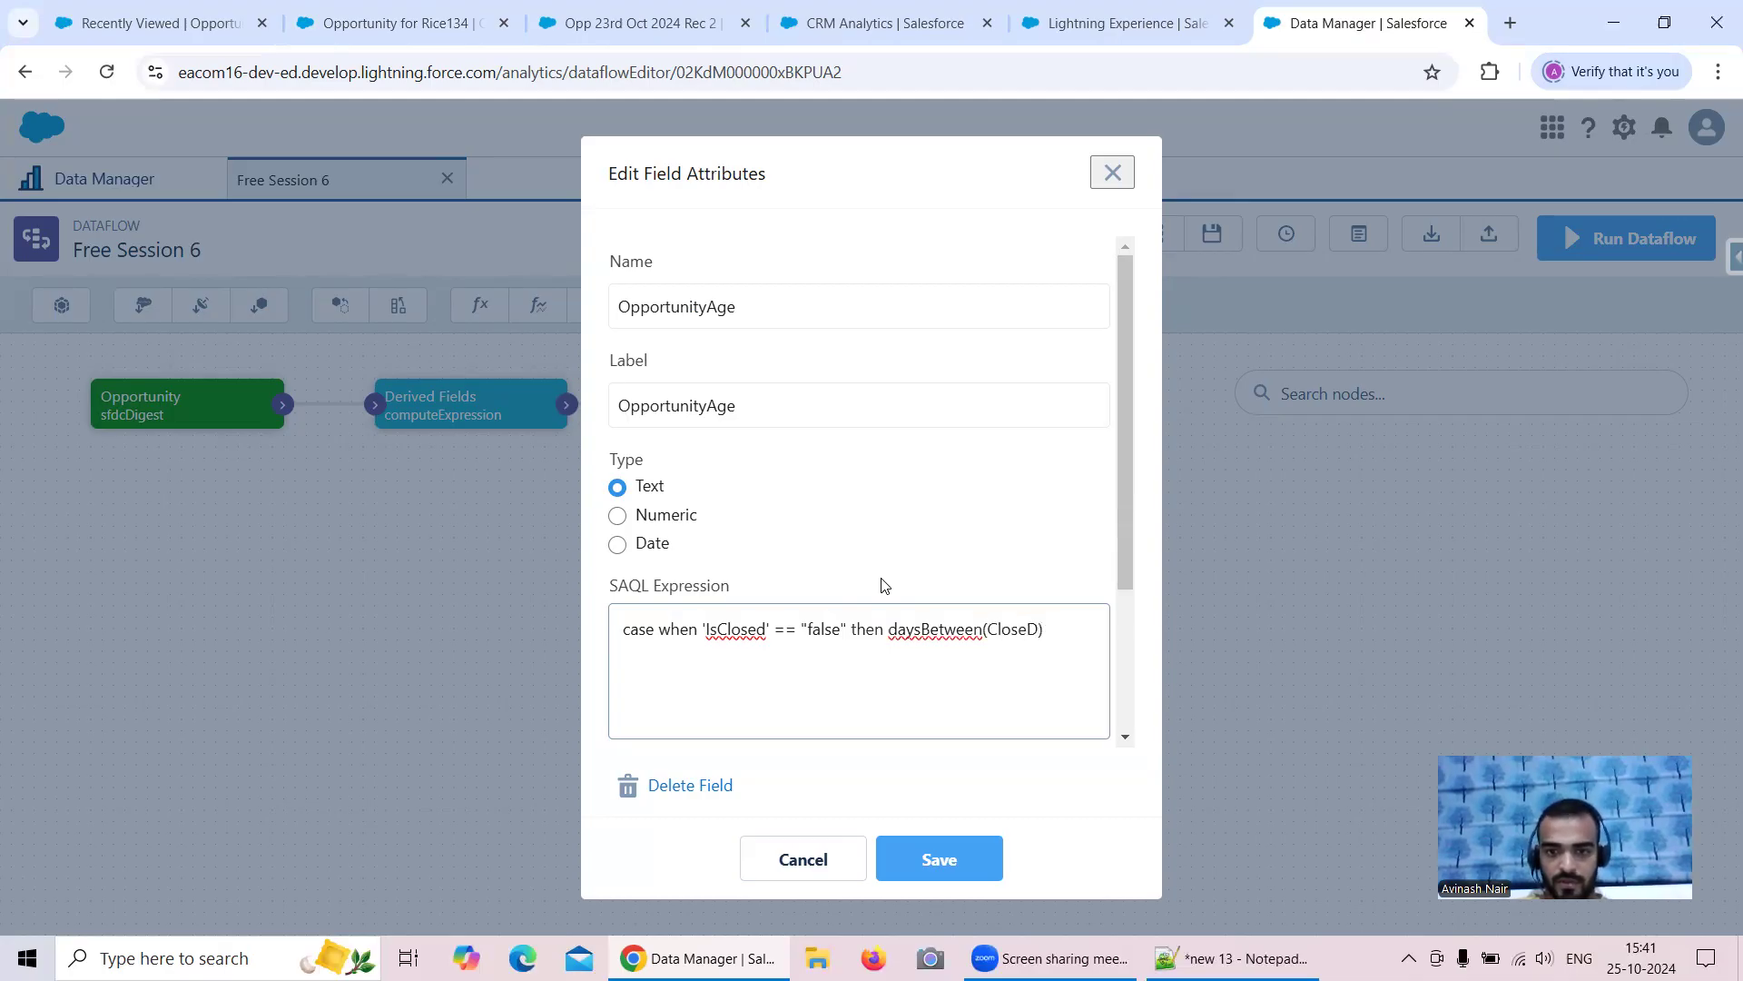
# Step: Fill the daysBetween call with the arguments toDate(CreatedDate_sec_epoch) and now()
pyautogui.write('toDate')
pyautogui.write('()')
pyautogui.write('Create')
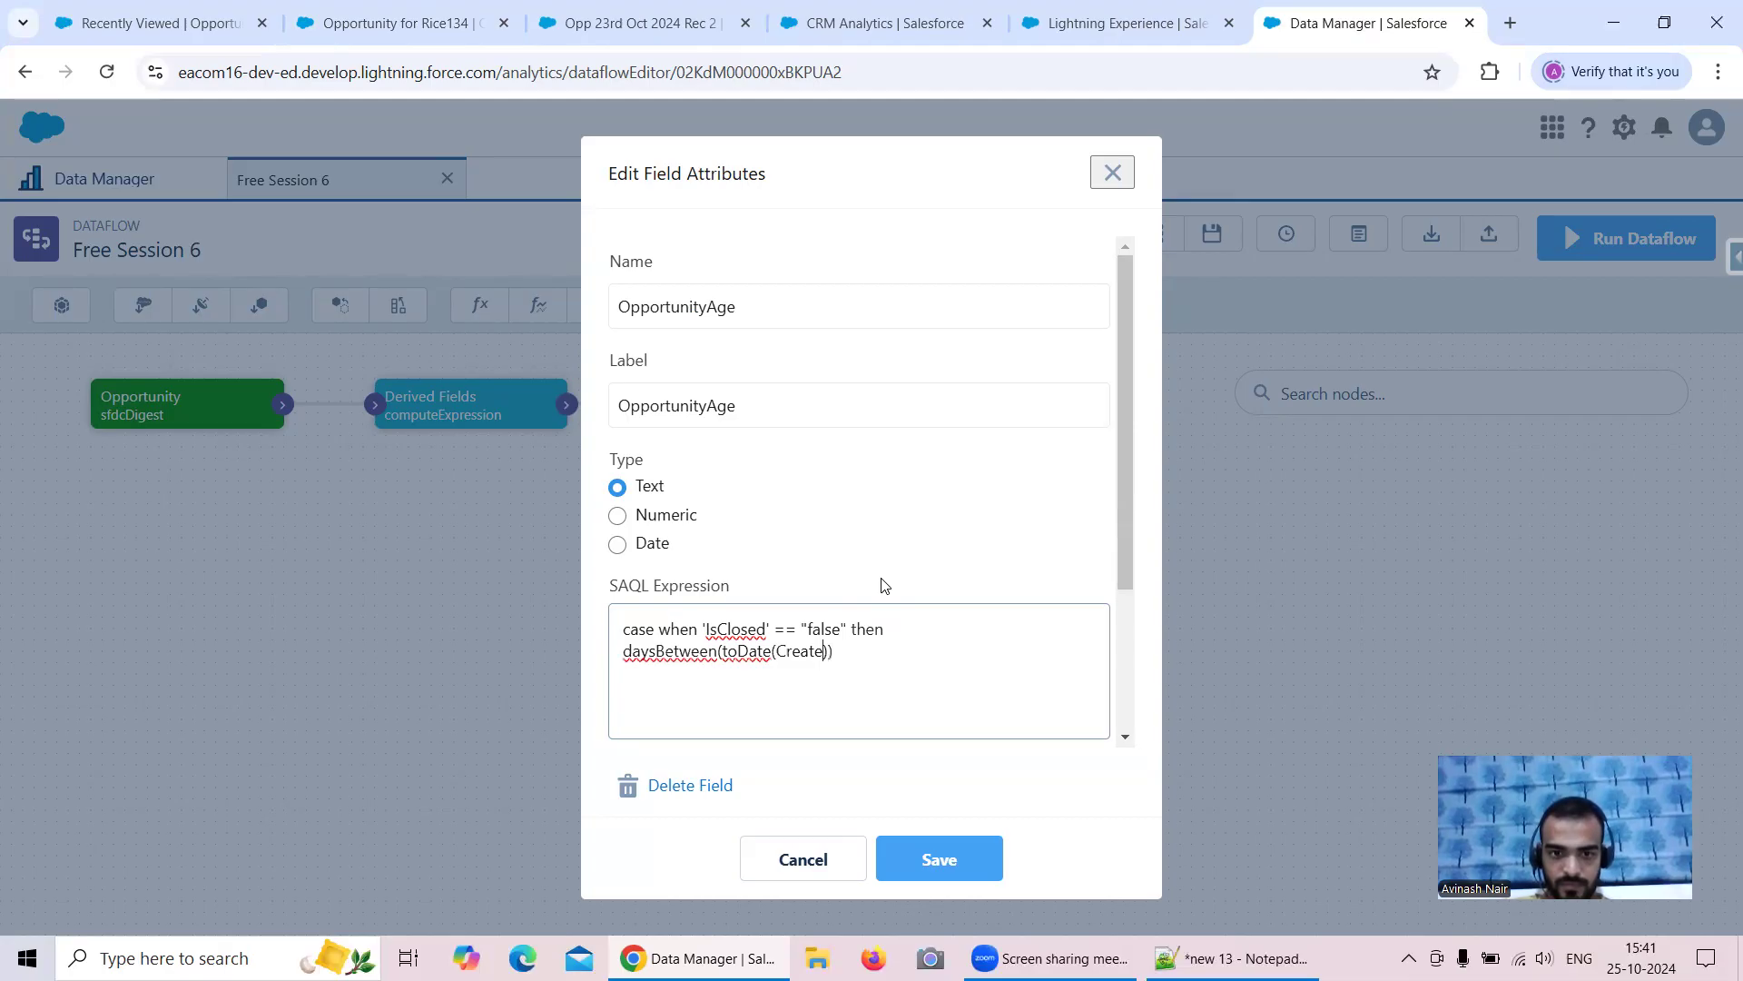
pyautogui.write('dDate_se')
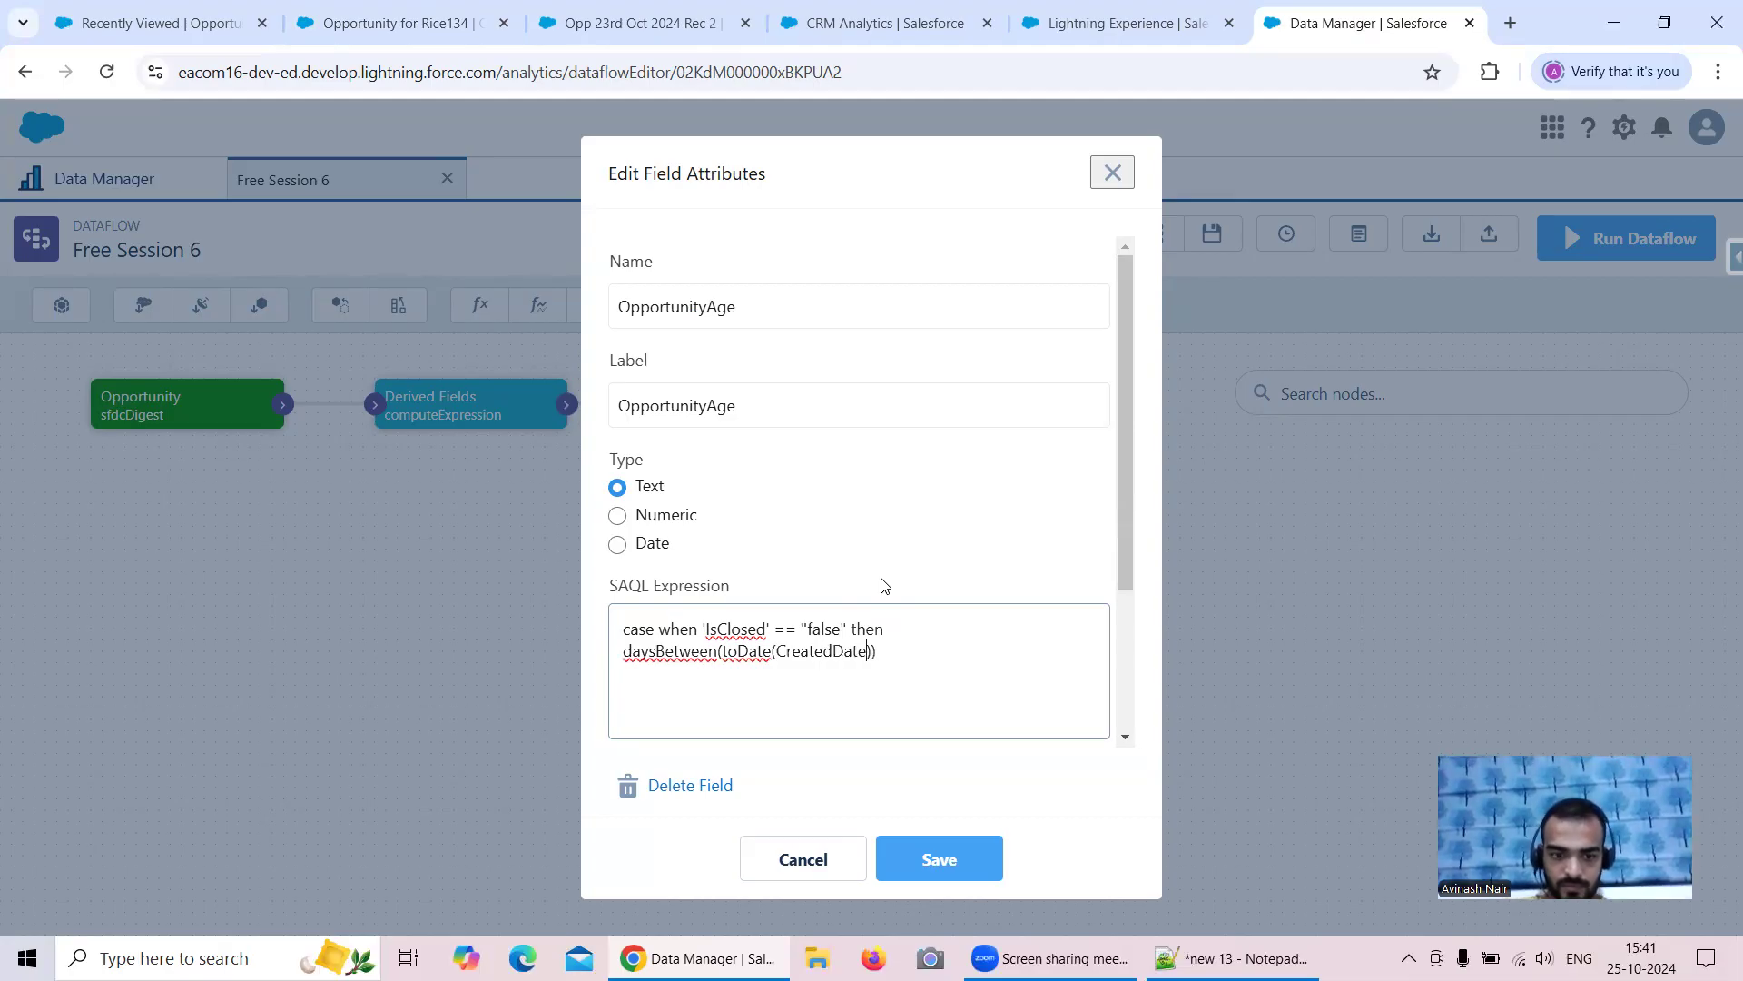
pyautogui.write('c_epoch')
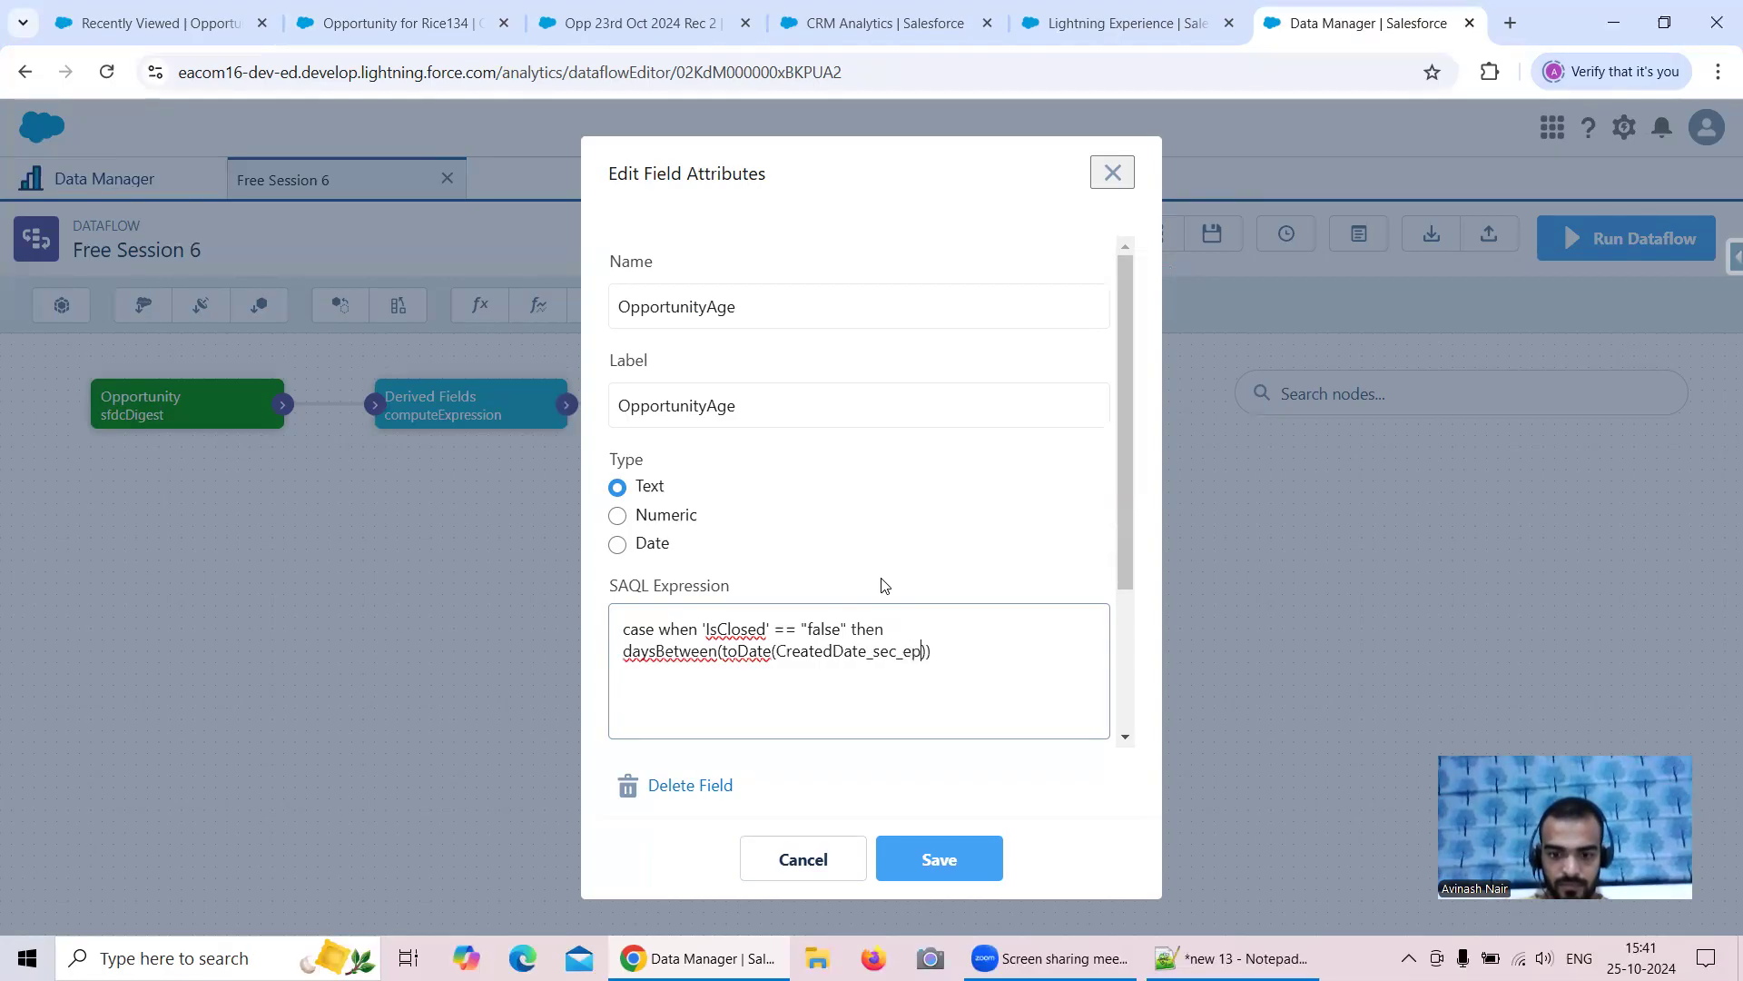
pyautogui.write(',')
pyautogui.write(' now()')
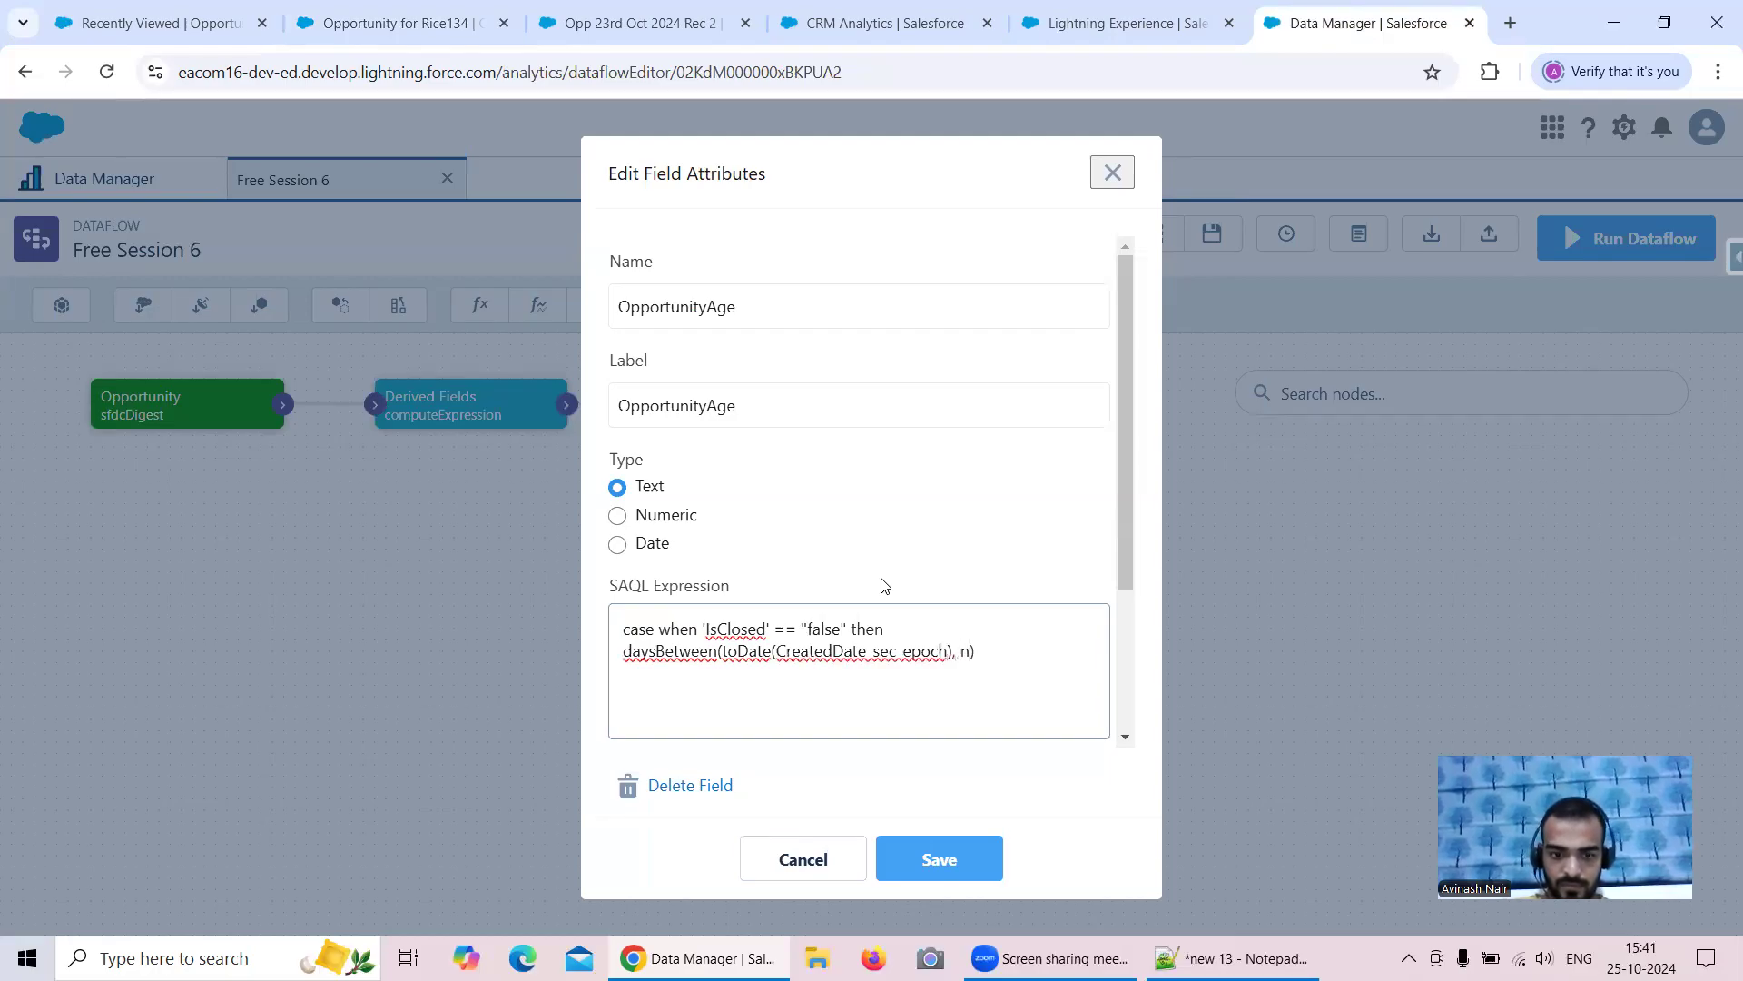
# Step: Start the else branch of the OpportunityAge expression with else daysBetween(Create)
pyautogui.press('Right')
pyautogui.write('else')
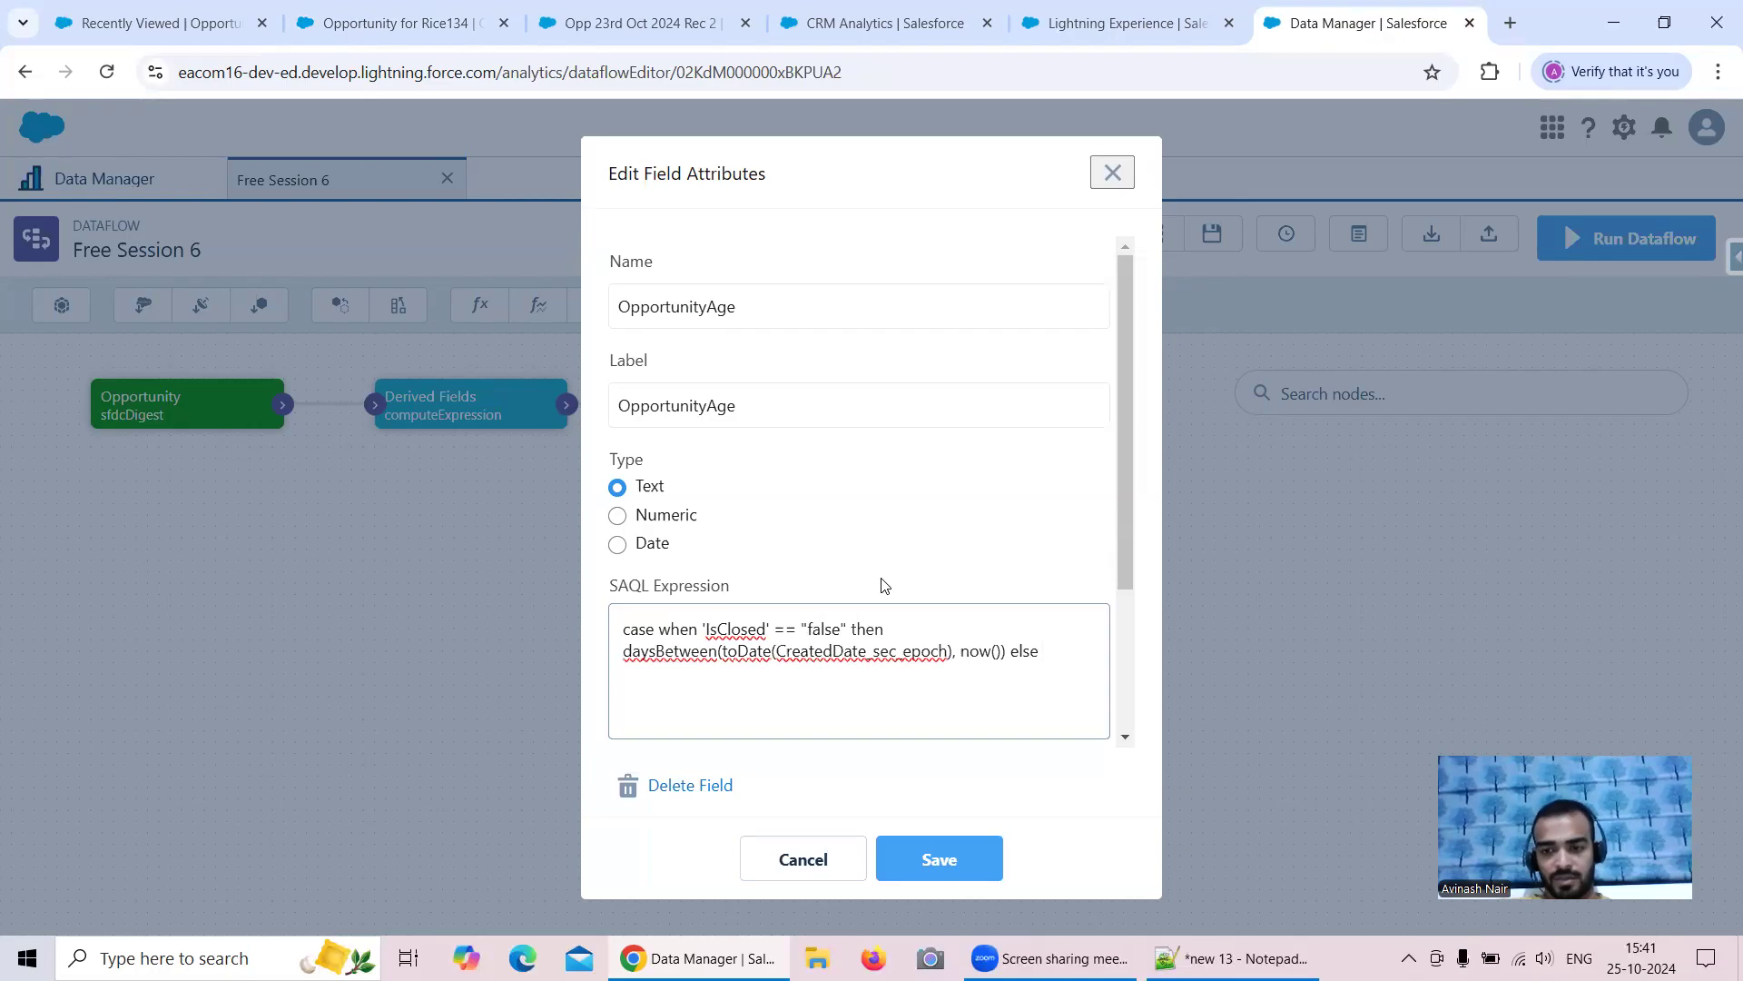
pyautogui.write('days')
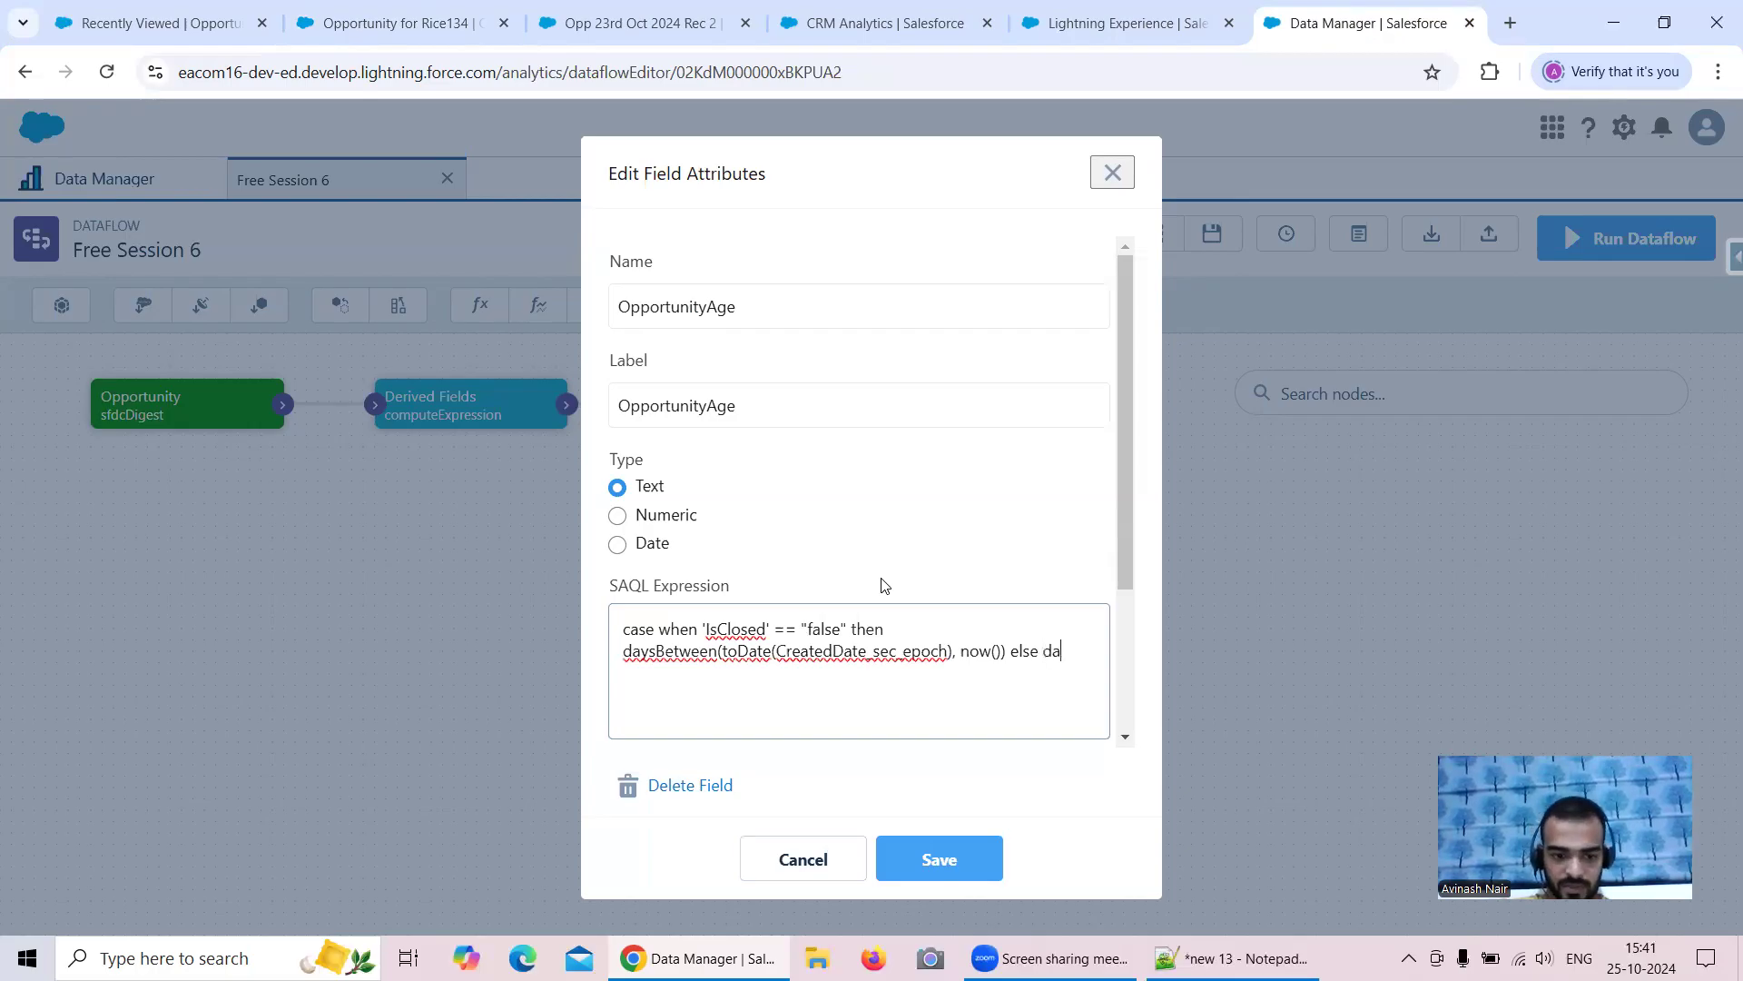
pyautogui.write('Between')
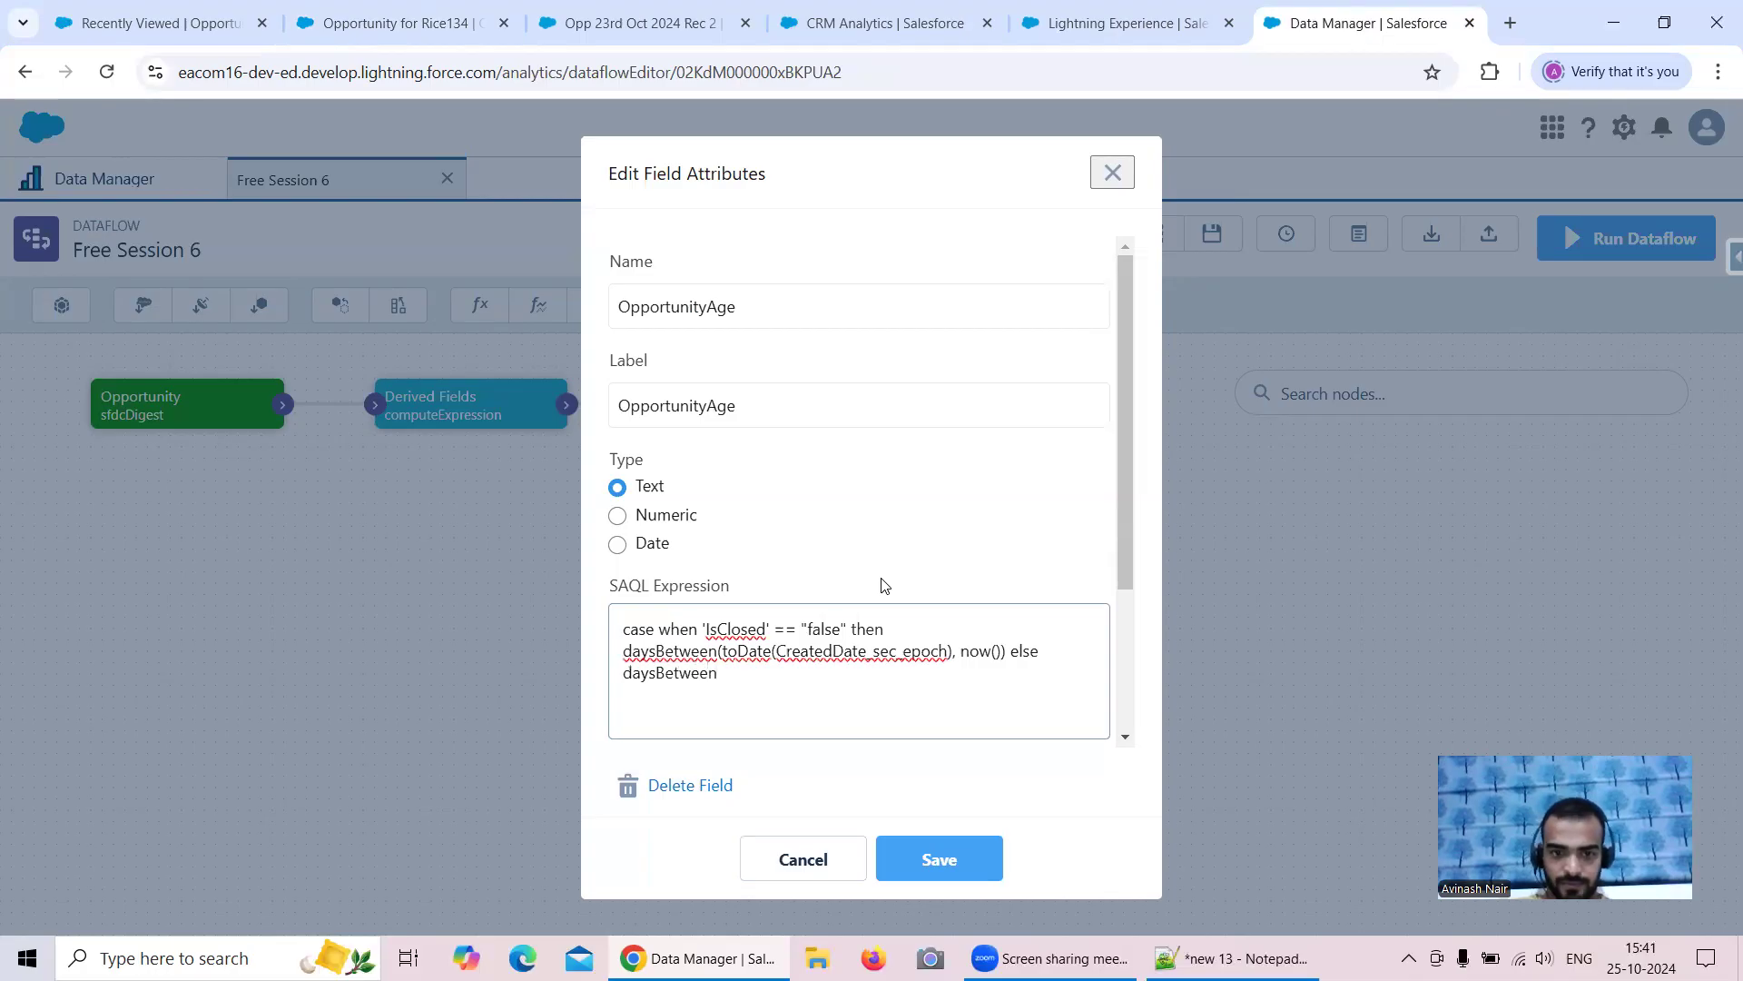
pyautogui.write('()')
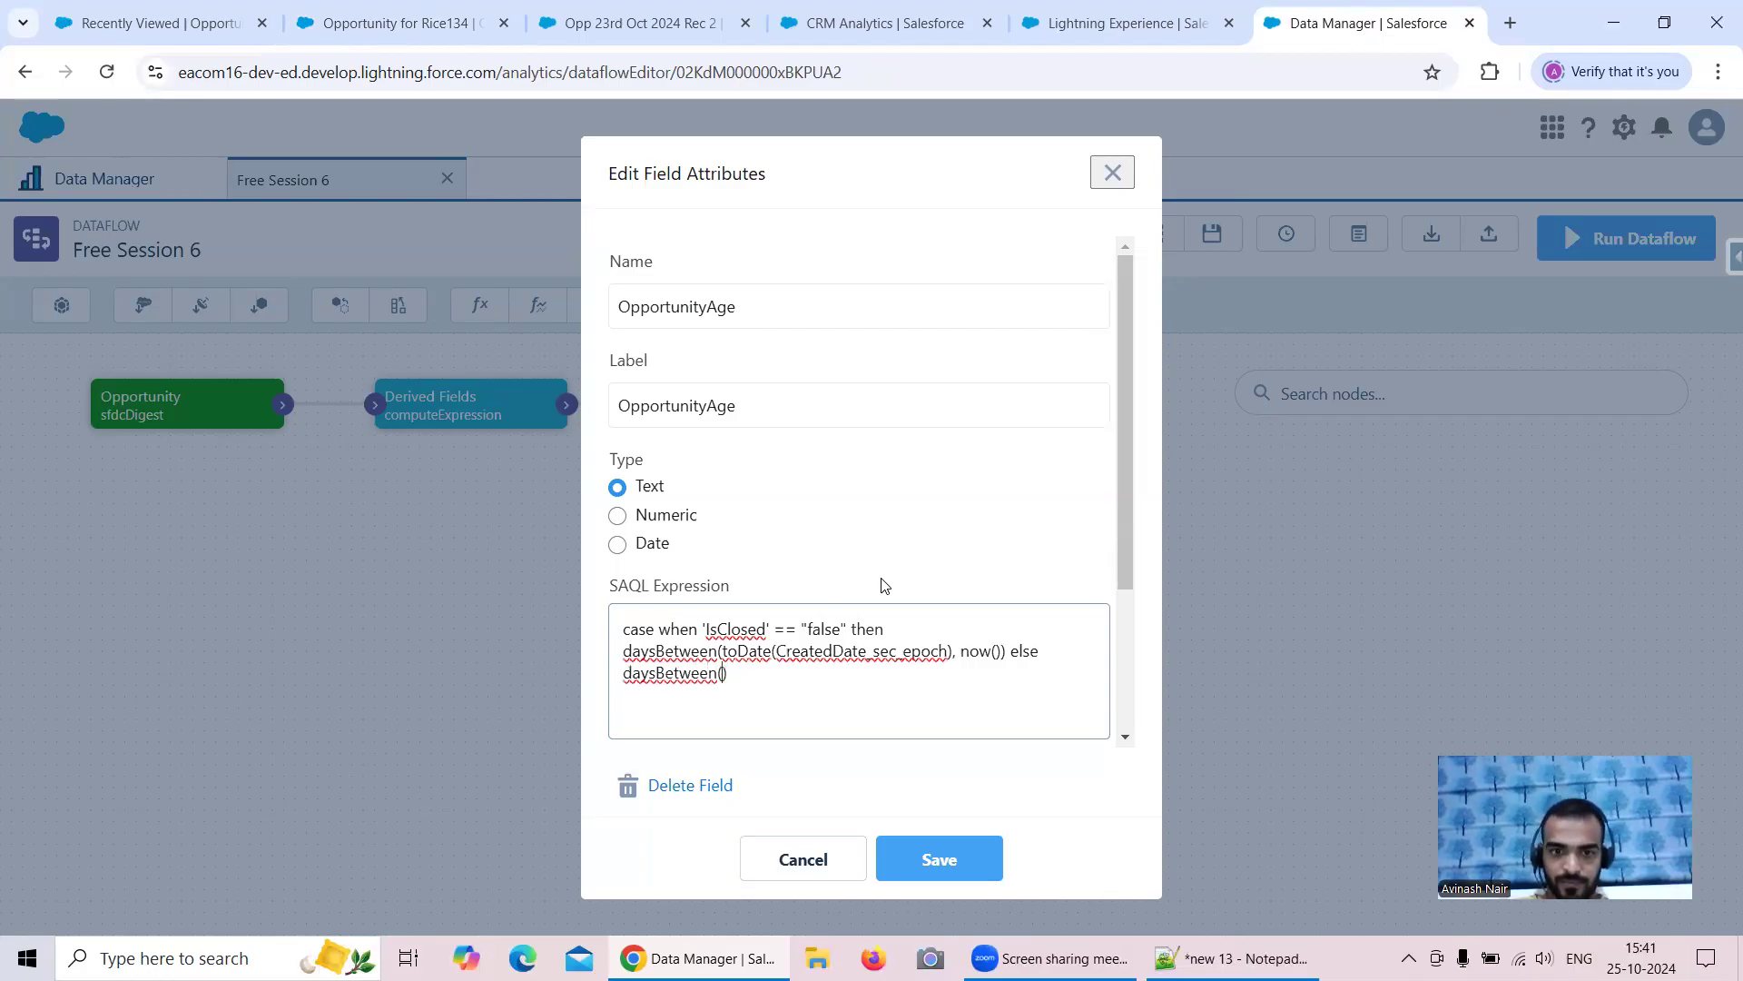
pyautogui.write('Create')
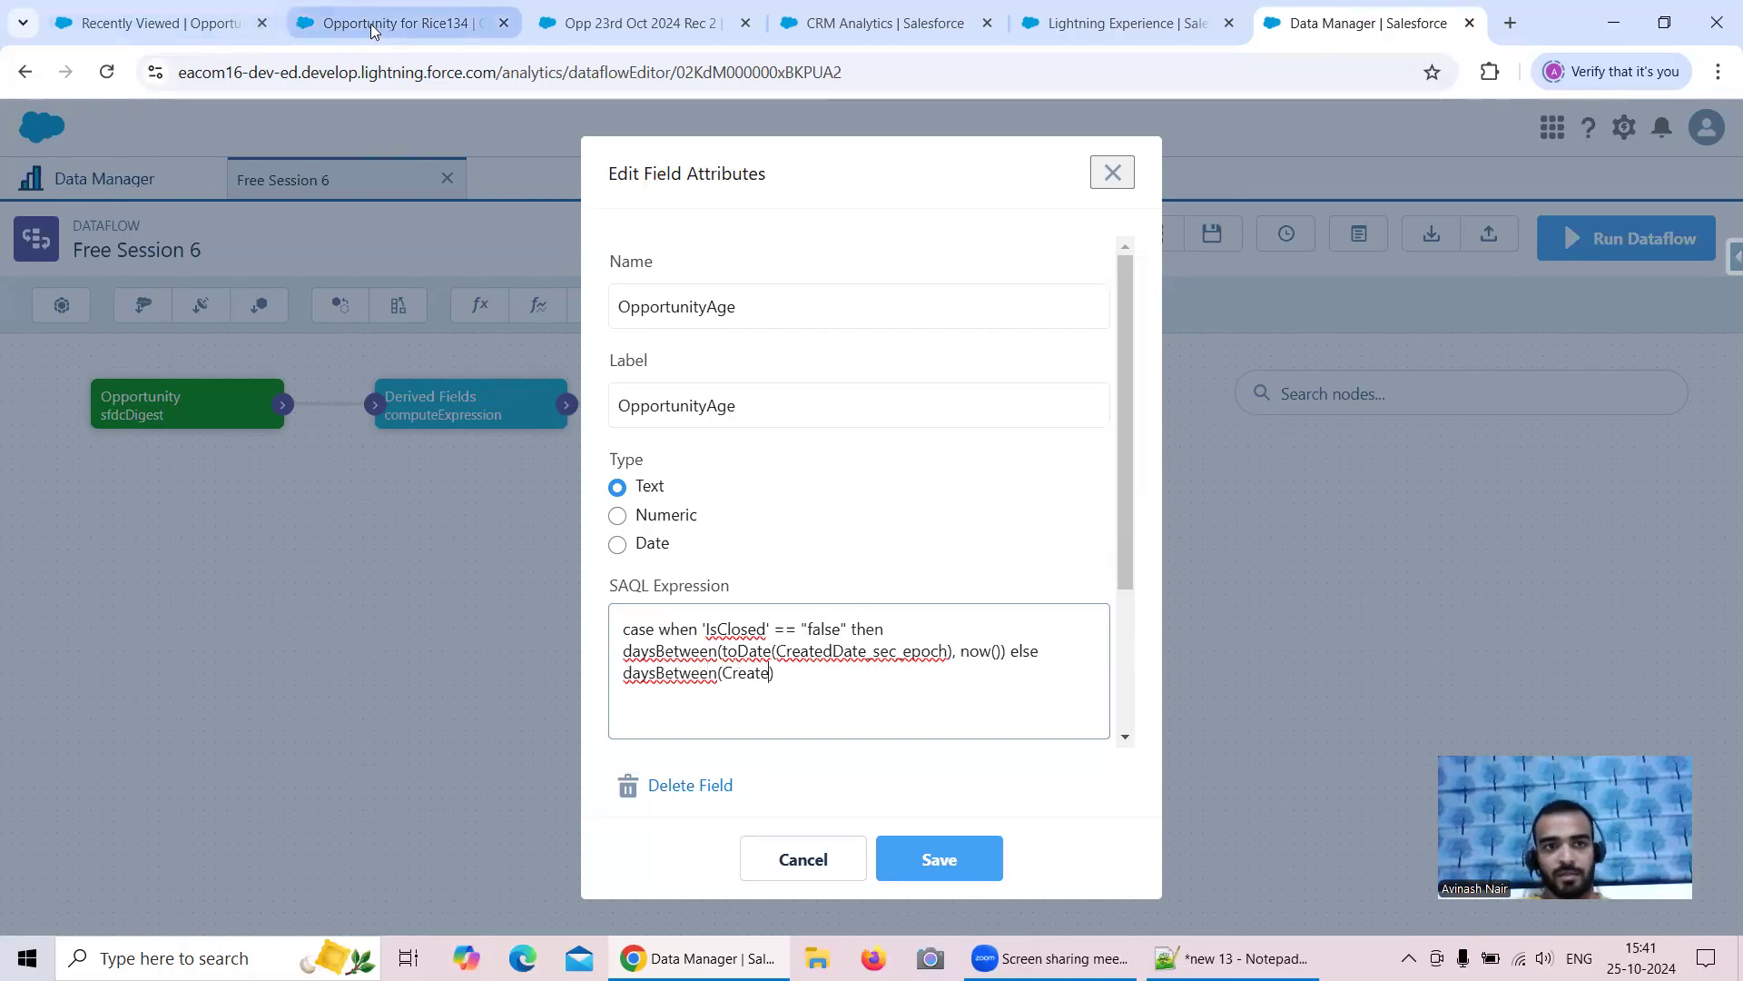
# Step: Review the stage, close date and created date of Opportunity for Rice134, and glance at the opportunity age notes and Opp 23rd Oct 2024 Rec 2
pyautogui.click(159, 23)
pyautogui.click(400, 23)
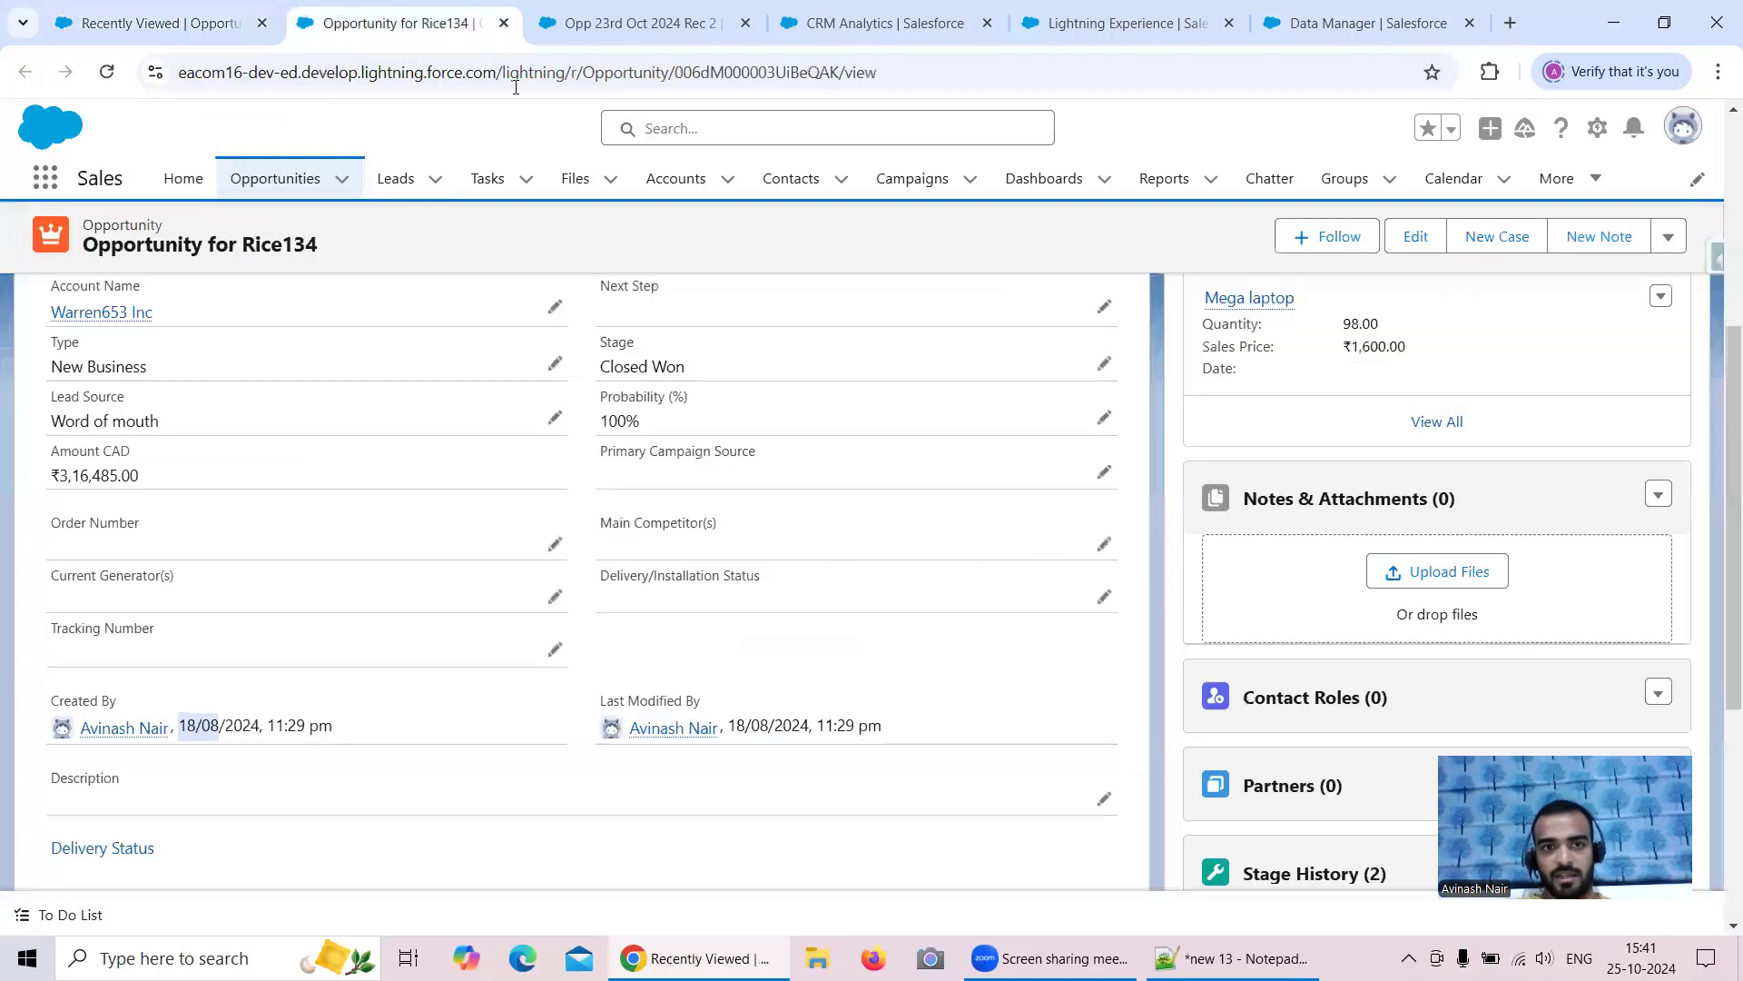
pyautogui.scroll(1, 755, 509)
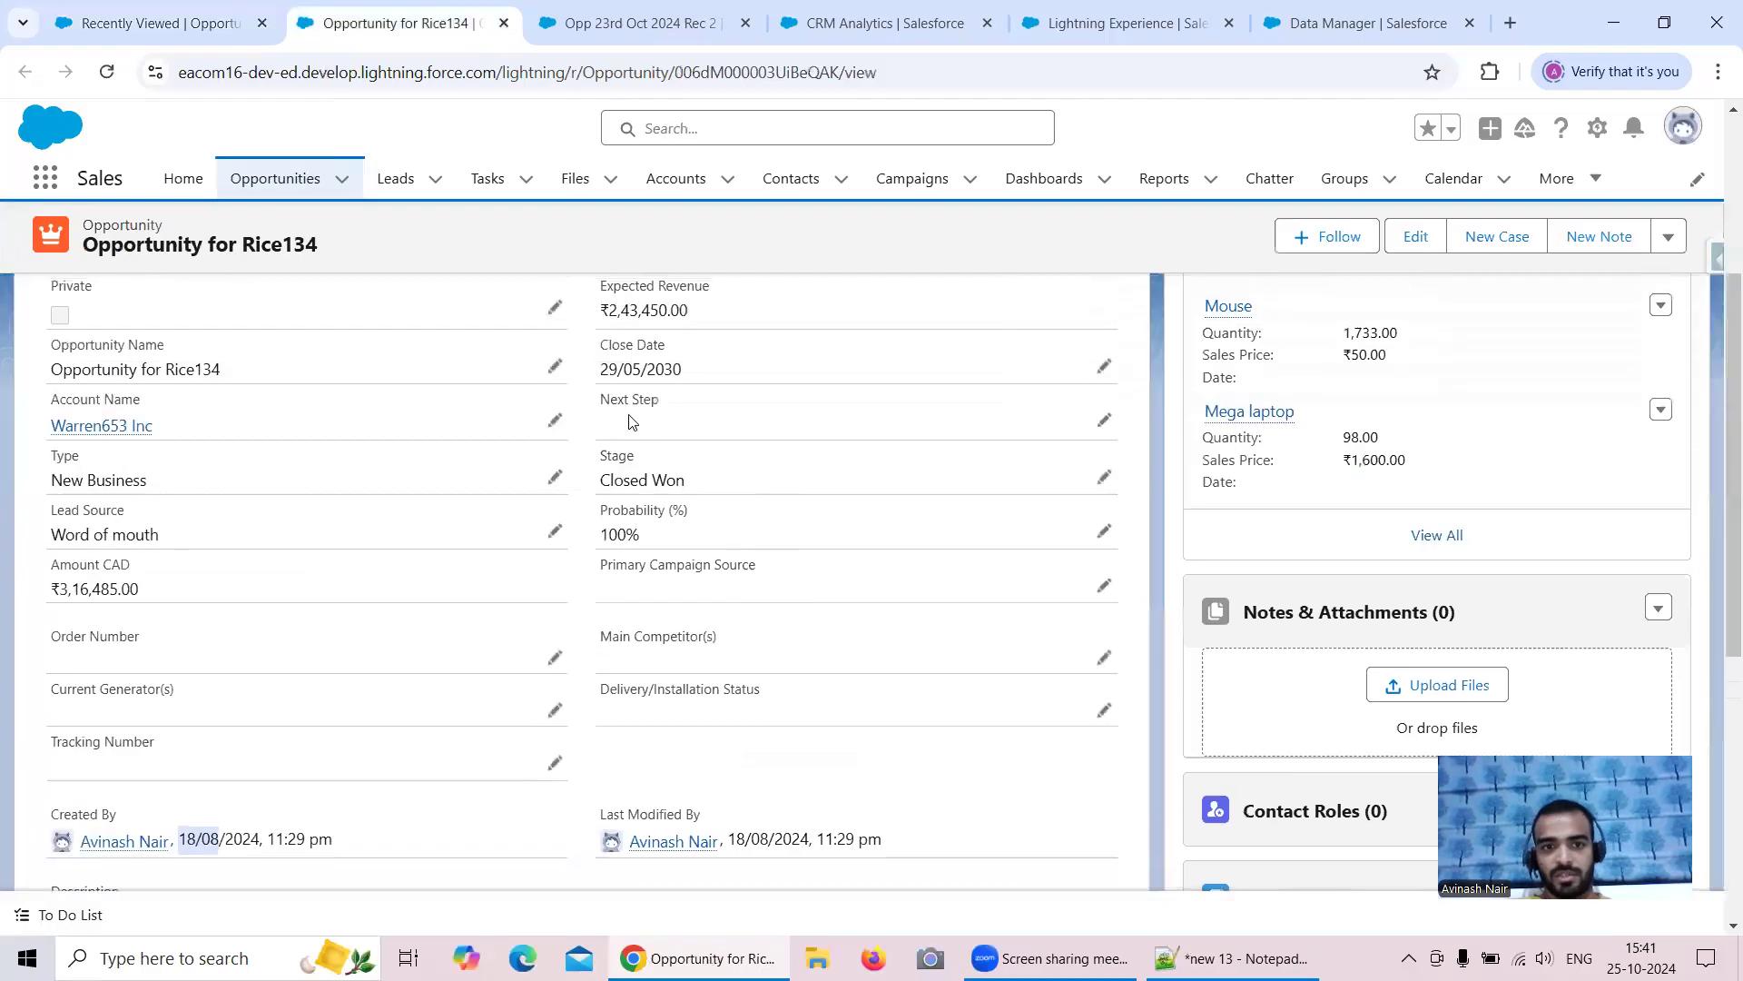
pyautogui.scroll(3, 636, 508)
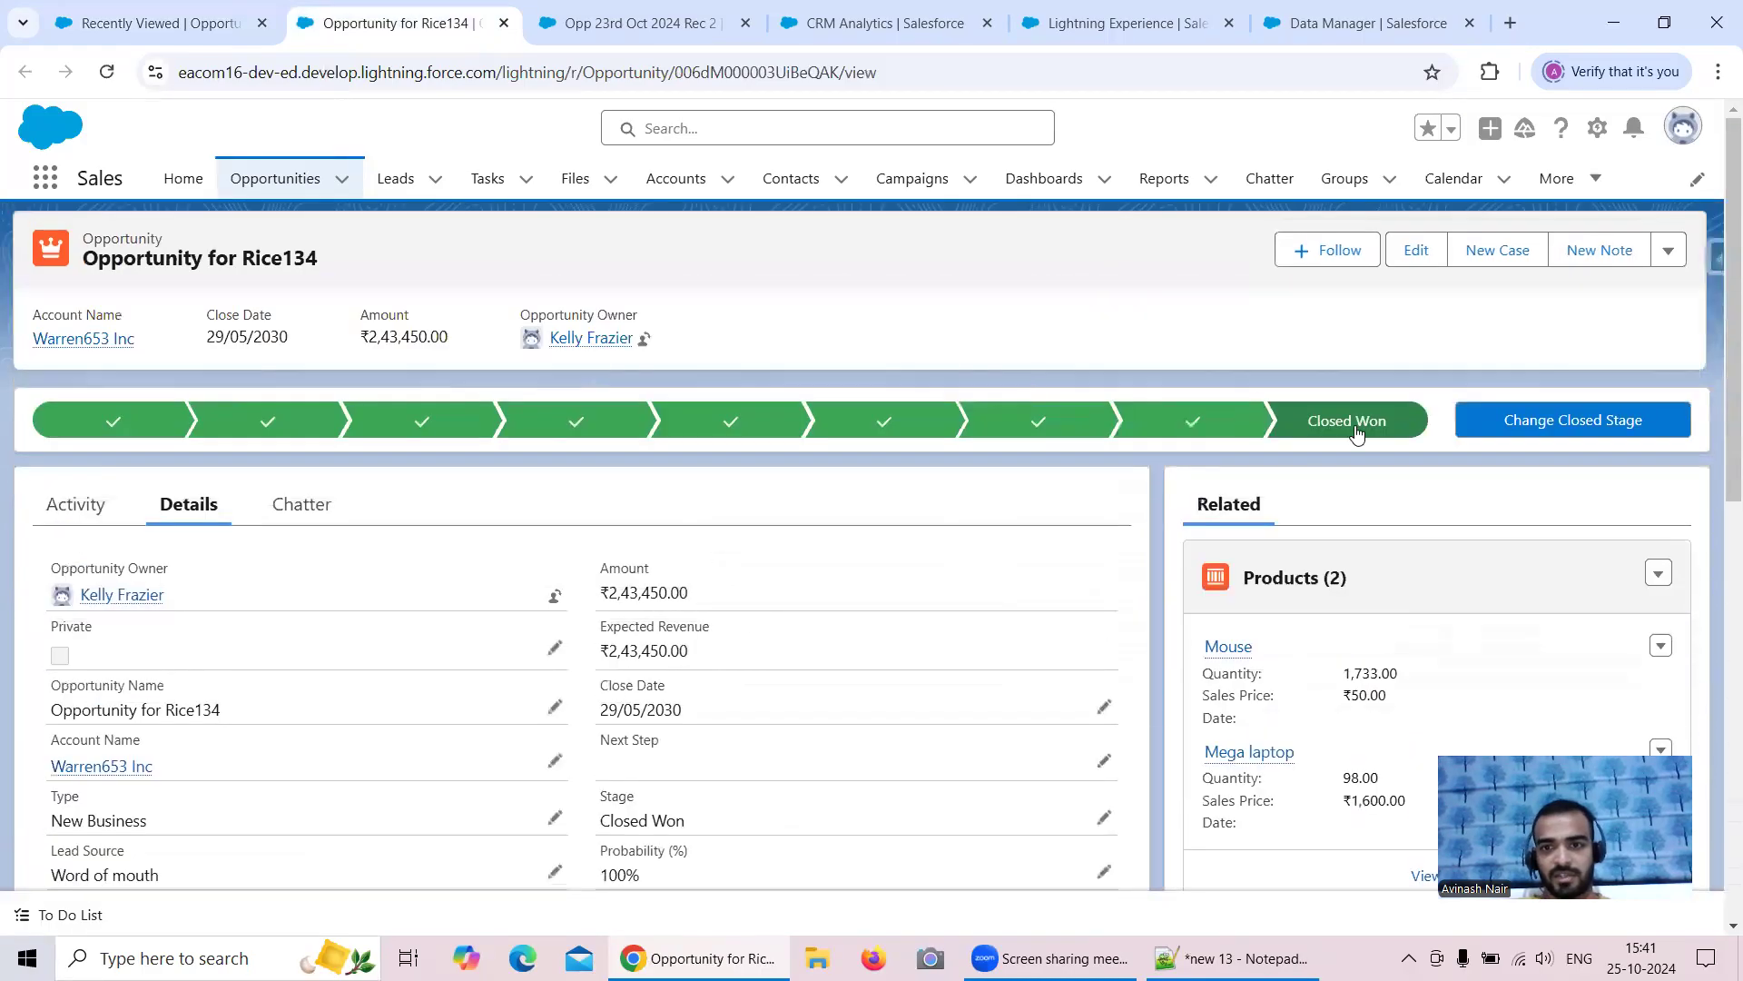
pyautogui.scroll(-1, 641, 596)
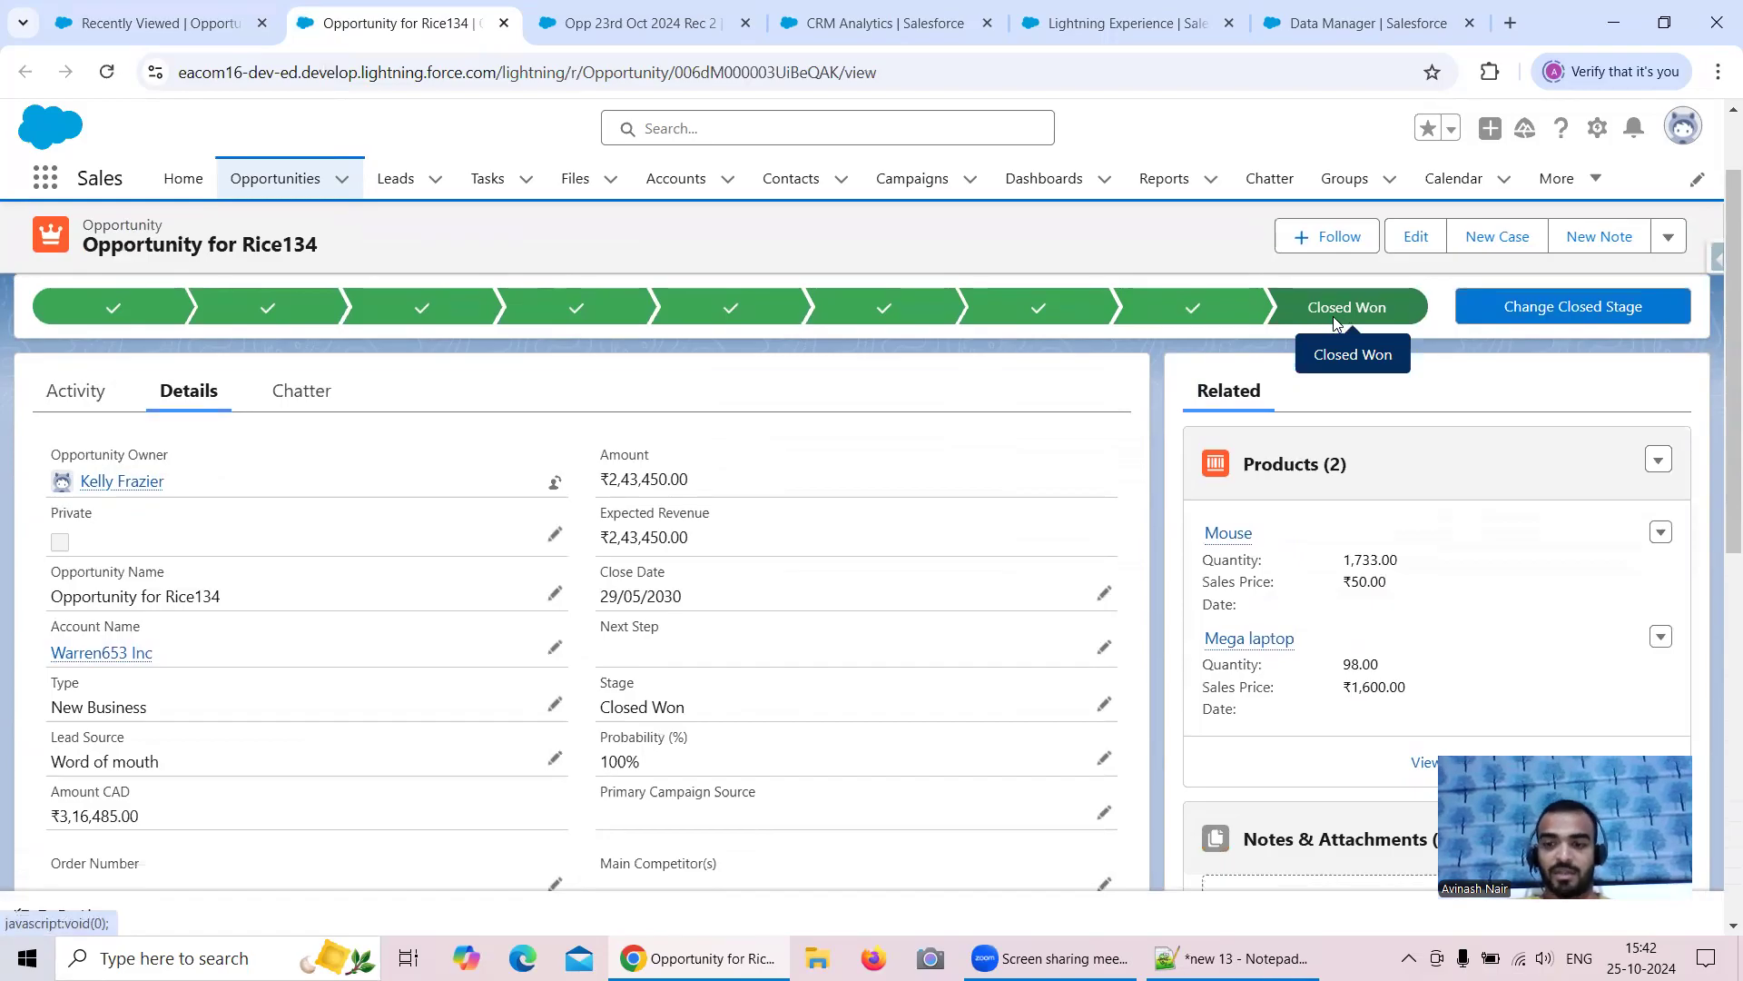
pyautogui.scroll(-1, 751, 508)
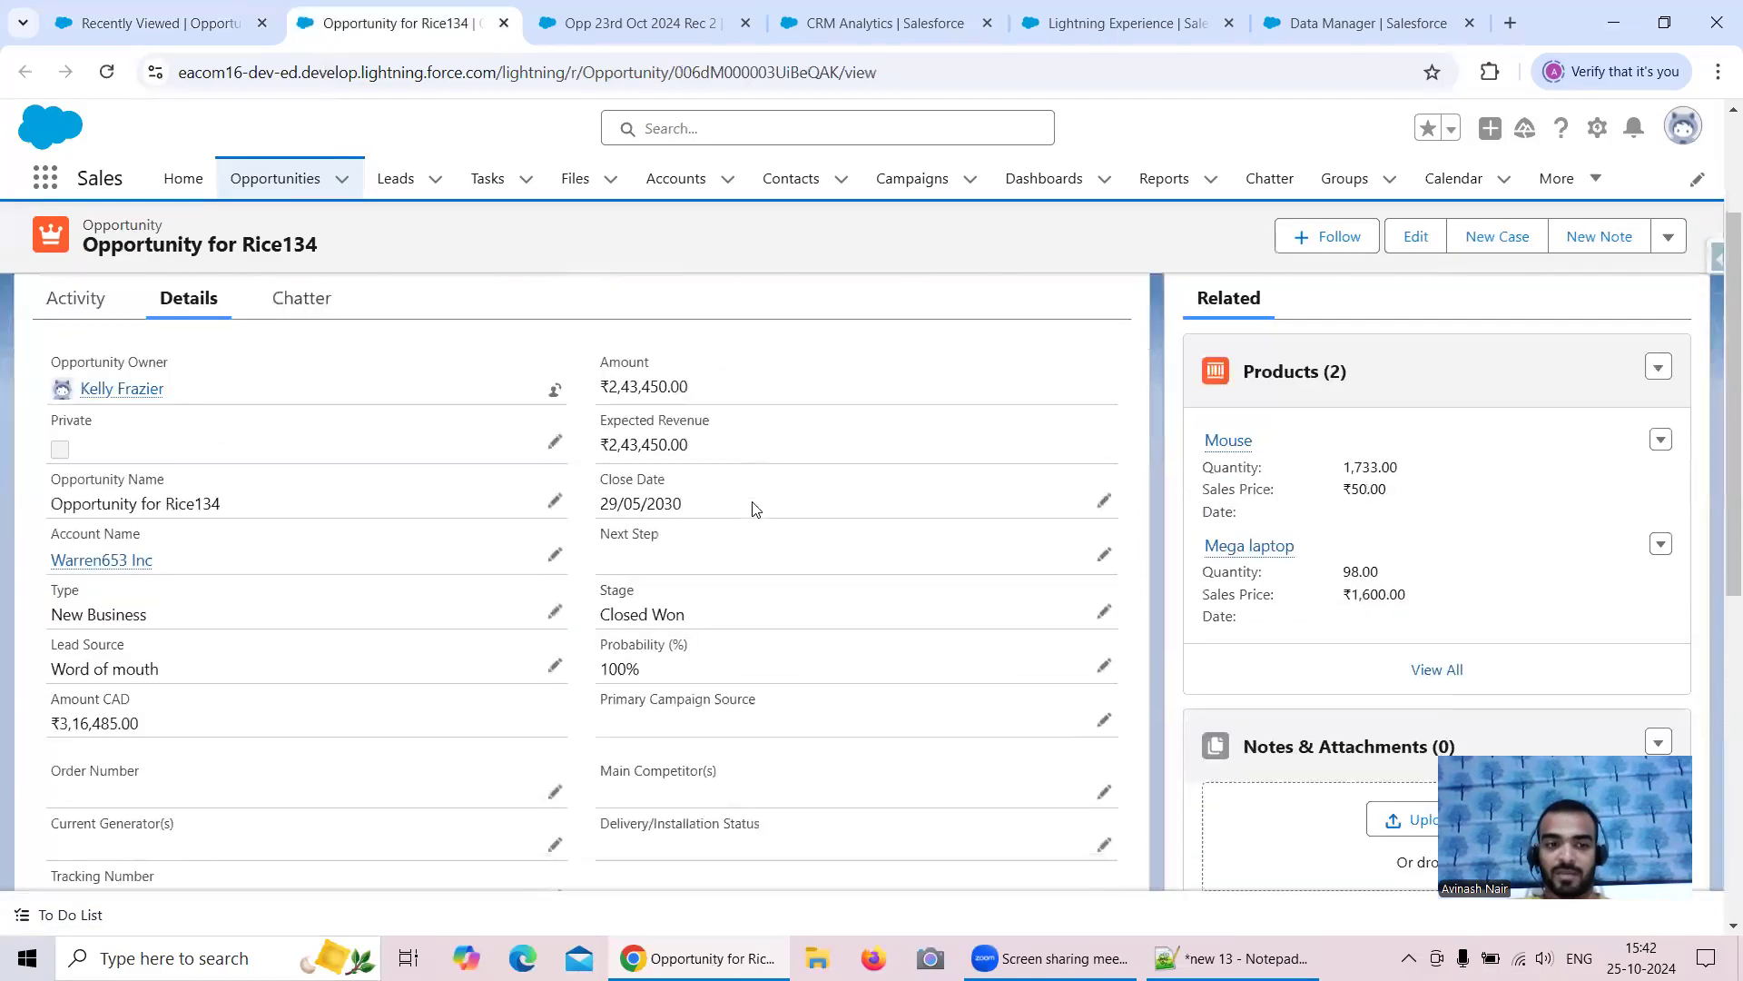
pyautogui.scroll(-2, 752, 508)
pyautogui.scroll(-1, 696, 420)
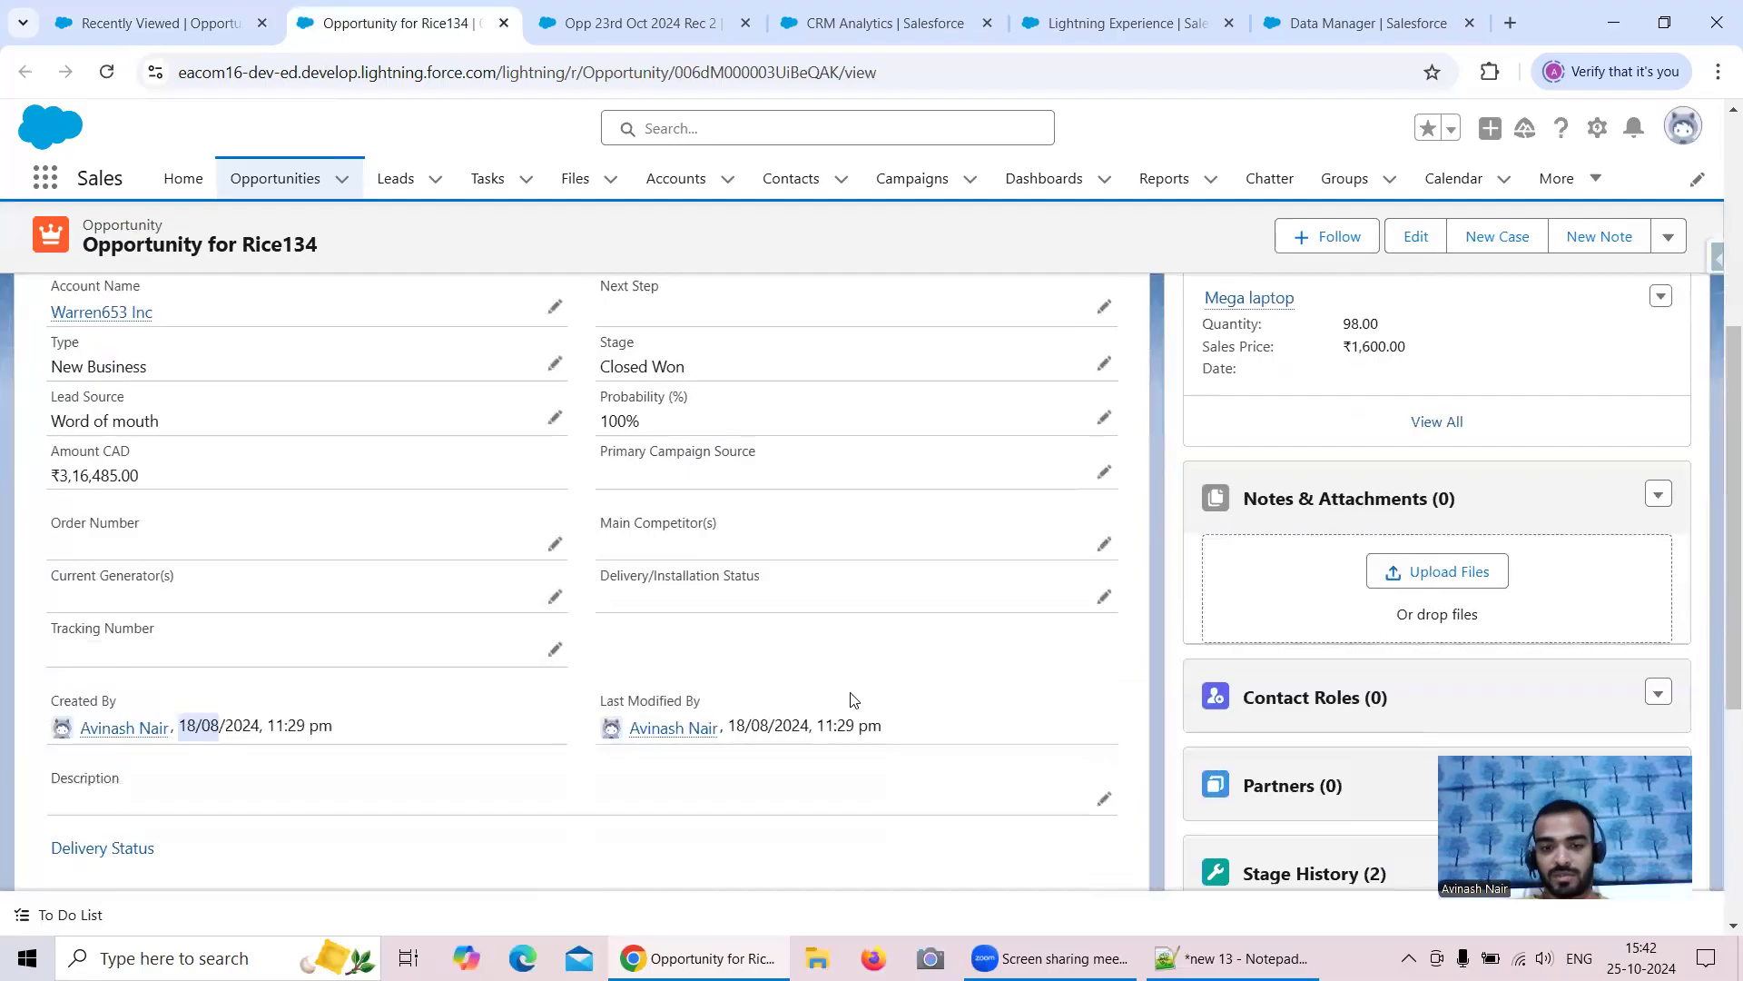
pyautogui.click(1232, 958)
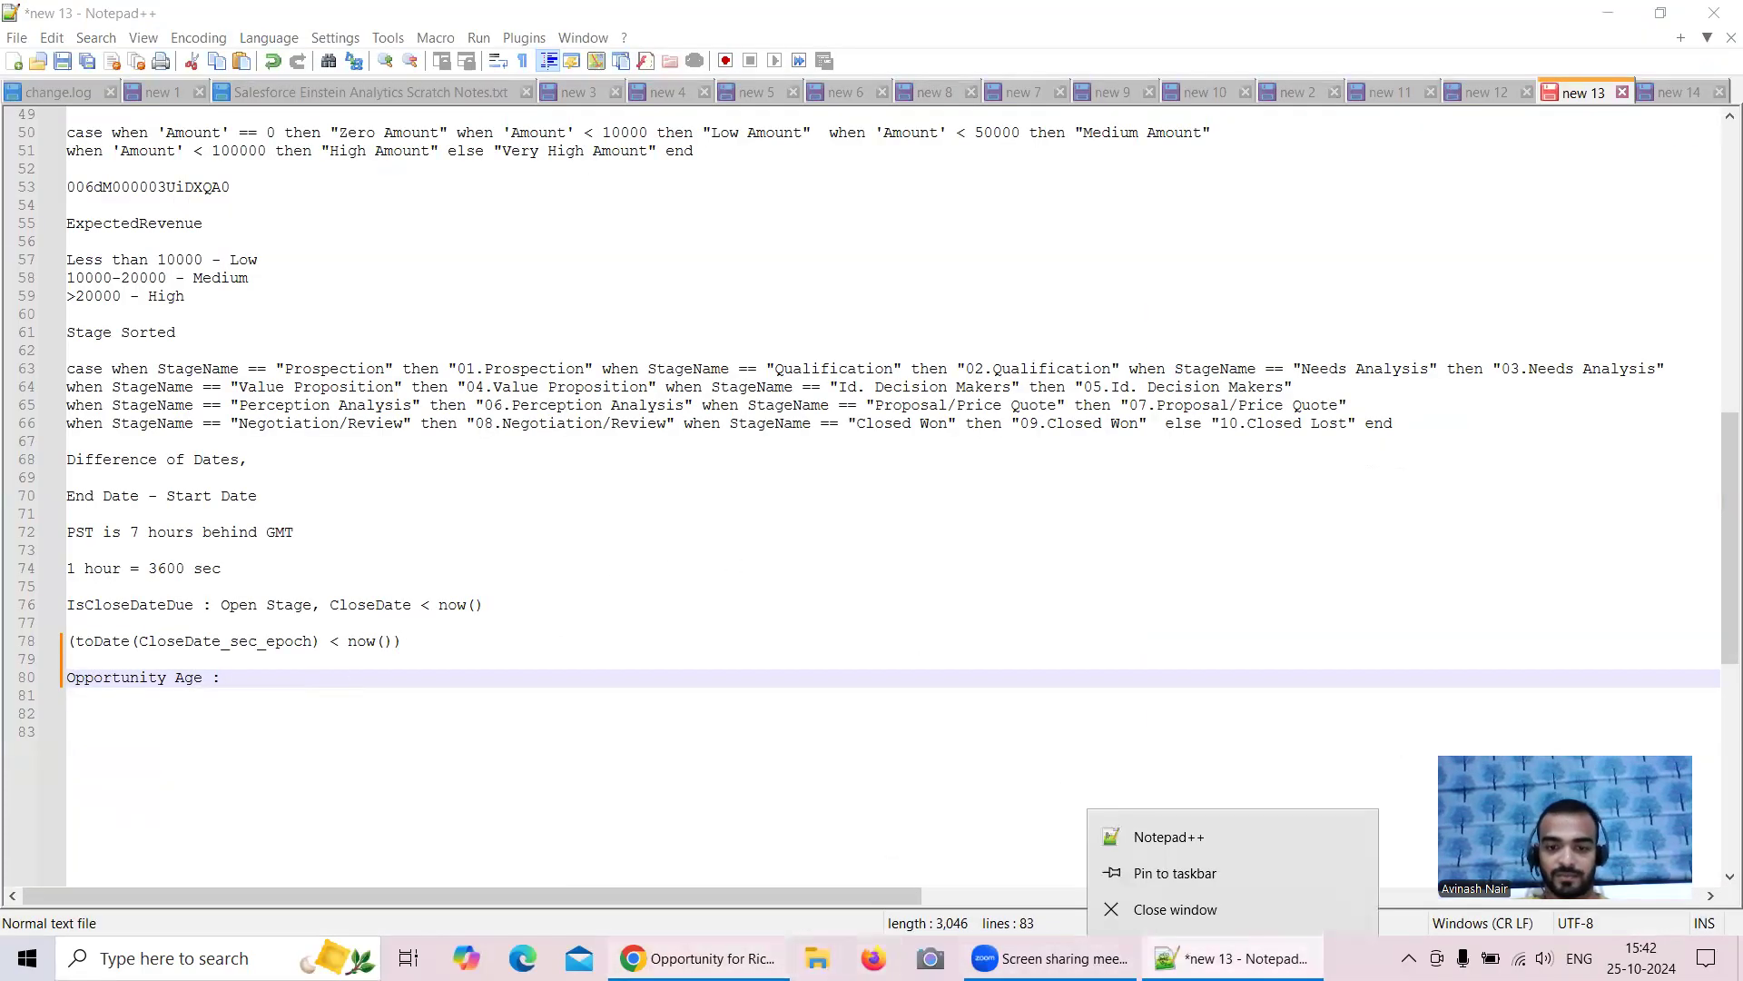
pyautogui.click(699, 958)
pyautogui.click(635, 23)
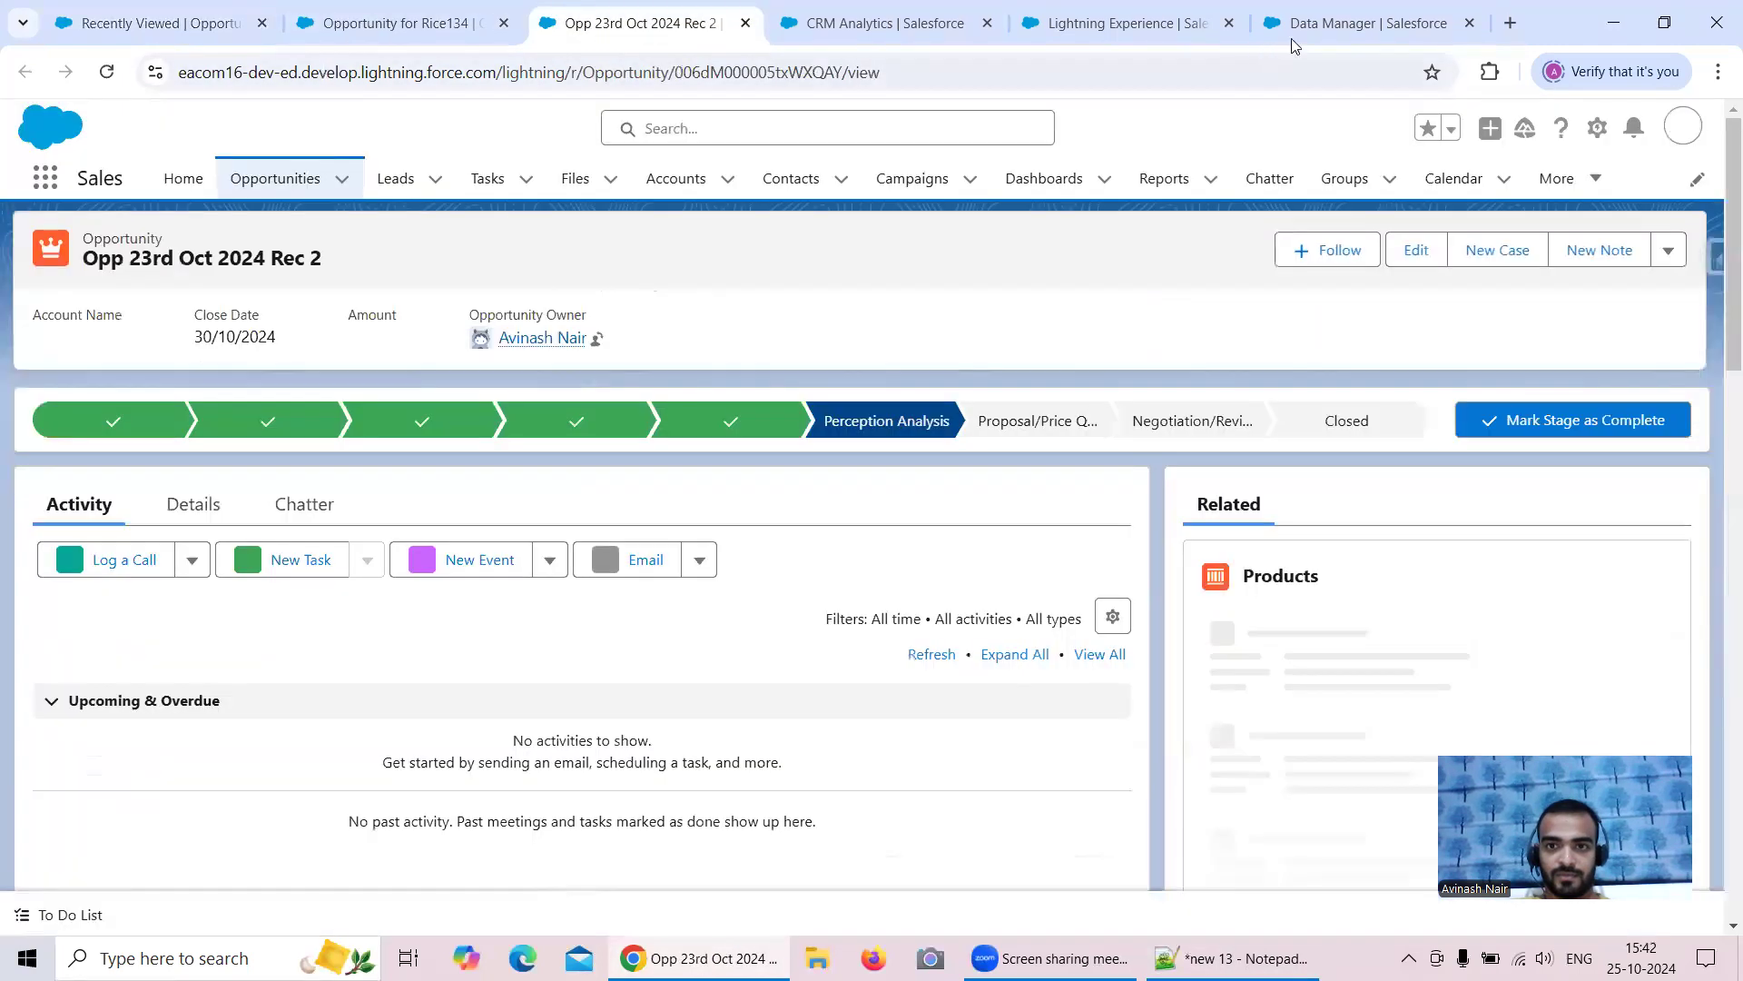
# Step: Return to the OpportunityAge expression and complete its else branch as daysBetween(CreateDate_sec_epoch, CloseDate_sec_epoch) end
pyautogui.click(1368, 23)
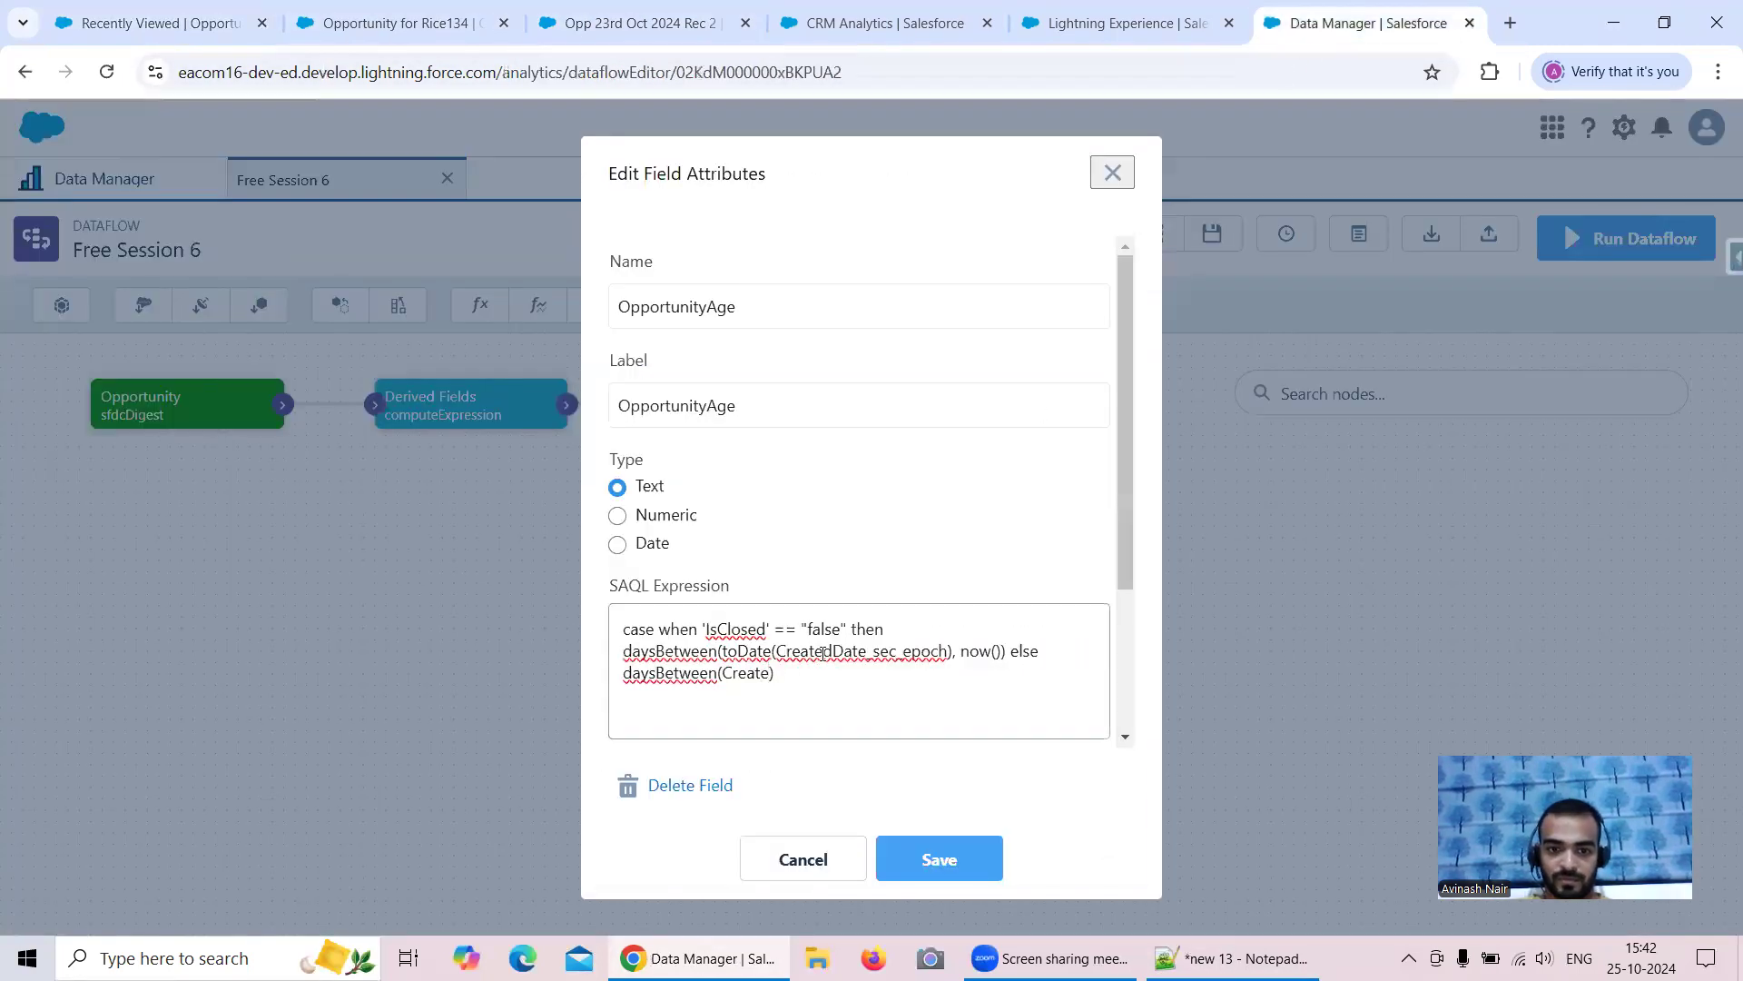
pyautogui.write('Date')
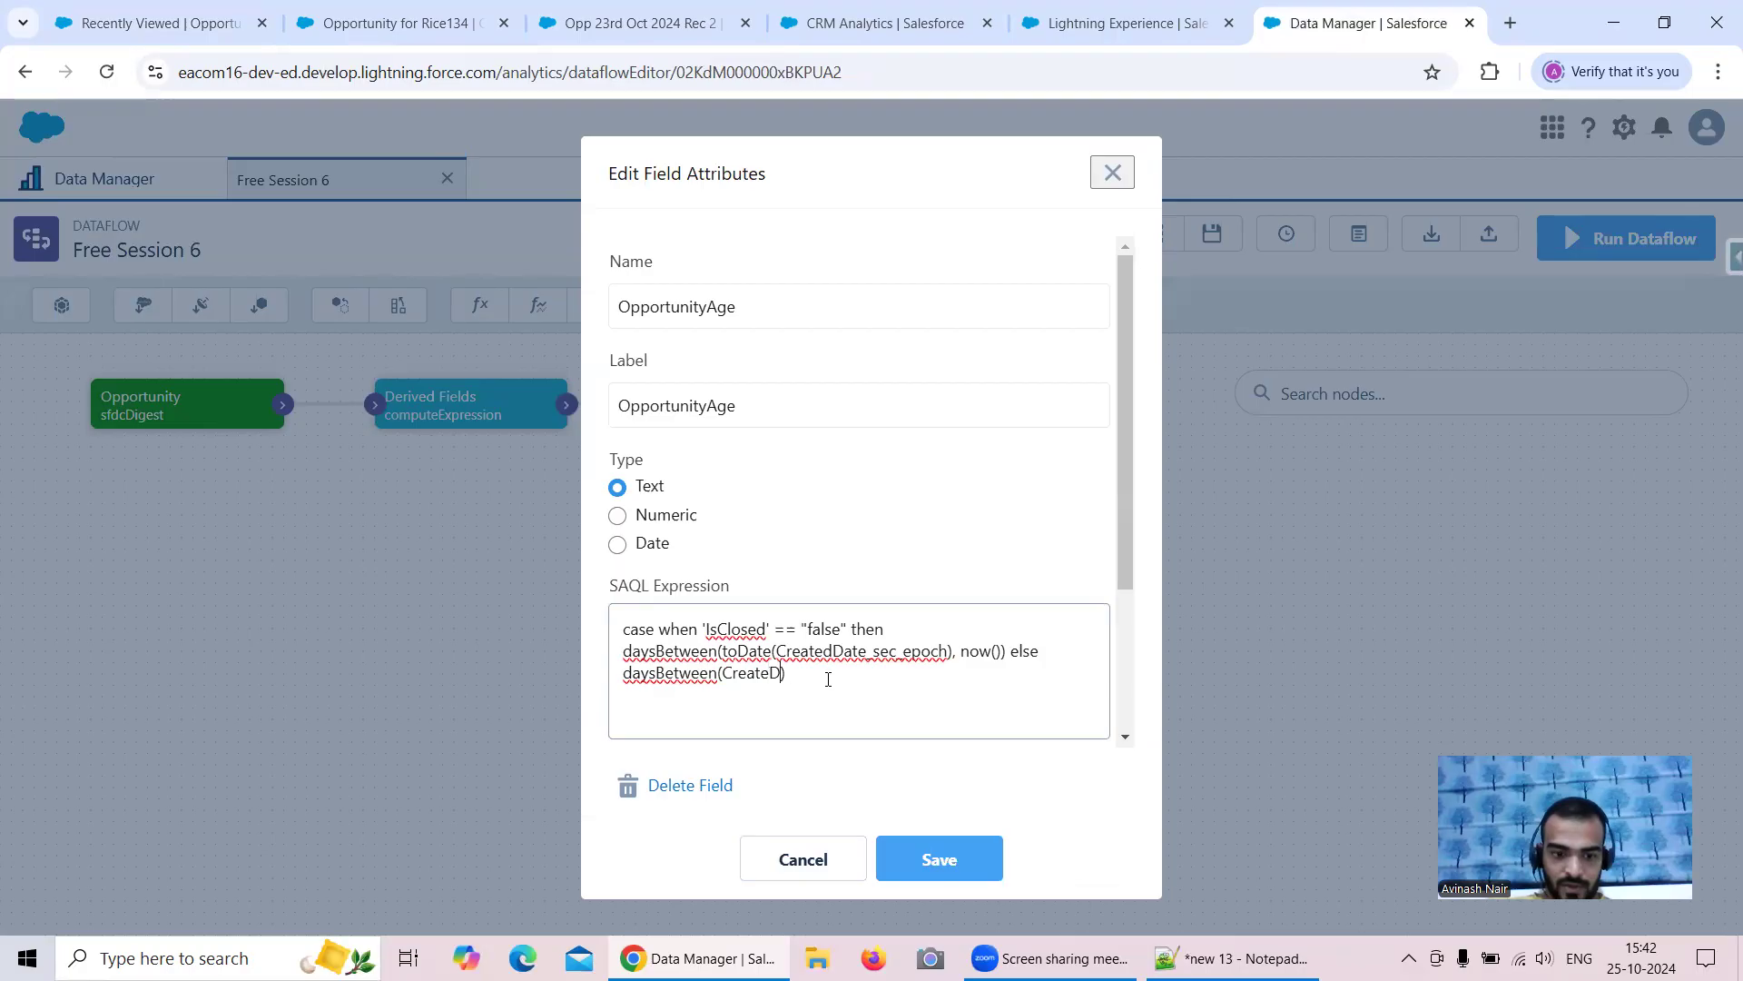
pyautogui.write('_sec_')
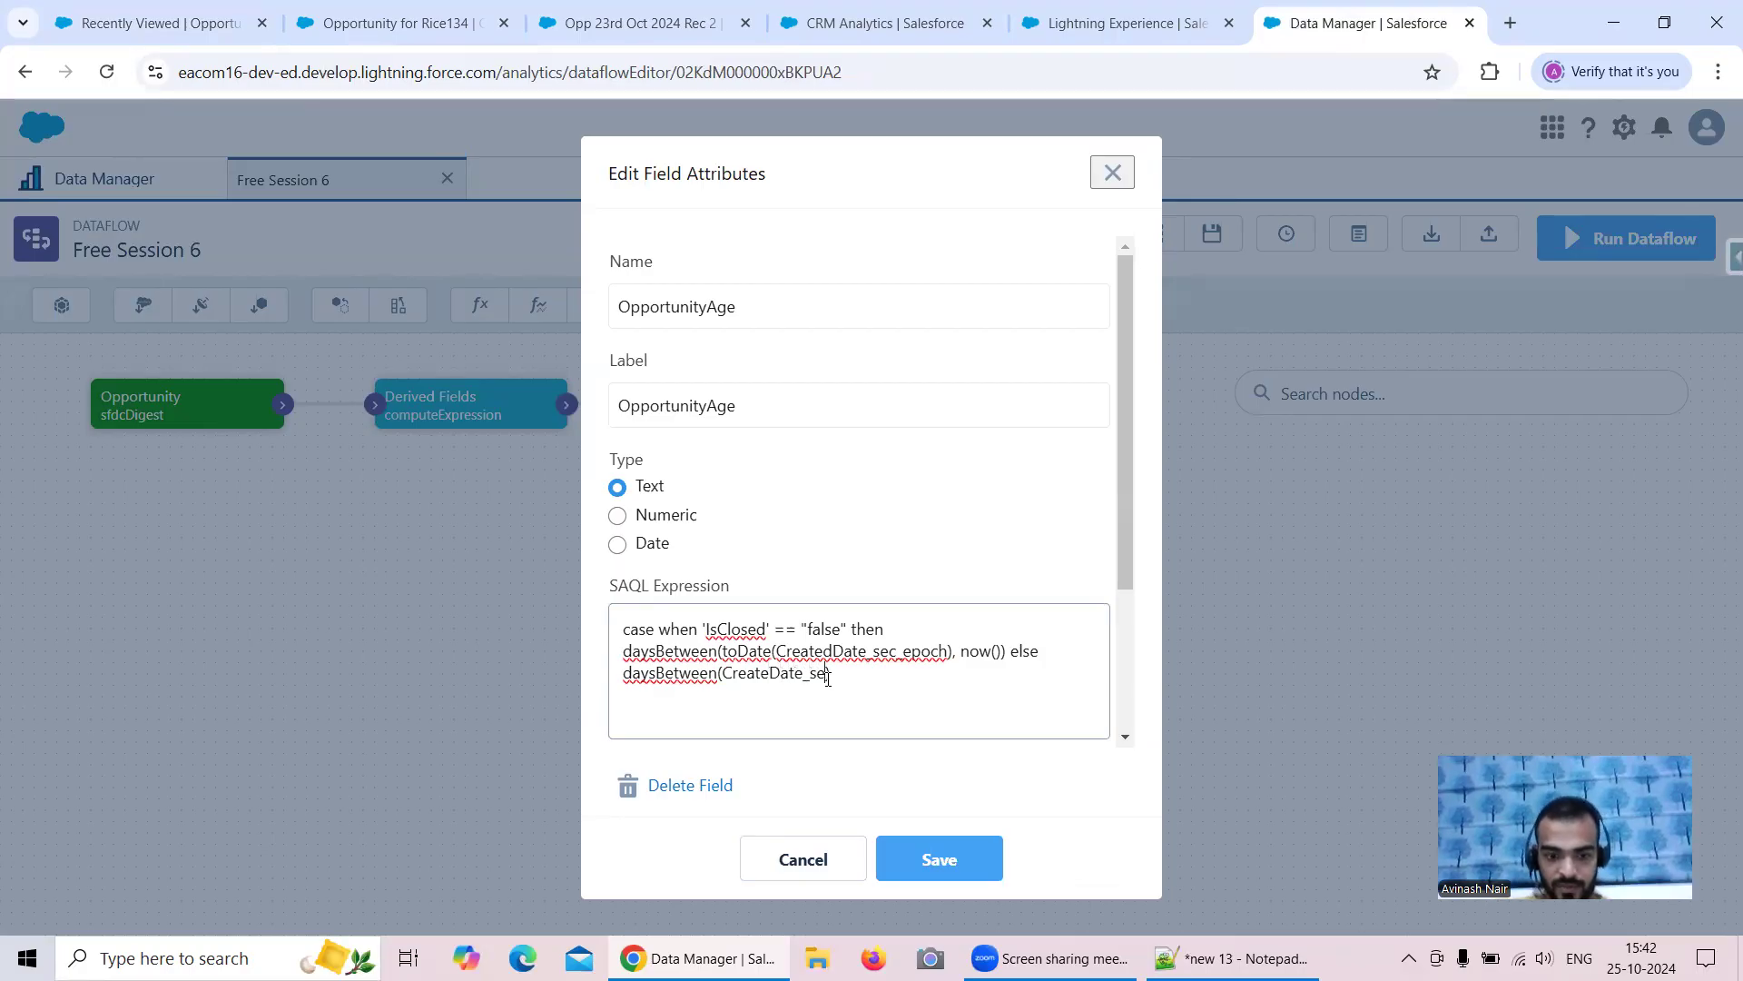
pyautogui.write('epoch')
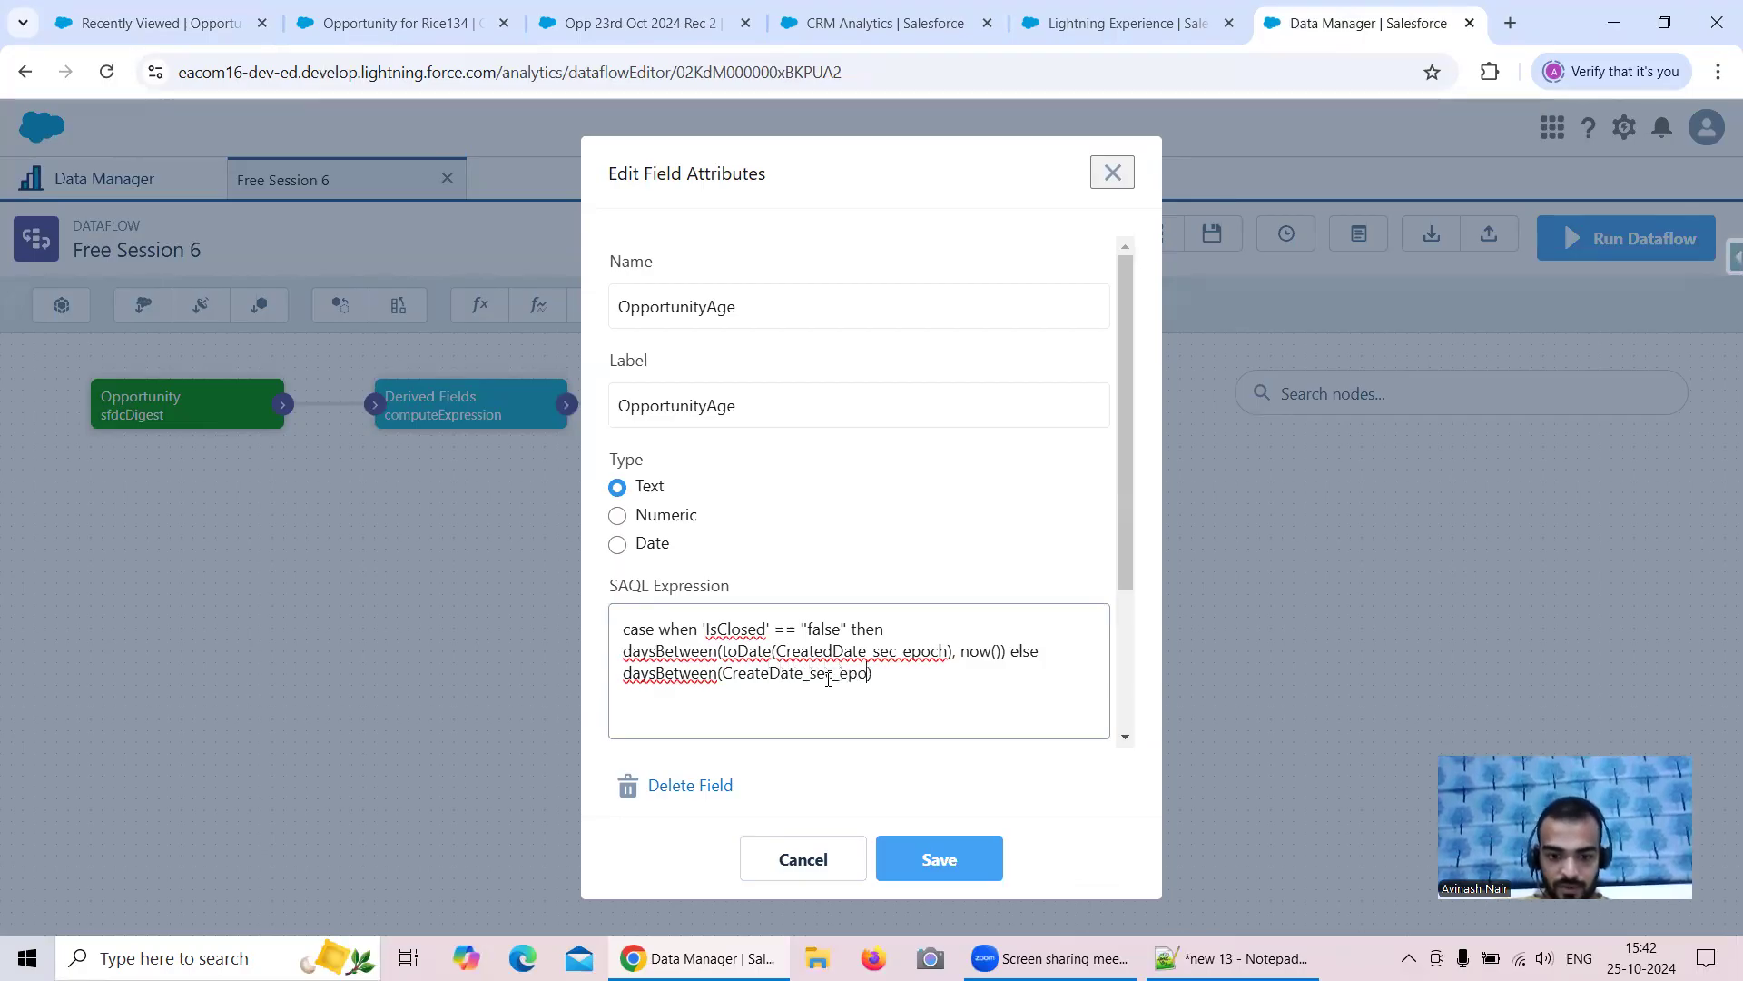
pyautogui.write(', ')
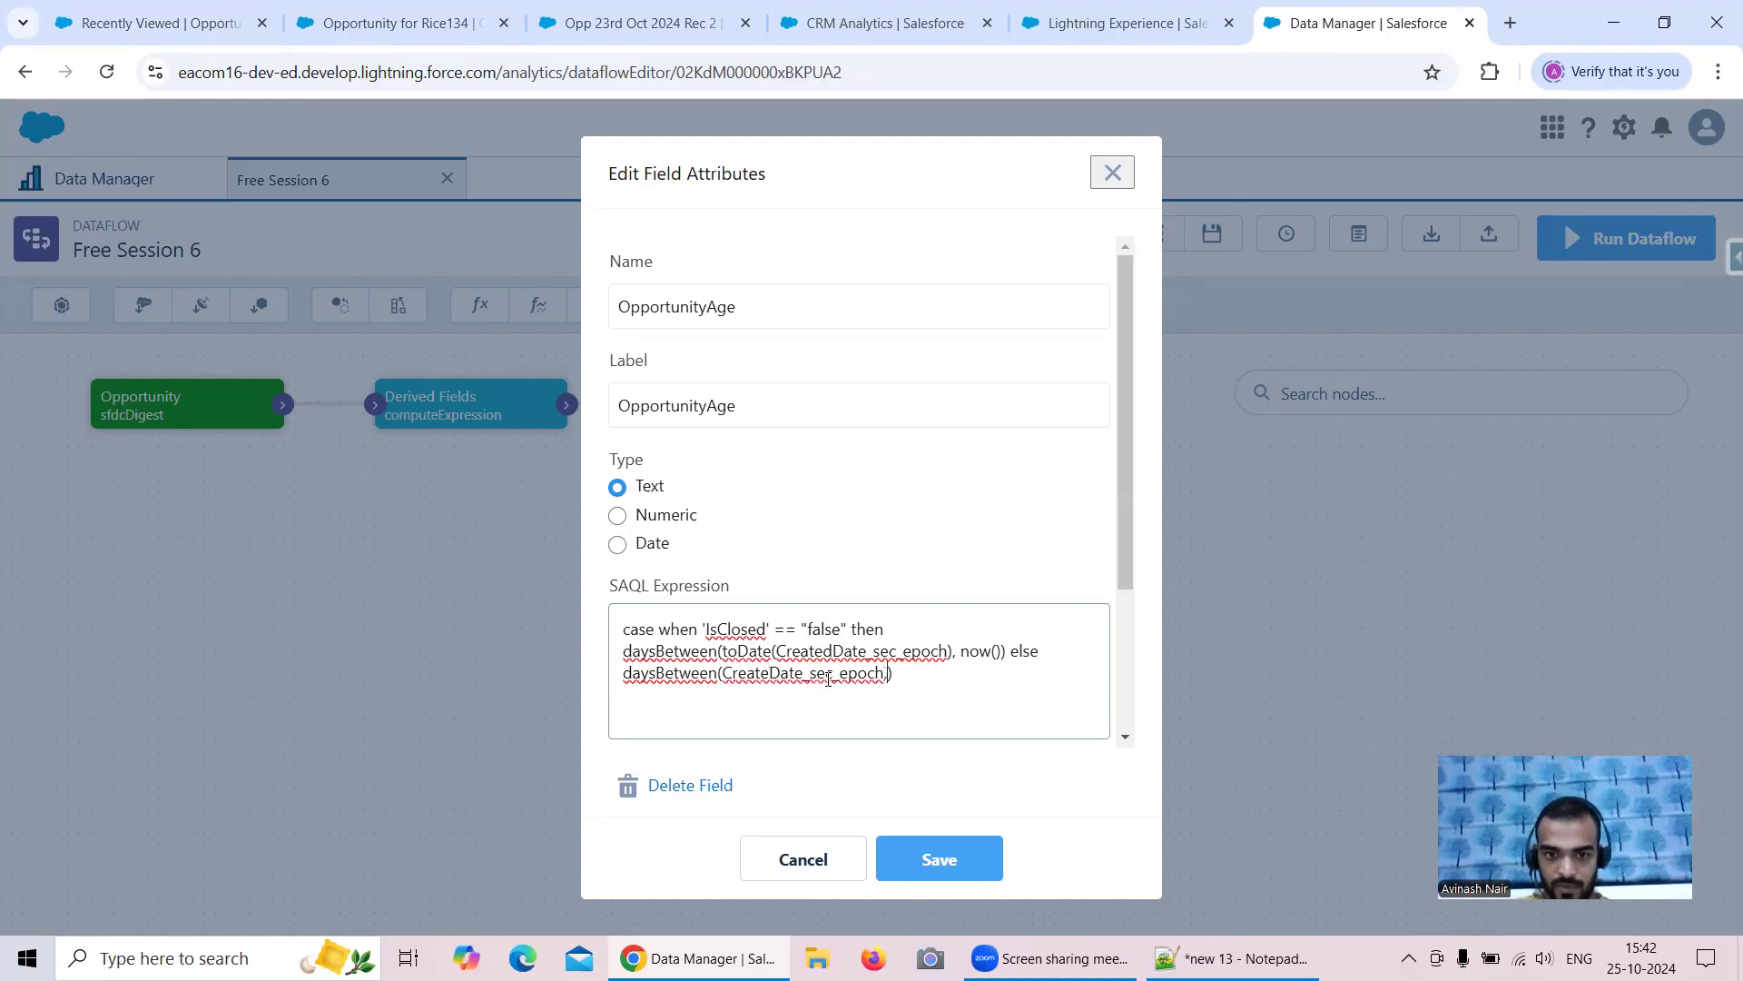
pyautogui.write('CloseDa')
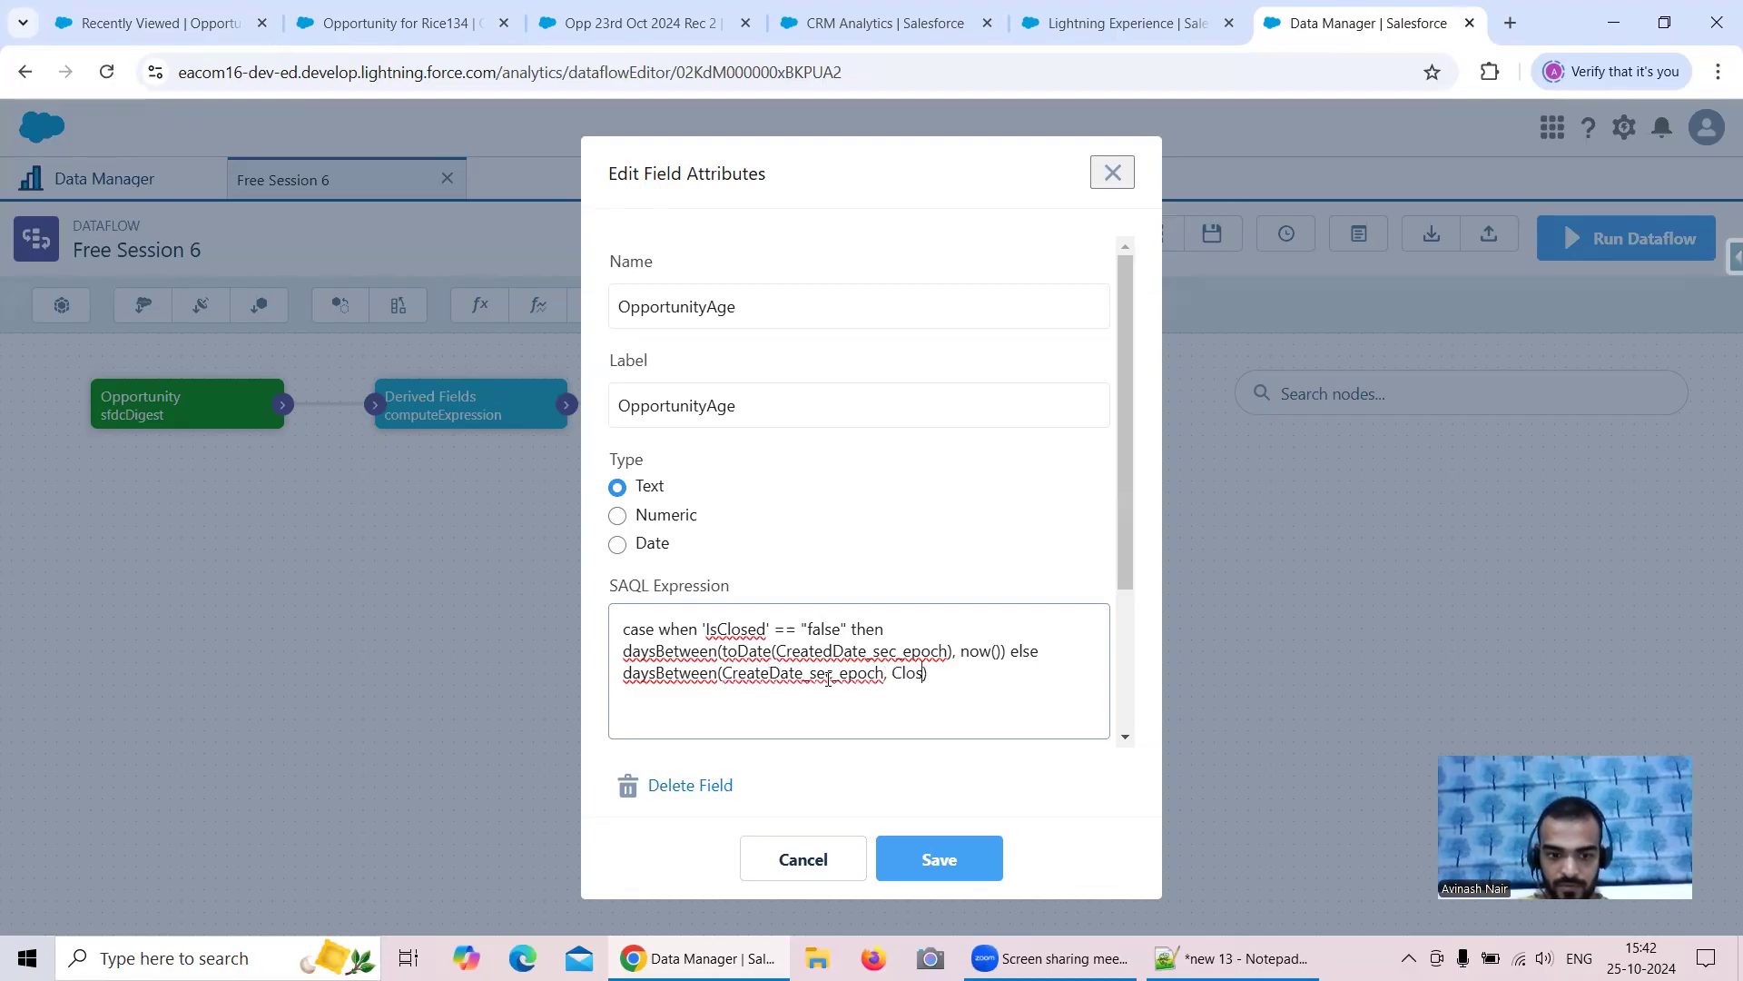
pyautogui.write('te_sec')
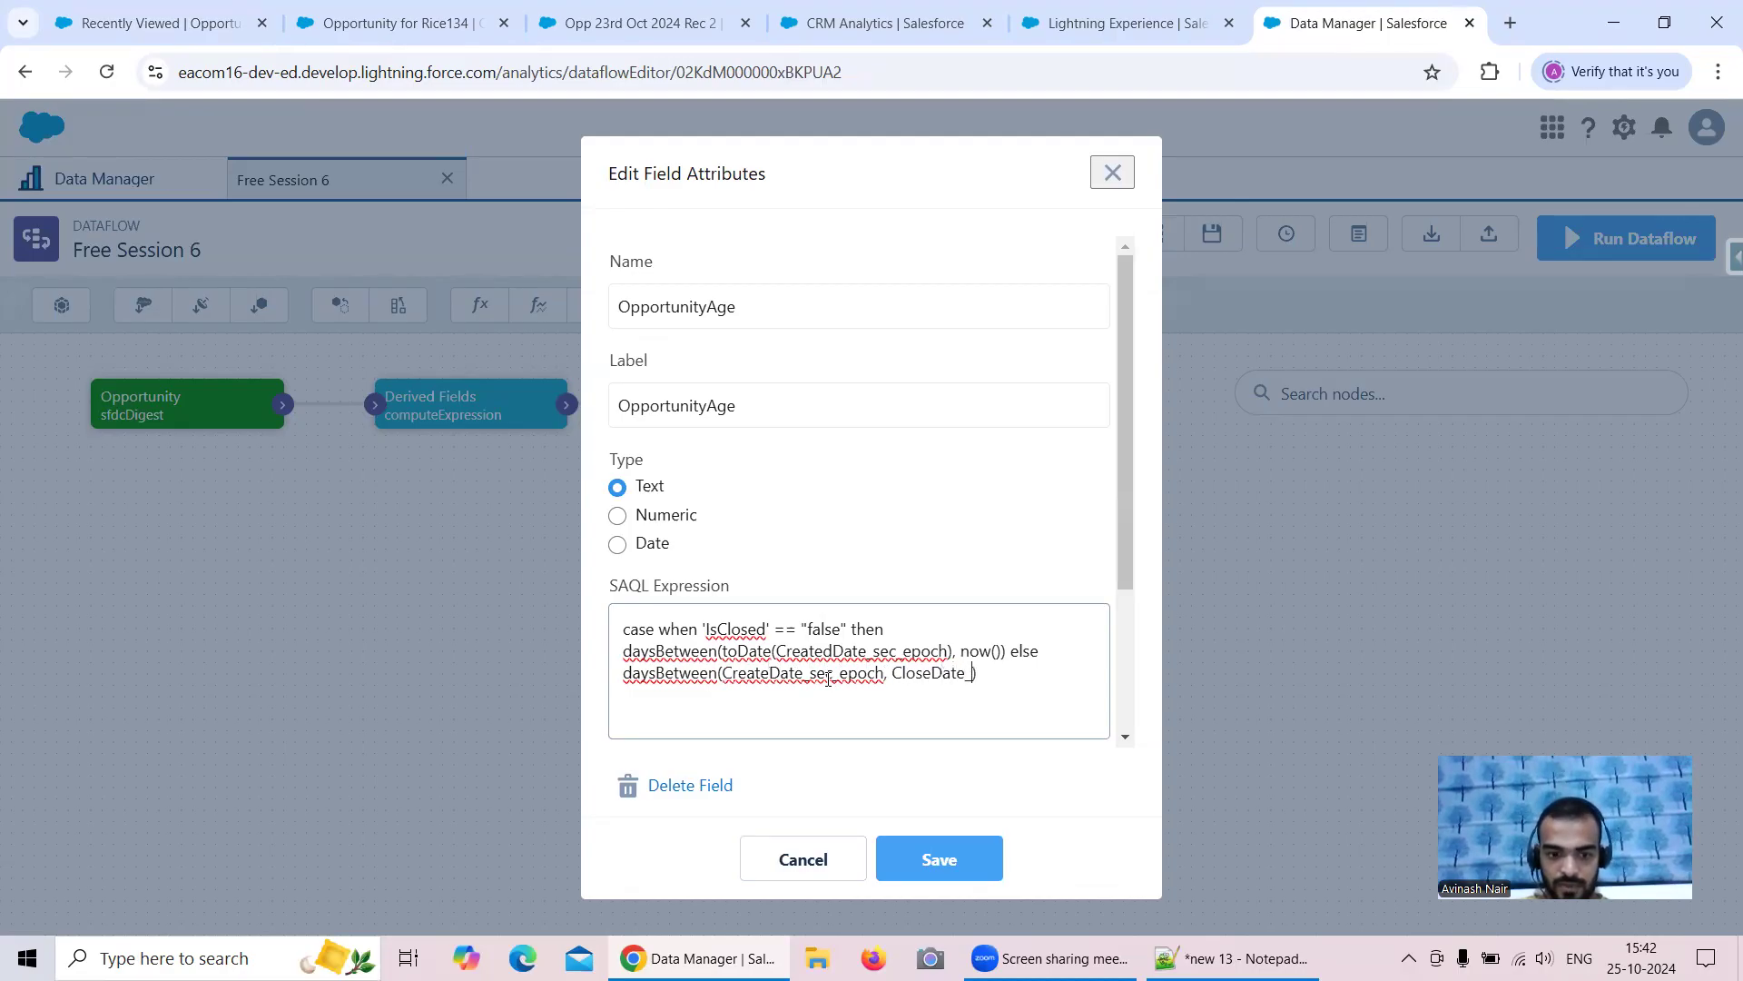
pyautogui.write('_epoch) e')
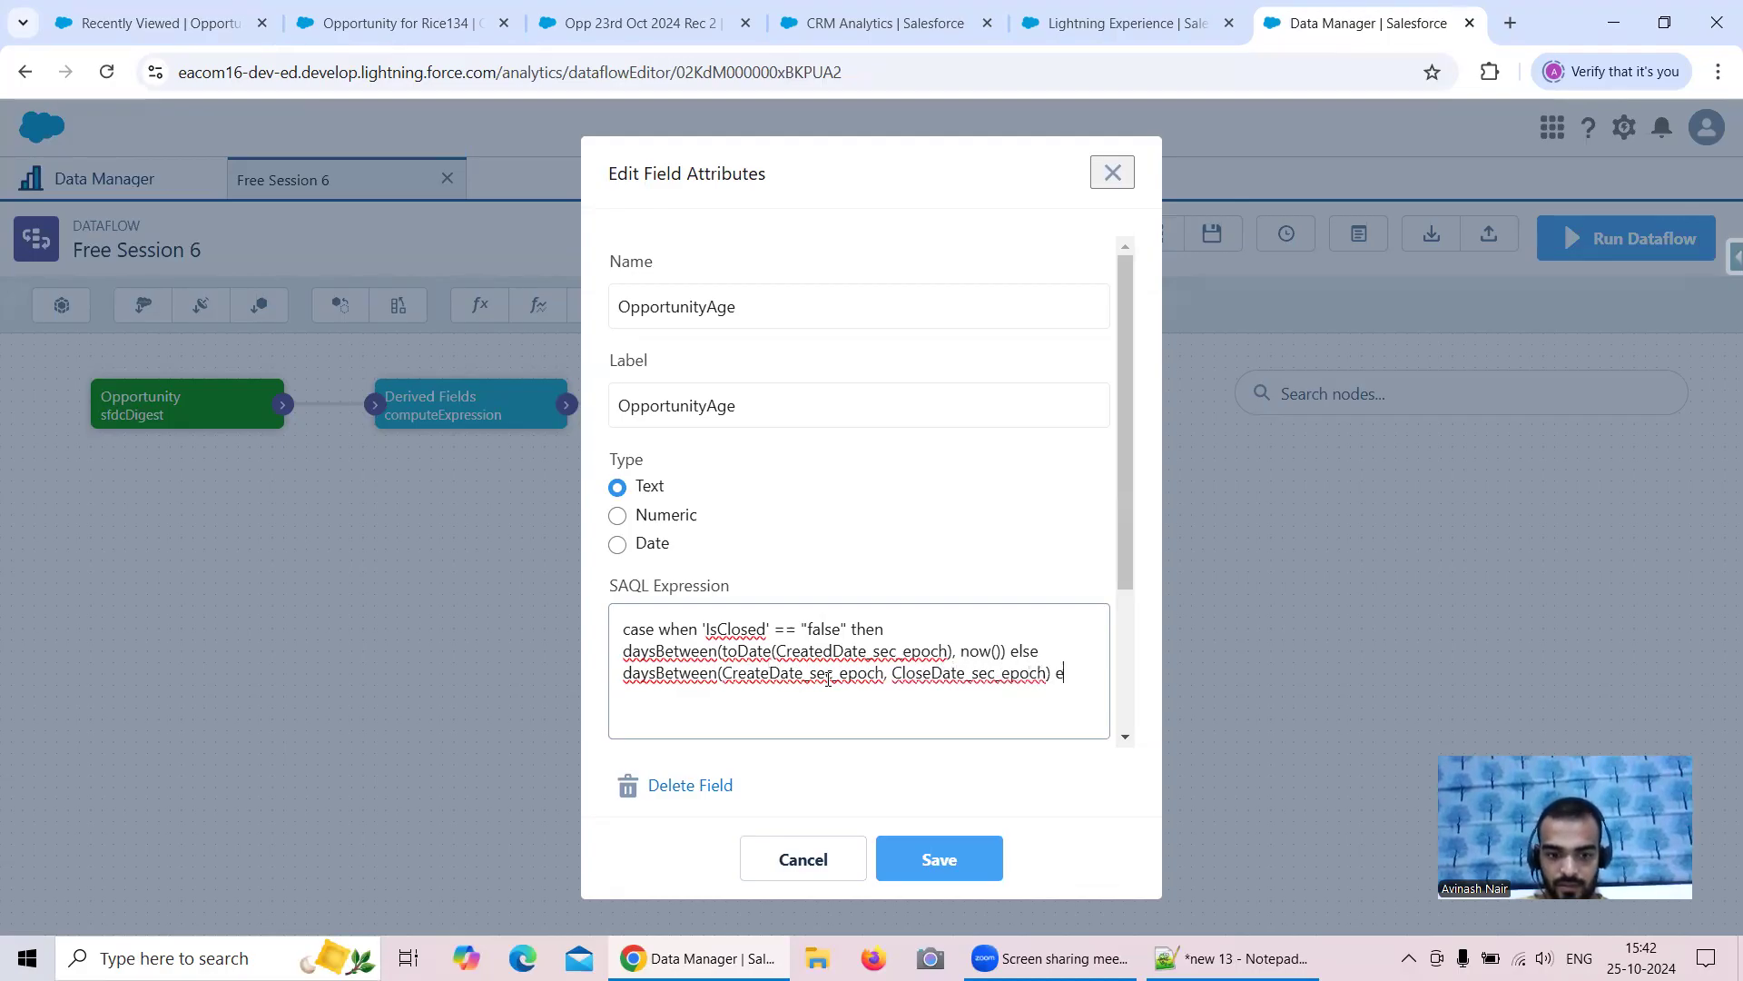
pyautogui.write('nd')
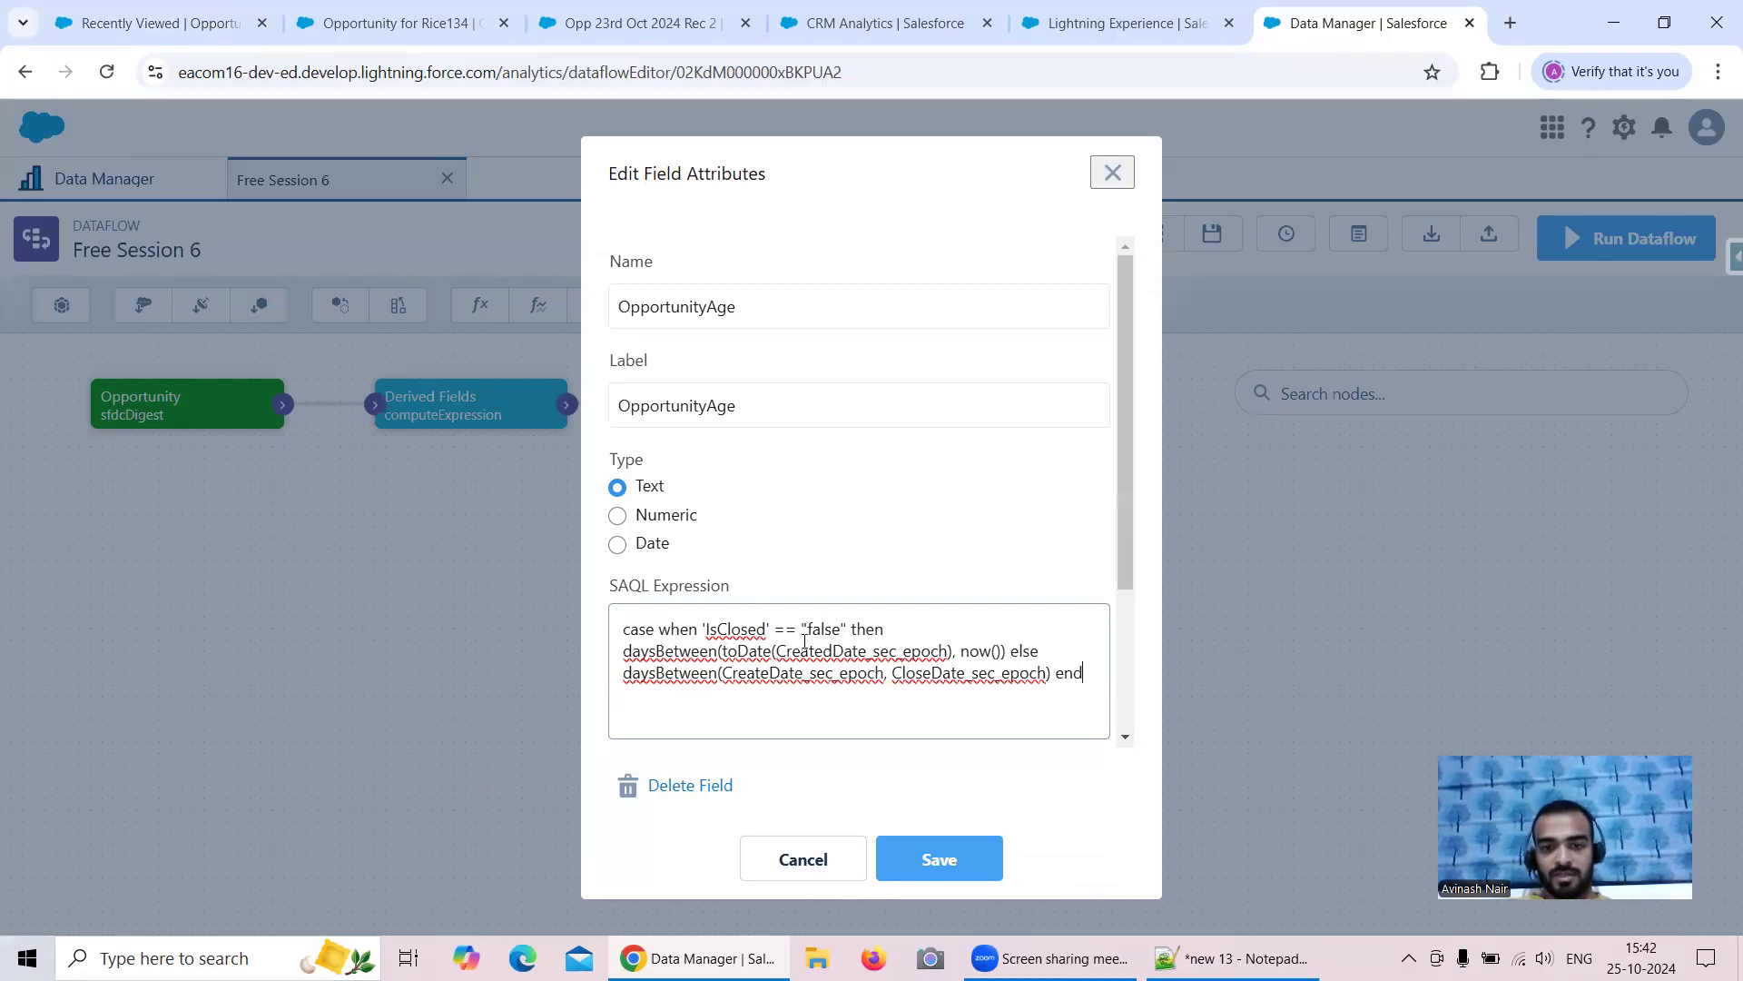
# Step: Make OpportunityAge a numeric field with precision 6 and scale 0
pyautogui.click(617, 516)
pyautogui.scroll(-3, 788, 552)
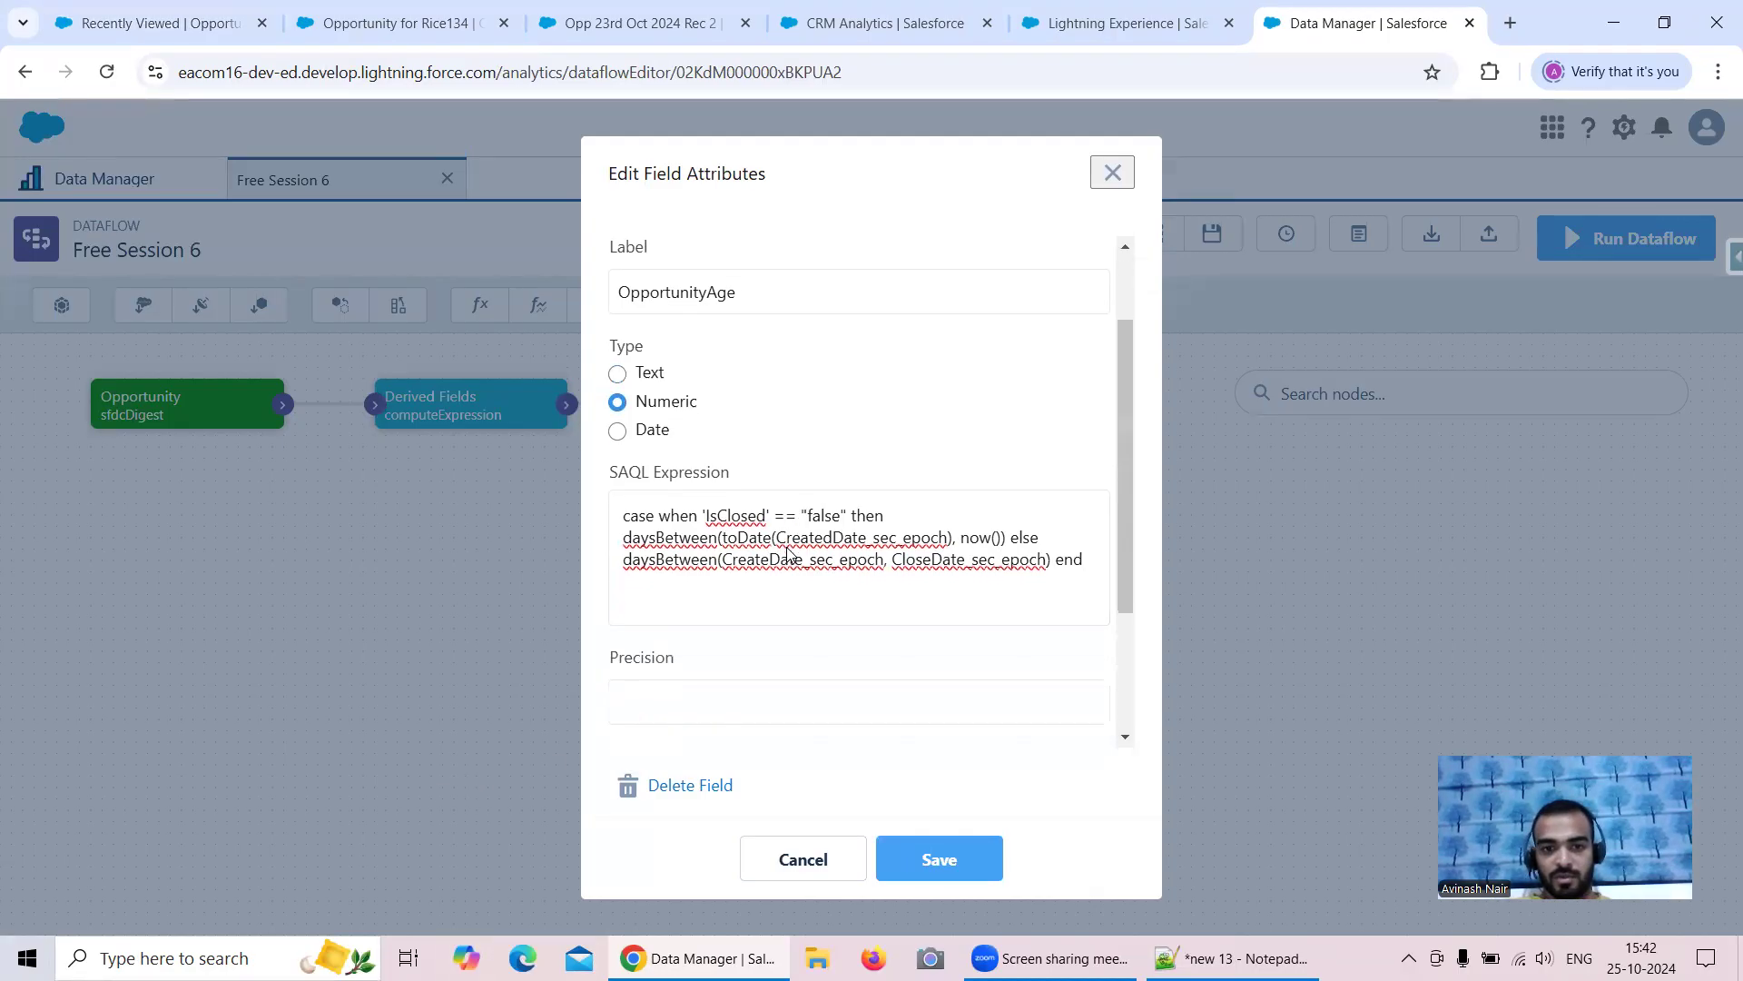
pyautogui.click(666, 503)
pyautogui.write('6')
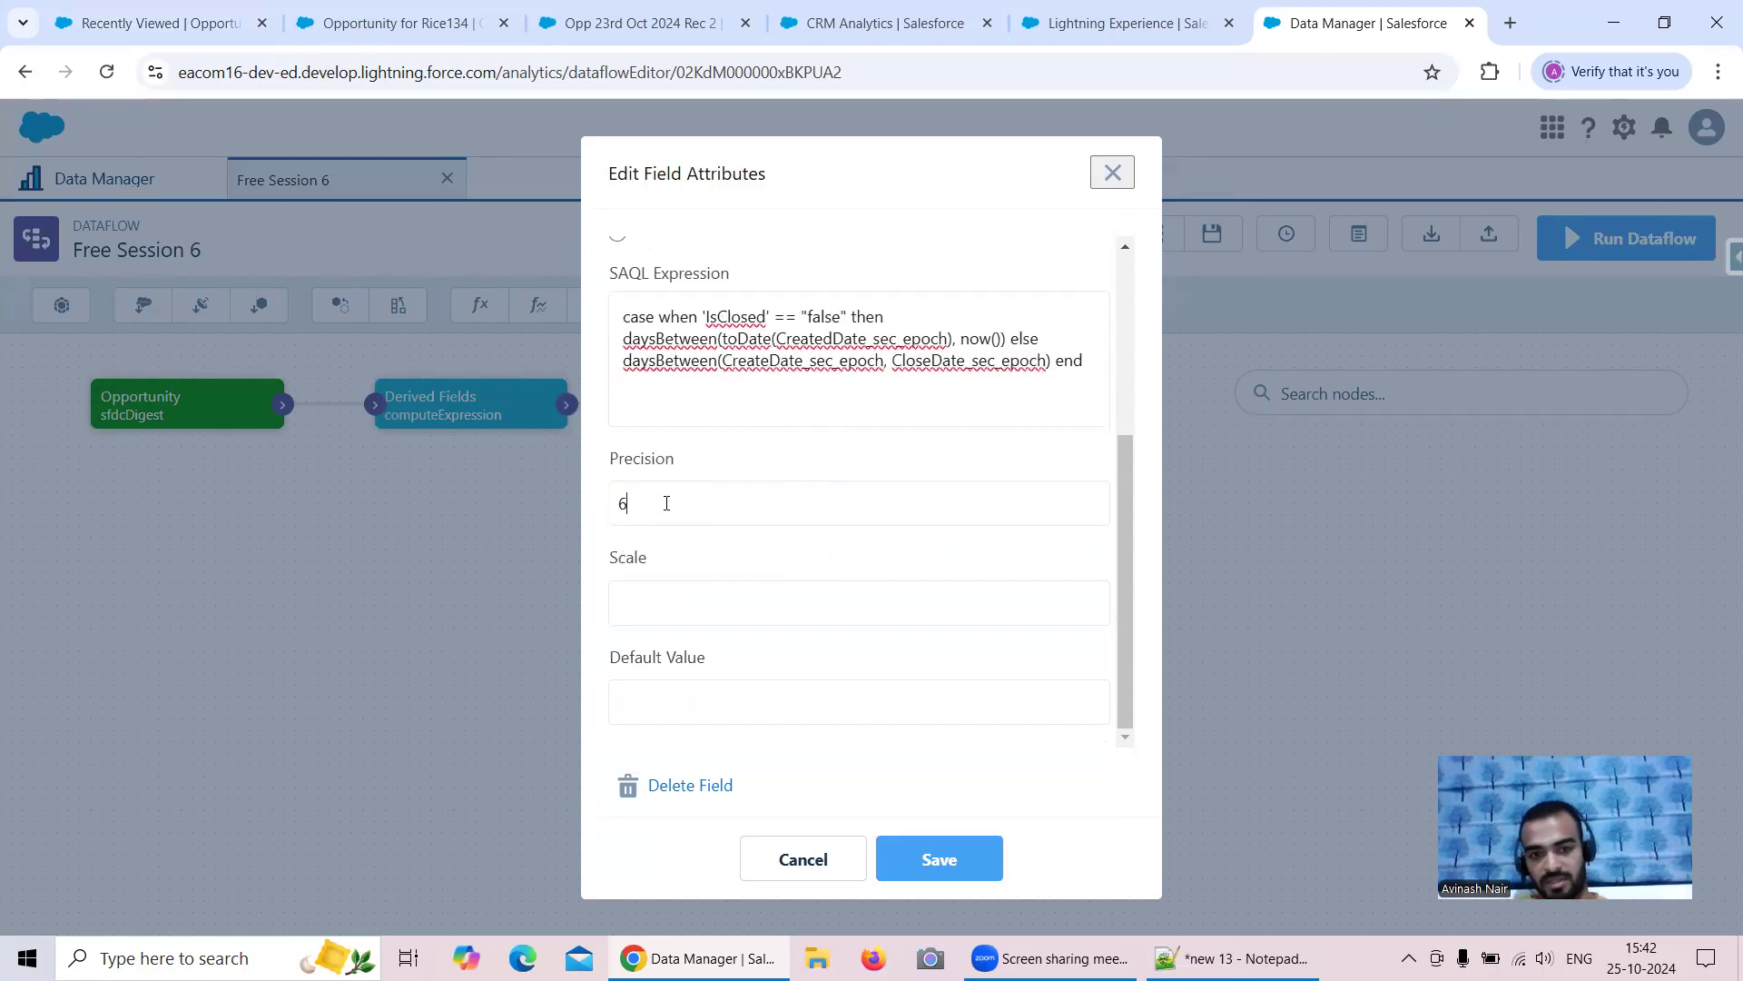
pyautogui.click(696, 603)
pyautogui.write('0')
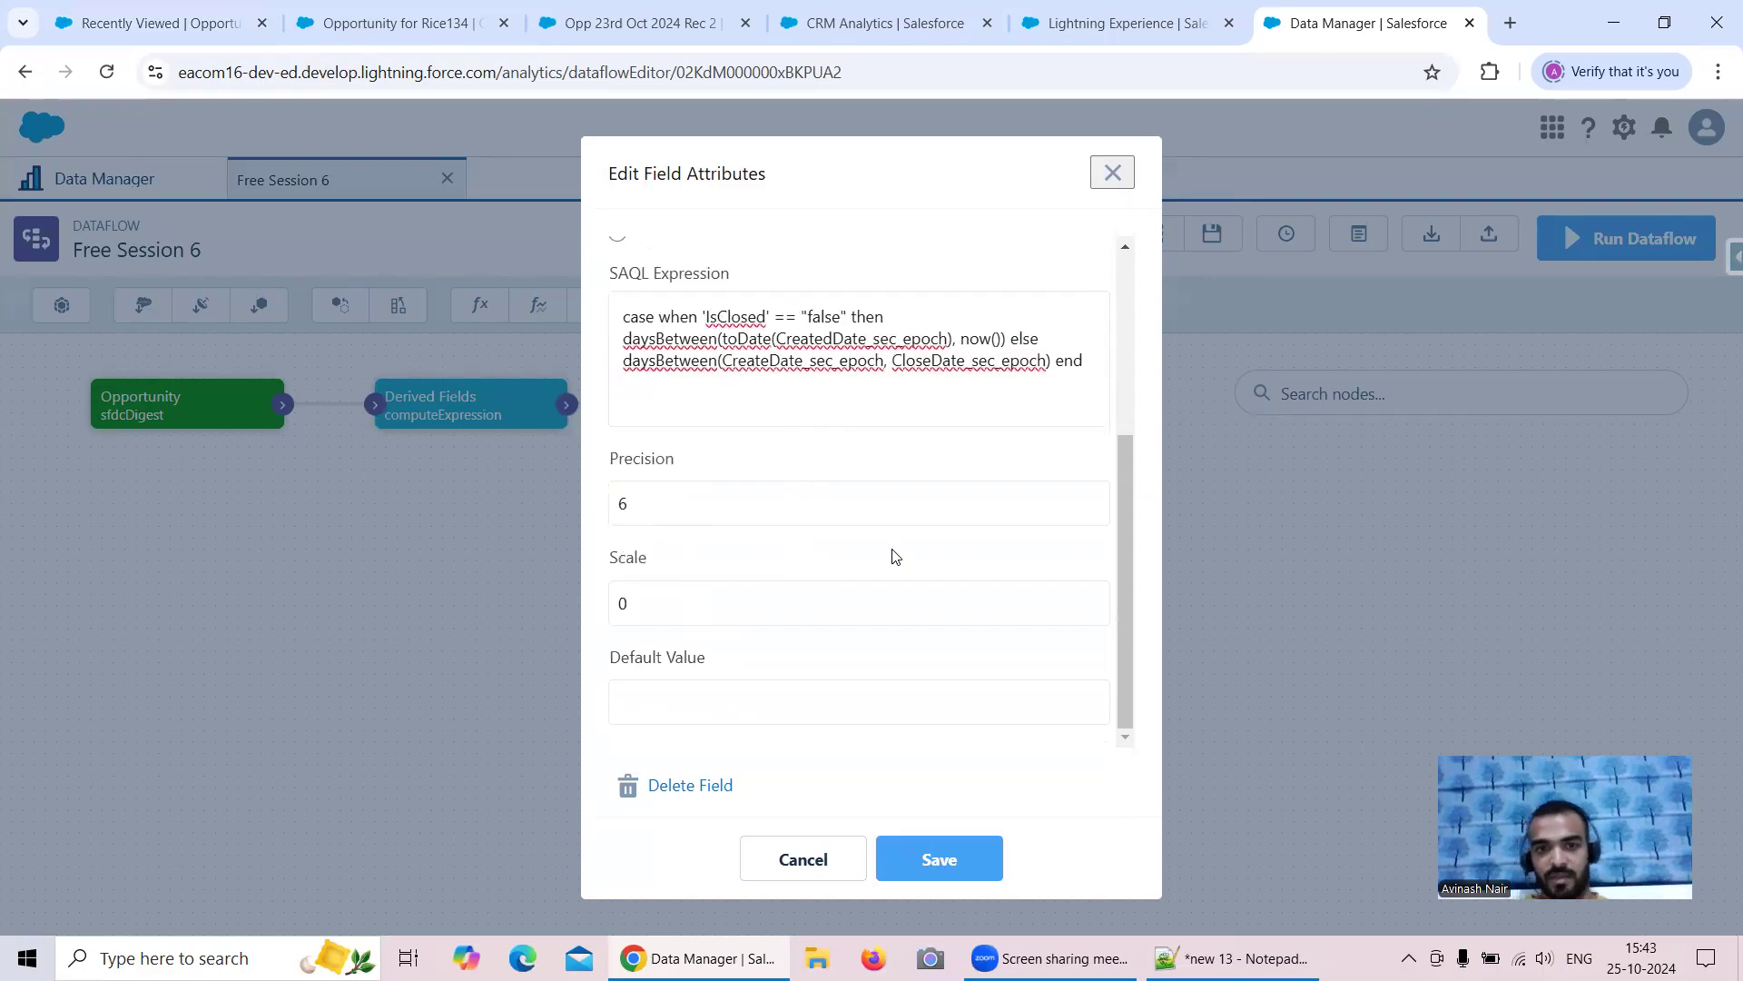
# Step: Check the create and close date arguments in the else branch and save the OpportunityAge field
pyautogui.scroll(3, 894, 554)
pyautogui.moveTo(724, 588); pyautogui.dragTo(870, 590)
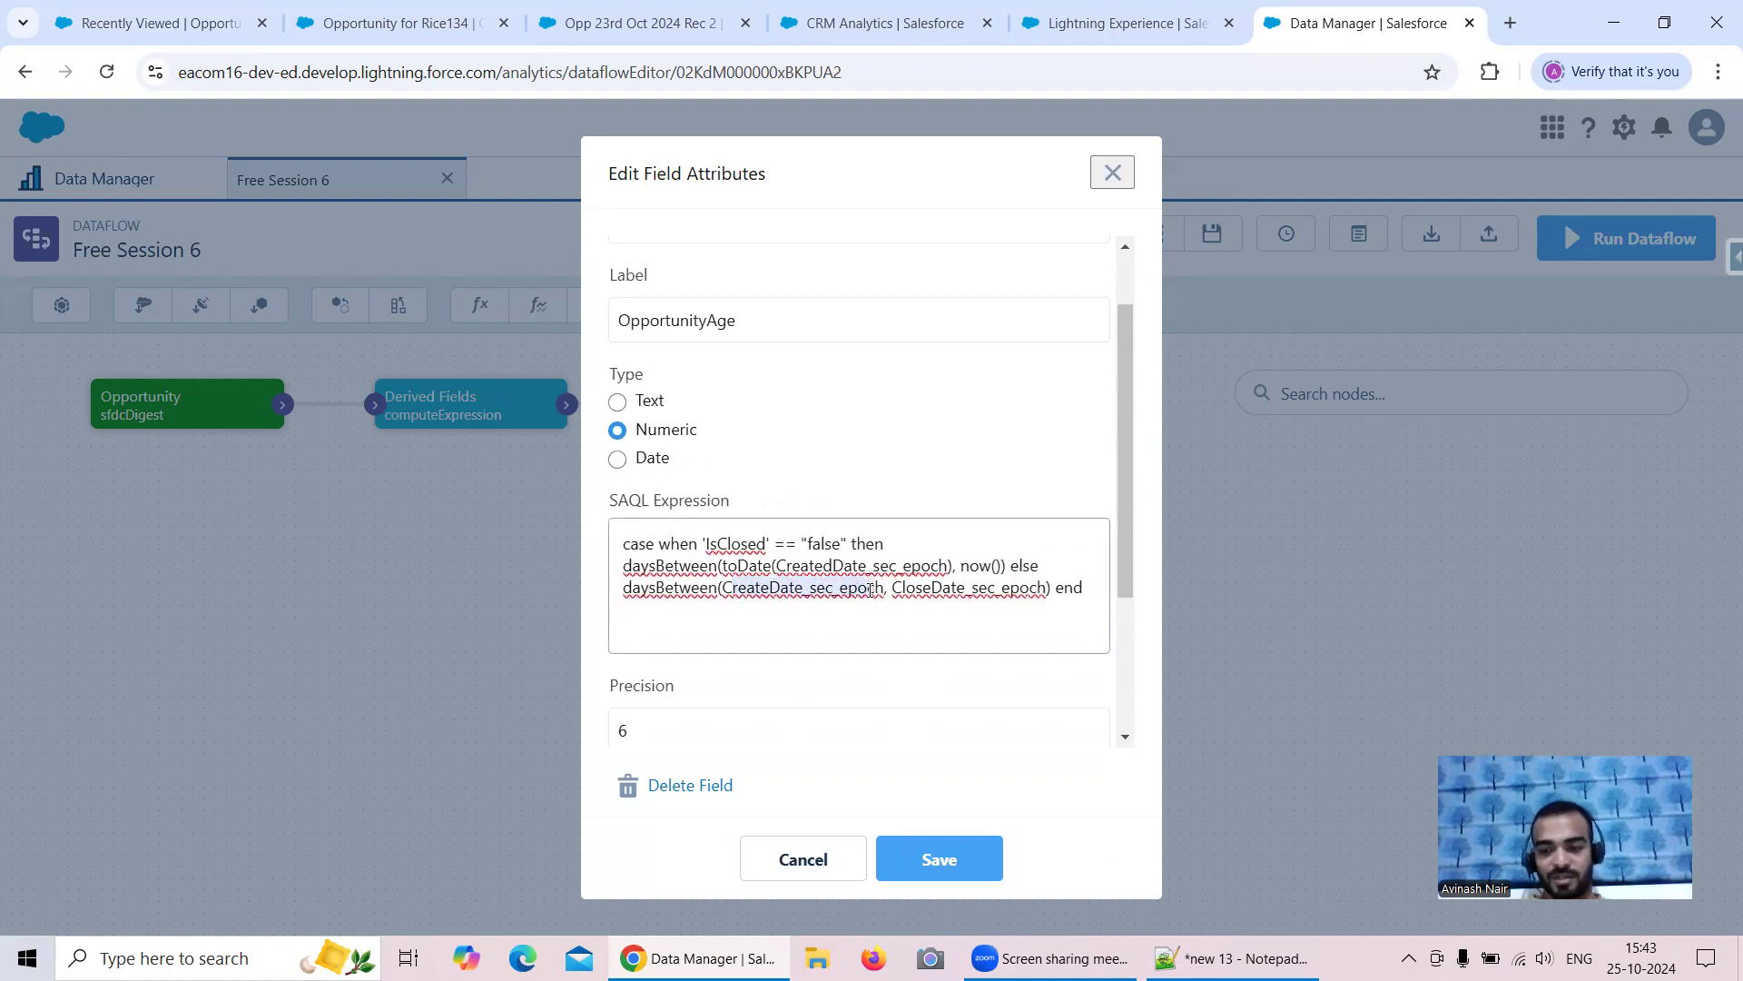
pyautogui.moveTo(892, 589); pyautogui.dragTo(976, 591)
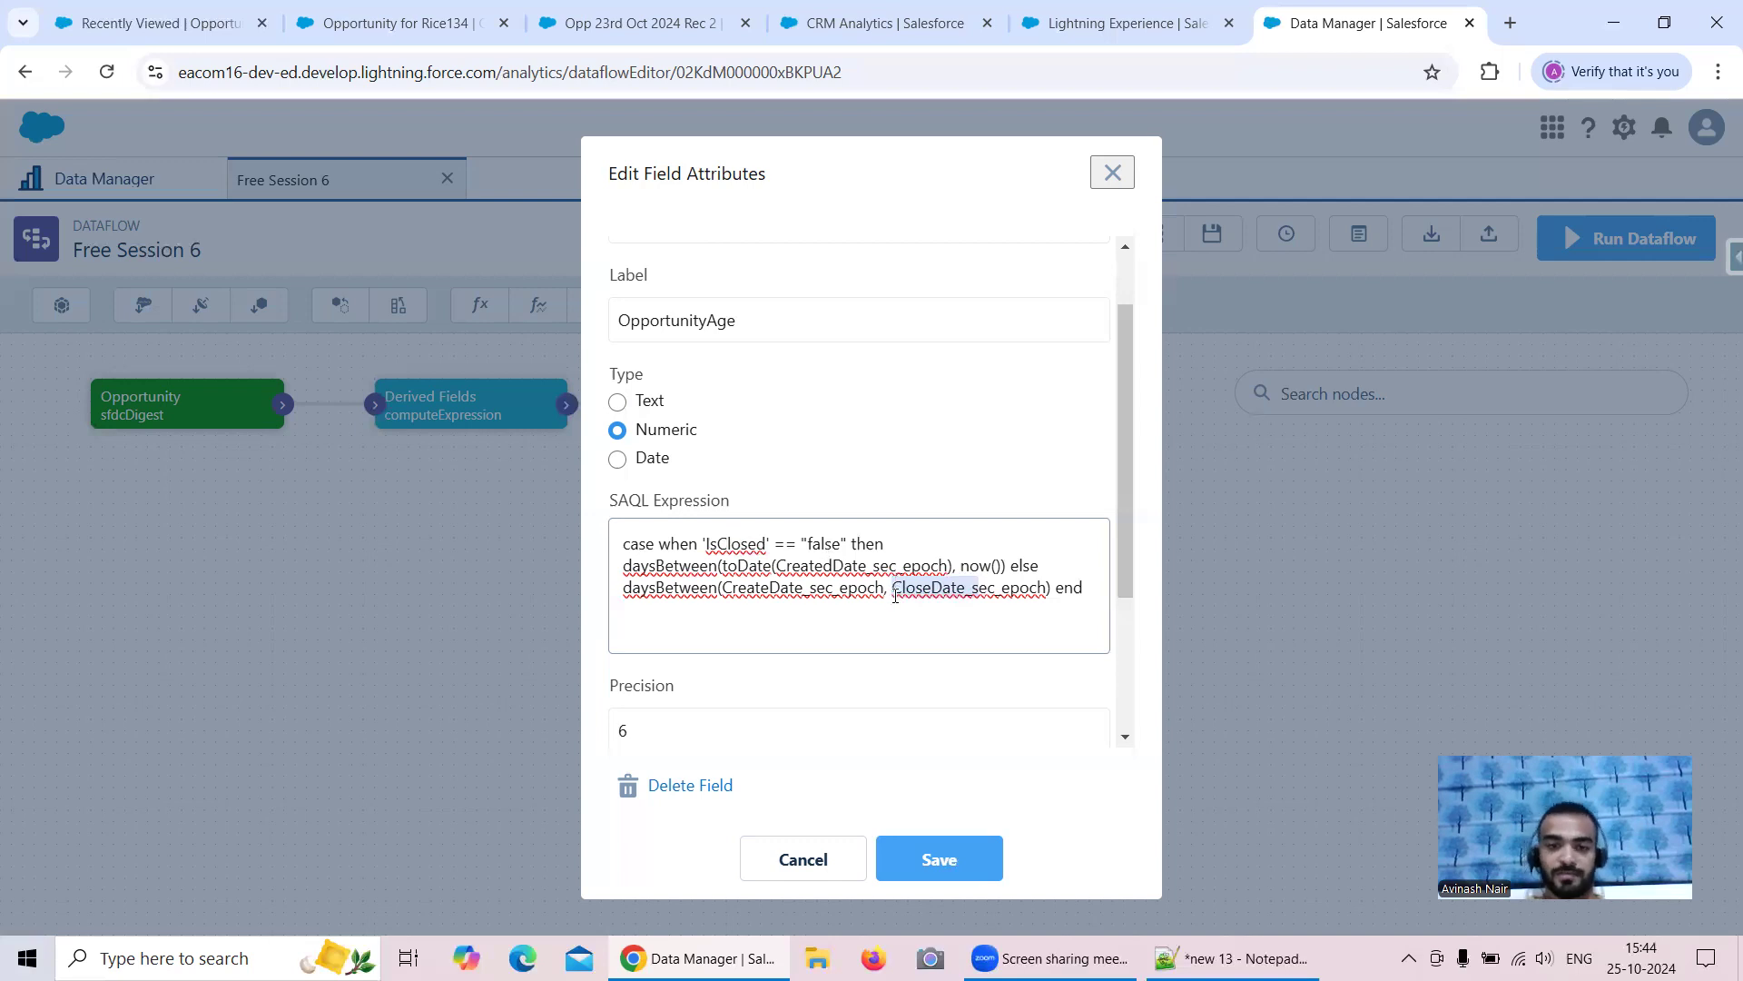
pyautogui.moveTo(892, 588); pyautogui.dragTo(1049, 591)
pyautogui.click(1089, 585)
pyautogui.scroll(1, 1044, 581)
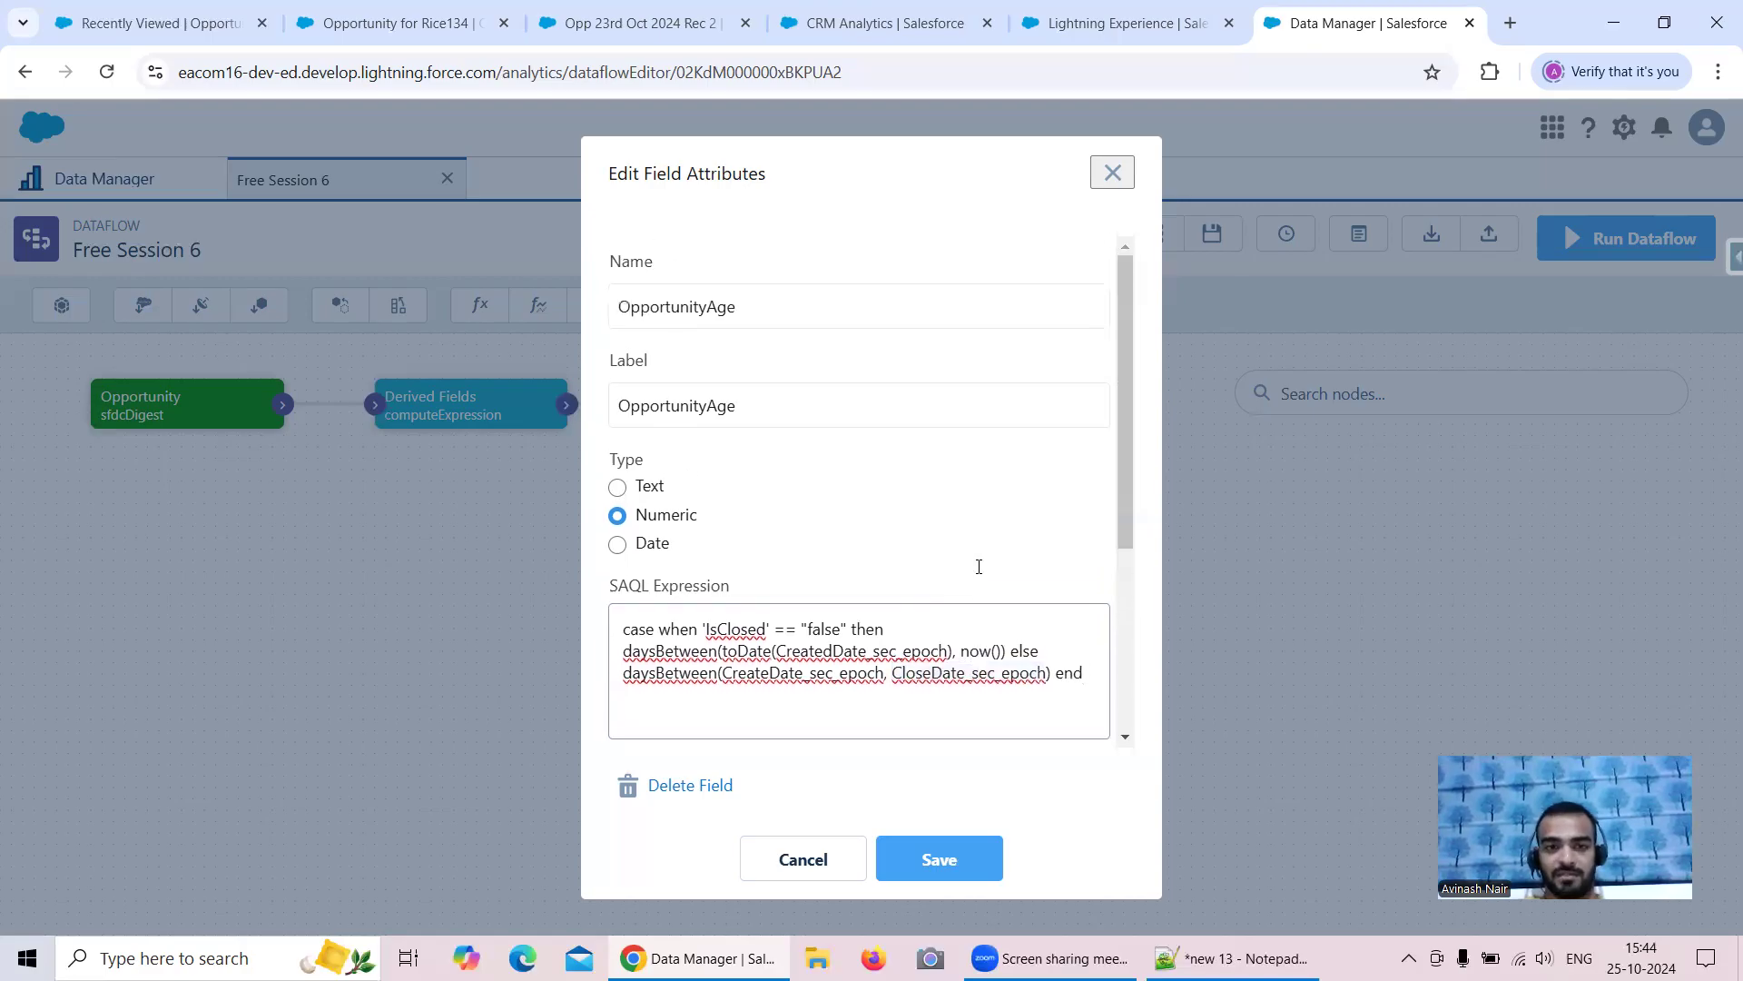
pyautogui.scroll(-2, 980, 568)
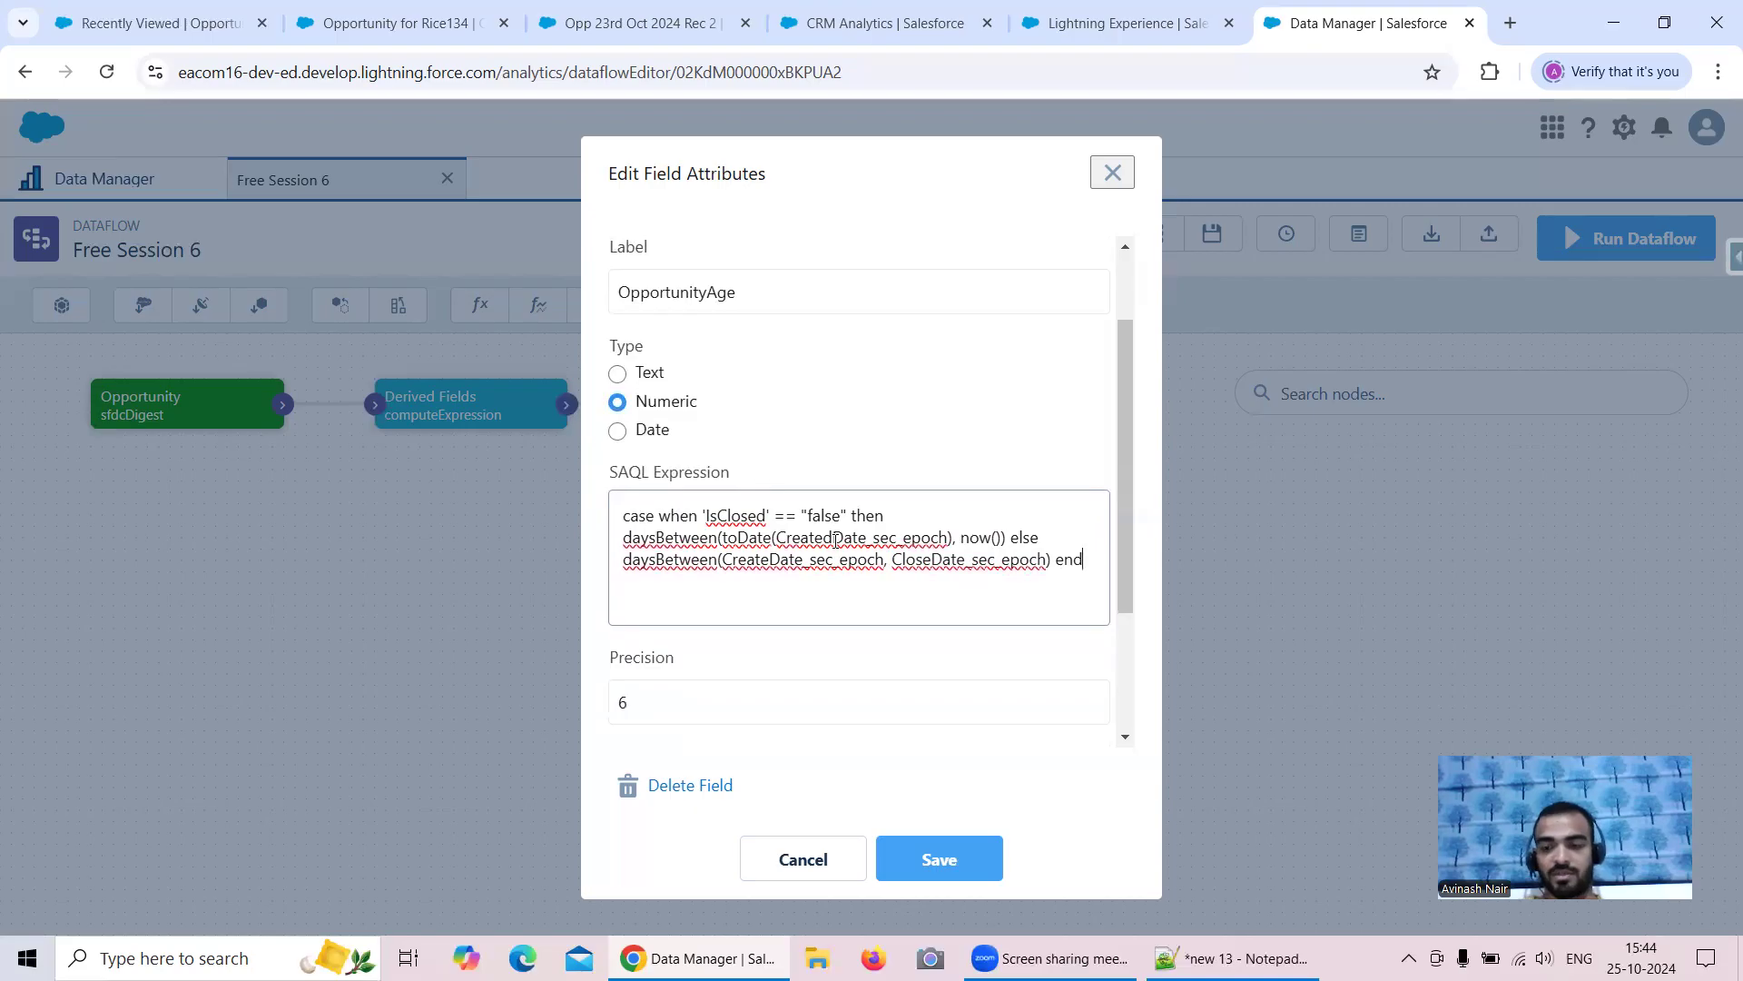
pyautogui.click(938, 858)
# Step: Open the DaysOverlappedForClosingOpportunity field, check the end of its SAQL expression and save the field
pyautogui.scroll(-8, 913, 731)
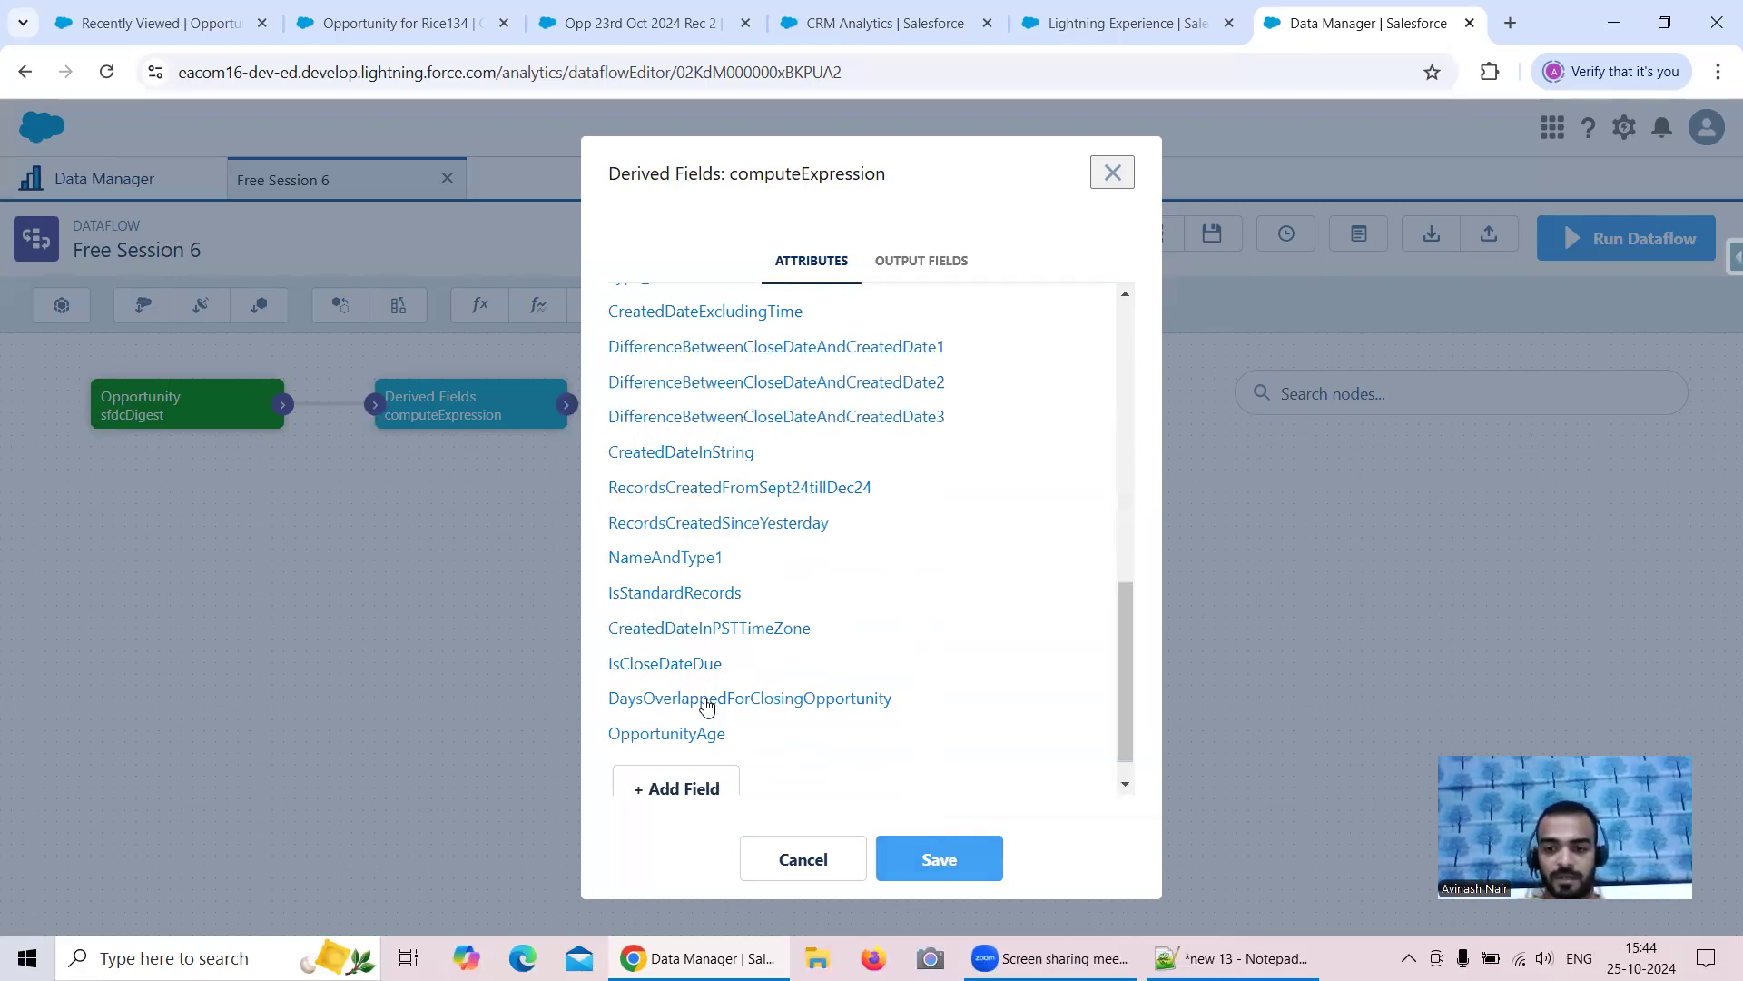
pyautogui.click(707, 700)
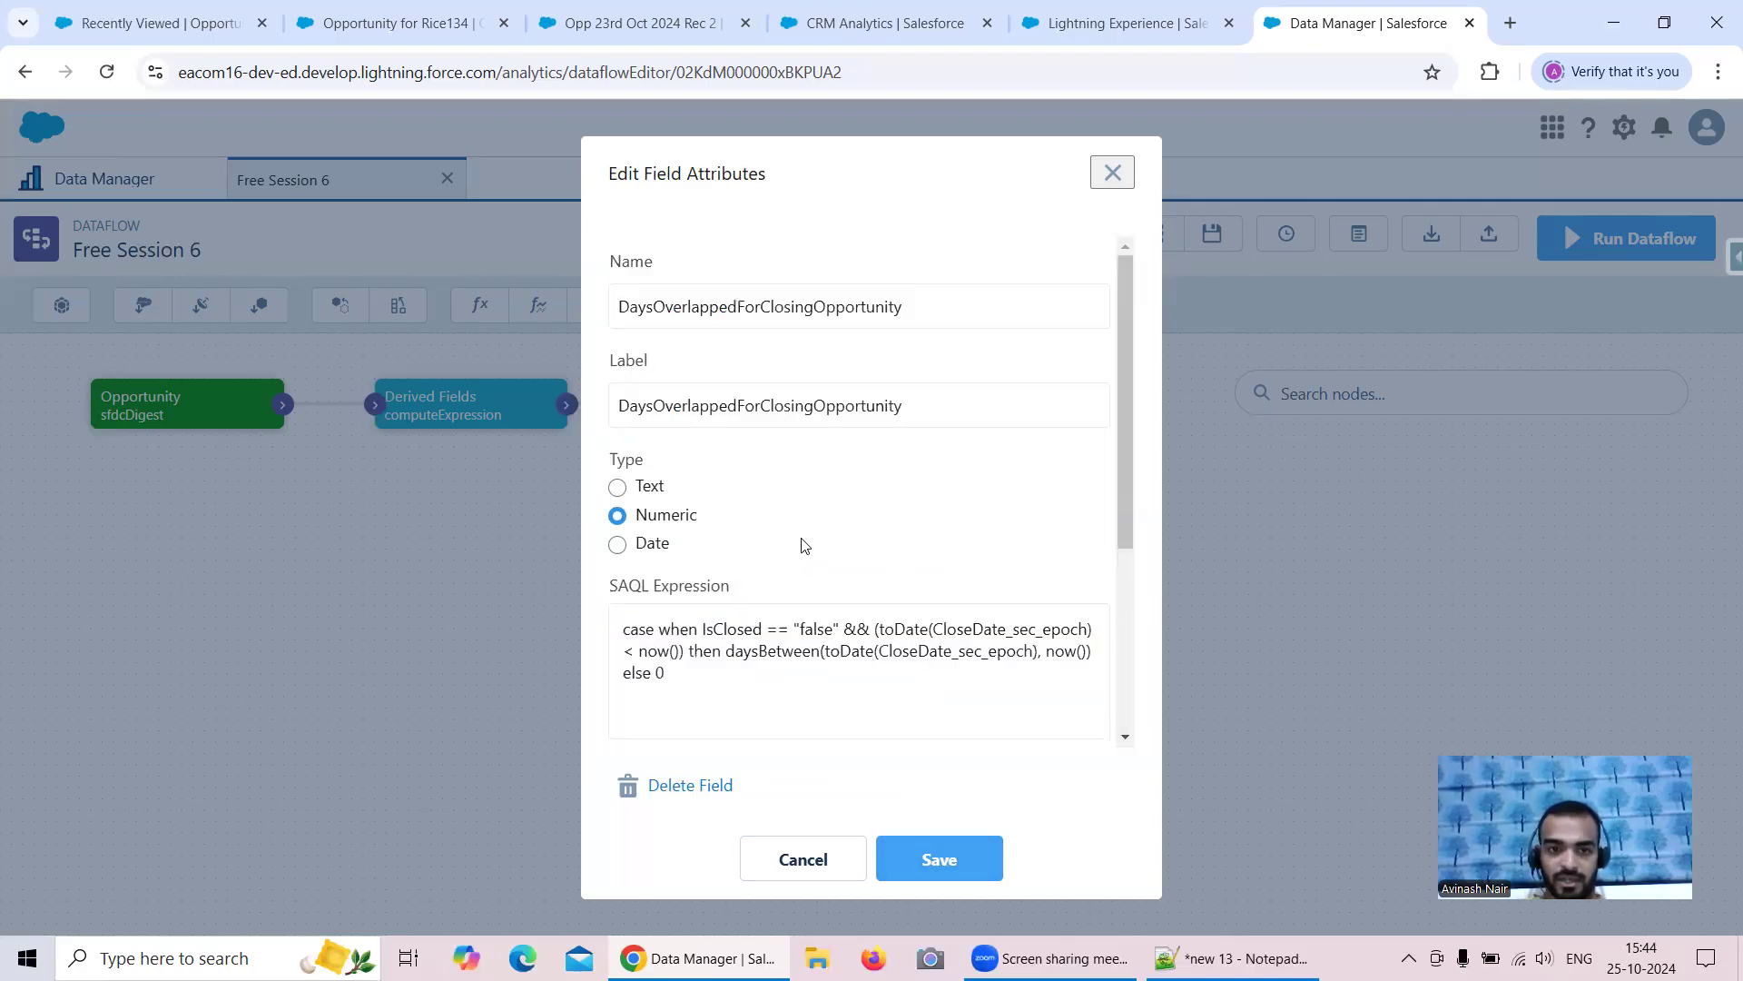
pyautogui.scroll(-1, 815, 554)
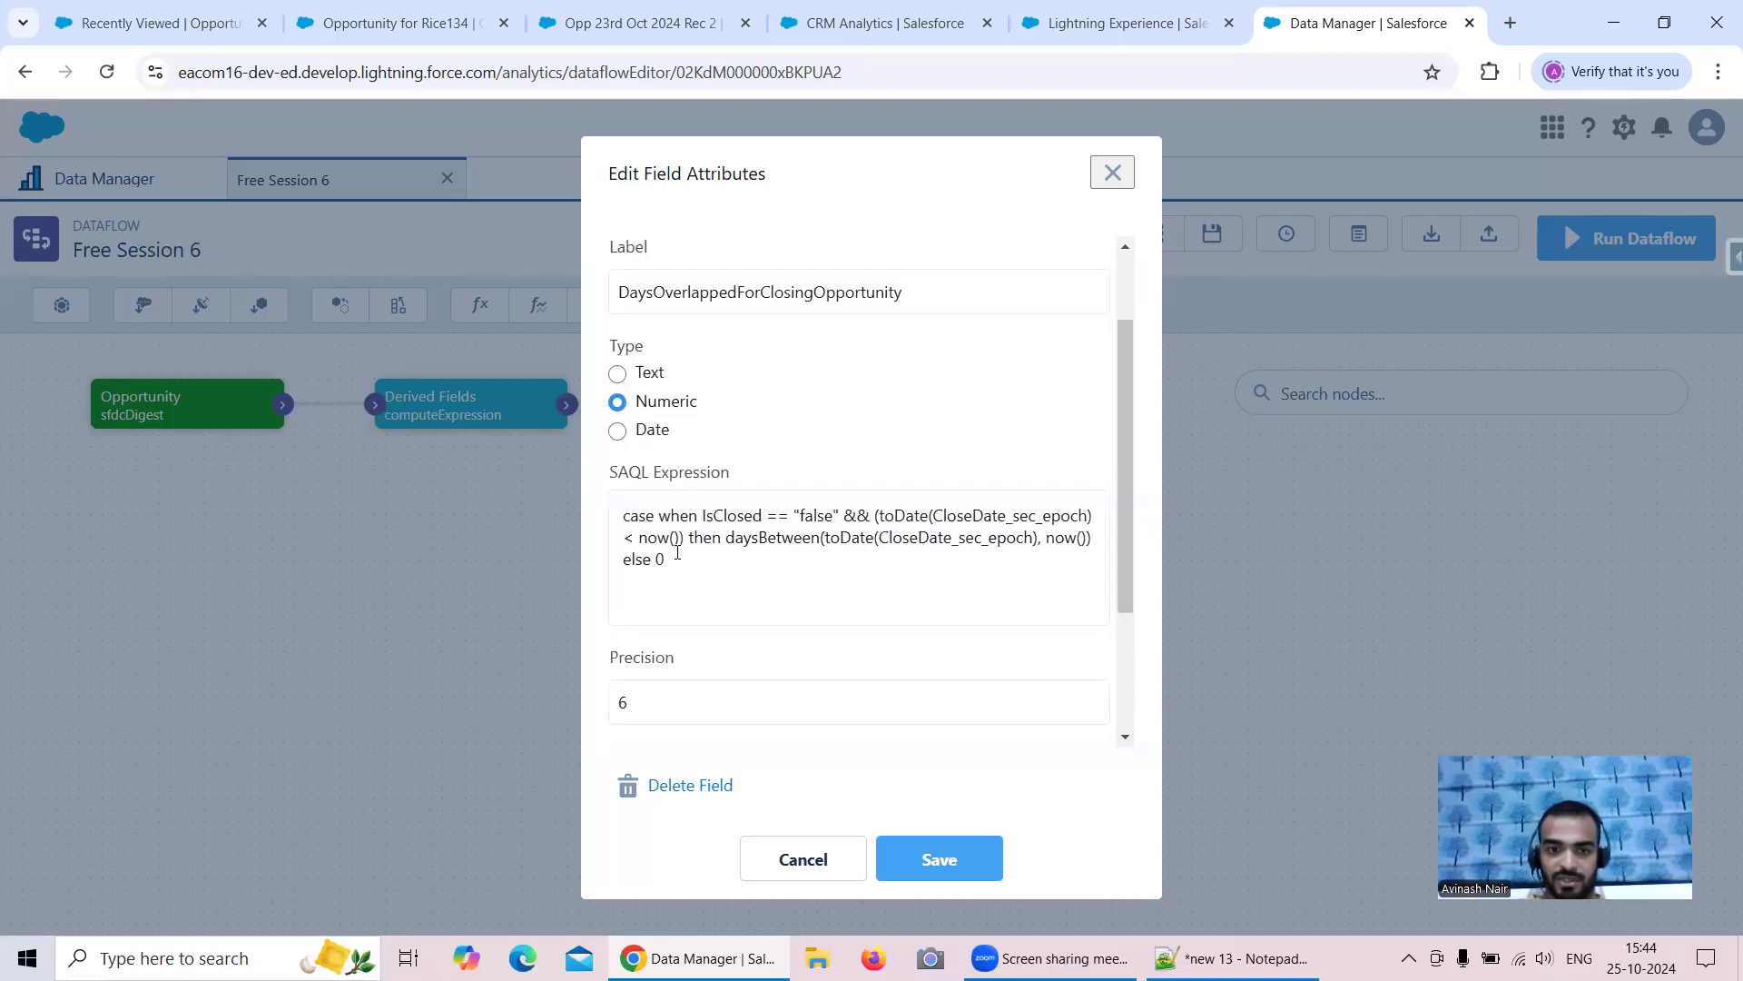
pyautogui.click(913, 574)
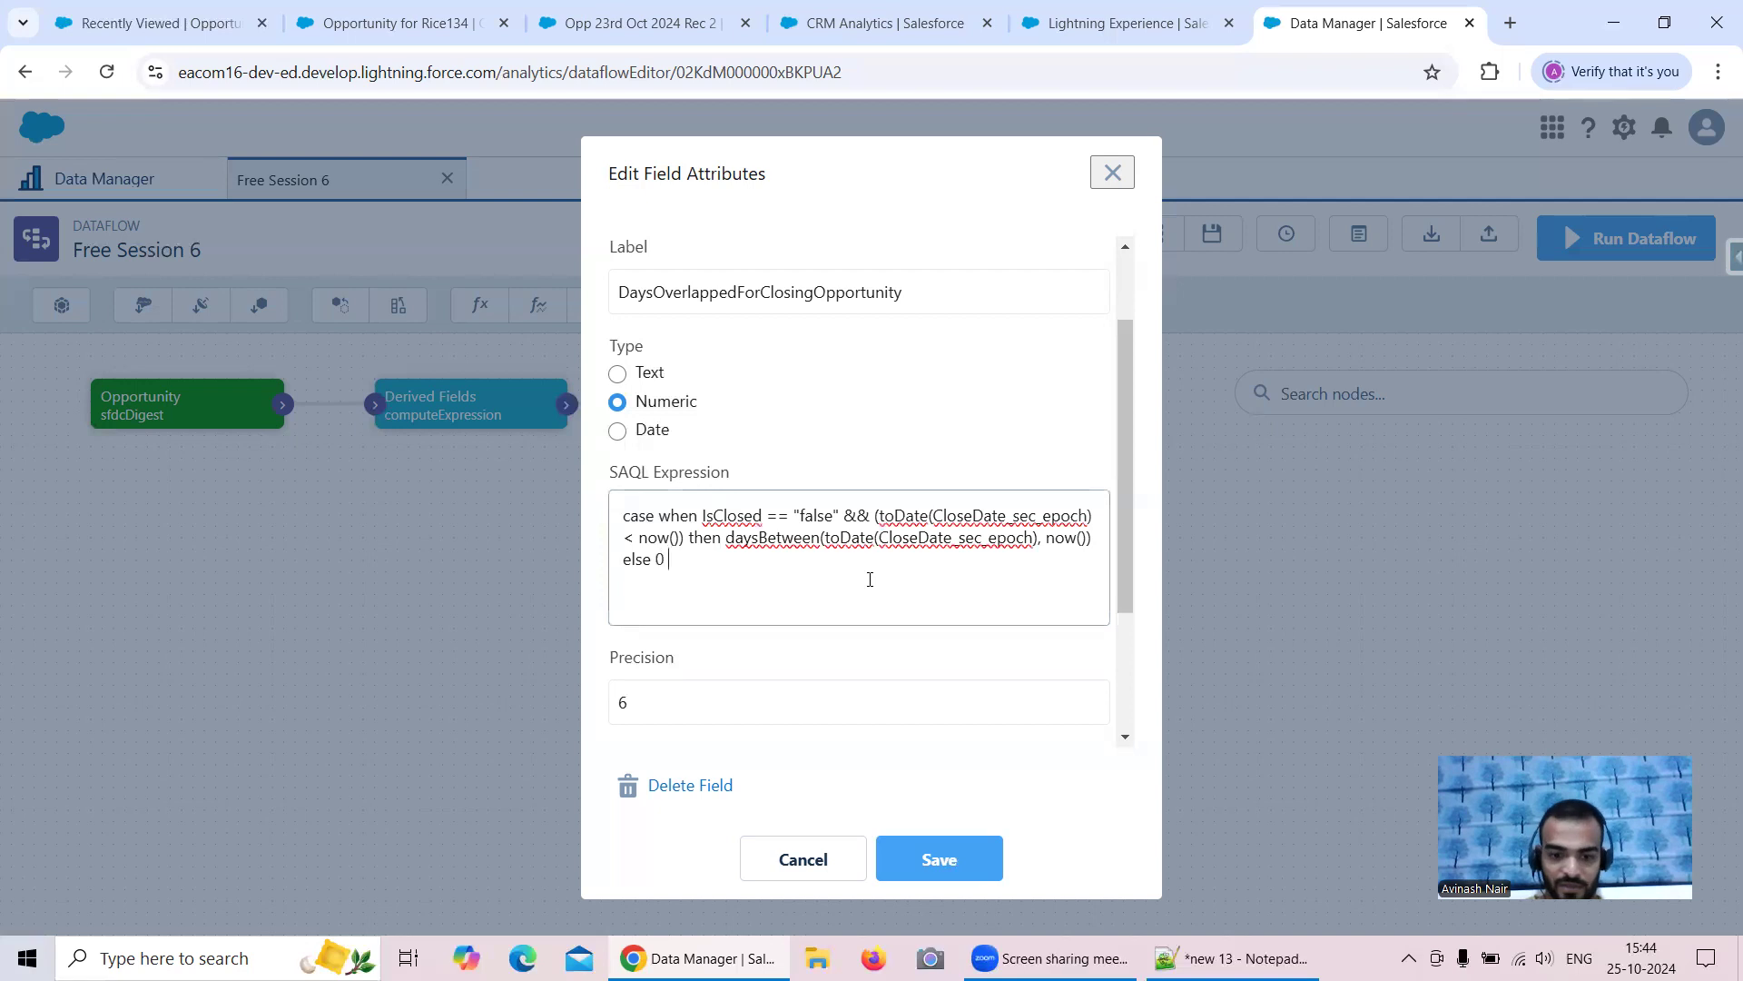
pyautogui.click(934, 859)
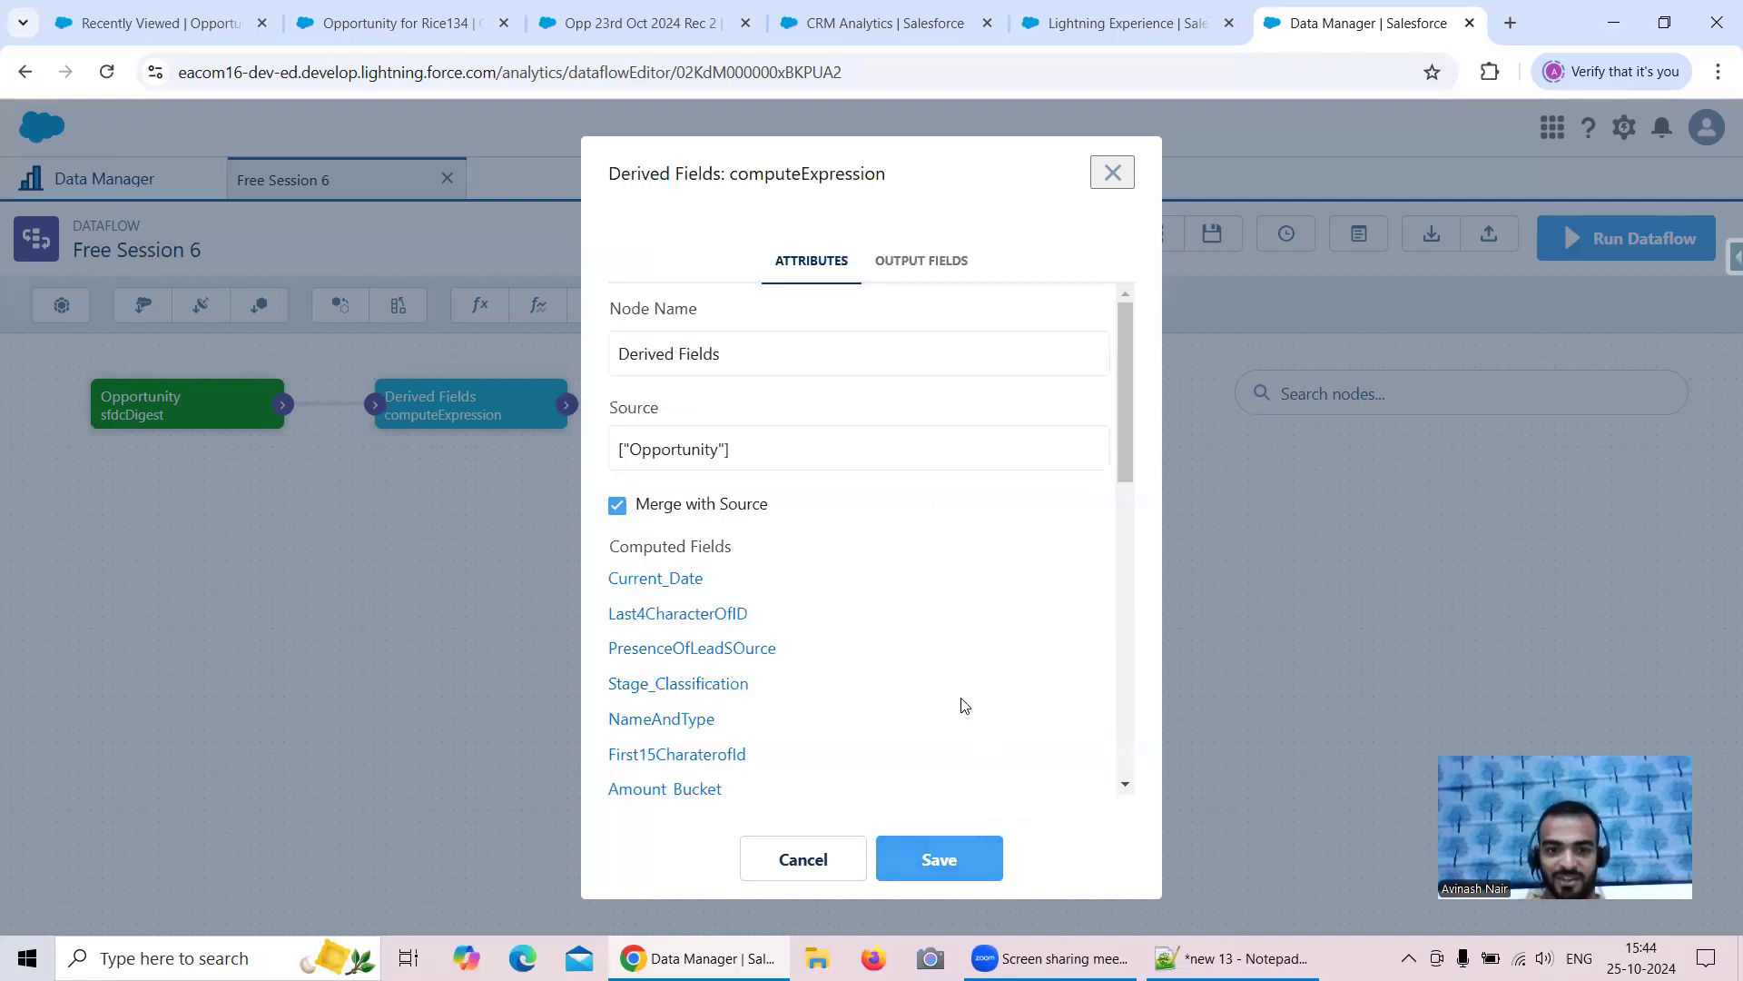
# Step: Reopen OpportunityAge to check its SAQL expression, precision and scale, and save the field again
pyautogui.scroll(-10, 961, 681)
pyautogui.click(672, 733)
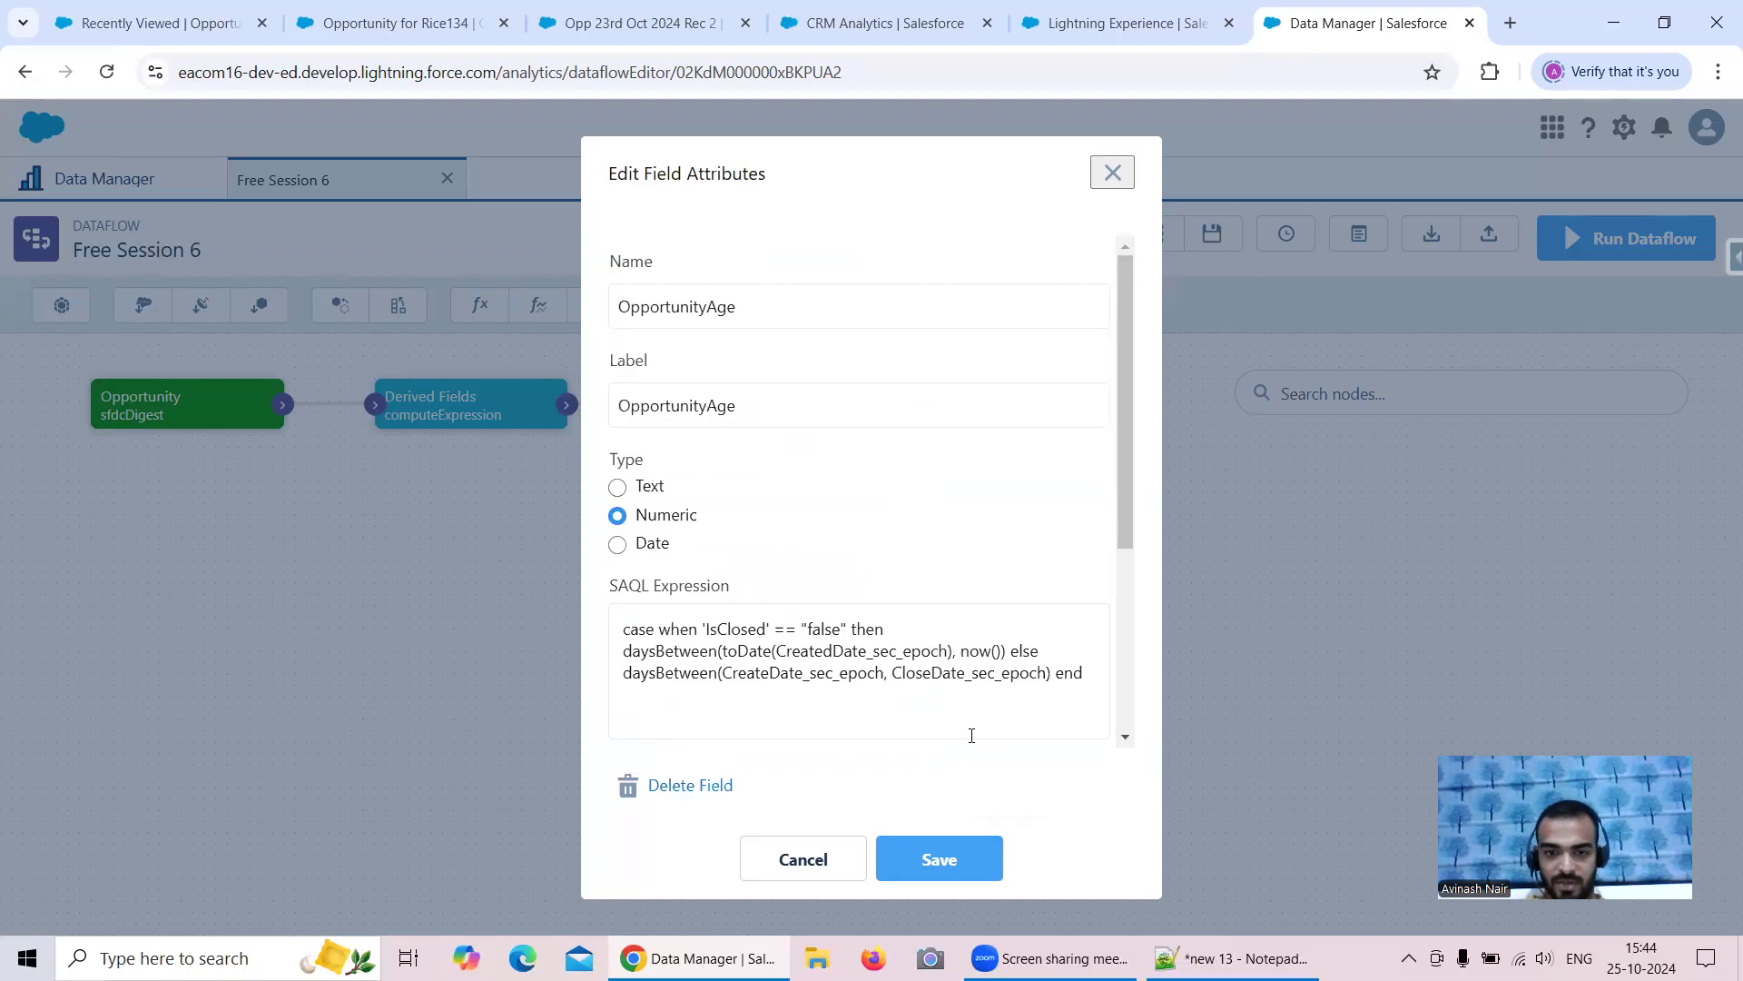
pyautogui.click(956, 861)
pyautogui.scroll(-10, 727, 767)
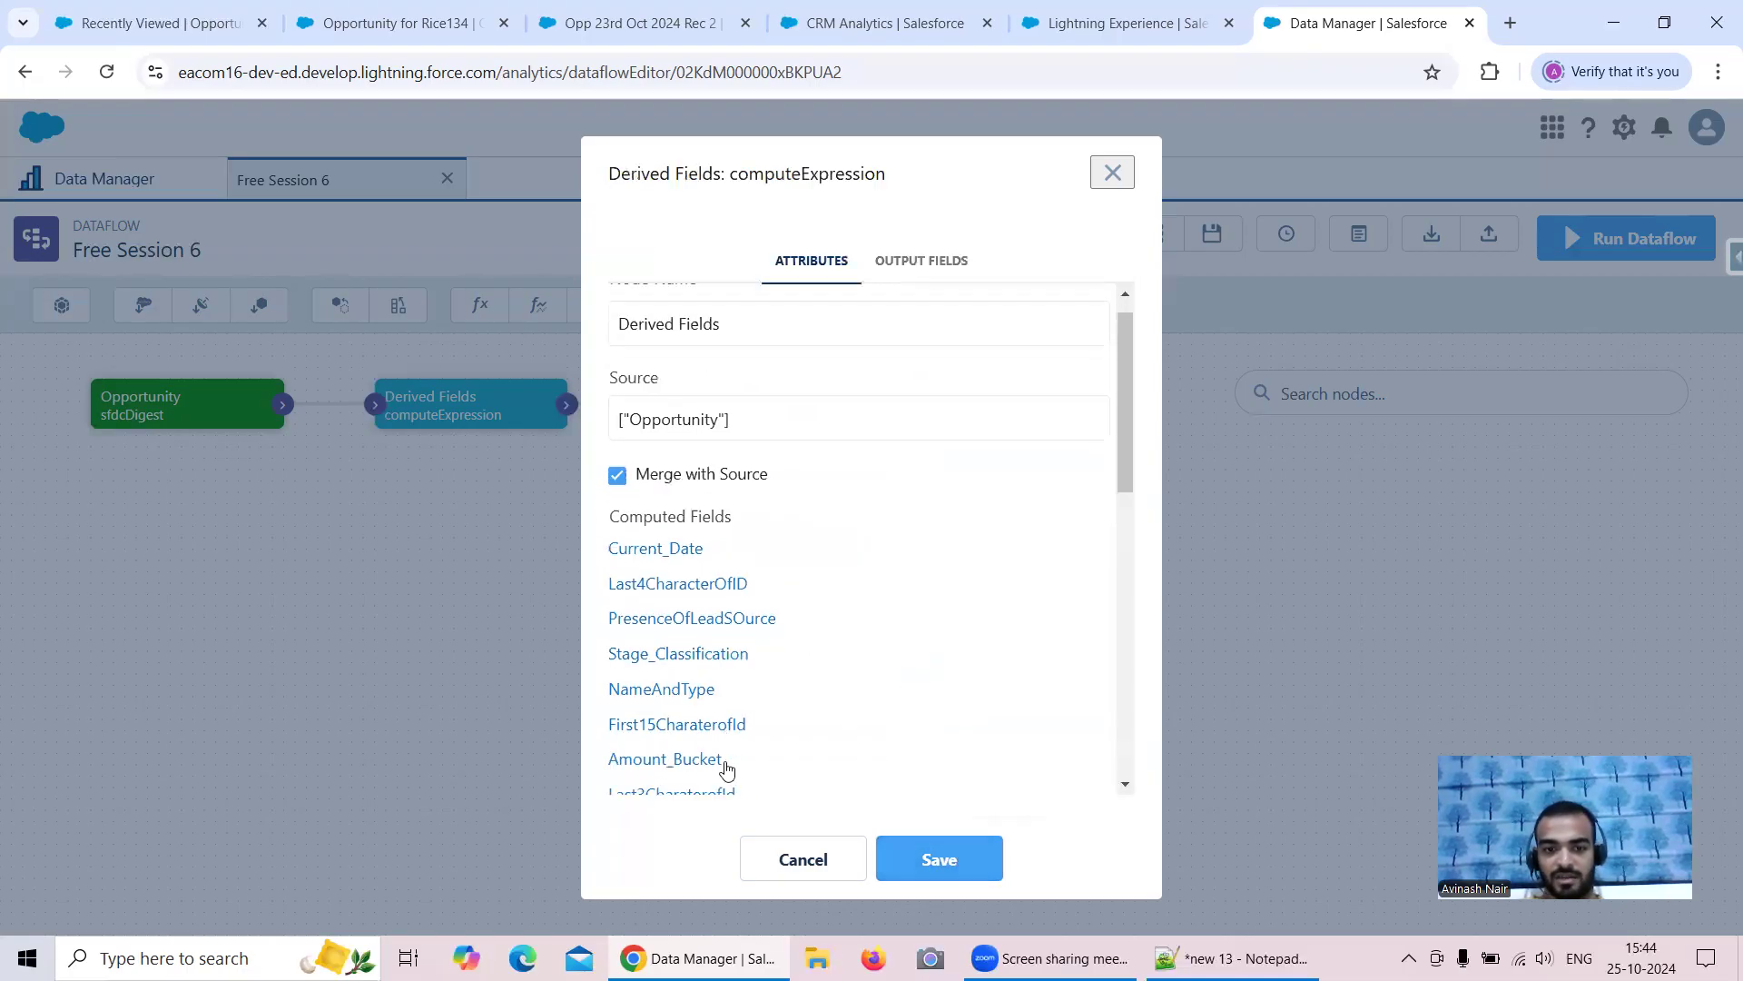
pyautogui.click(708, 733)
pyautogui.scroll(-5, 871, 681)
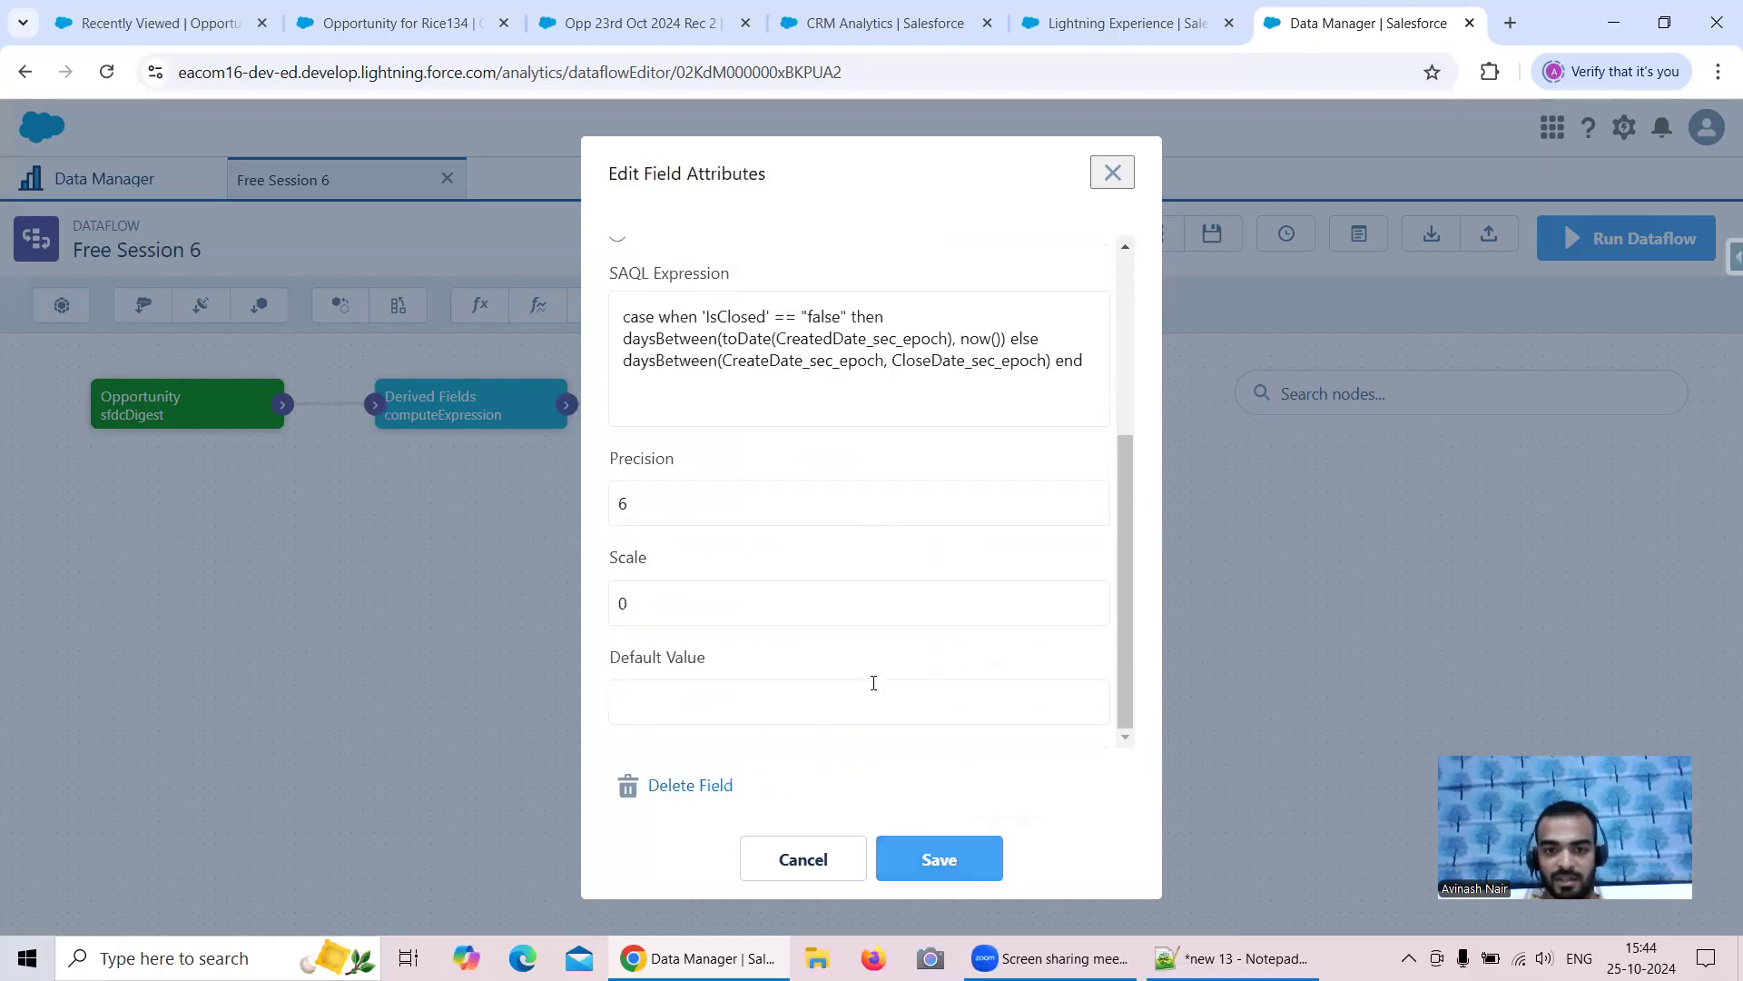
pyautogui.click(980, 860)
# Step: Save the Derived Fields computeExpression node, and update and run the Free Session 6 dataflow
pyautogui.click(980, 861)
pyautogui.click(1062, 711)
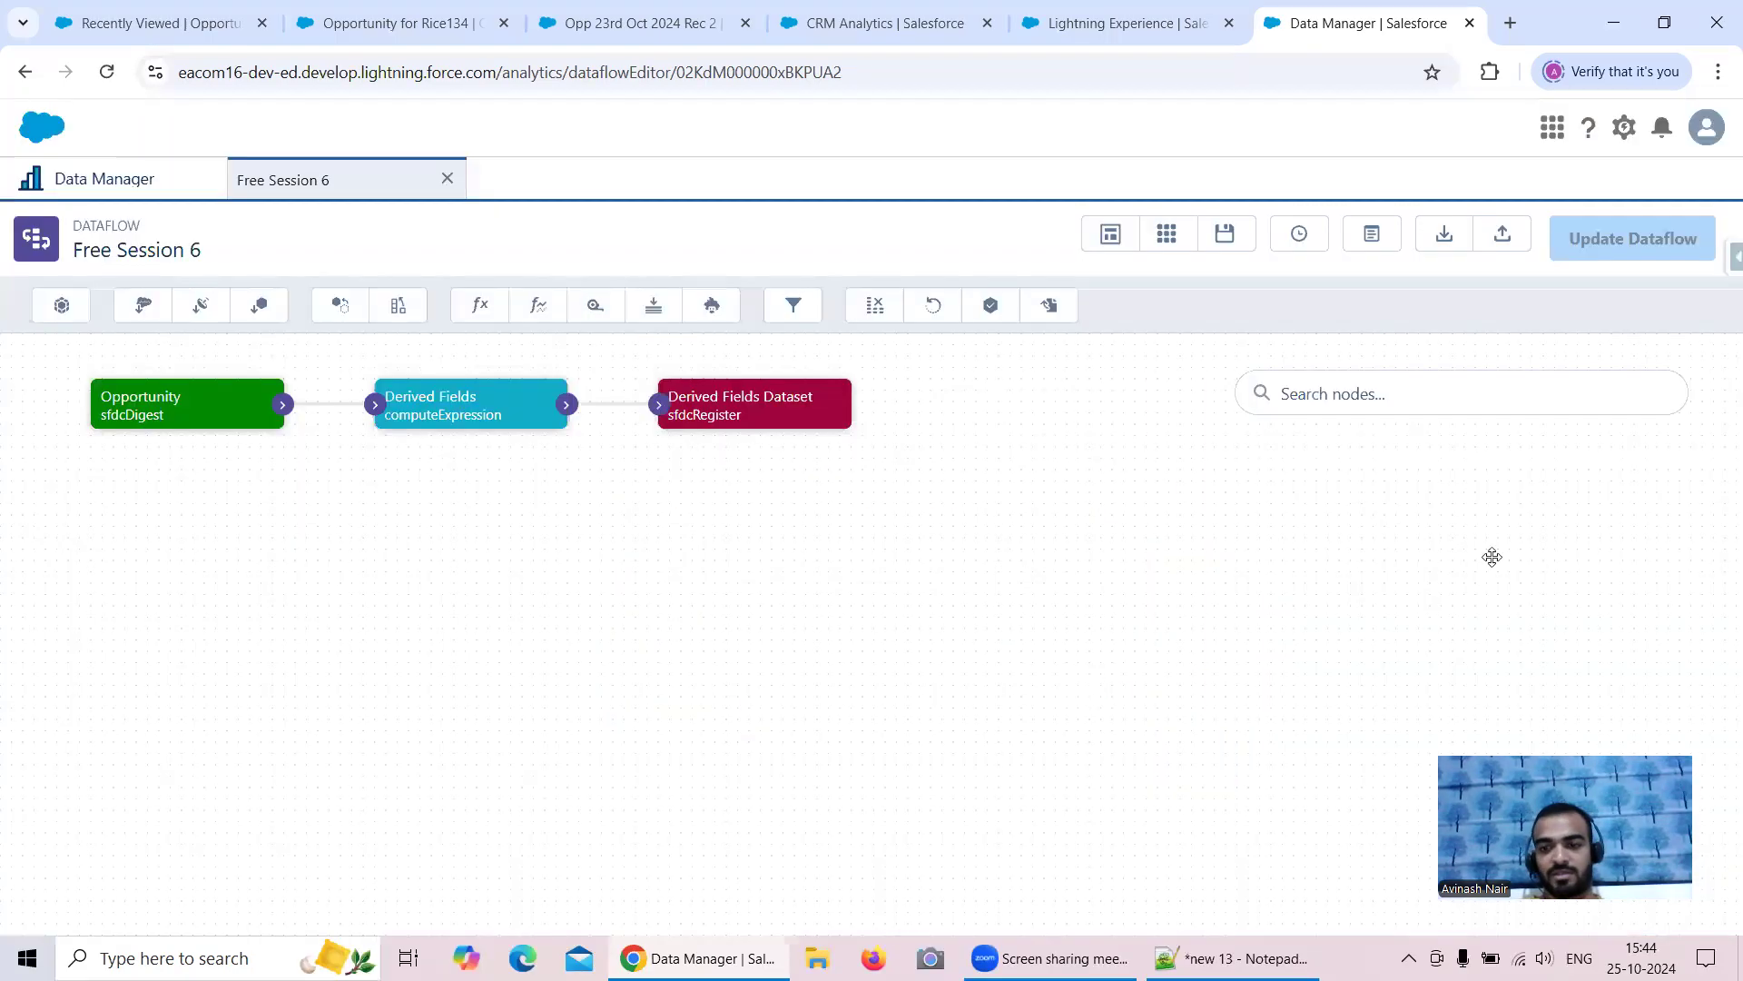
pyautogui.click(1676, 241)
pyautogui.click(1180, 600)
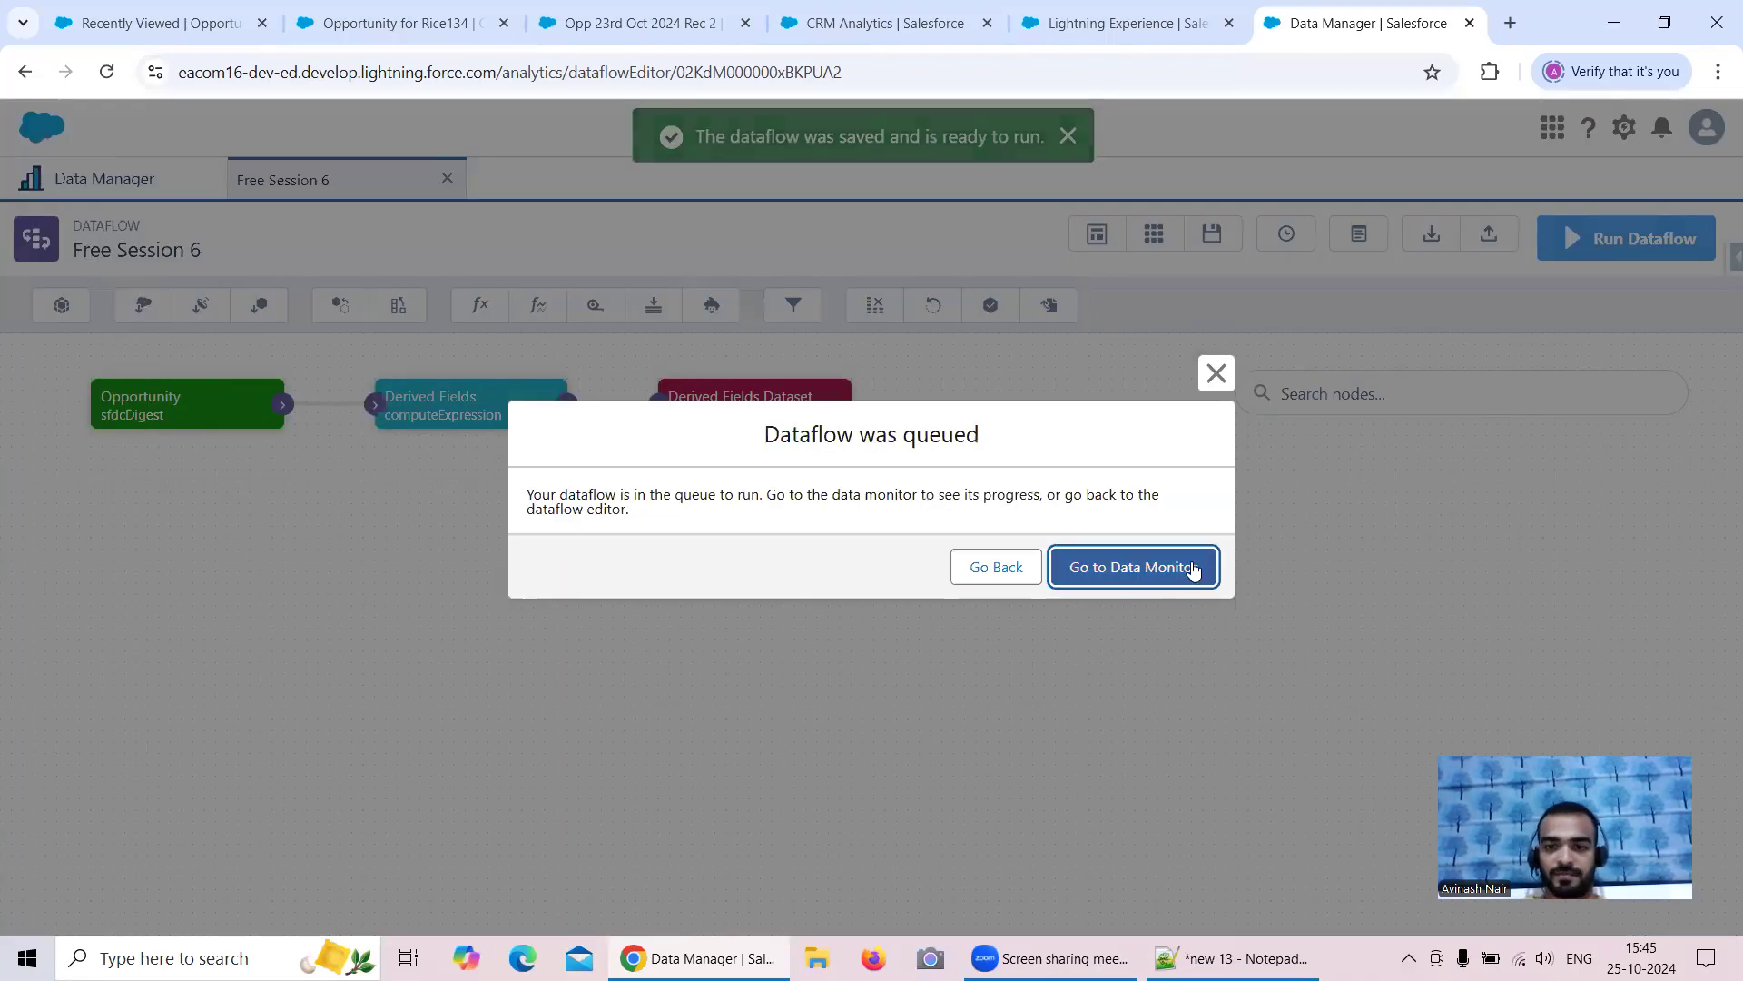
# Step: Go to the data monitor and refresh the job list to follow the Free Session 6 run
pyautogui.click(1176, 564)
pyautogui.click(1687, 293)
pyautogui.click(1687, 295)
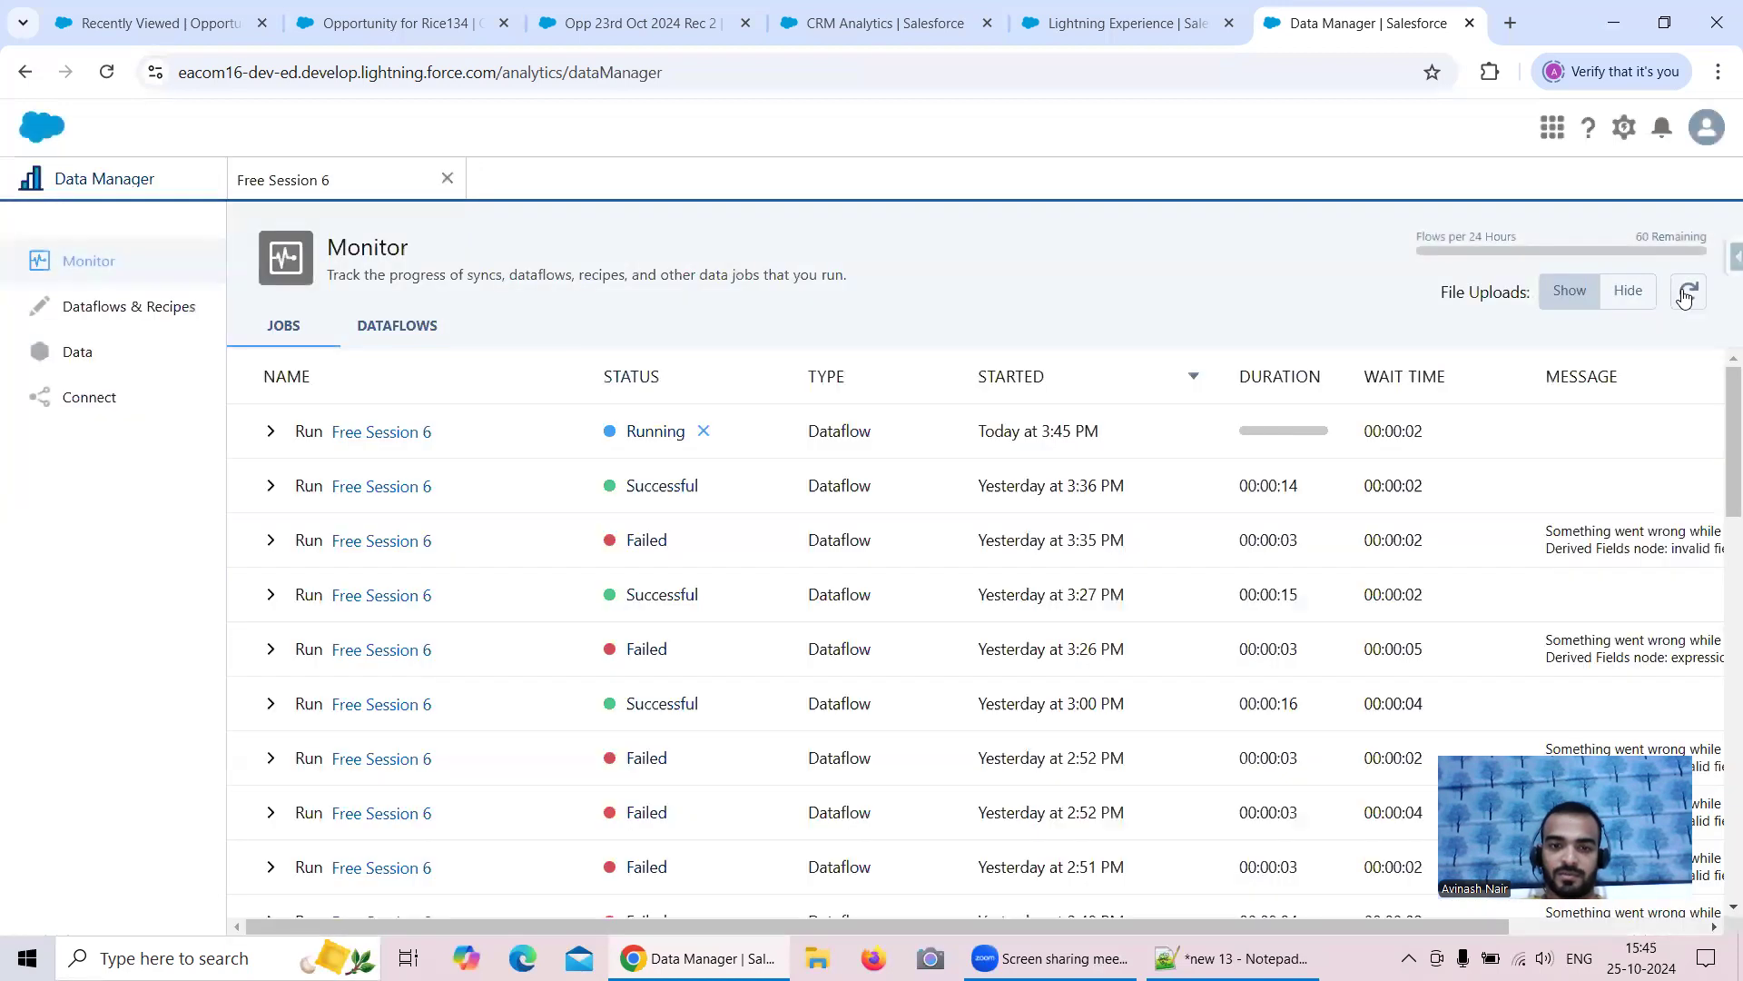
# Step: Refresh the job list and read the full error message of the latest Free Session 6 run
pyautogui.click(1686, 296)
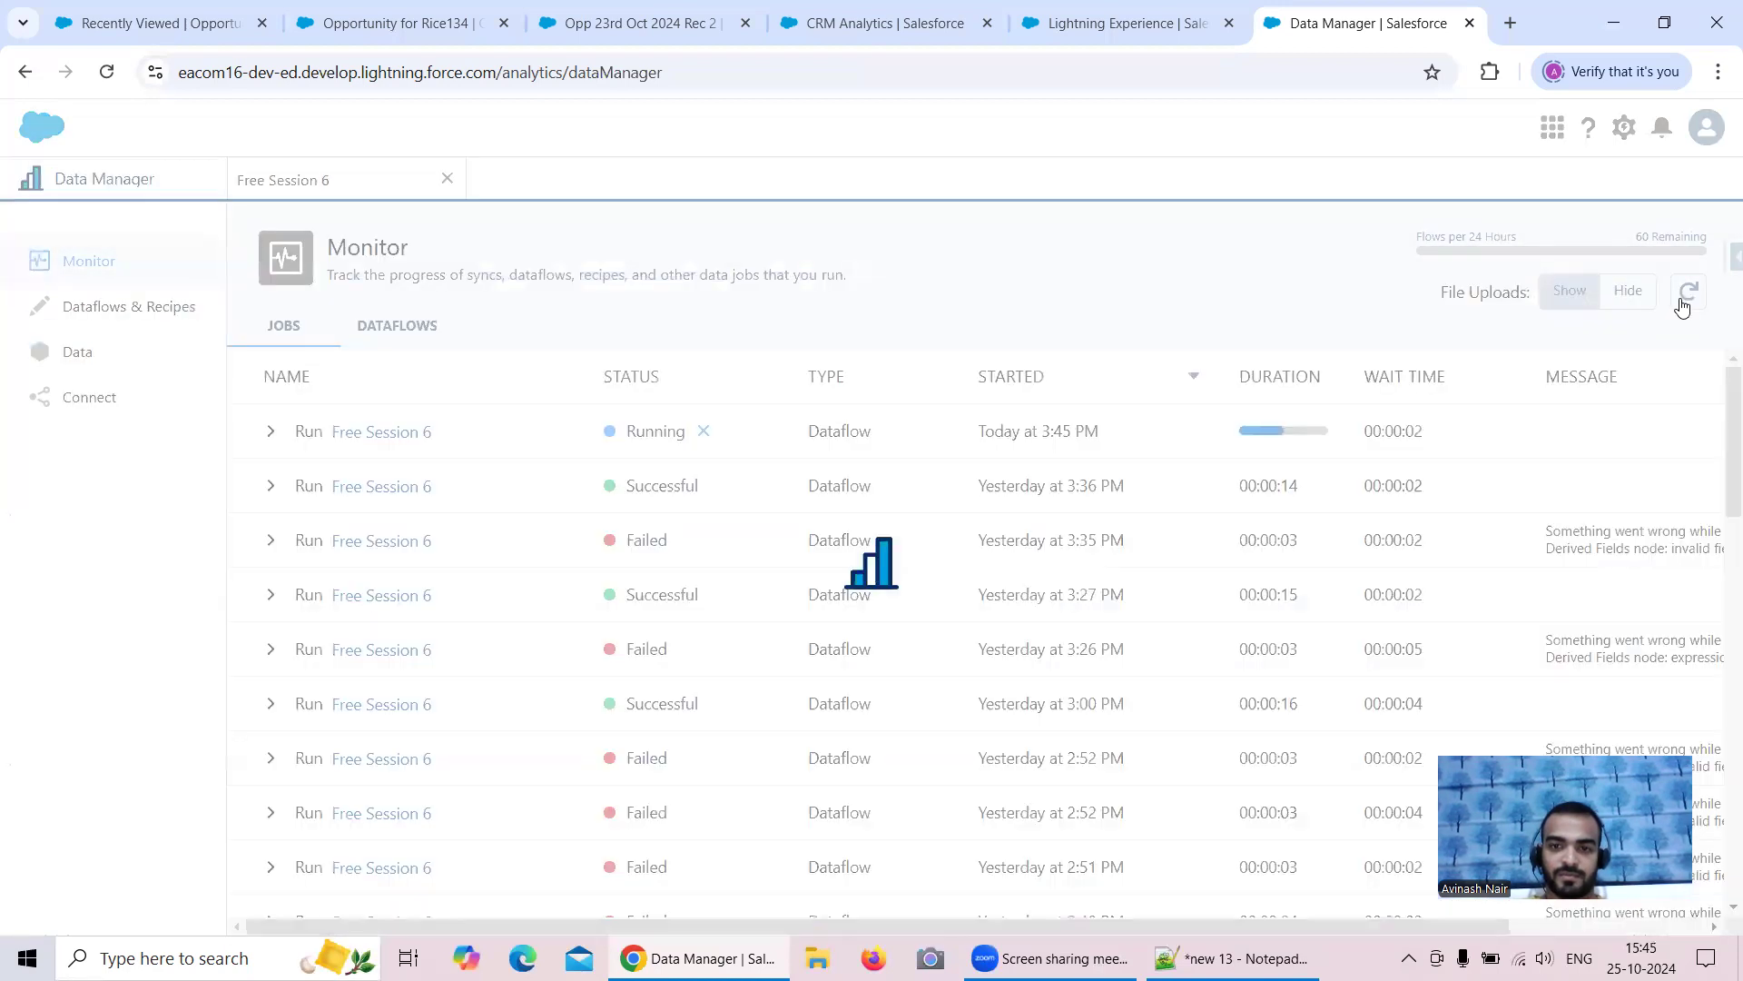
pyautogui.click(1687, 298)
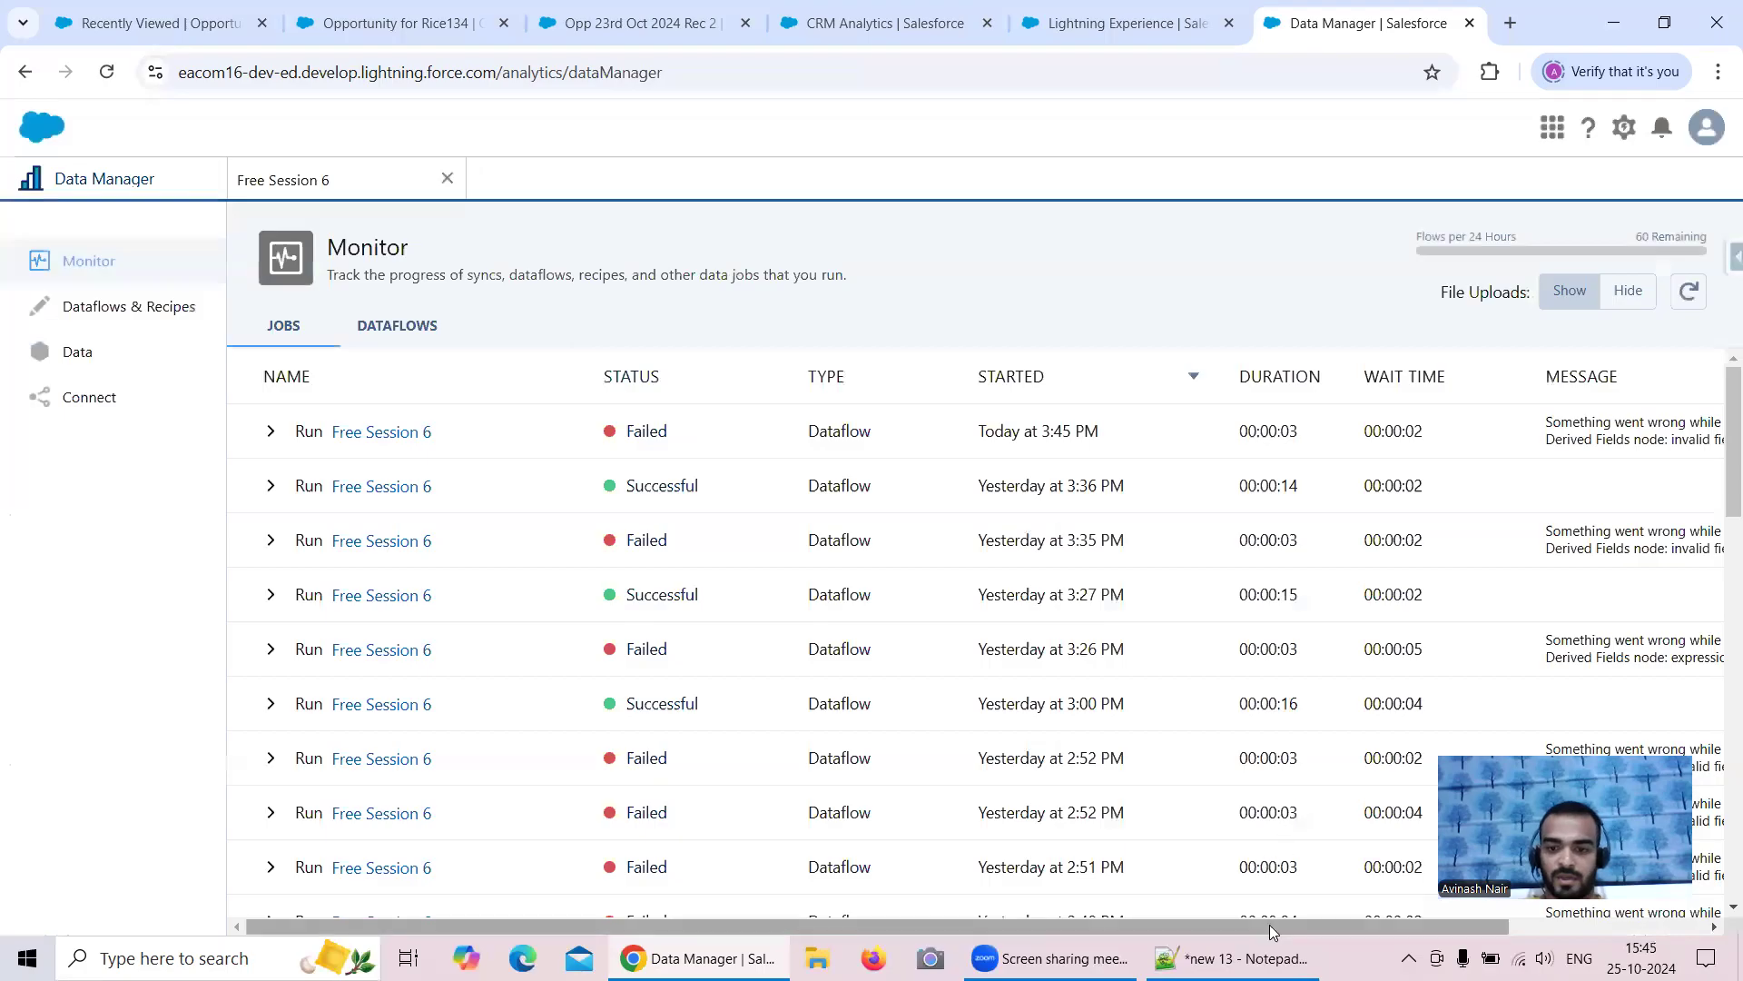
pyautogui.moveTo(1269, 925); pyautogui.dragTo(1562, 928)
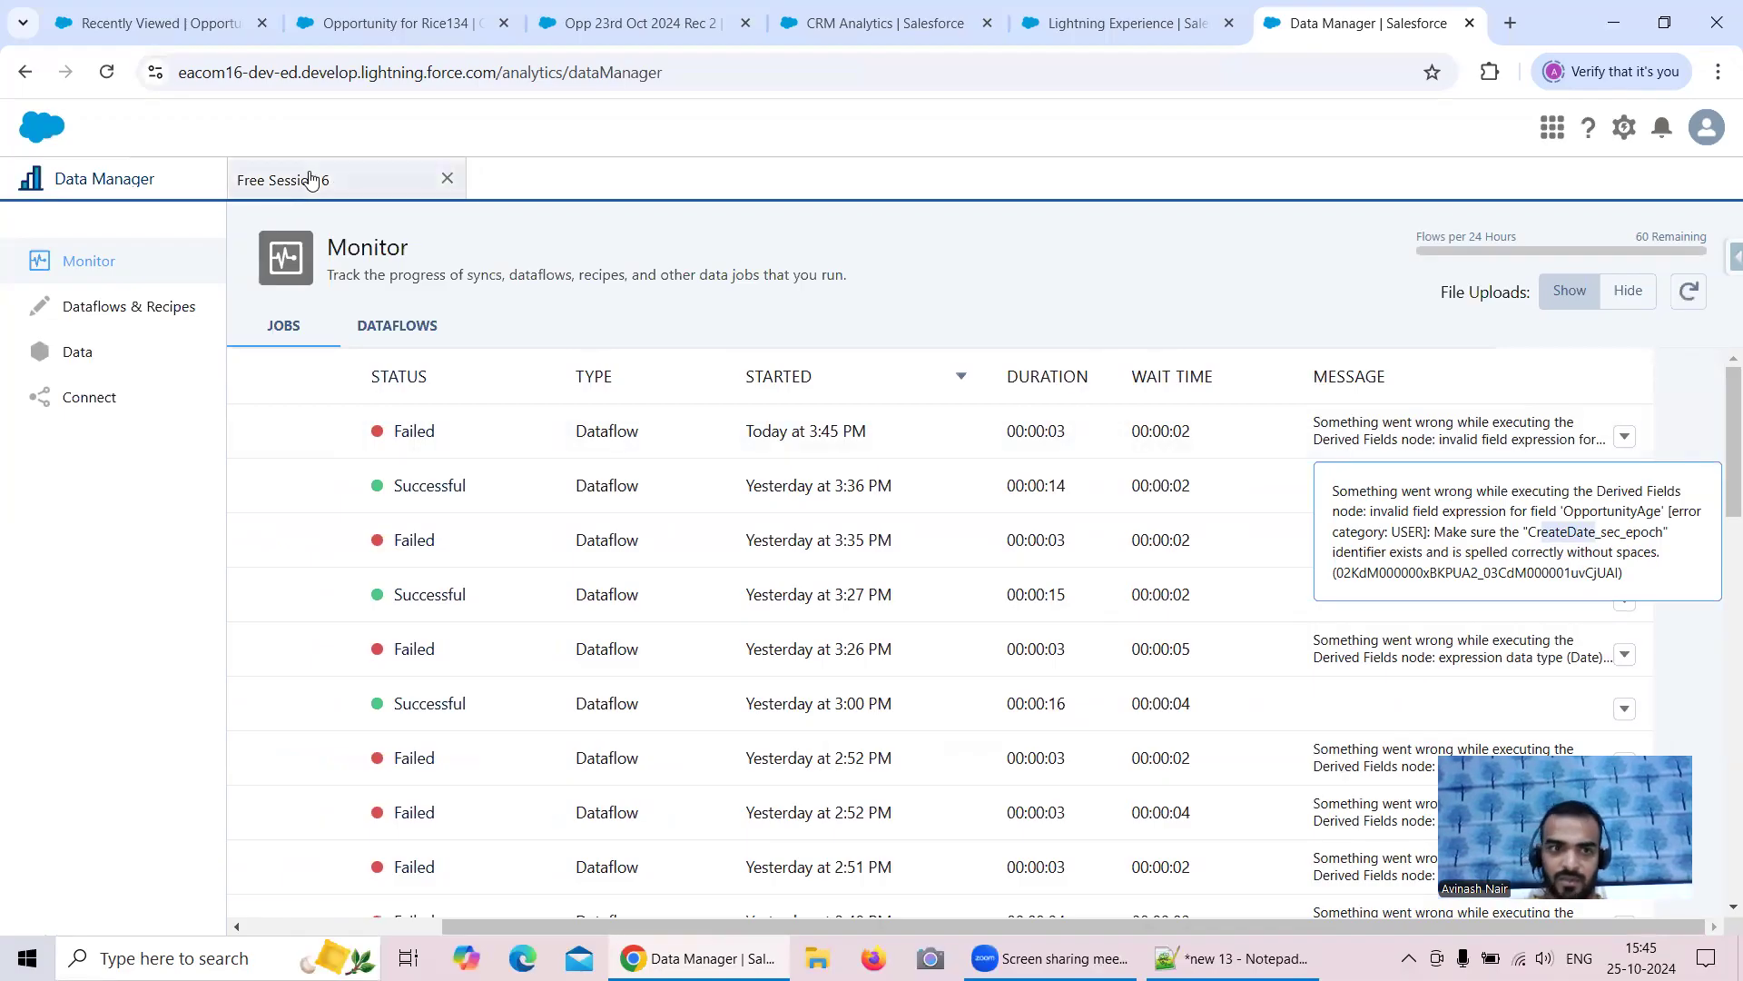
# Step: Check how the created date field is spelled in the Opportunity sfdcDigest node of Free Session 6, then close the node unchanged
pyautogui.click(276, 180)
pyautogui.click(191, 401)
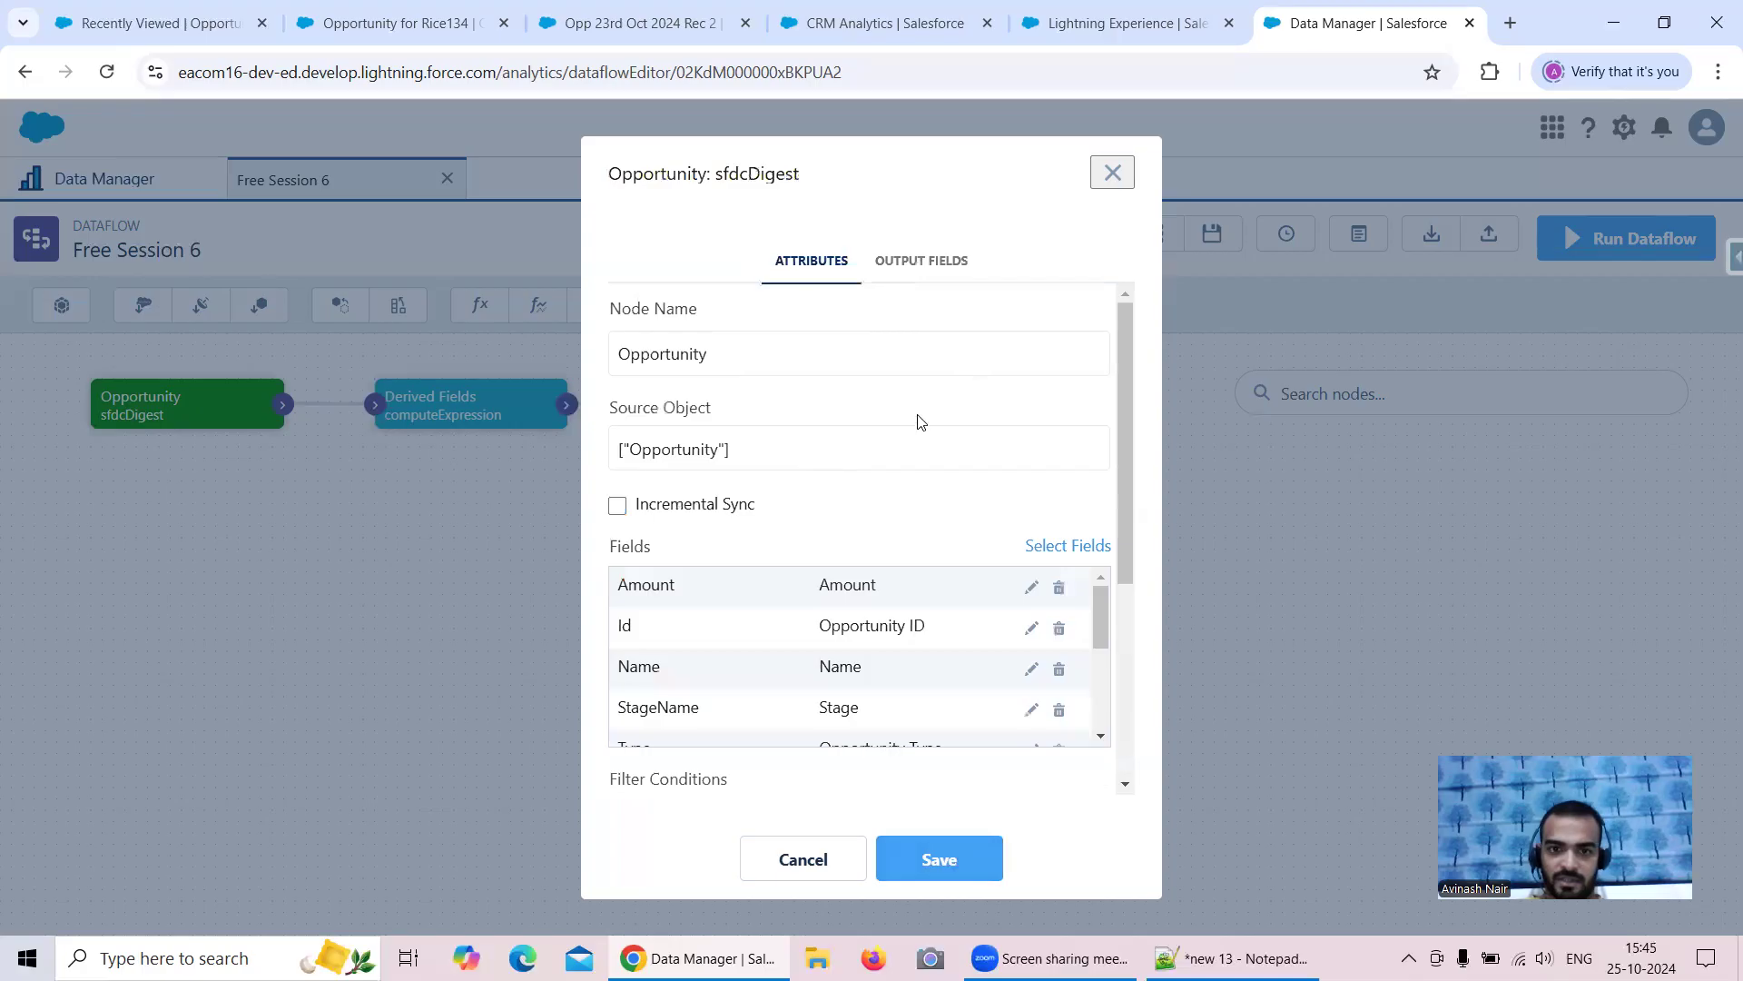
pyautogui.scroll(-5, 845, 636)
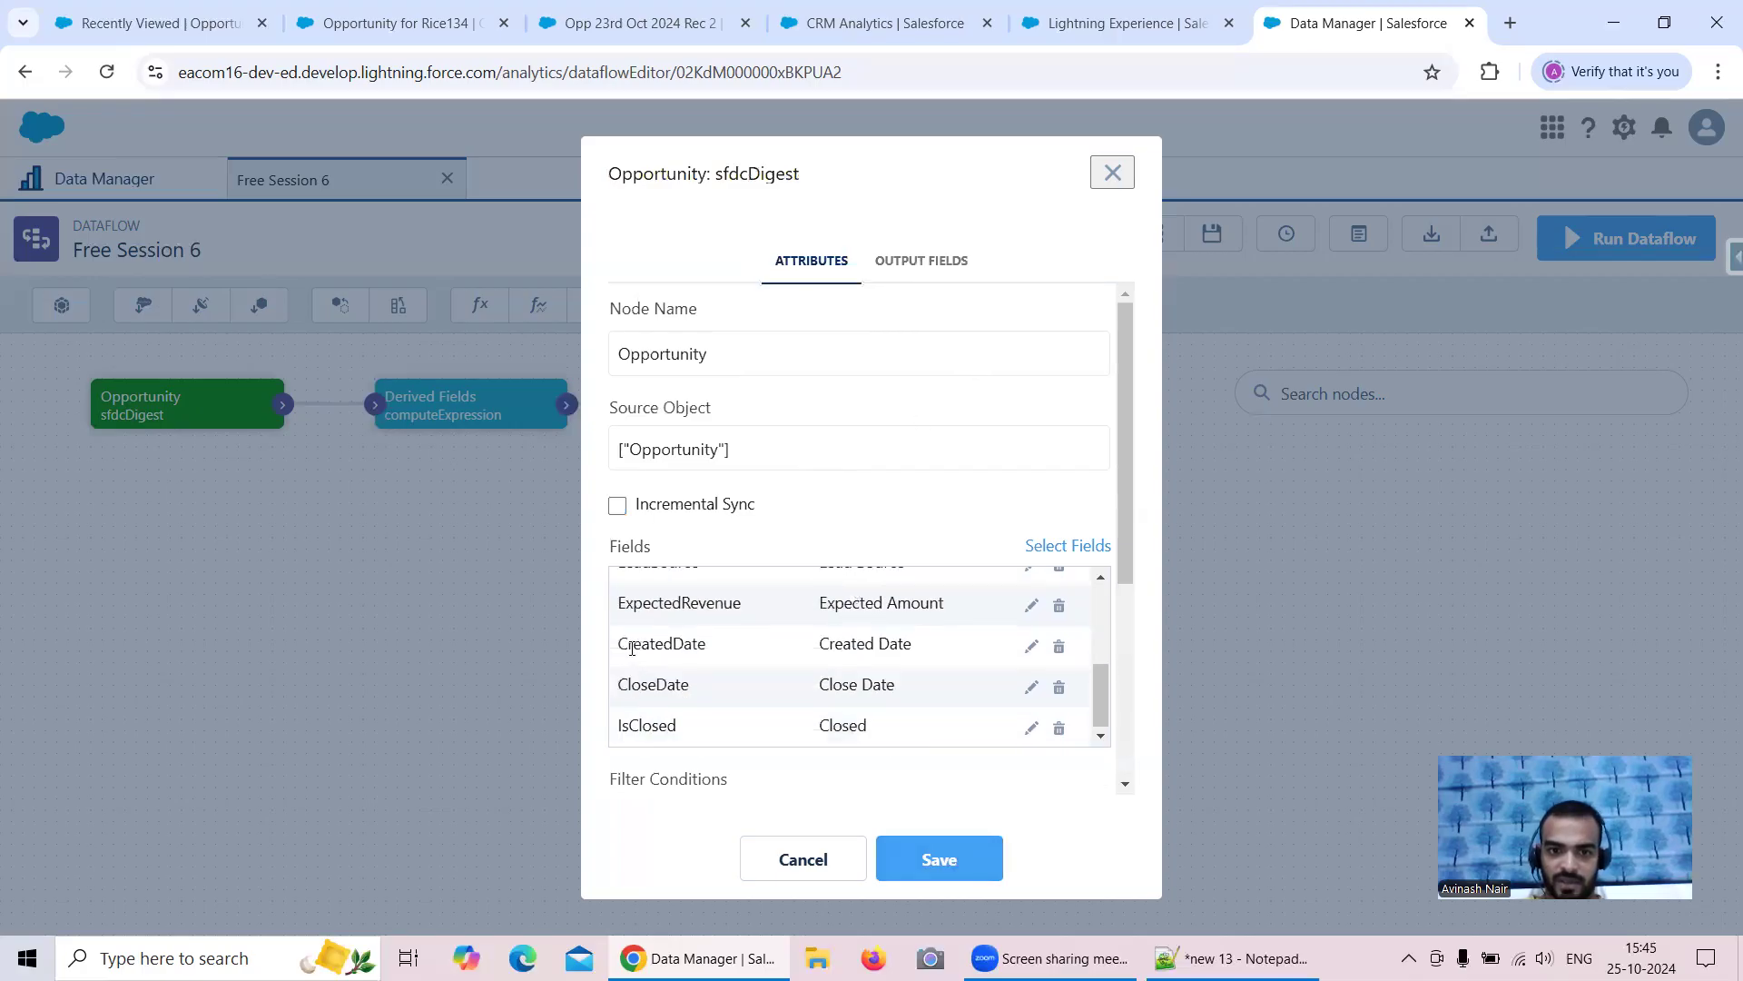
pyautogui.click(818, 859)
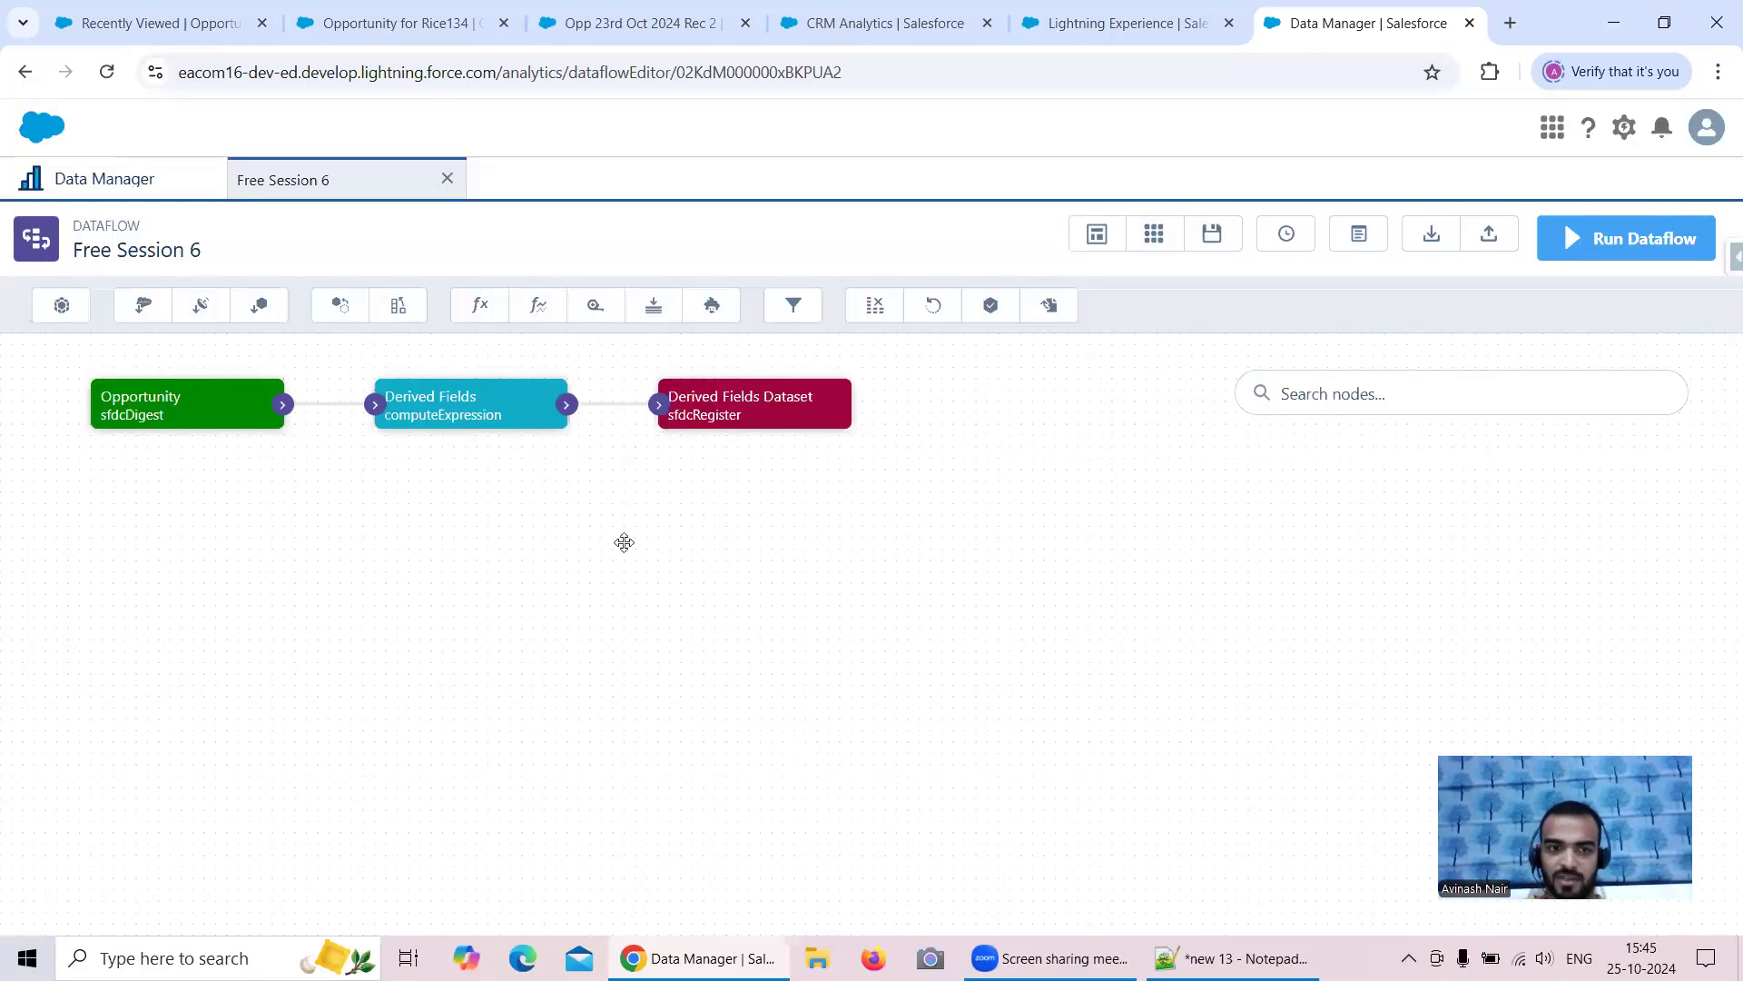
# Step: Open the Derived Fields computeExpression node and view the SAQL expression of DaysOverlappedForClosingOpportunity, leaving that field unchanged
pyautogui.click(436, 405)
pyautogui.scroll(-10, 799, 640)
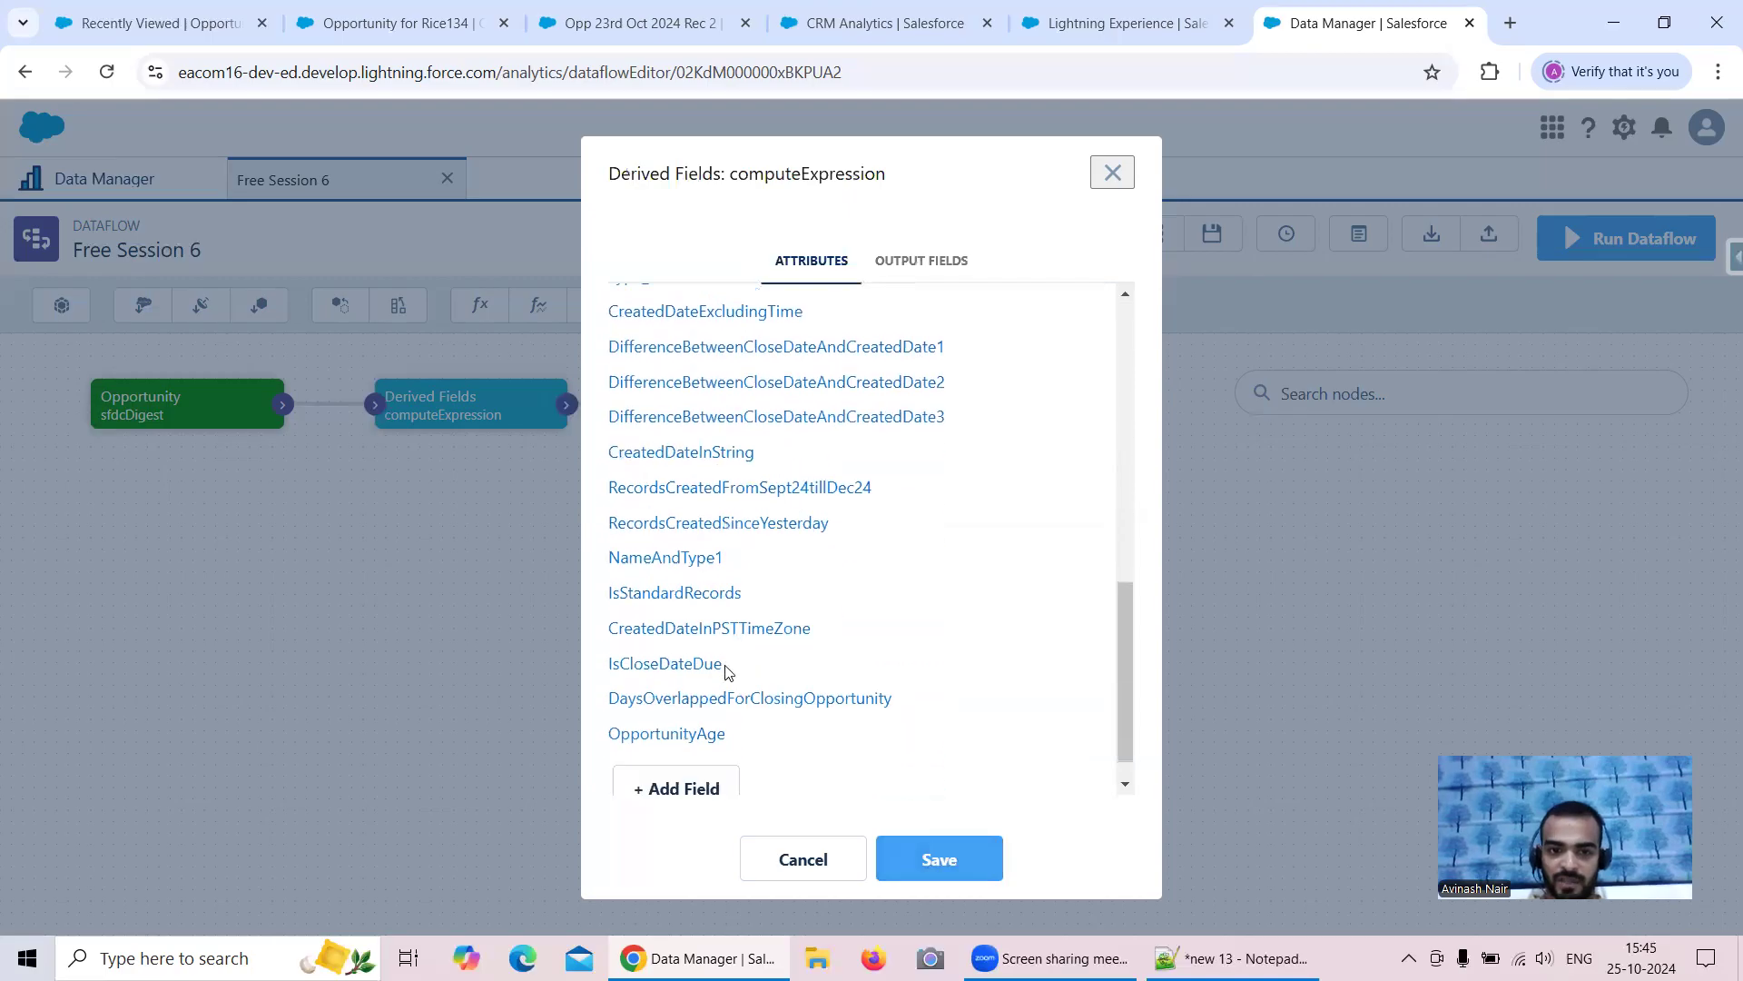
pyautogui.scroll(-1, 727, 672)
pyautogui.click(729, 666)
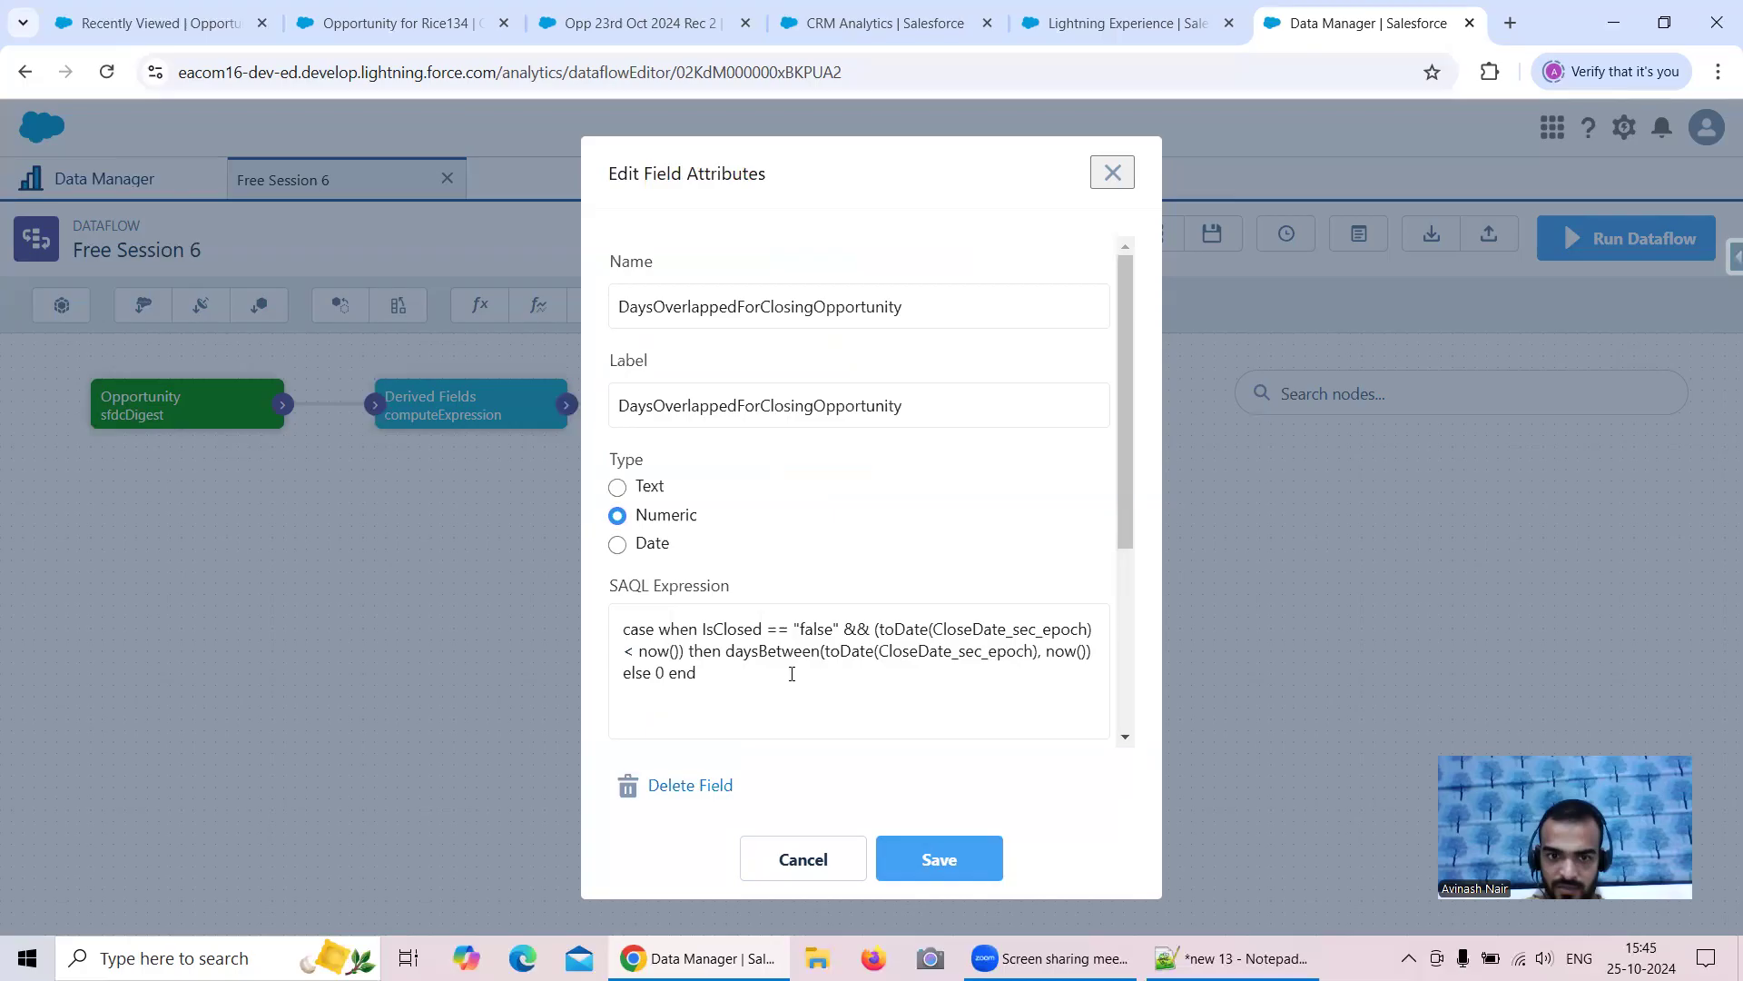
pyautogui.click(806, 861)
pyautogui.scroll(-5, 817, 672)
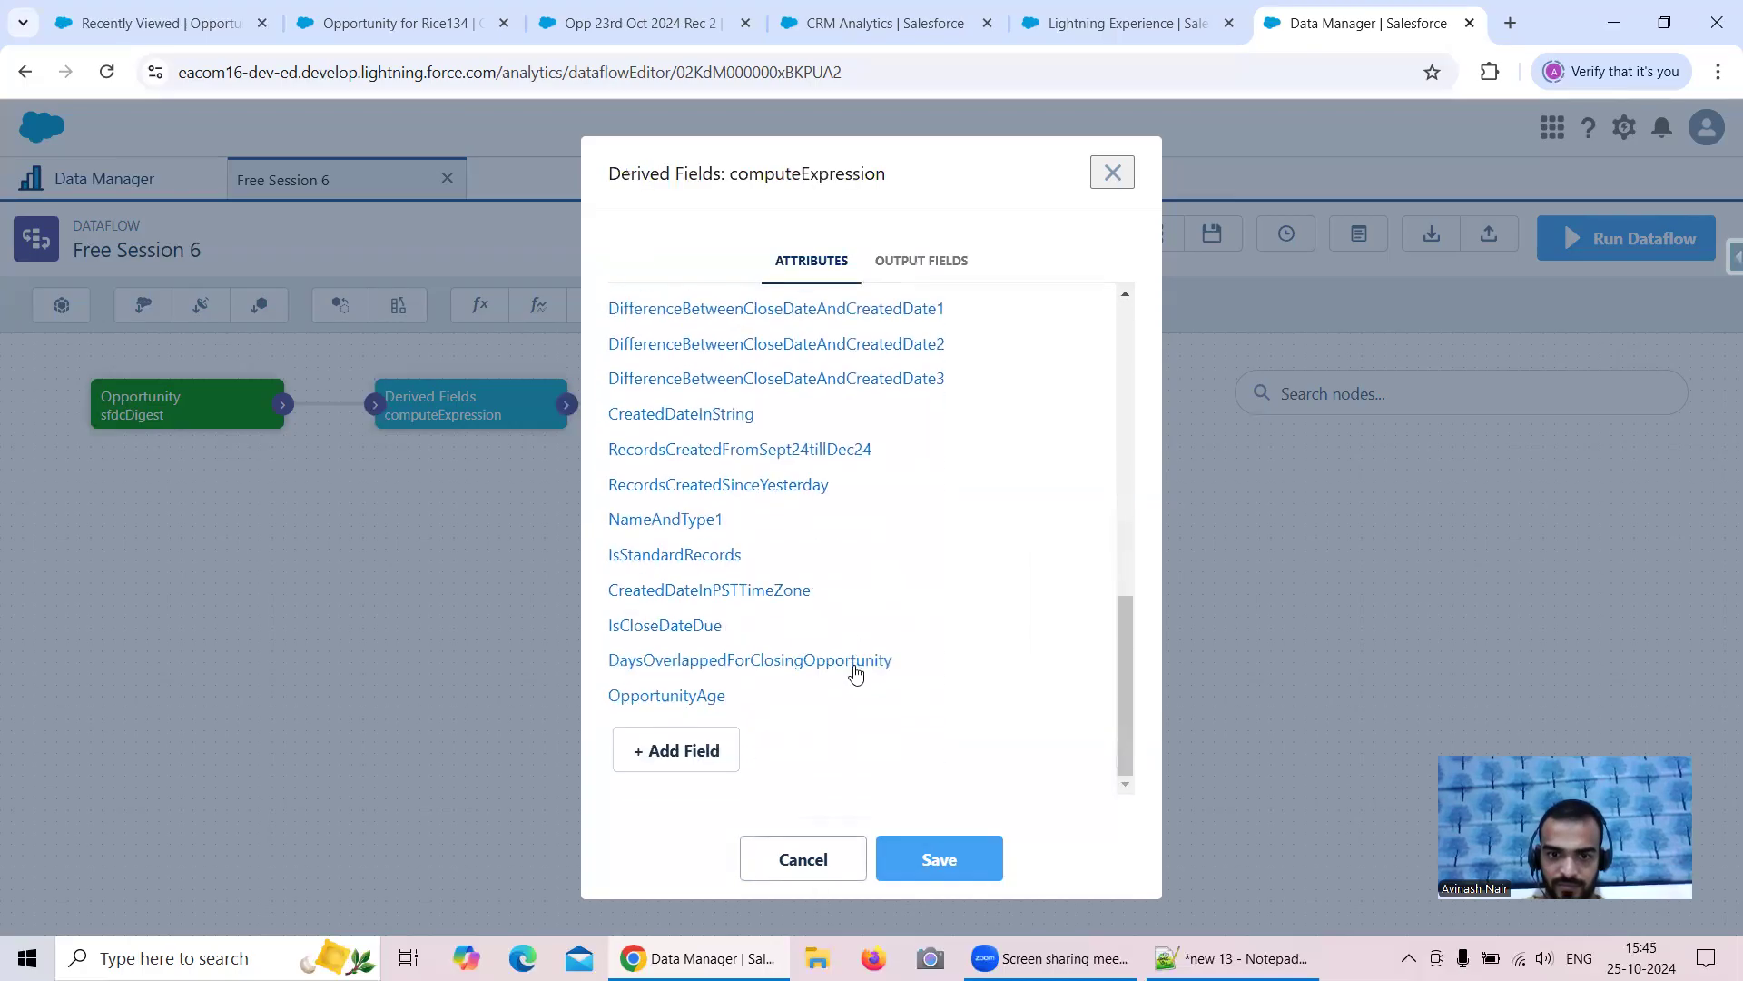
pyautogui.click(826, 665)
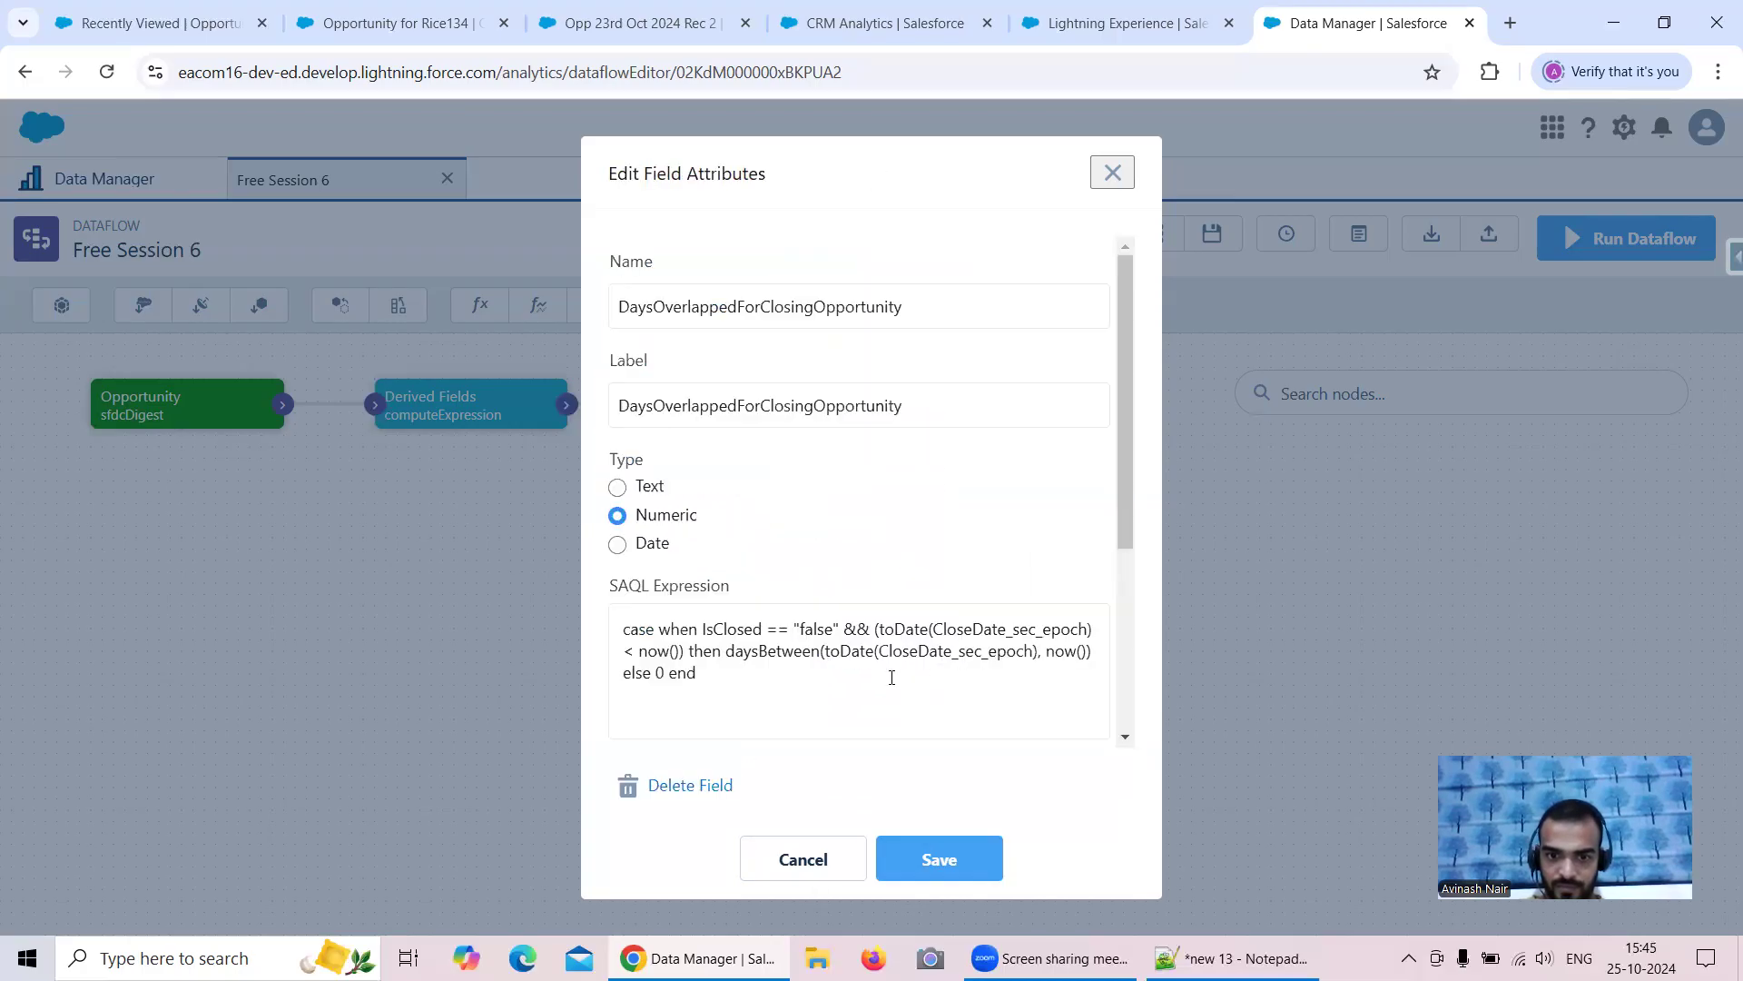
pyautogui.click(811, 865)
pyautogui.scroll(-10, 813, 727)
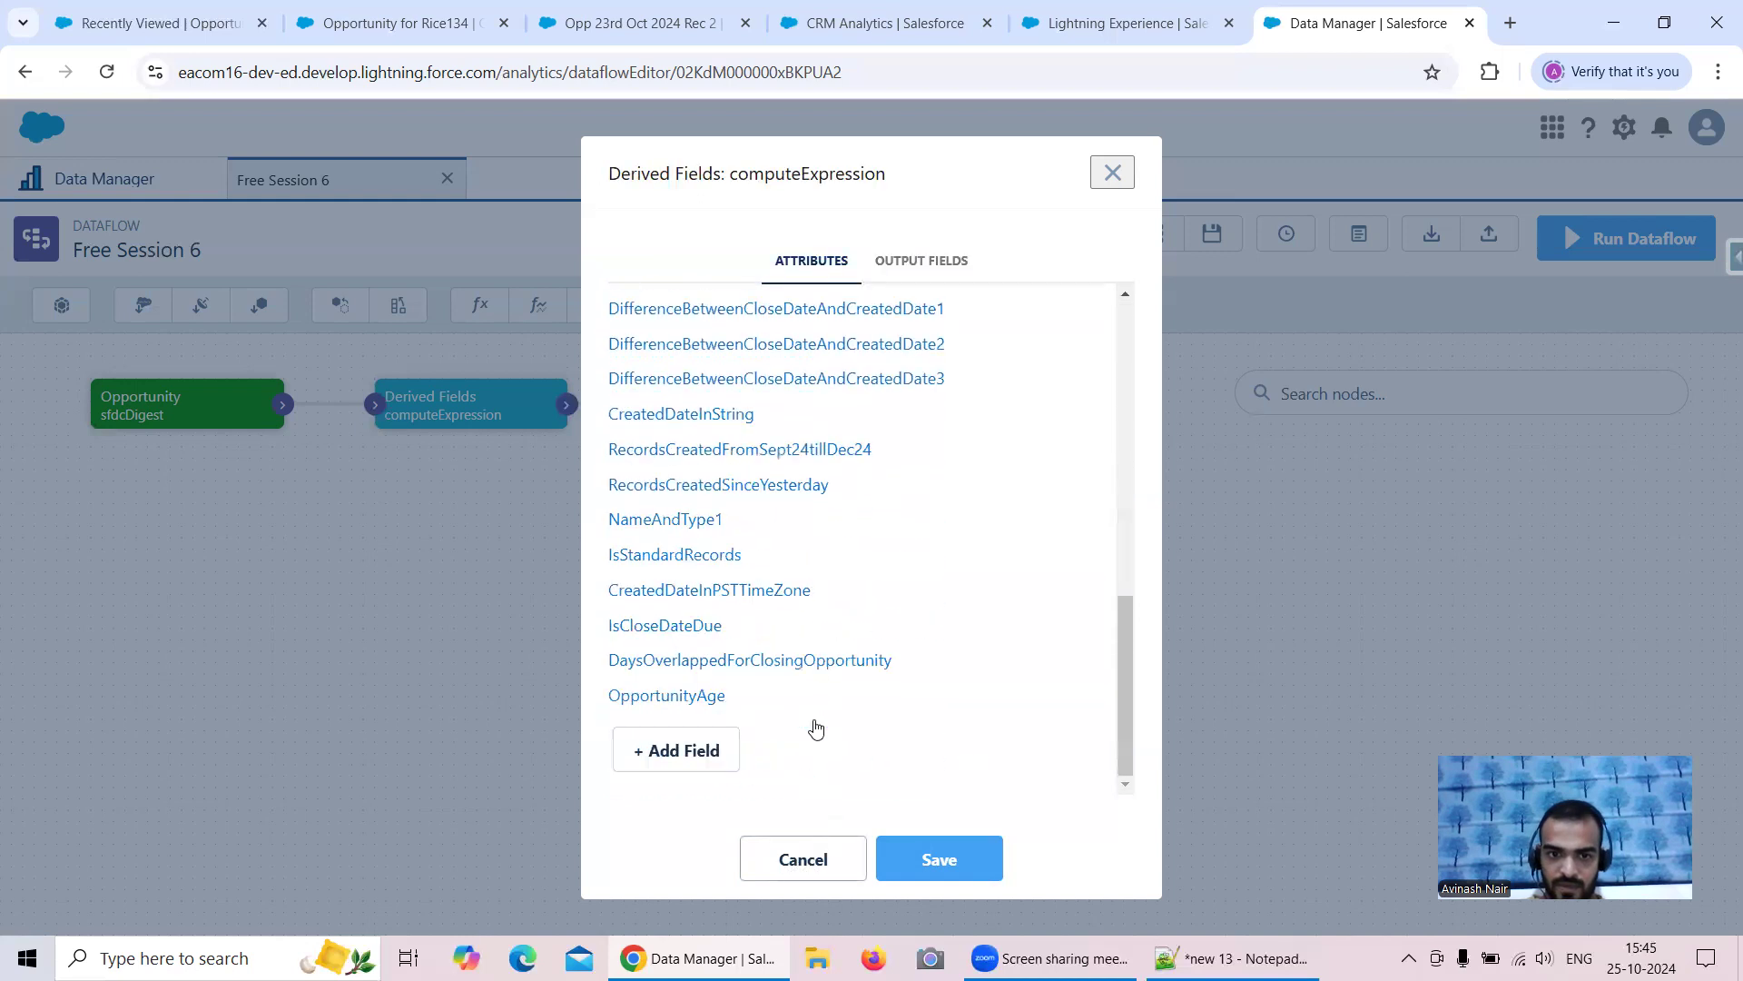
# Step: Correct the else branch of OpportunityAge to use CreatedDate_sec_epoch, then save the field and node, propagating the changes
pyautogui.click(703, 694)
pyautogui.click(779, 672)
pyautogui.write('d')
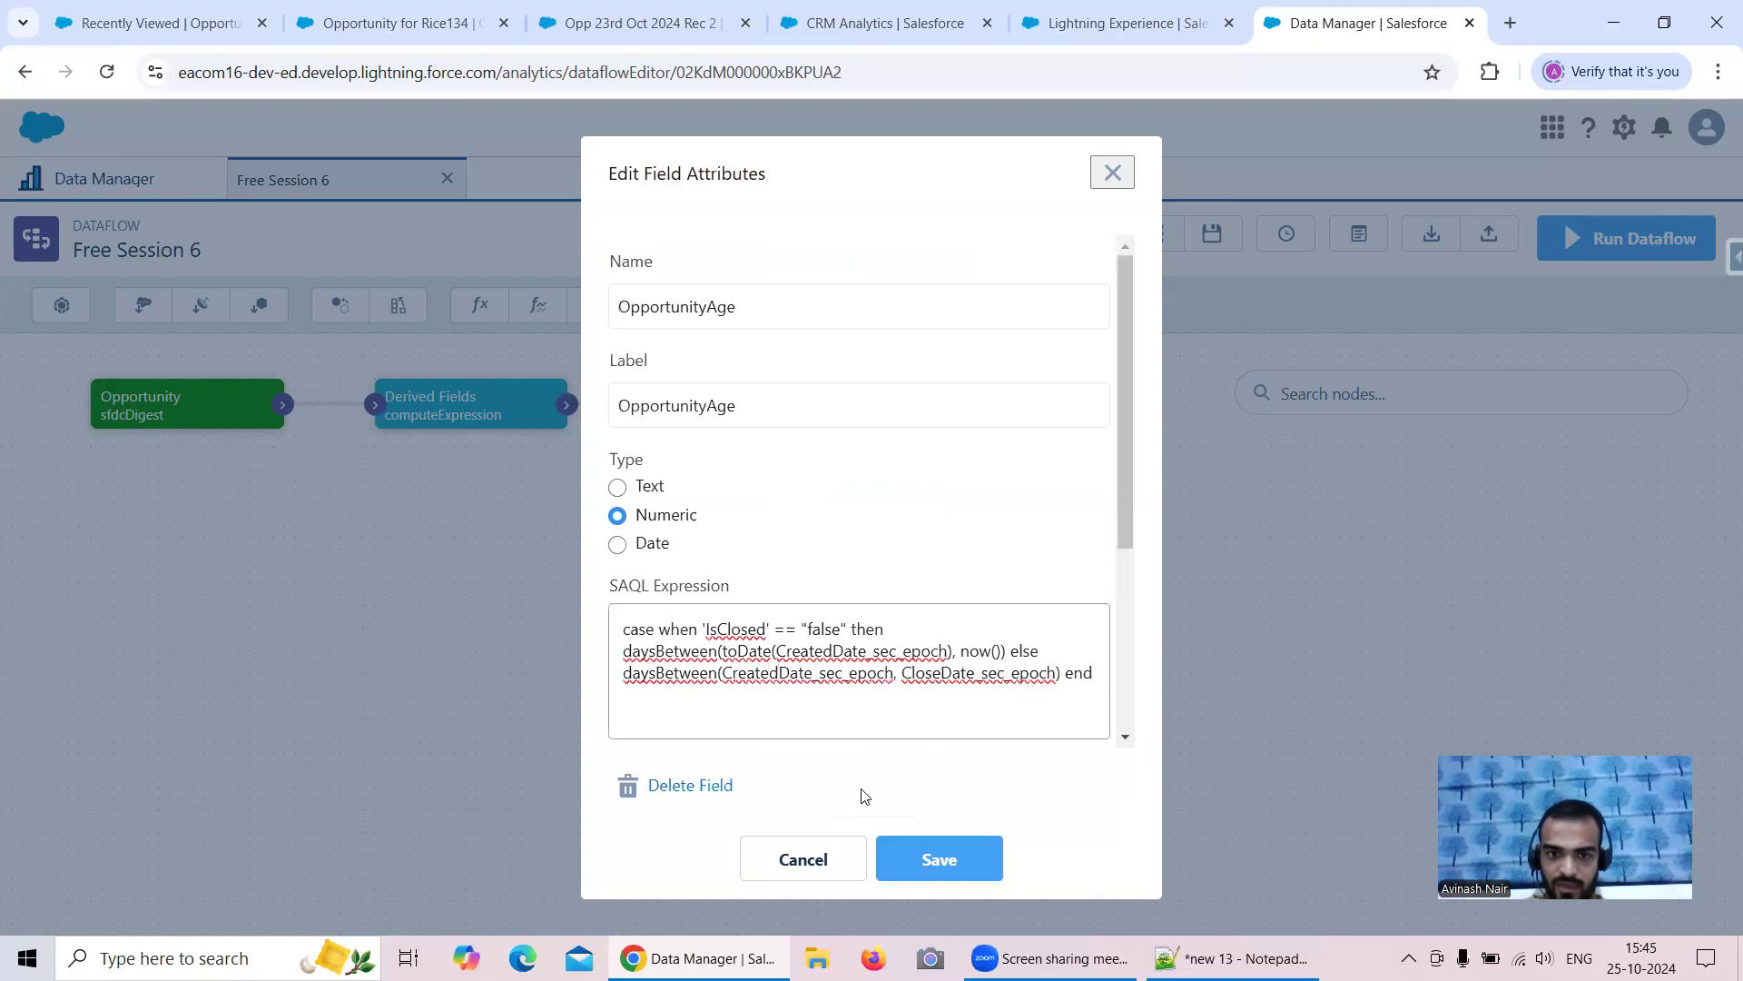
pyautogui.click(949, 863)
pyautogui.click(949, 859)
pyautogui.click(1054, 712)
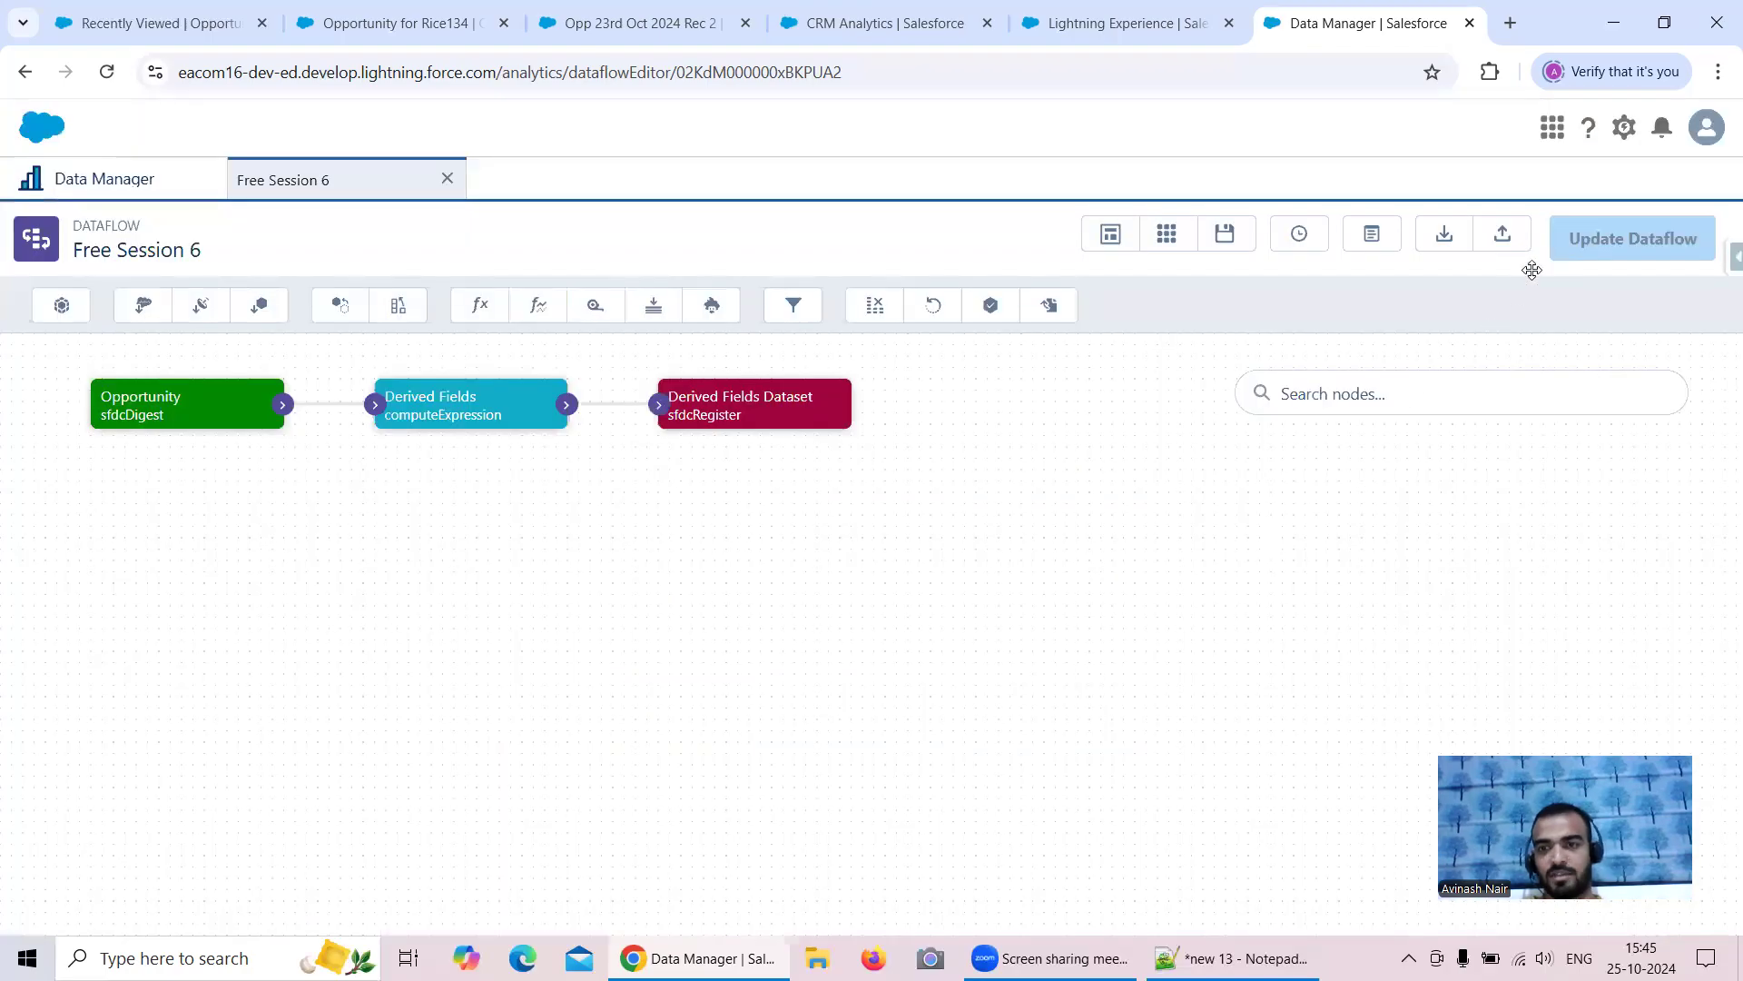
# Step: Update the Free Session 6 dataflow with the corrected field name and run it
pyautogui.click(1591, 238)
pyautogui.click(1181, 595)
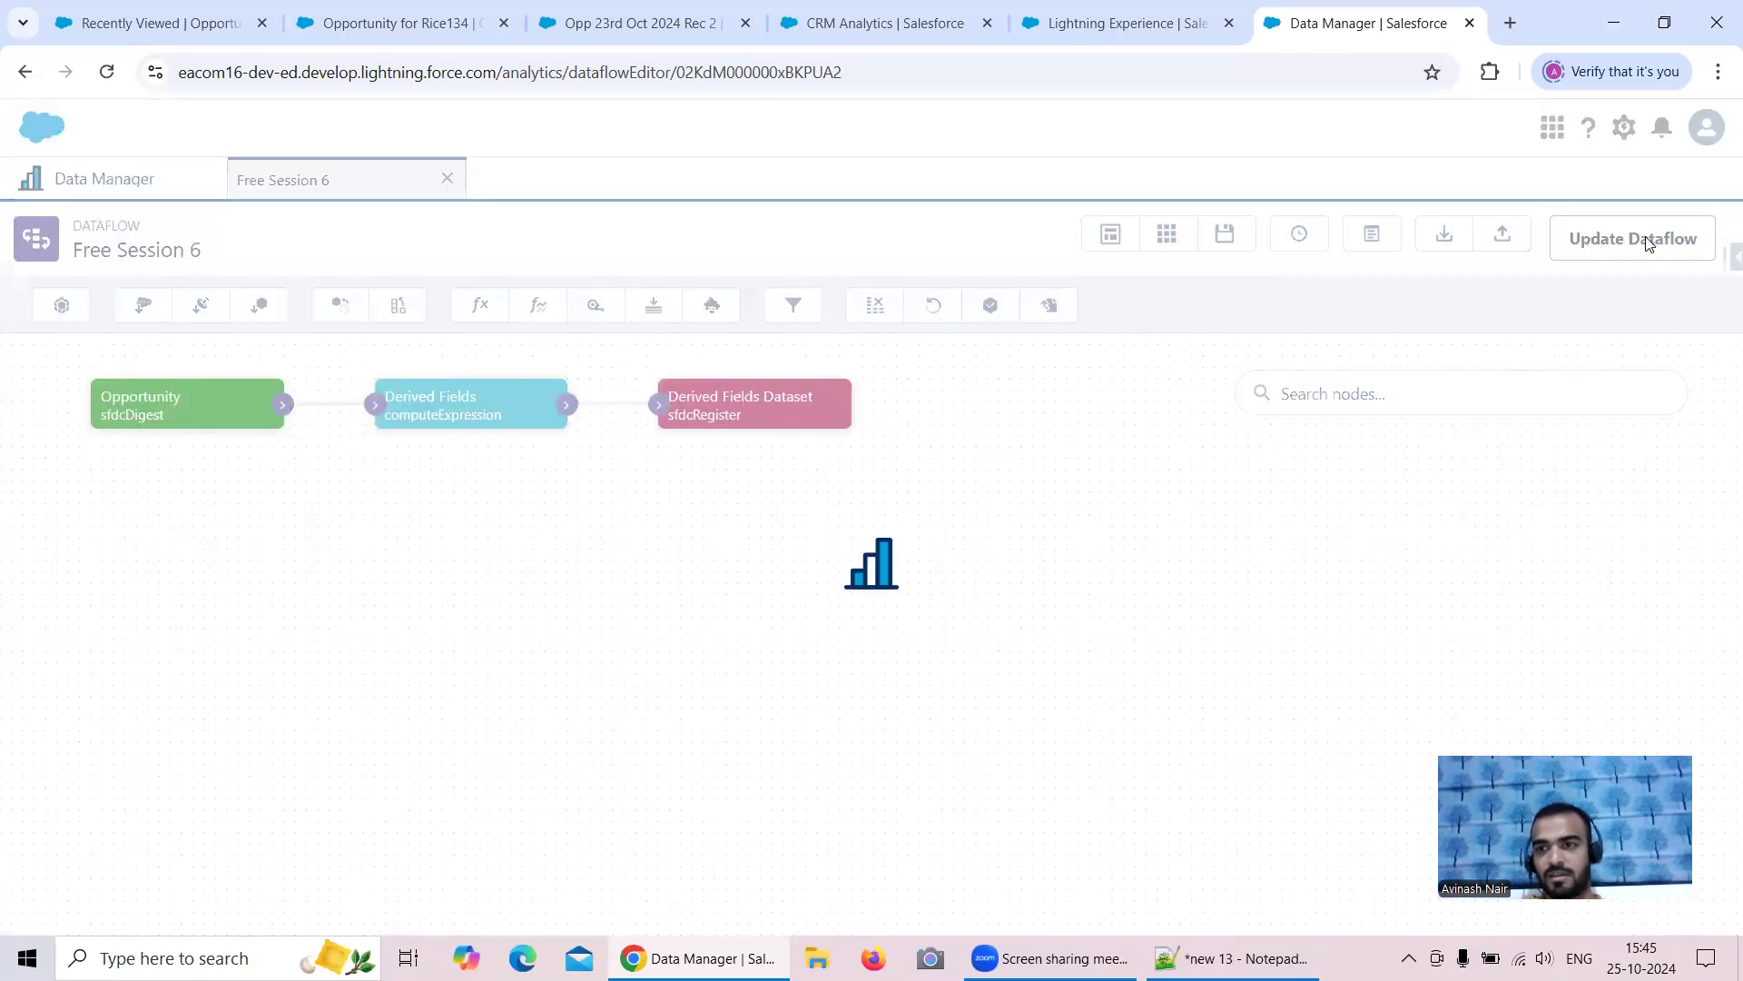
pyautogui.click(1645, 238)
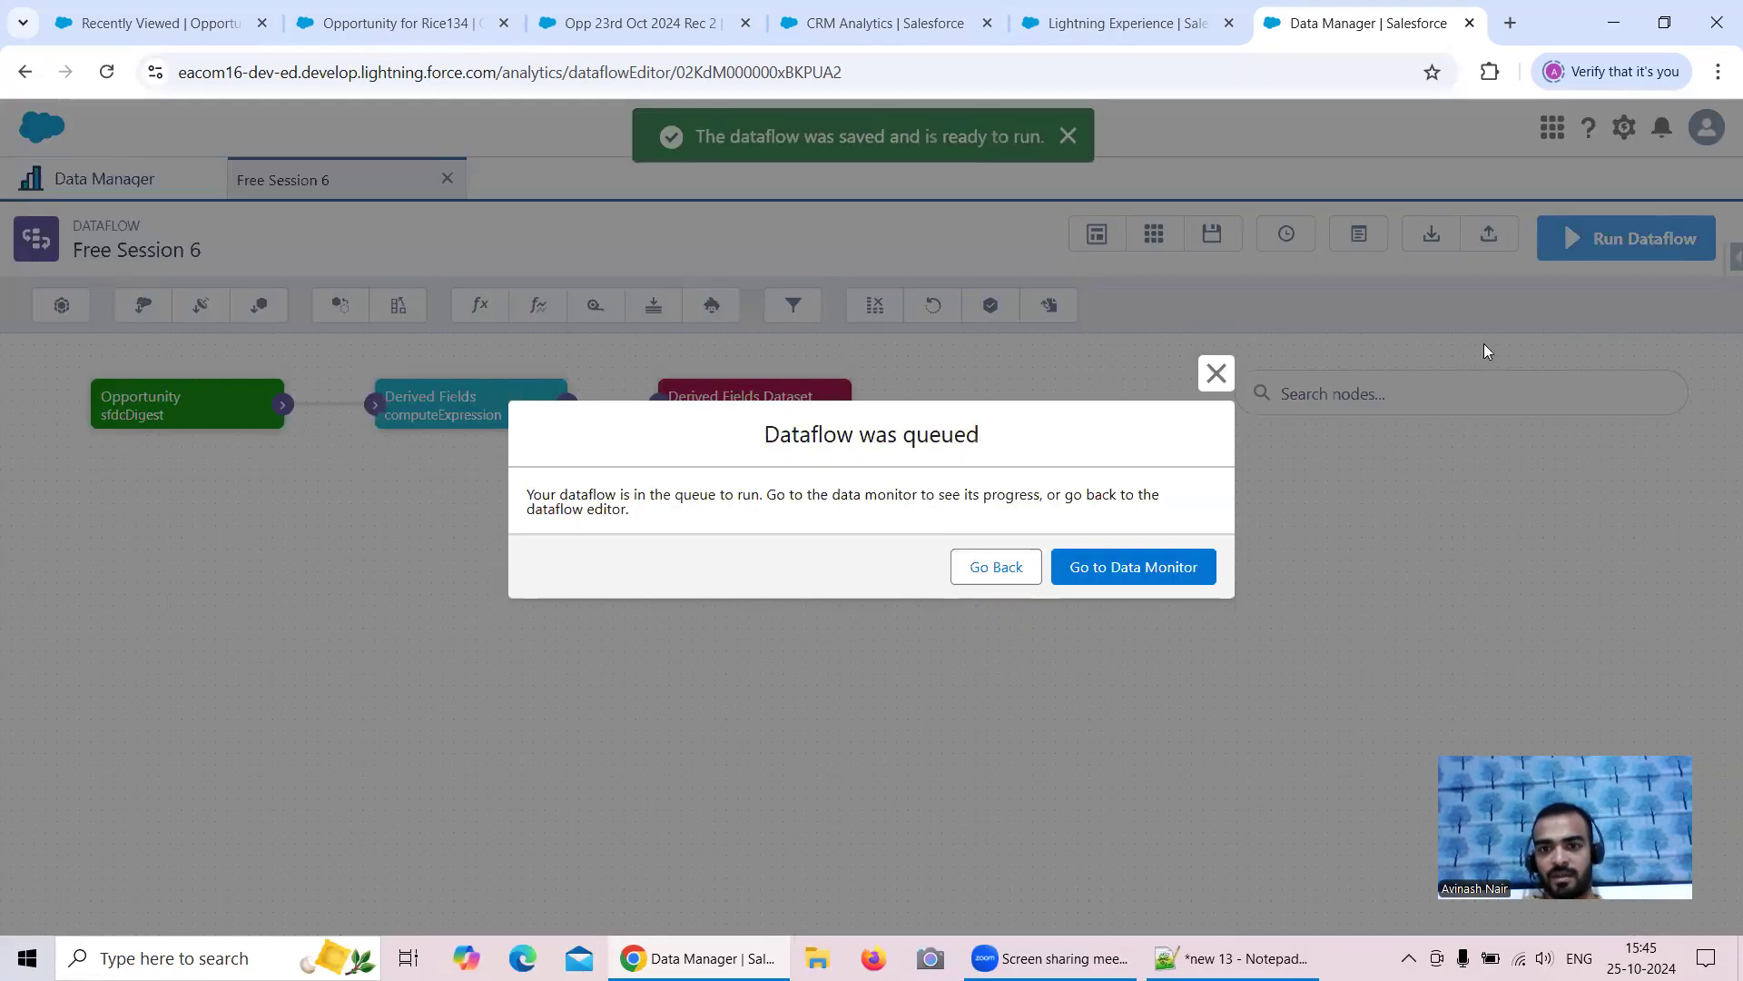
# Step: Go to the data monitor, refresh the jobs until the new run ends, and read its message
pyautogui.click(1135, 568)
pyautogui.click(1685, 296)
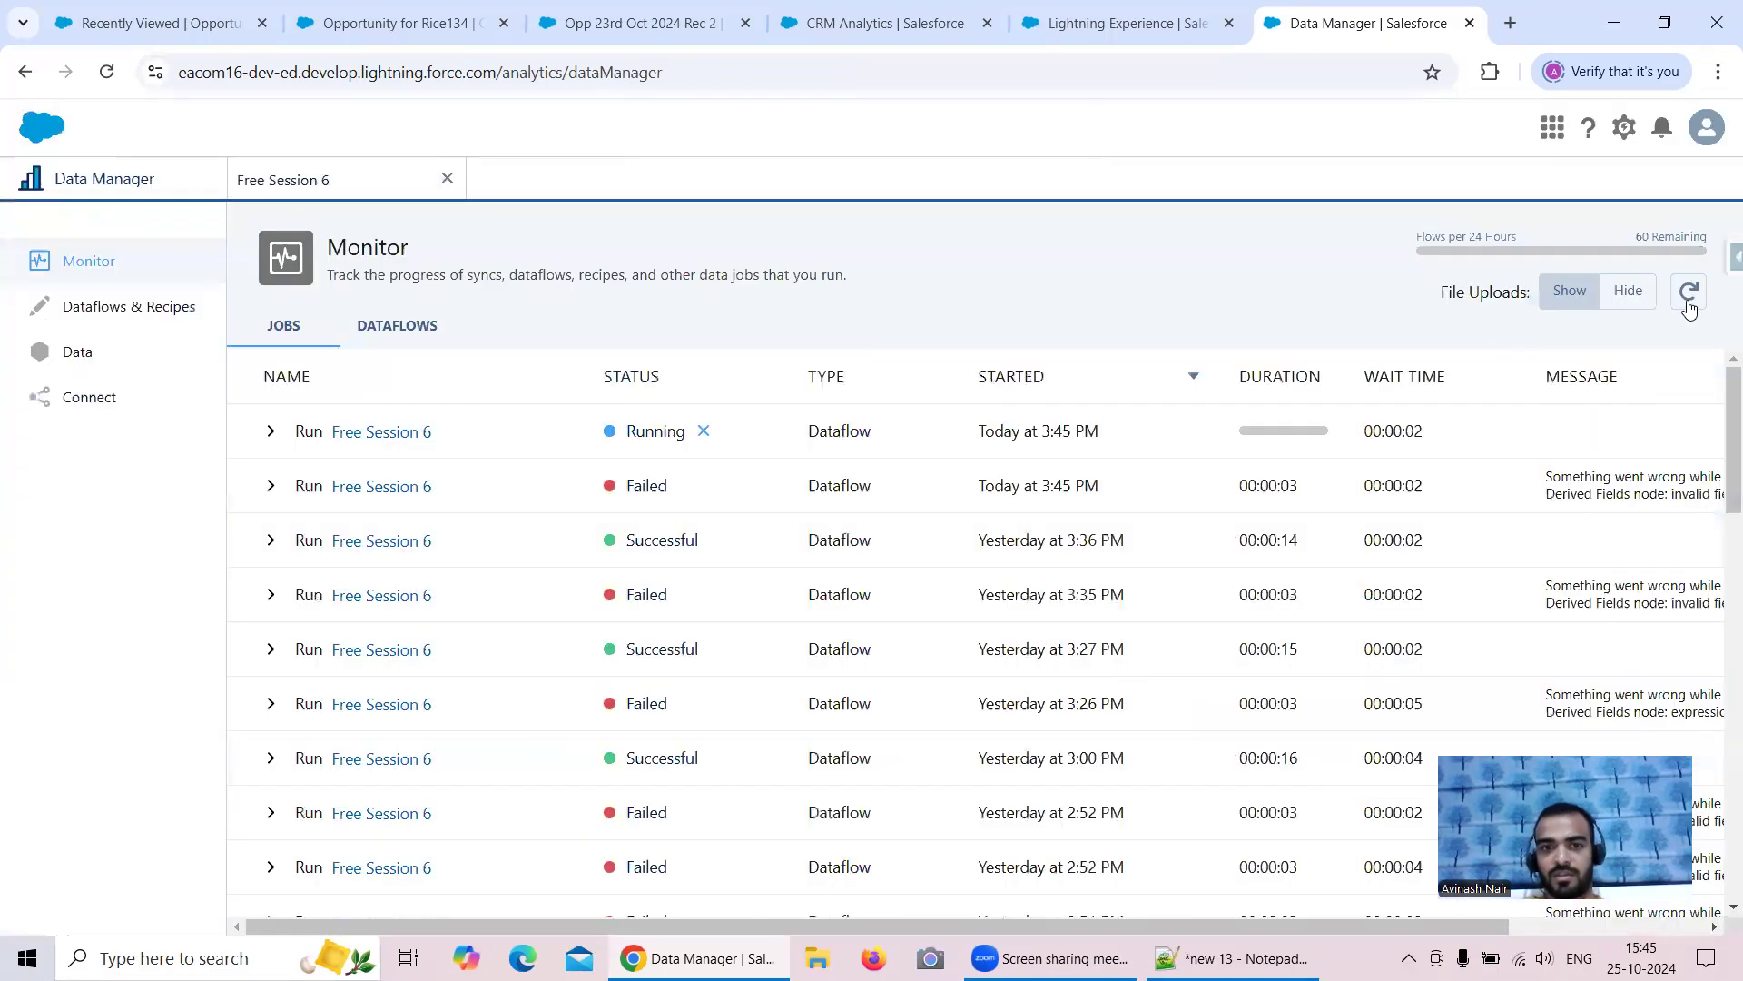
pyautogui.click(1686, 304)
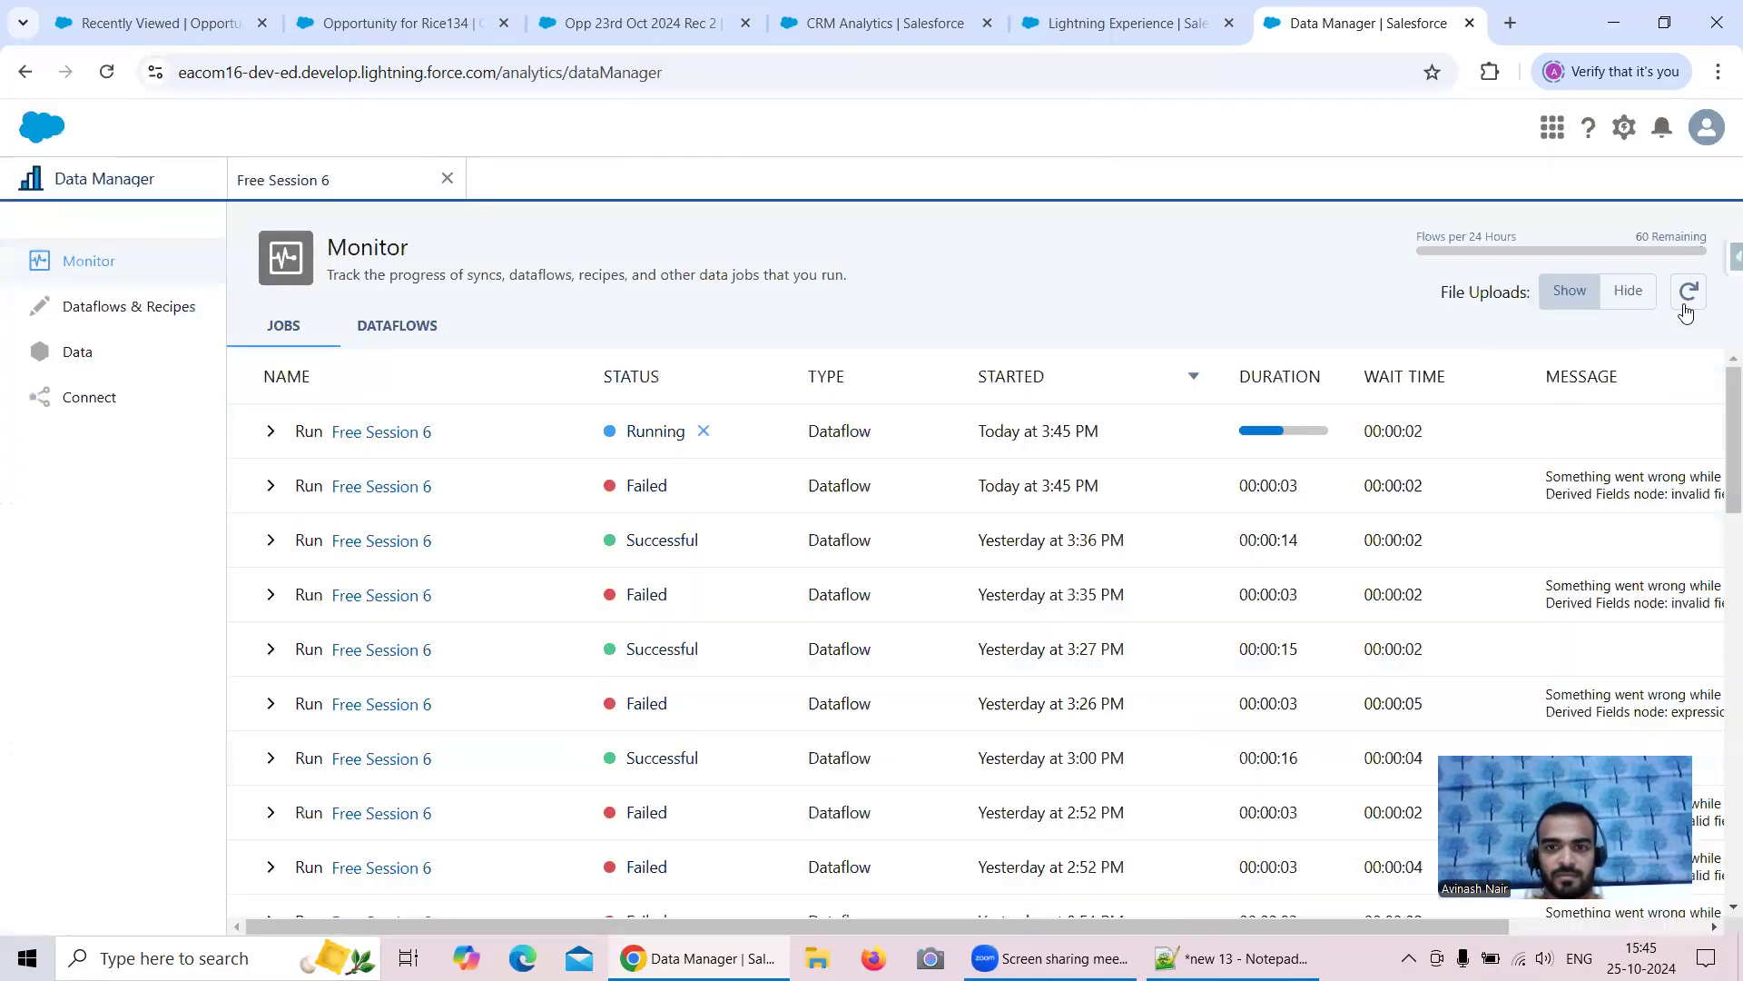
pyautogui.click(1686, 305)
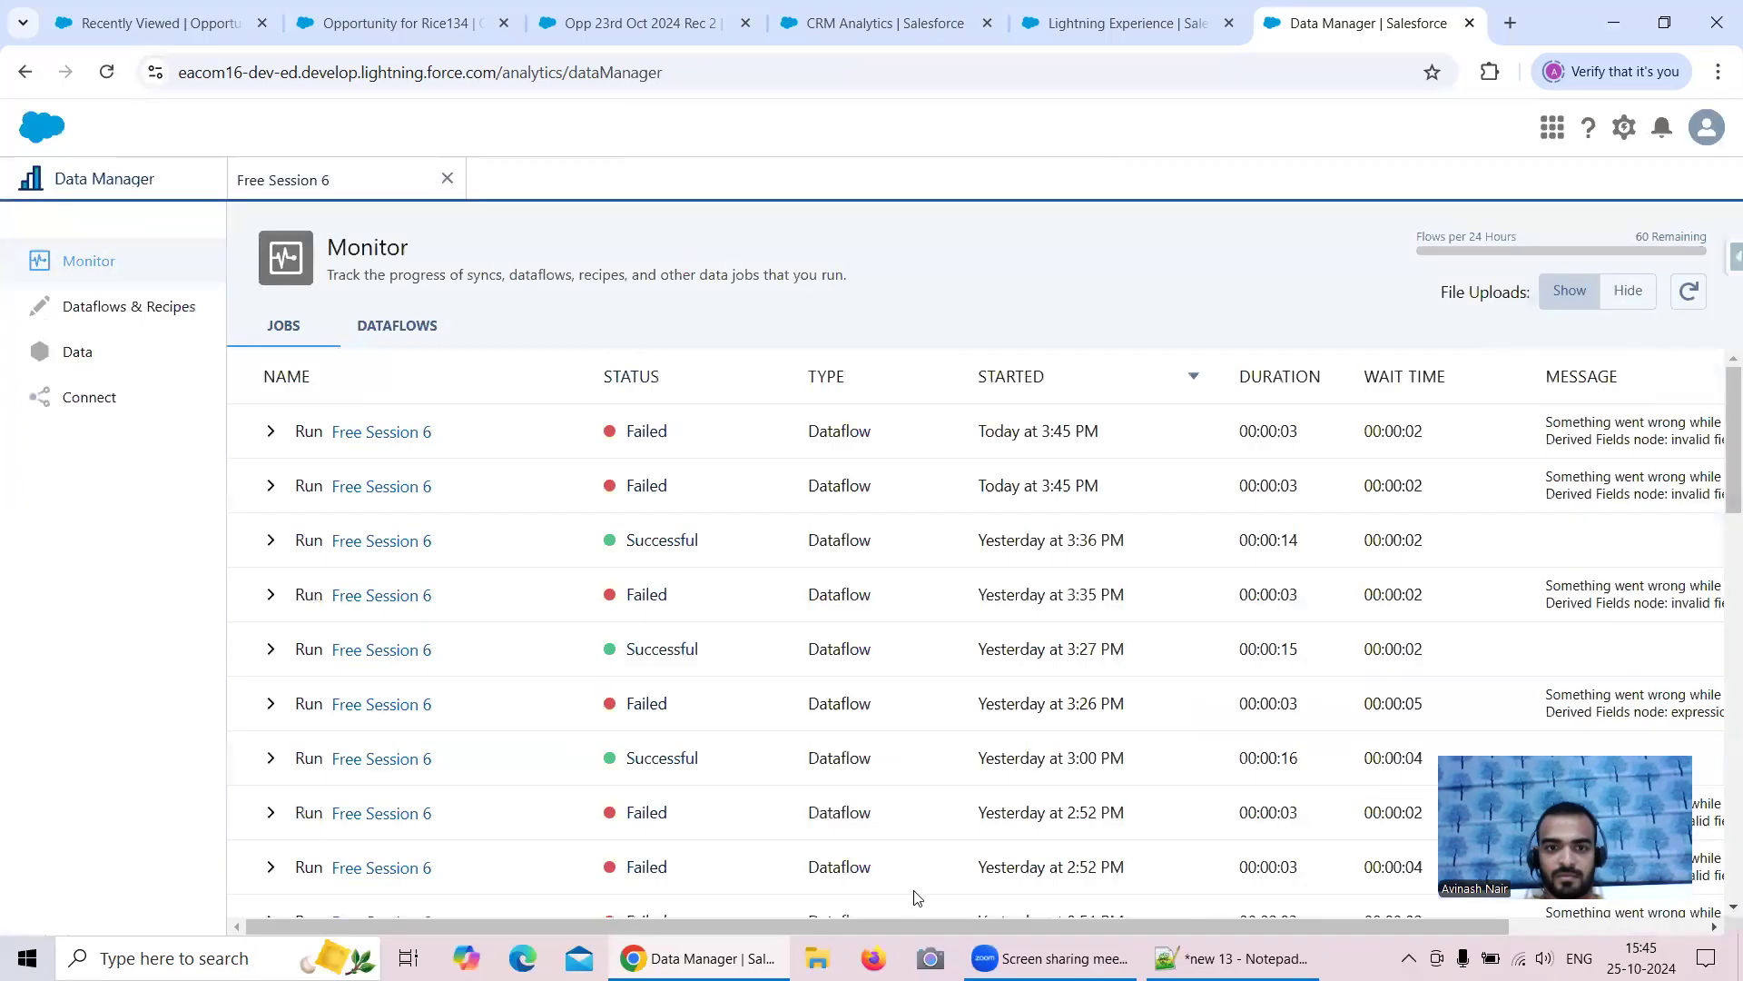
pyautogui.moveTo(969, 925); pyautogui.dragTo(1176, 923)
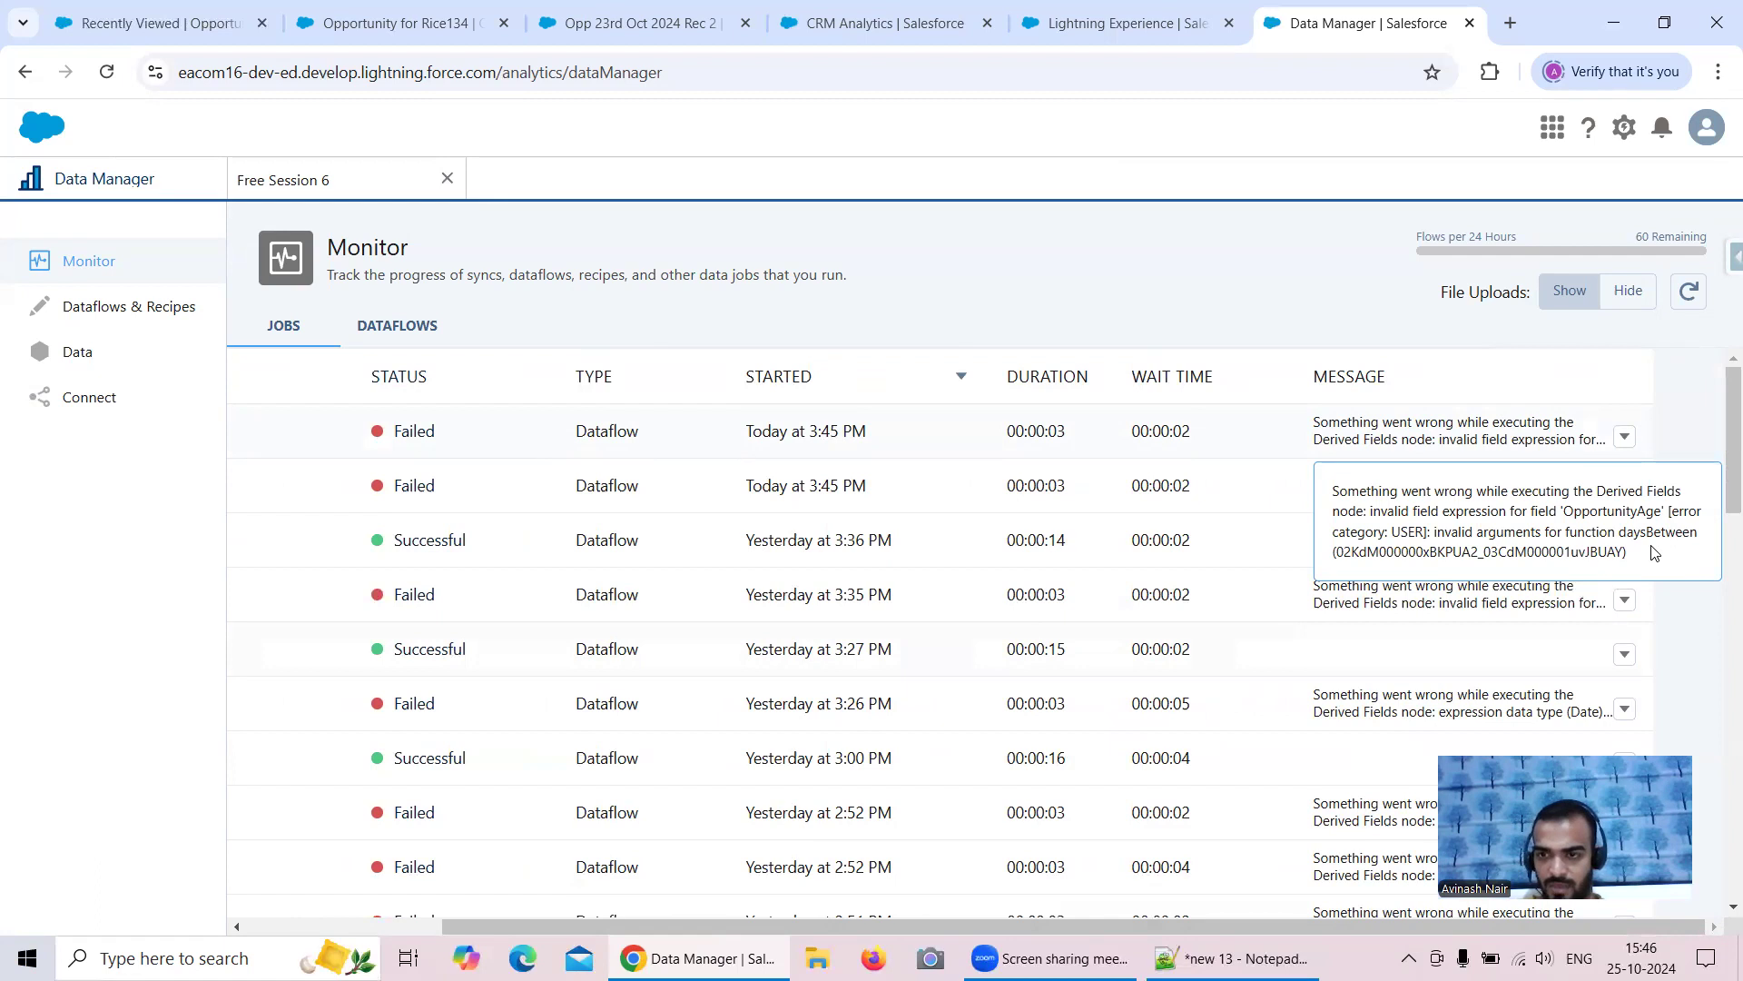
# Step: Reopen OpportunityAge in the Derived Fields node and wrap CreatedDate_sec_epoch in toDate() in the else branch's daysBetween
pyautogui.click(342, 177)
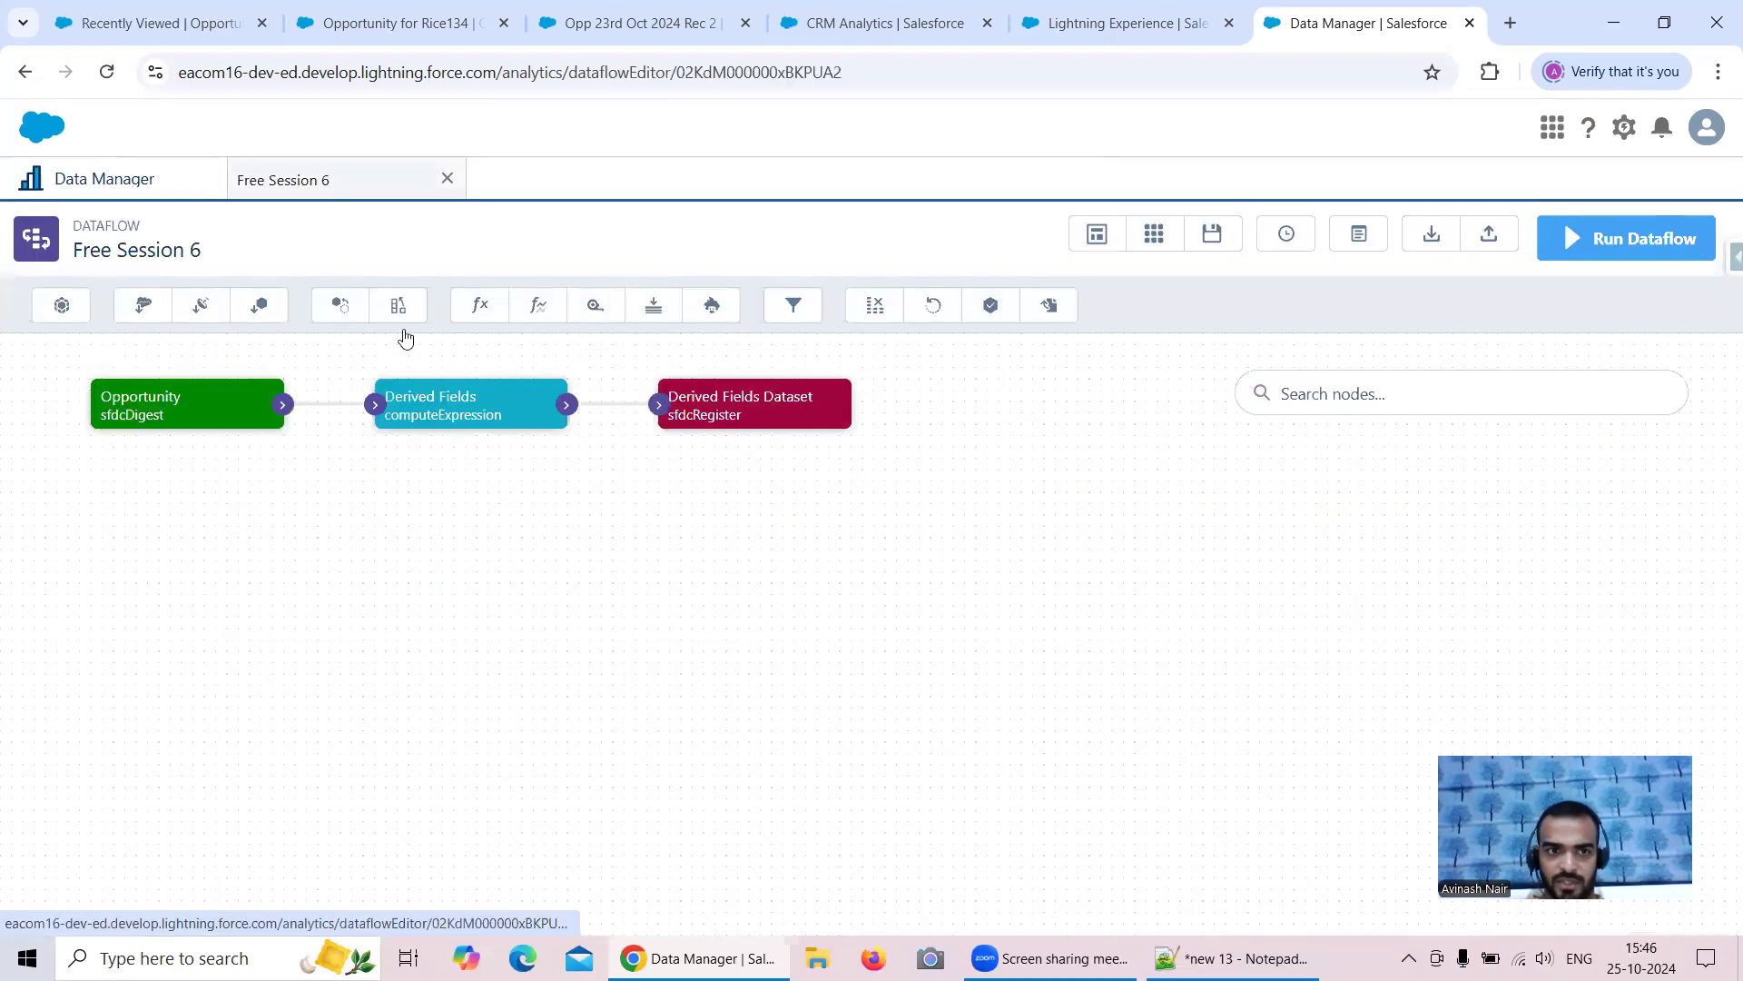
pyautogui.click(457, 411)
pyautogui.scroll(-10, 848, 583)
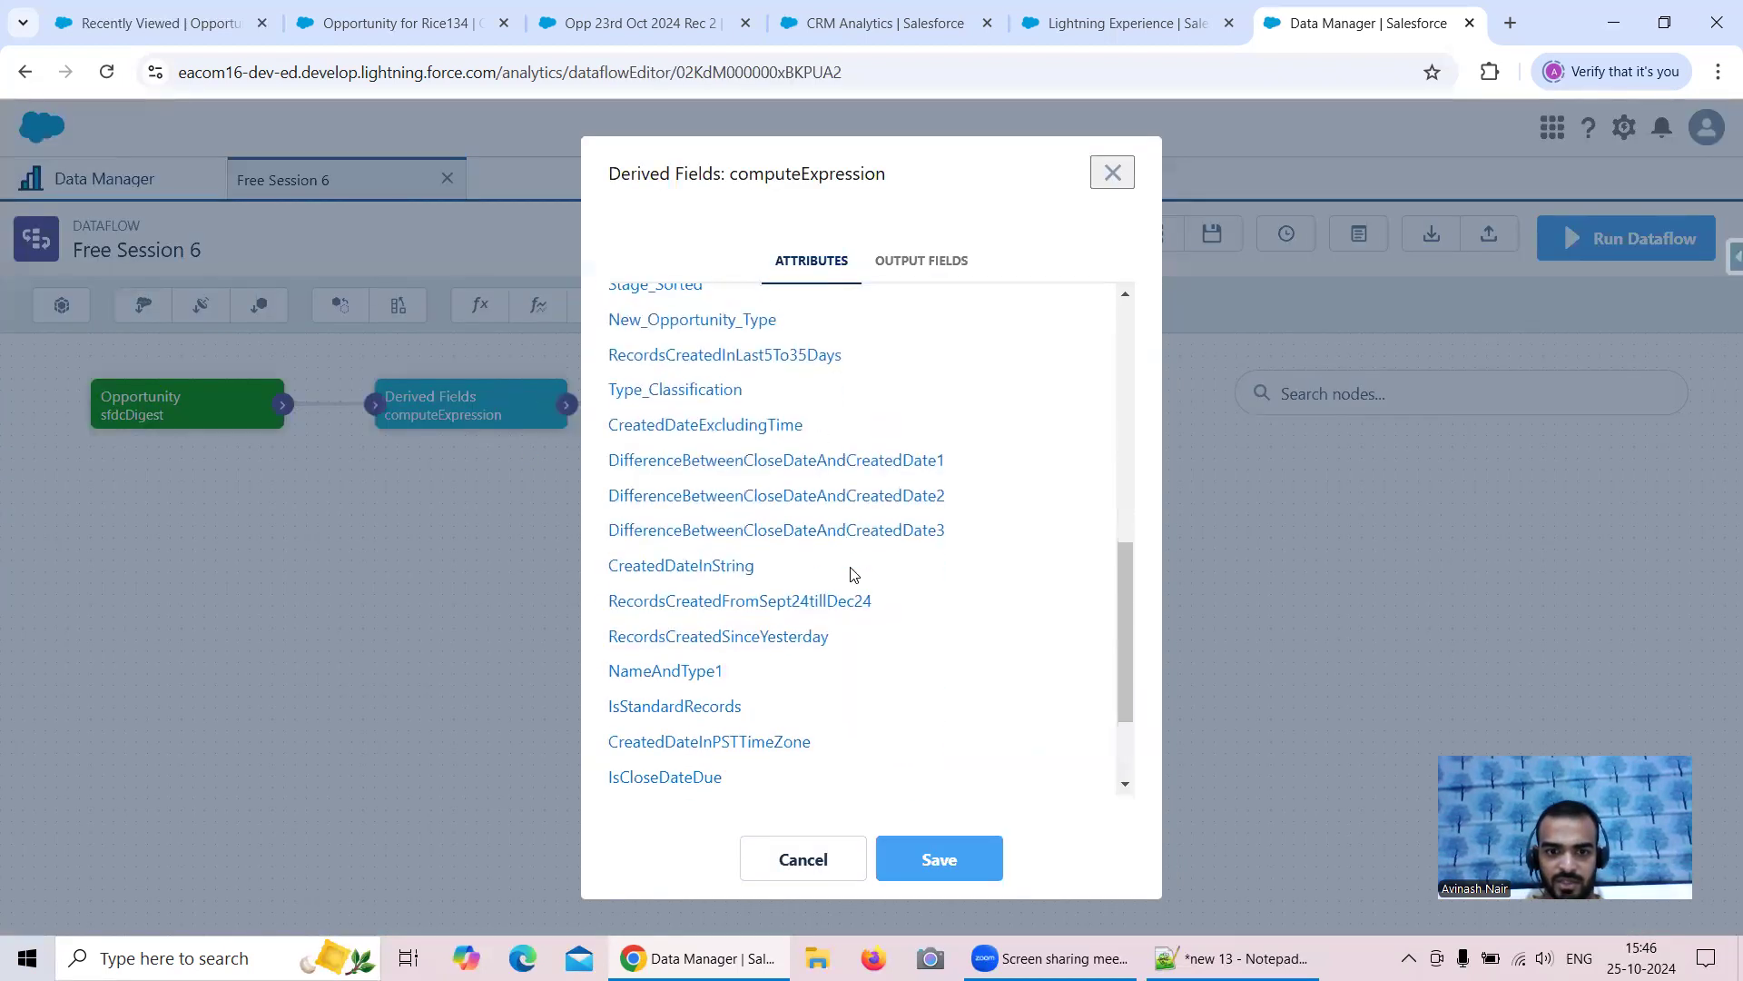
pyautogui.click(683, 696)
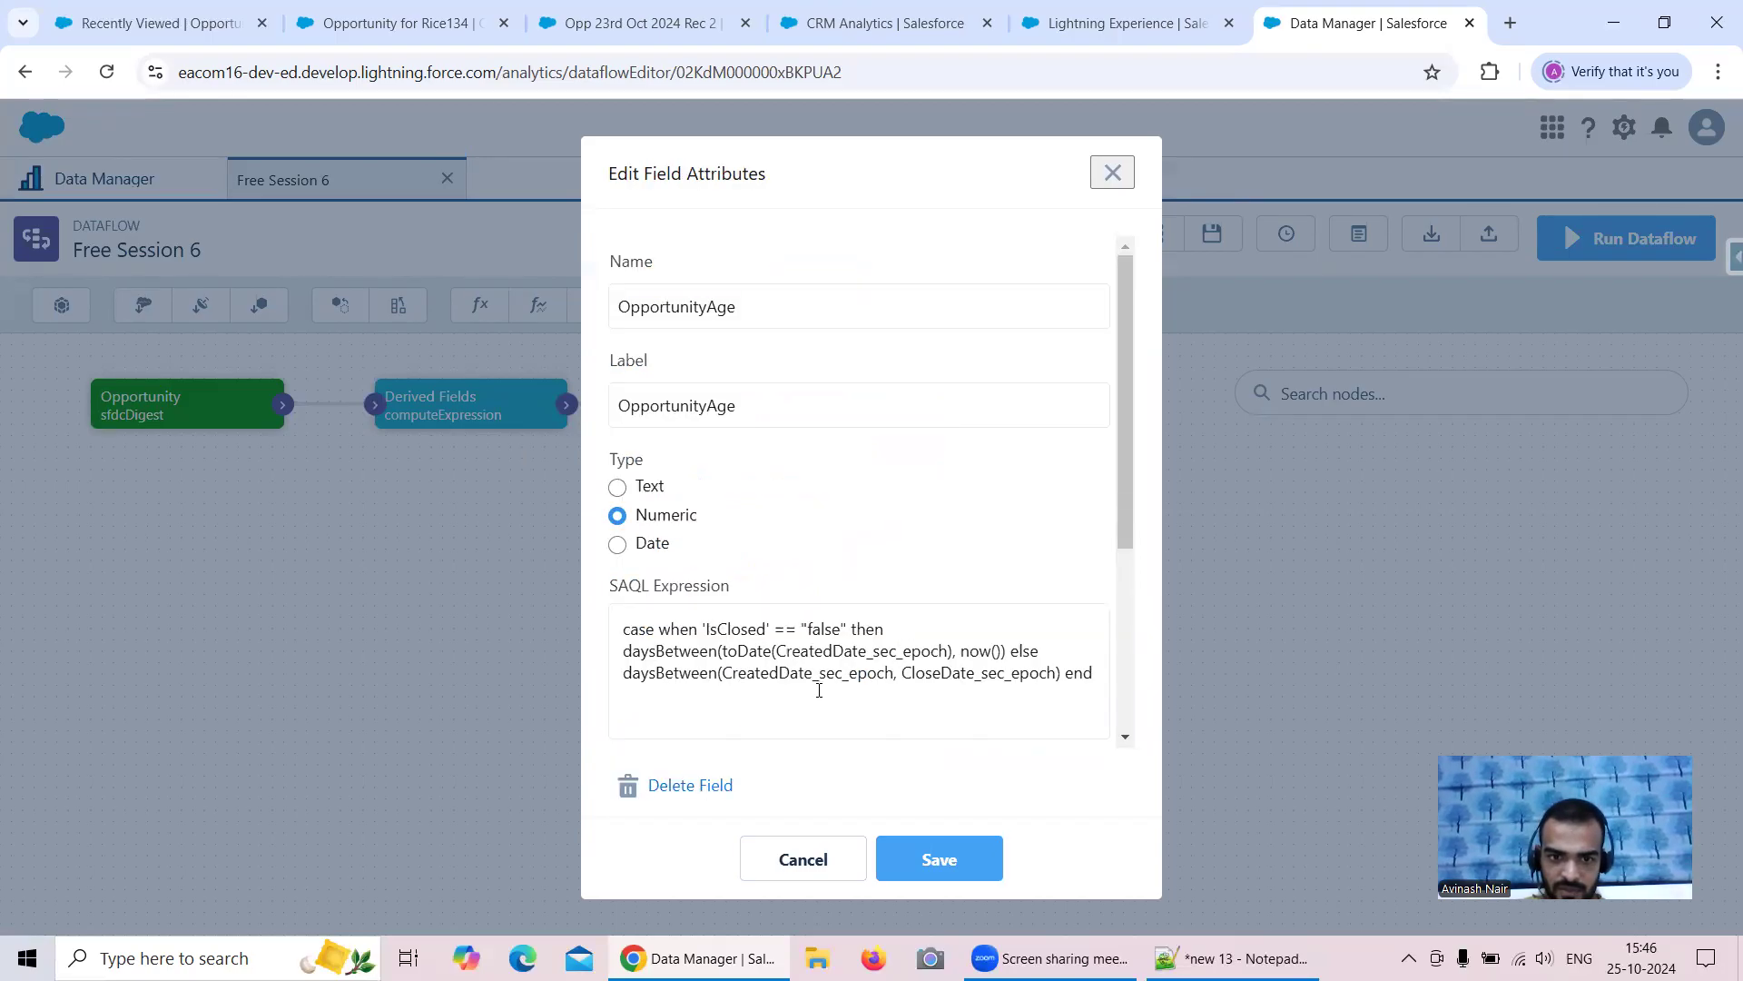
pyautogui.click(727, 676)
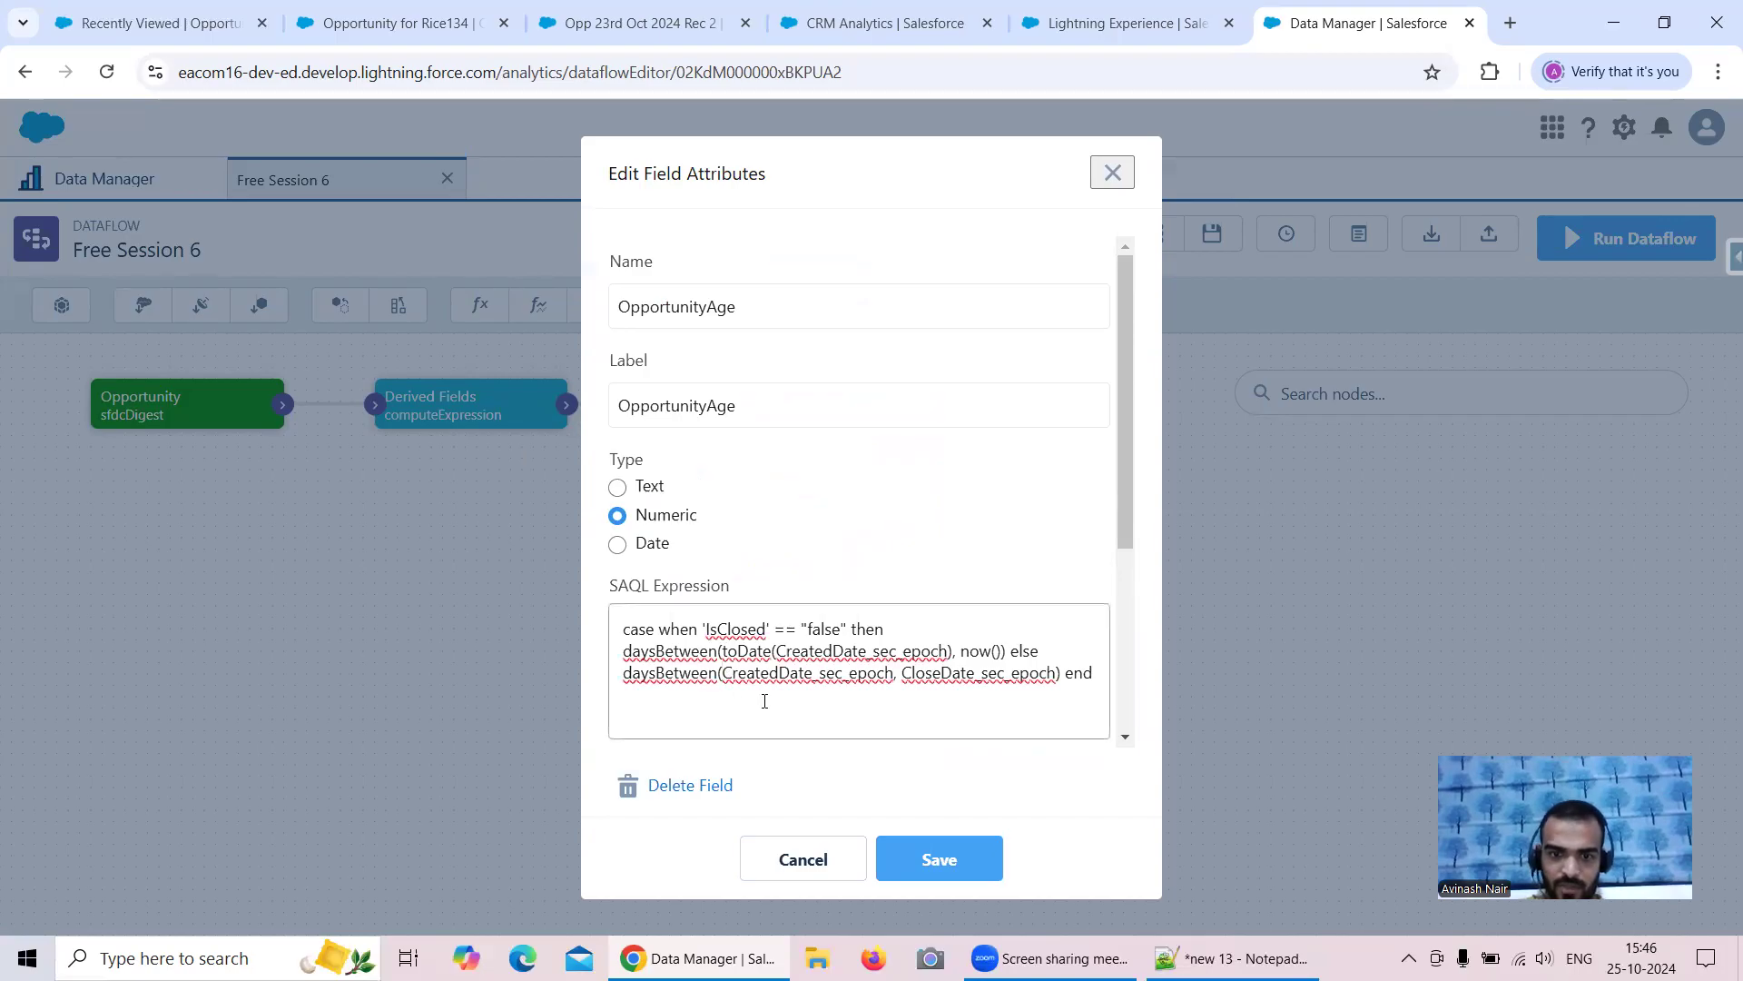
pyautogui.write('toDate')
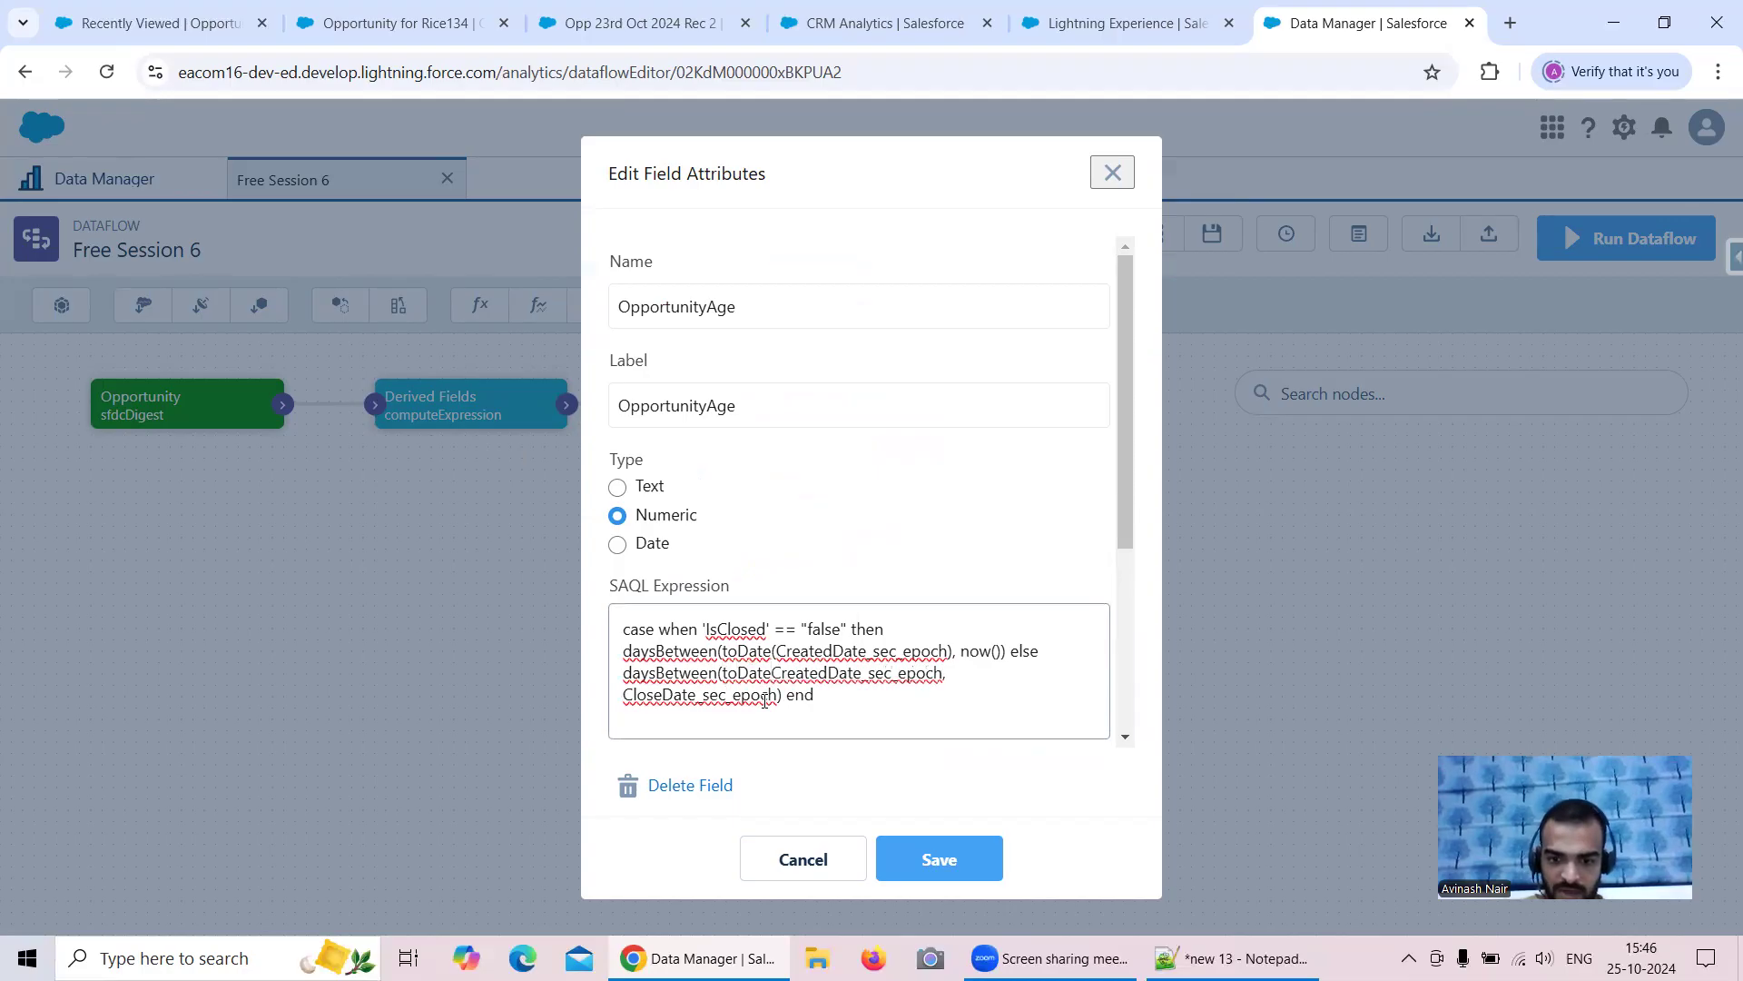
pyautogui.write(')')
pyautogui.press('BackSpace')
pyautogui.write('(')
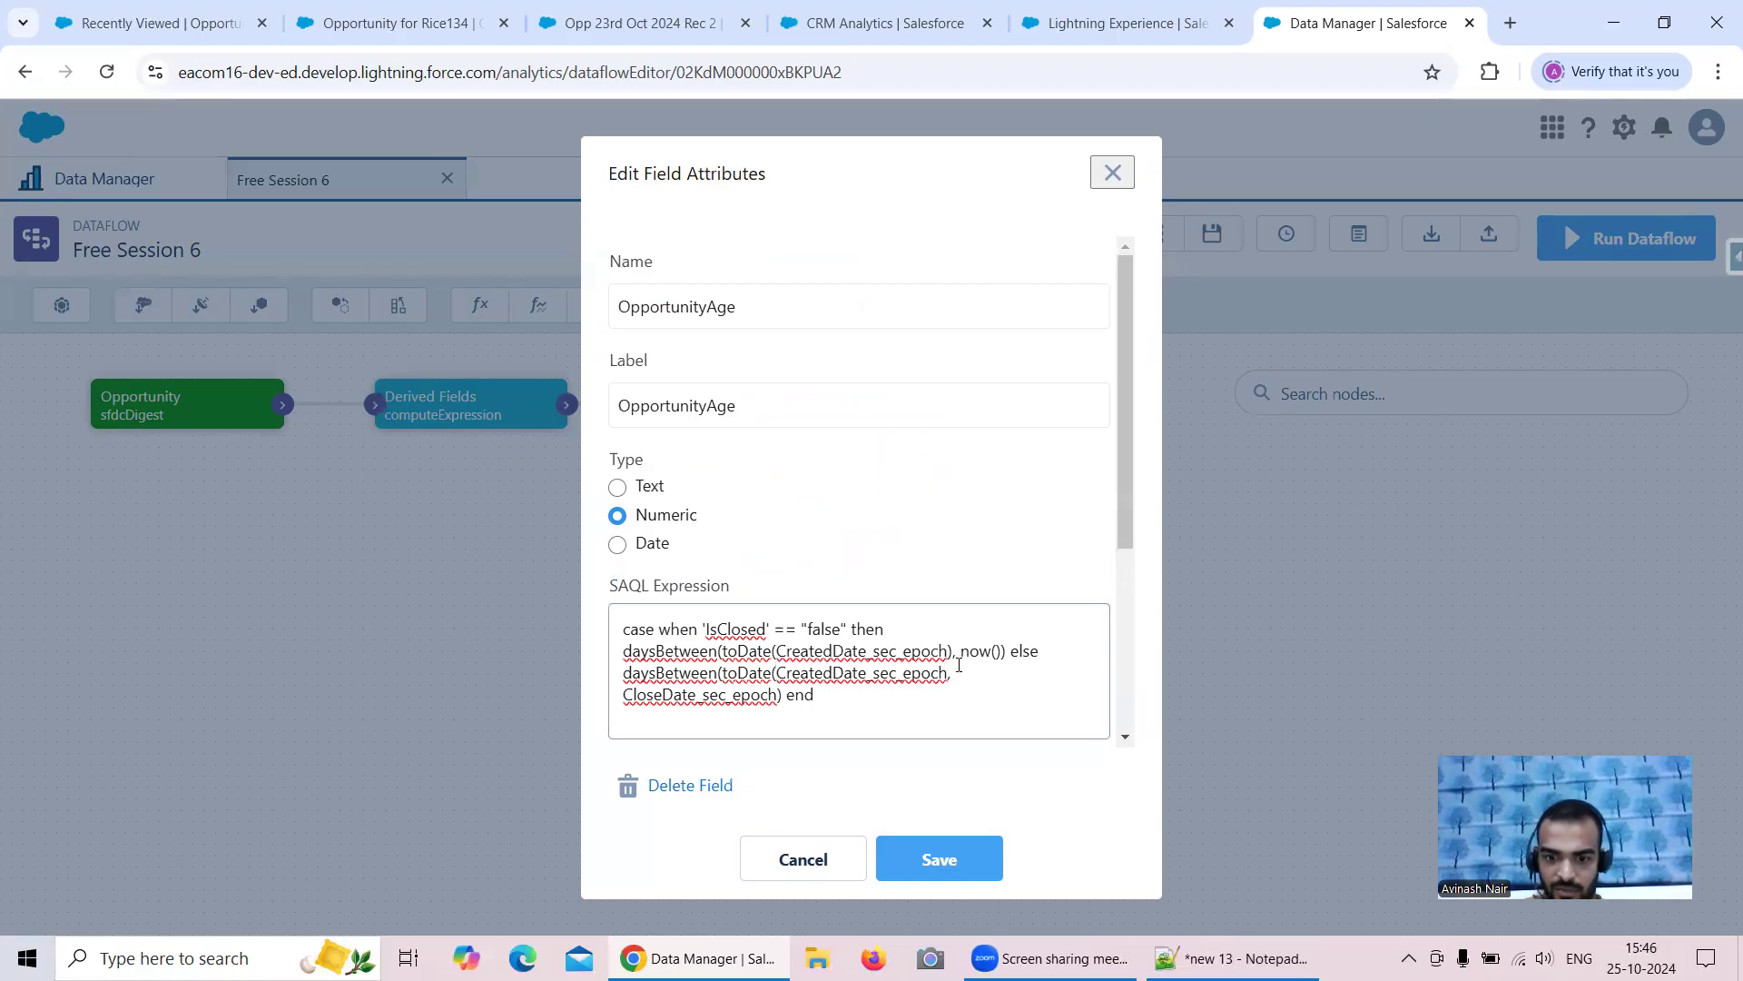
# Step: Wrap CloseDate_sec_epoch in toDate() in the OpportunityAge expression, then save the field and node, propagating the changes
pyautogui.click(628, 704)
pyautogui.write('toDat')
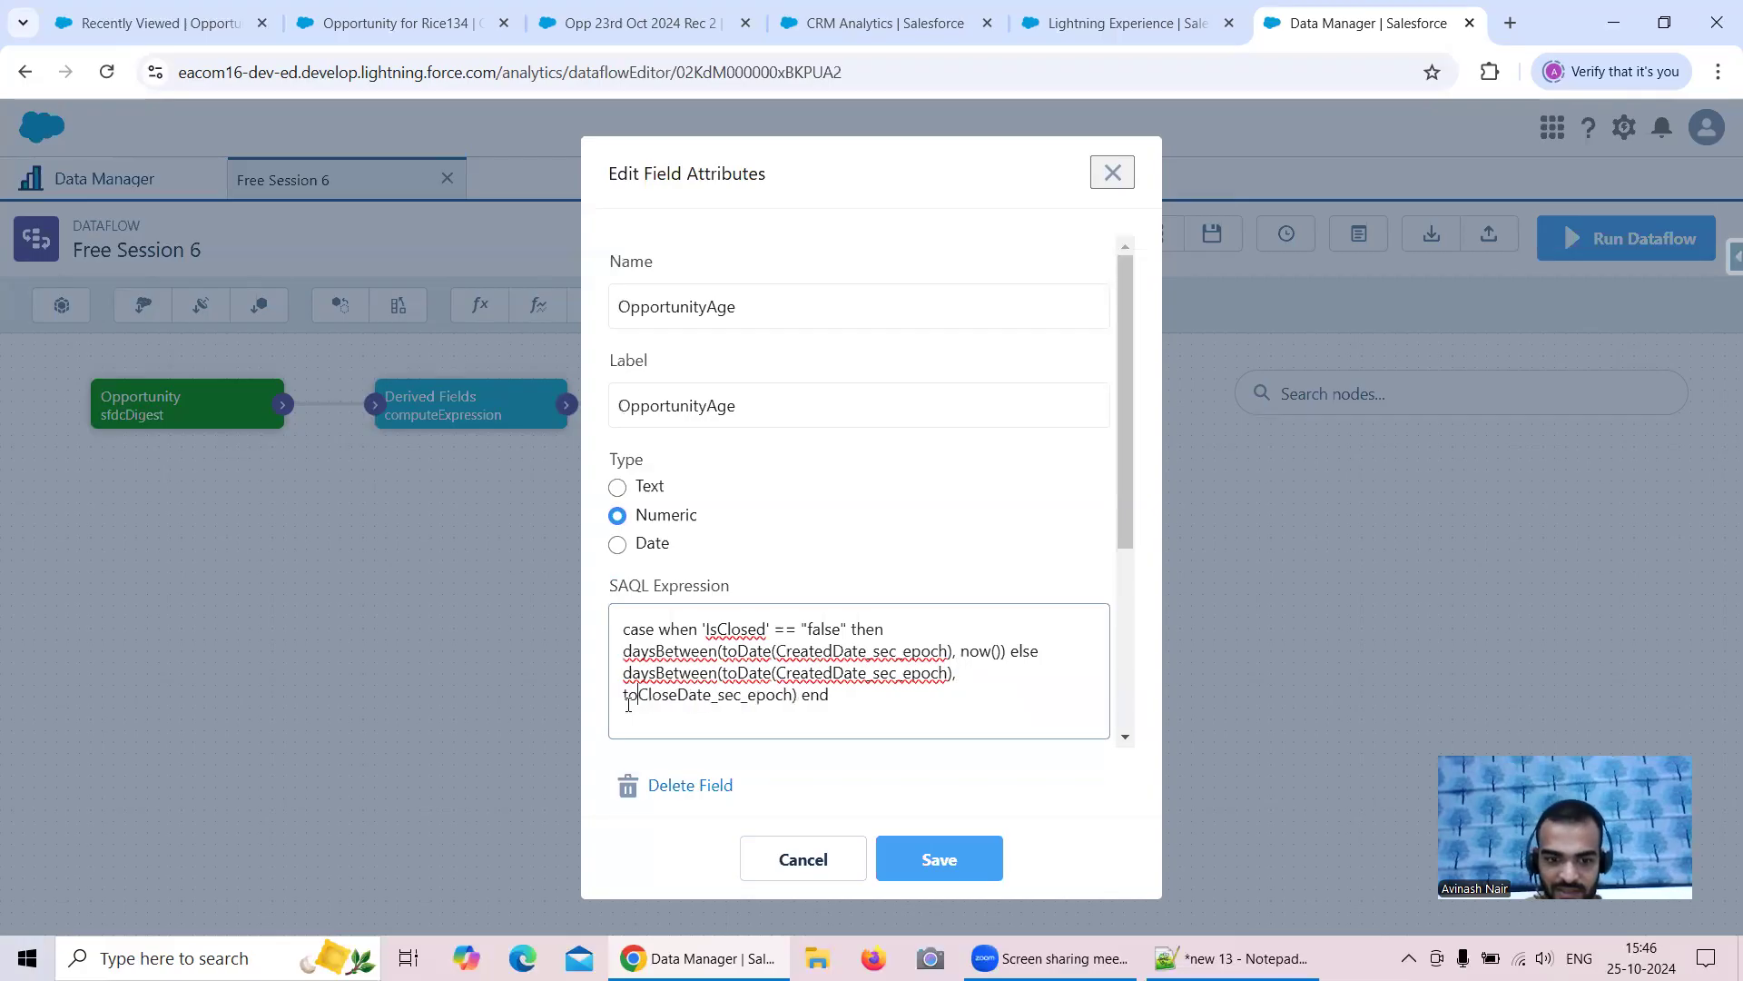
pyautogui.write('e')
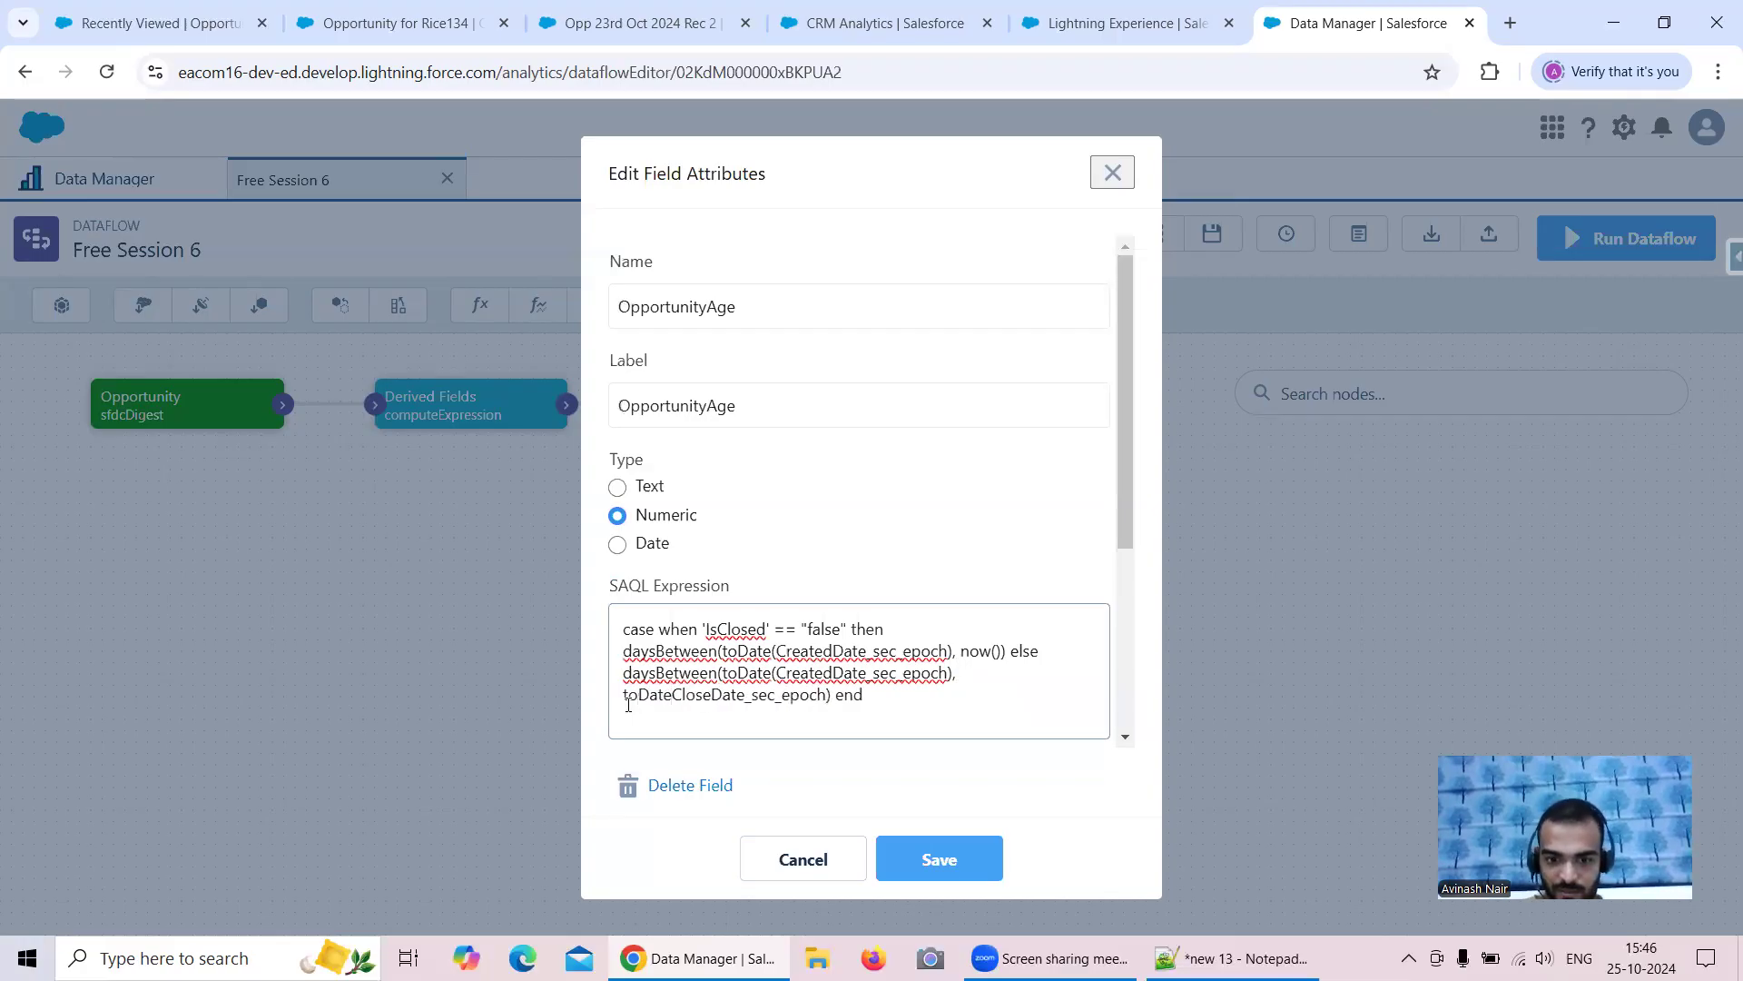
pyautogui.write('(')
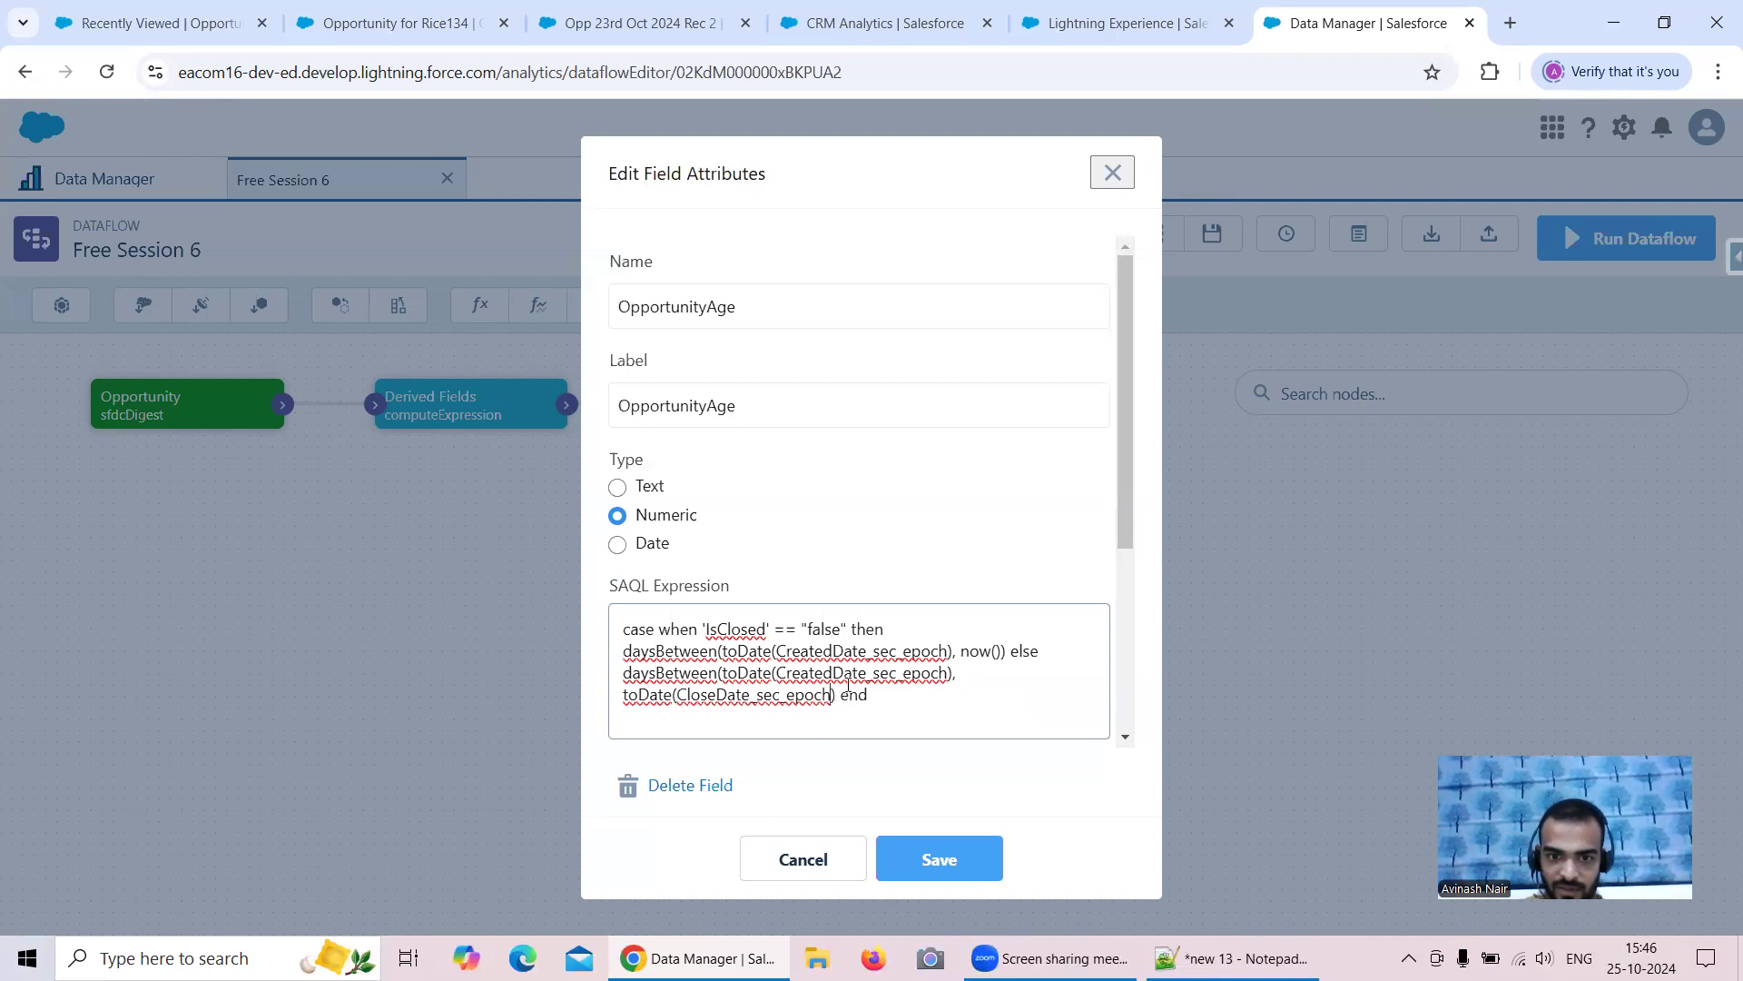
pyautogui.write(')')
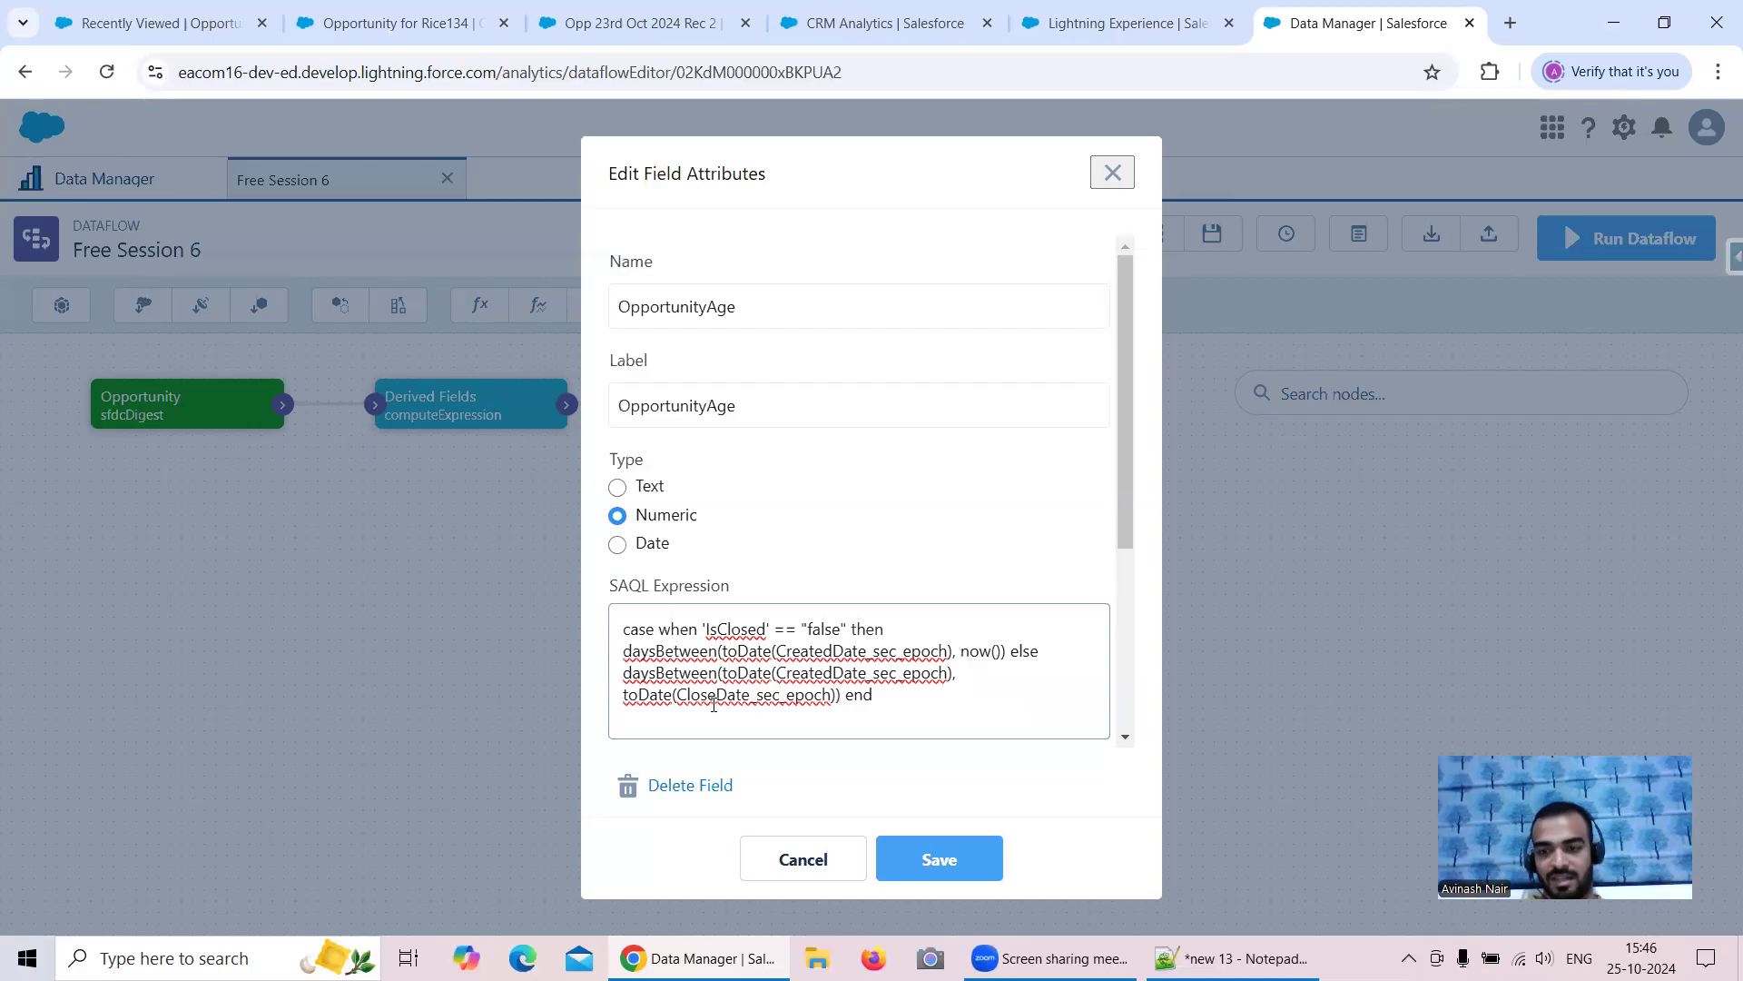
pyautogui.click(956, 854)
pyautogui.click(944, 852)
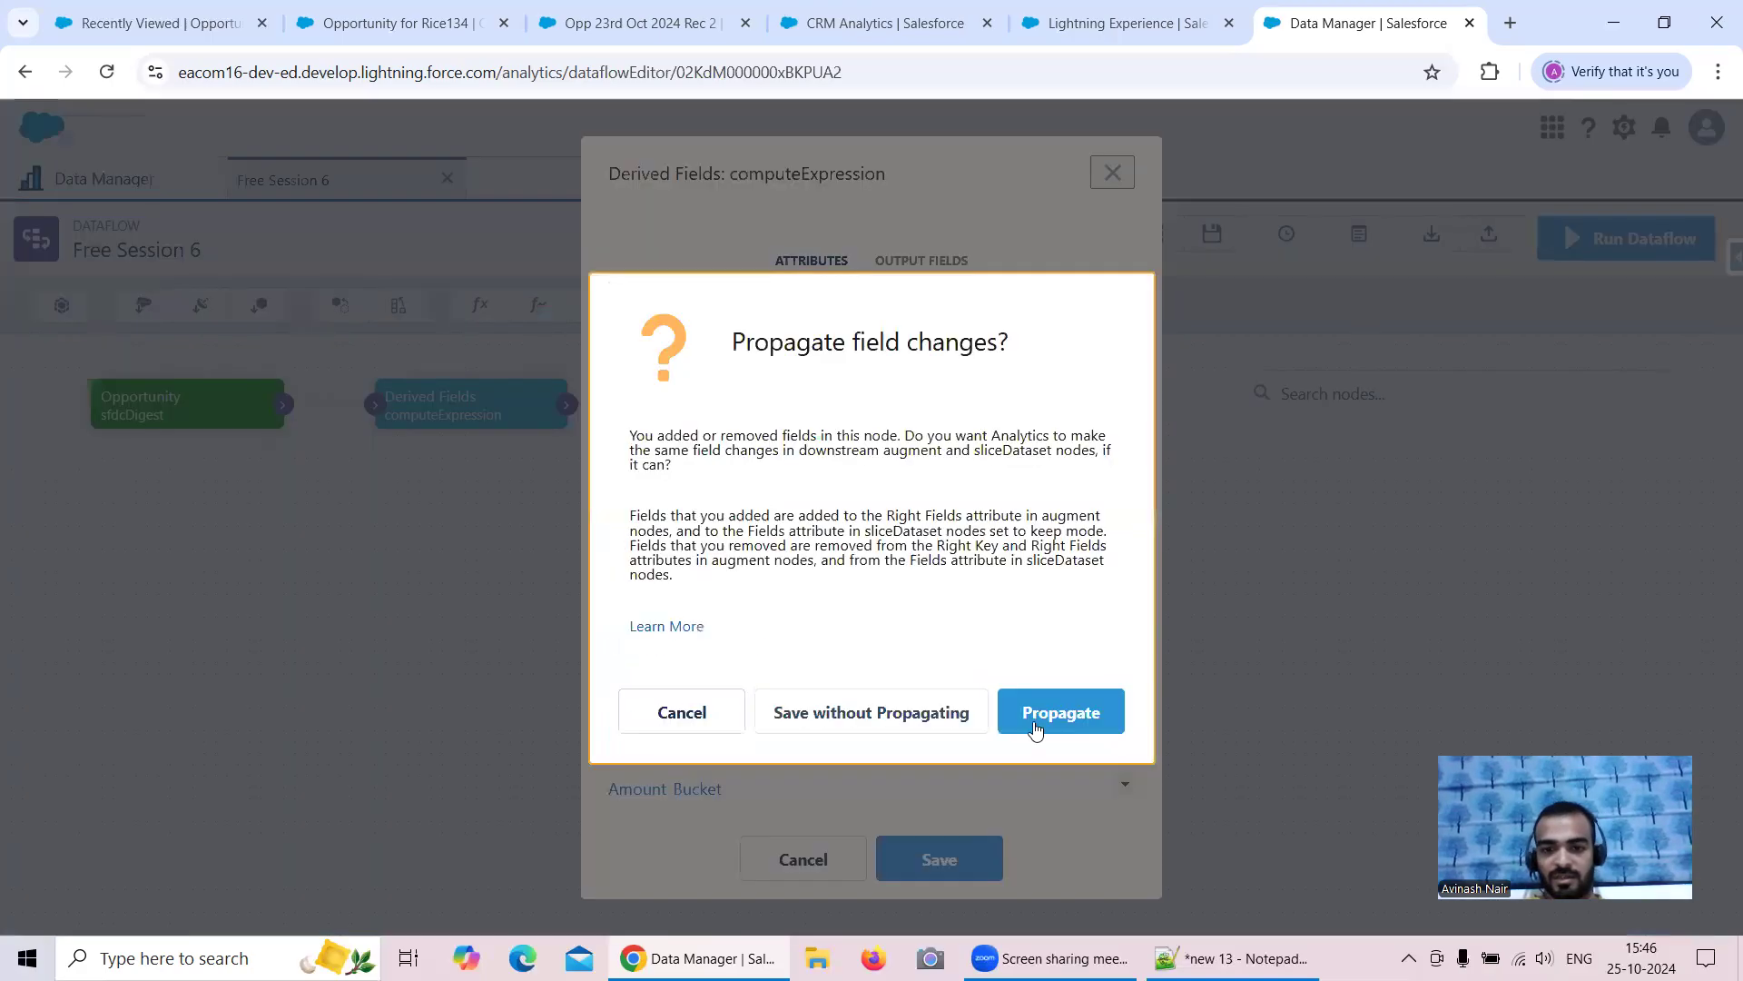
pyautogui.click(1040, 715)
# Step: Update the Free Session 6 dataflow with the toDate() conversions and run it again
pyautogui.click(1648, 242)
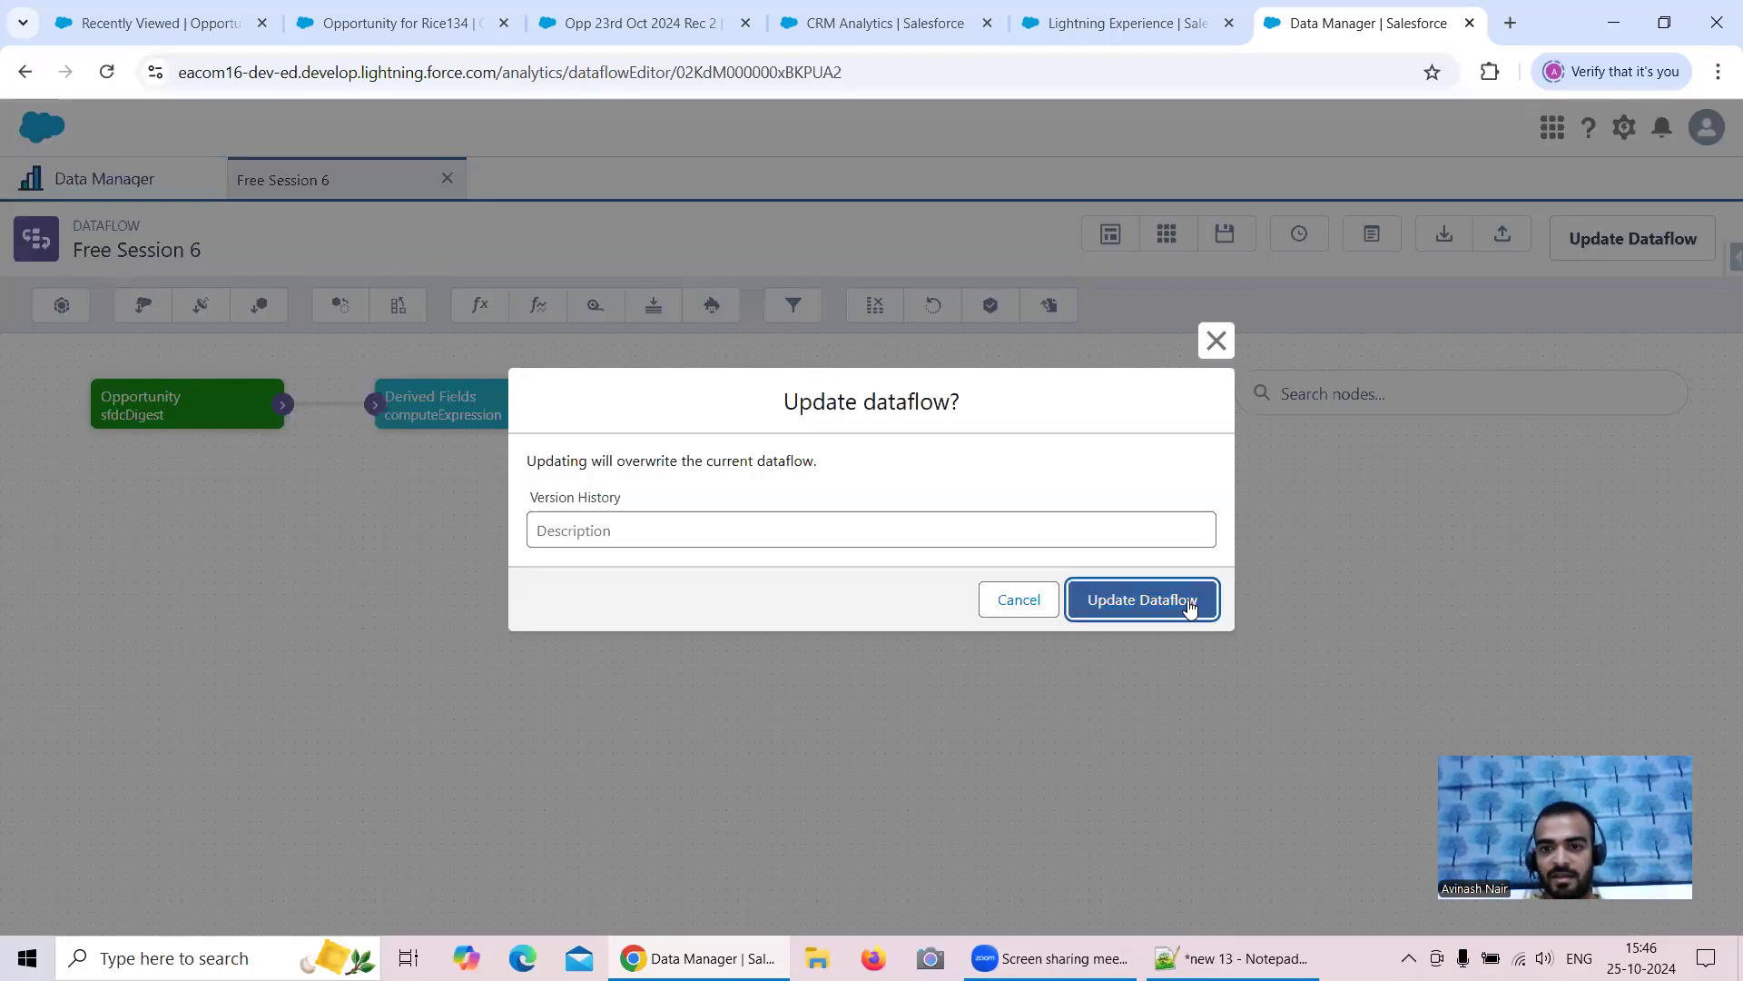
pyautogui.click(1143, 599)
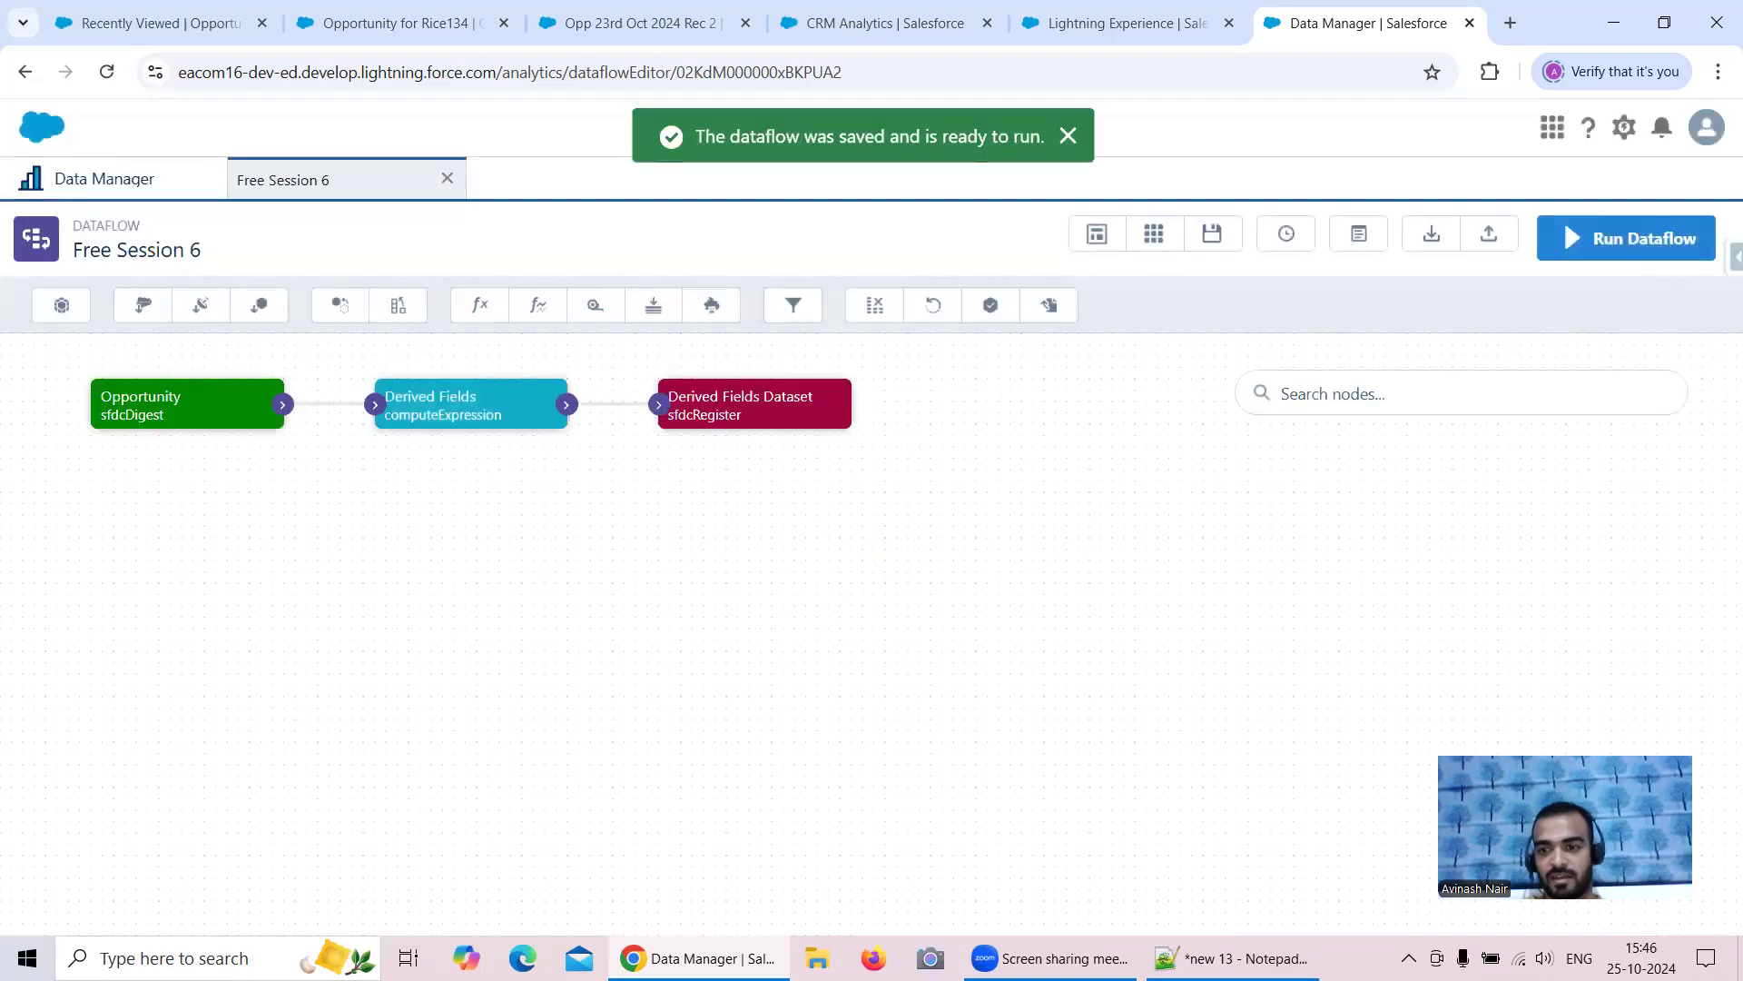
pyautogui.click(1598, 240)
# Step: Go to the data monitor and refresh the job list to follow the newest Free Session 6 run
pyautogui.click(1133, 564)
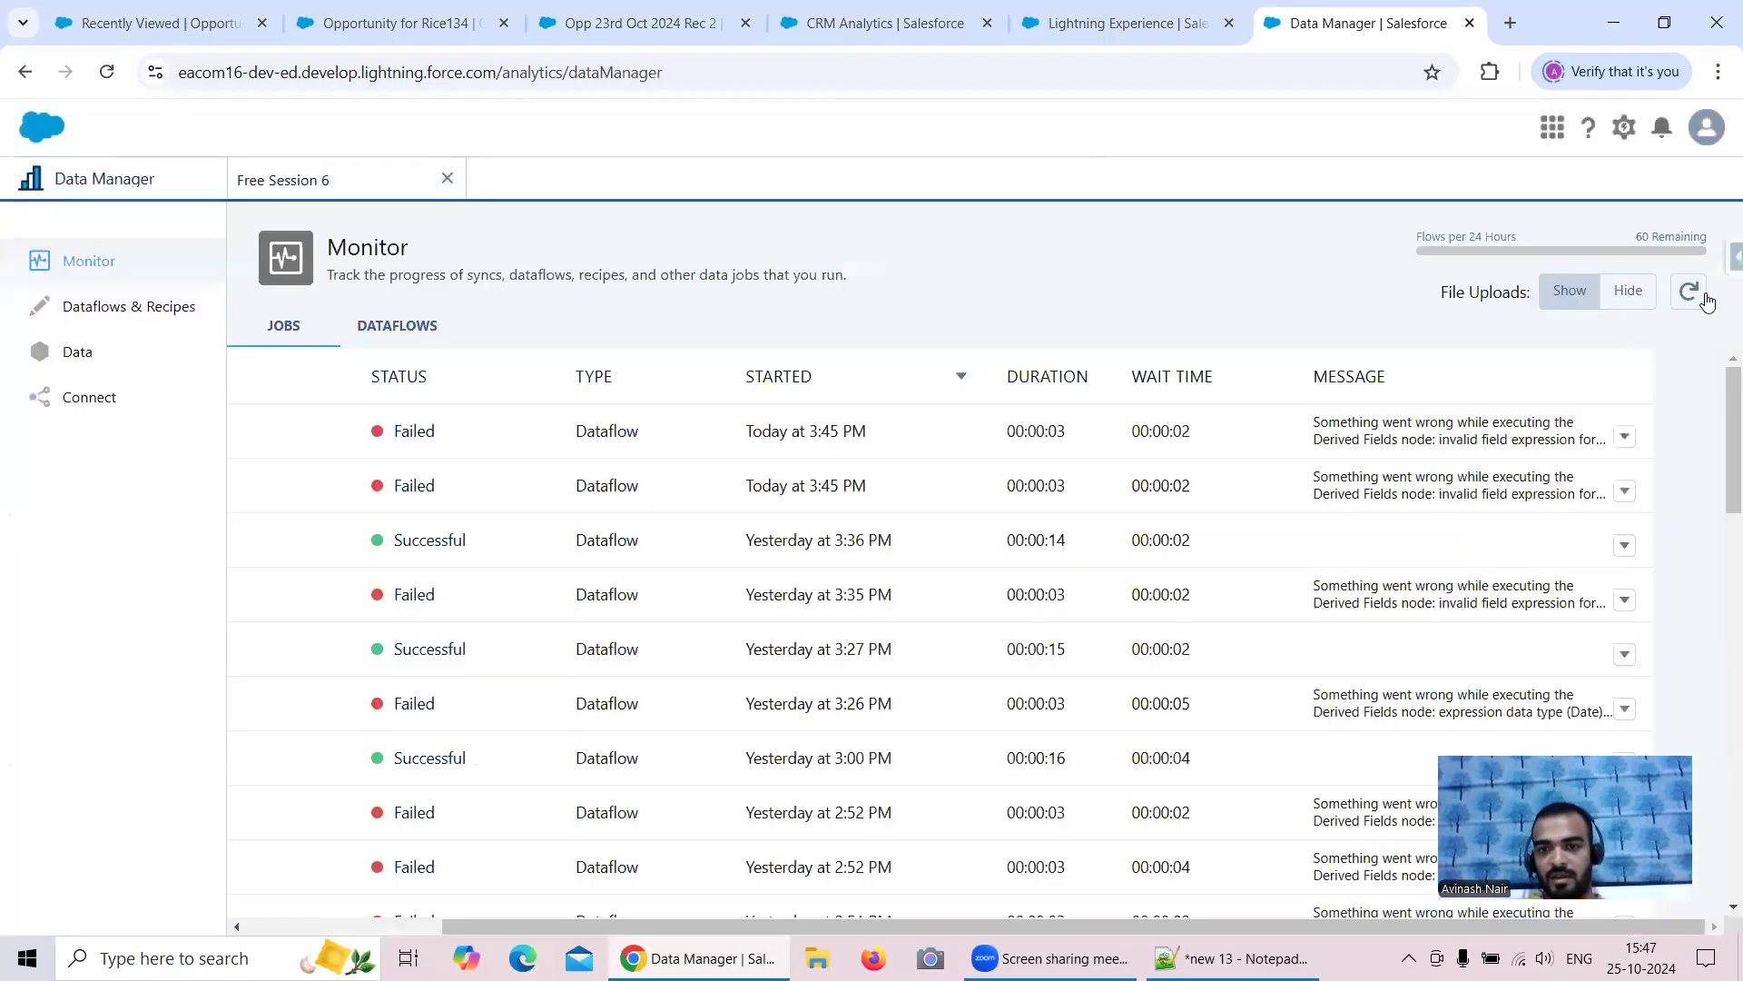
pyautogui.click(1691, 292)
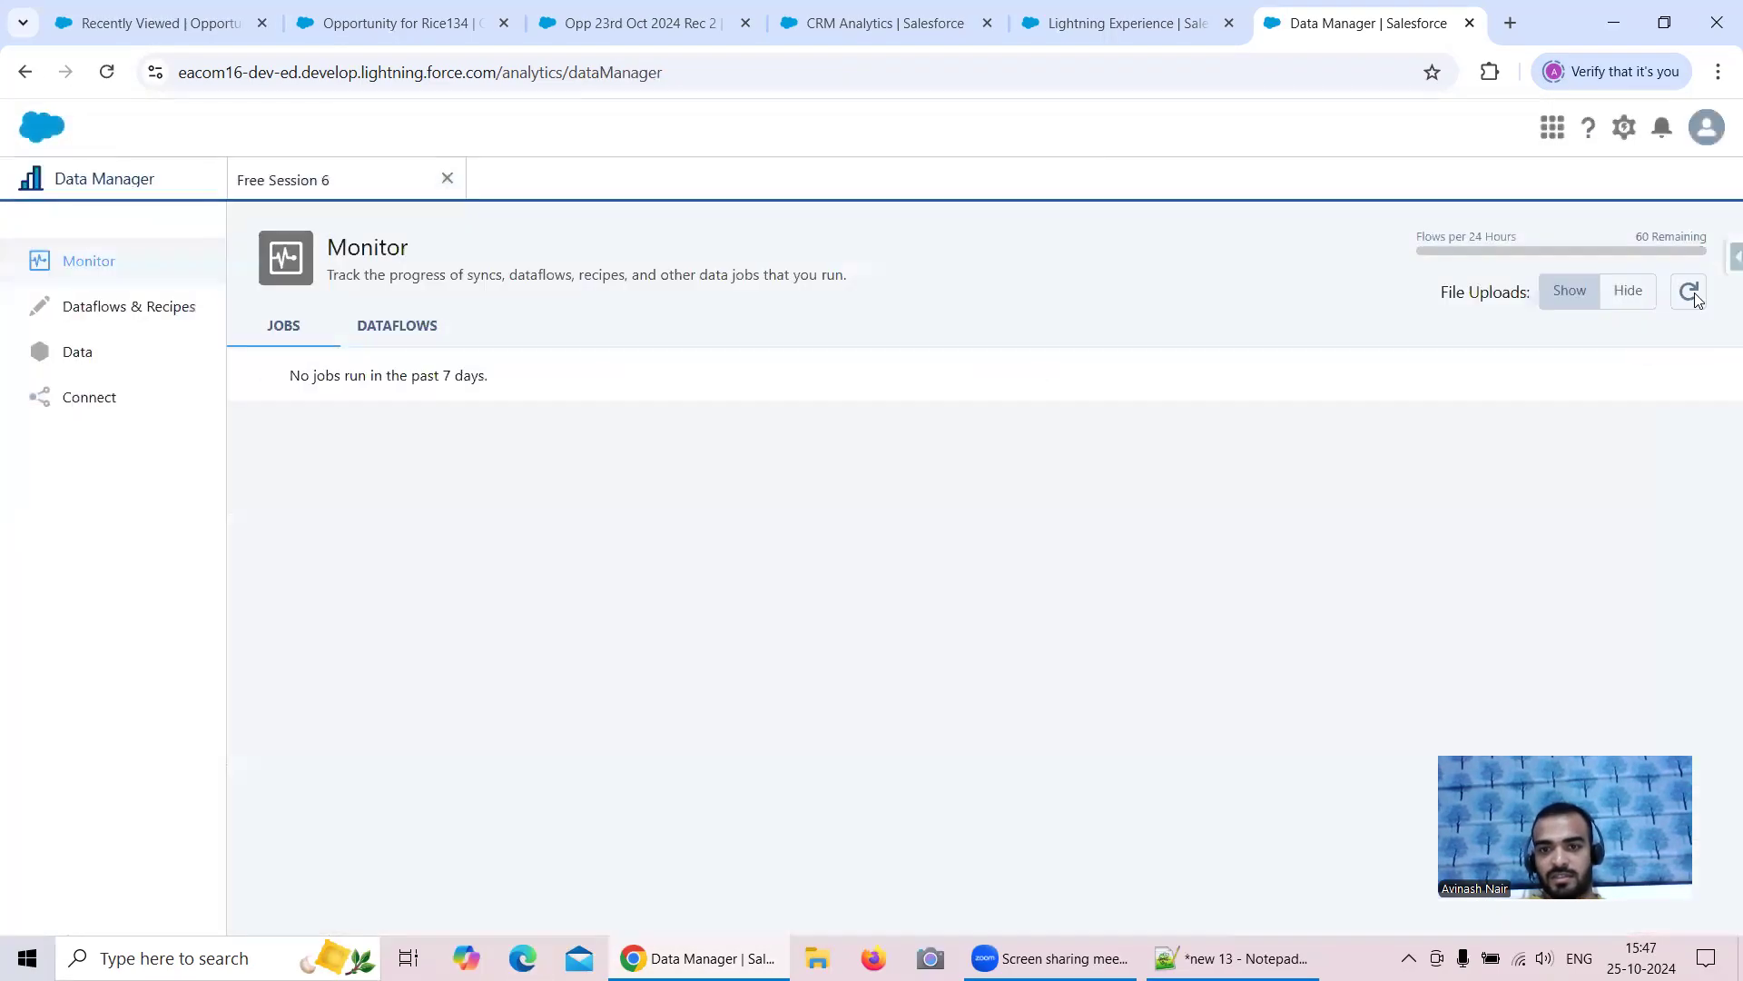
pyautogui.click(1691, 292)
pyautogui.click(1691, 293)
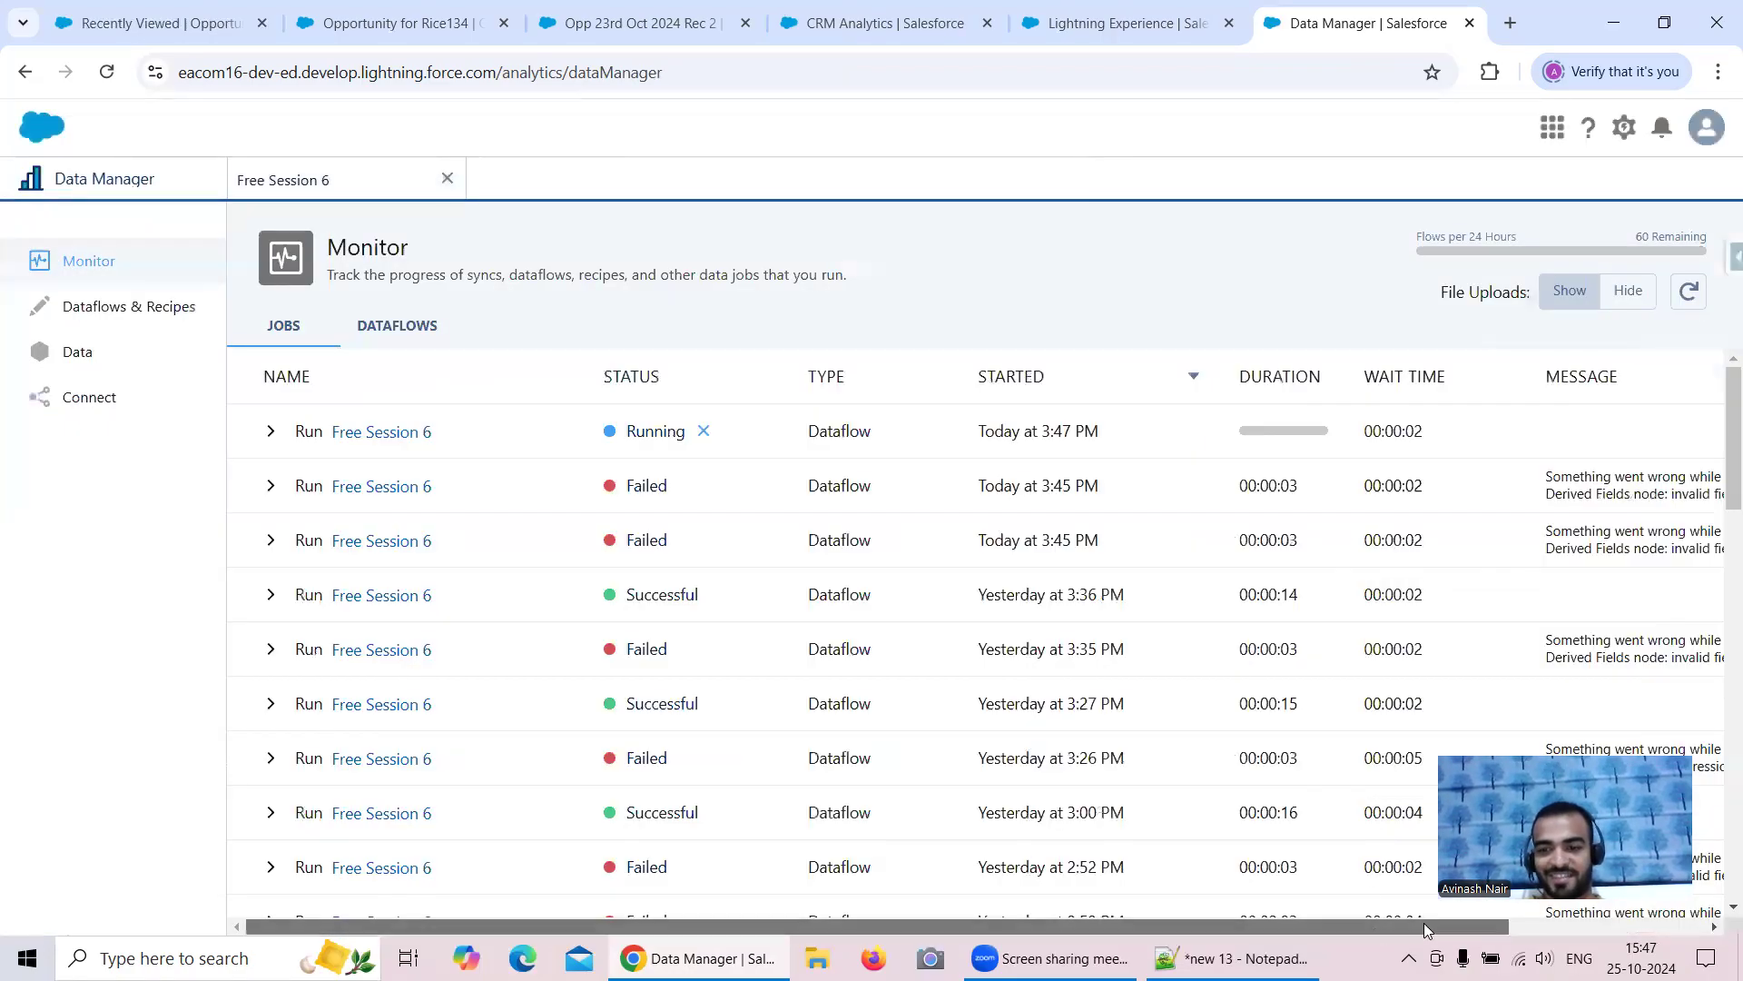
# Step: Check the message column and refresh the job list until the newest Free Session 6 run finishes
pyautogui.moveTo(1473, 924); pyautogui.dragTo(1636, 917)
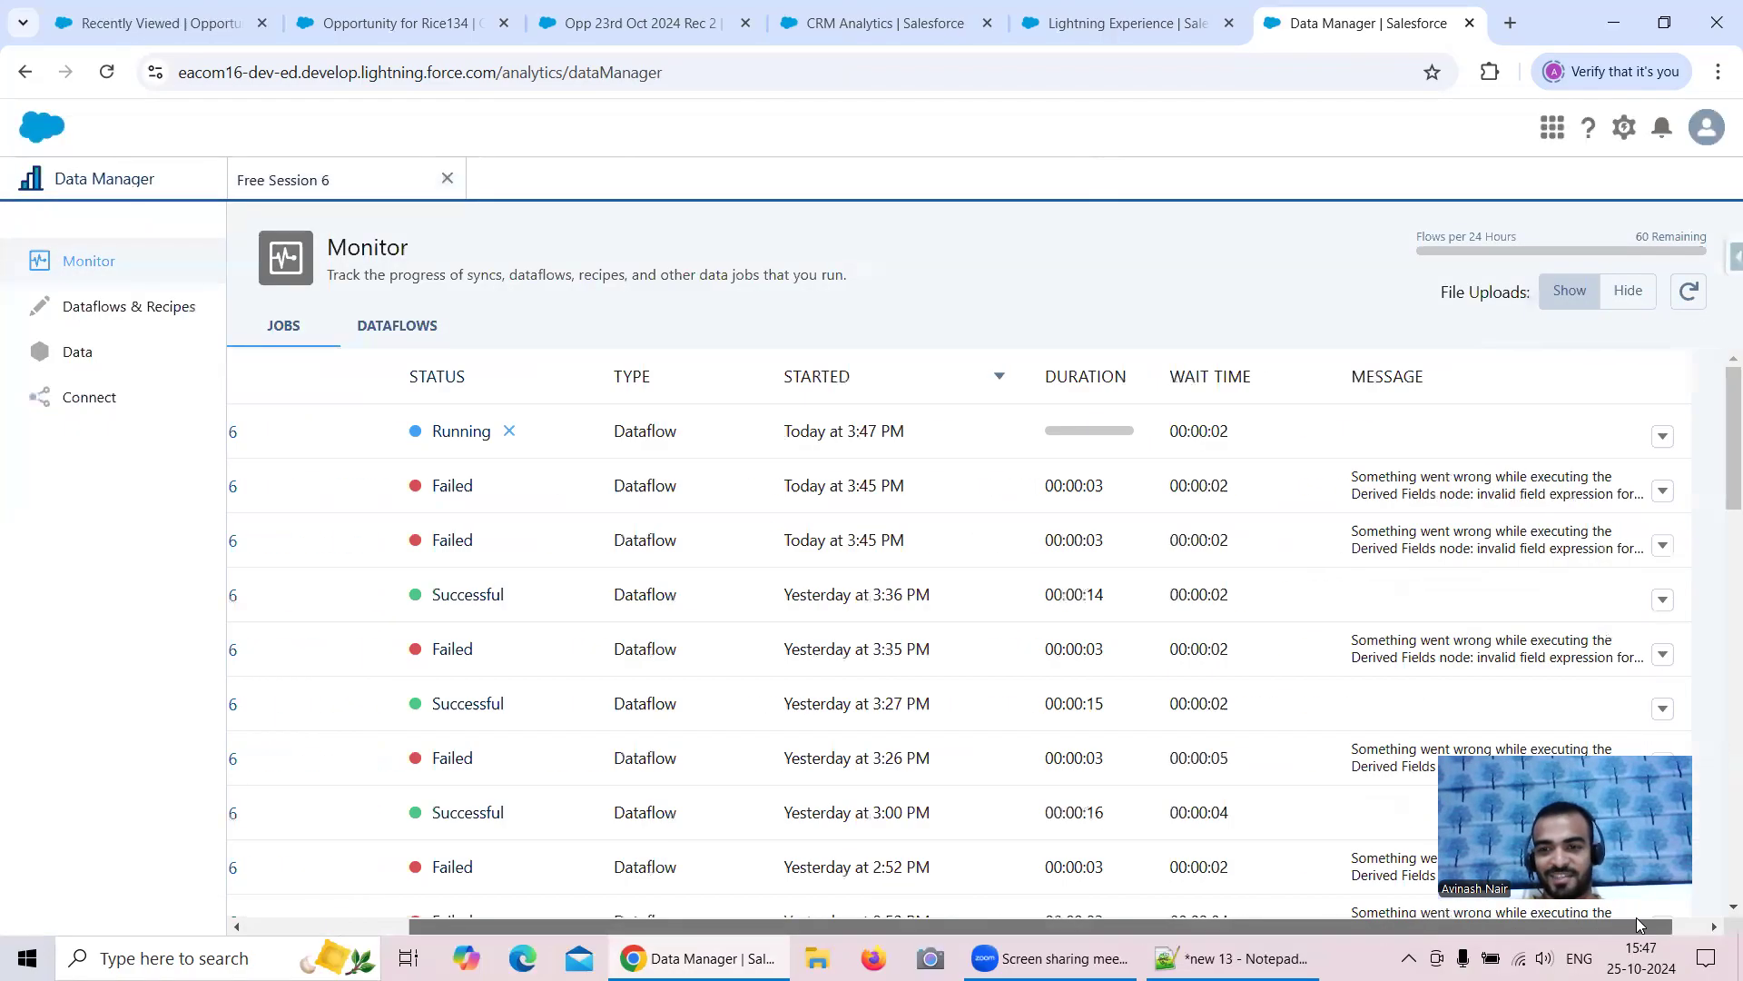
pyautogui.click(1687, 295)
pyautogui.click(1688, 295)
pyautogui.click(1688, 295)
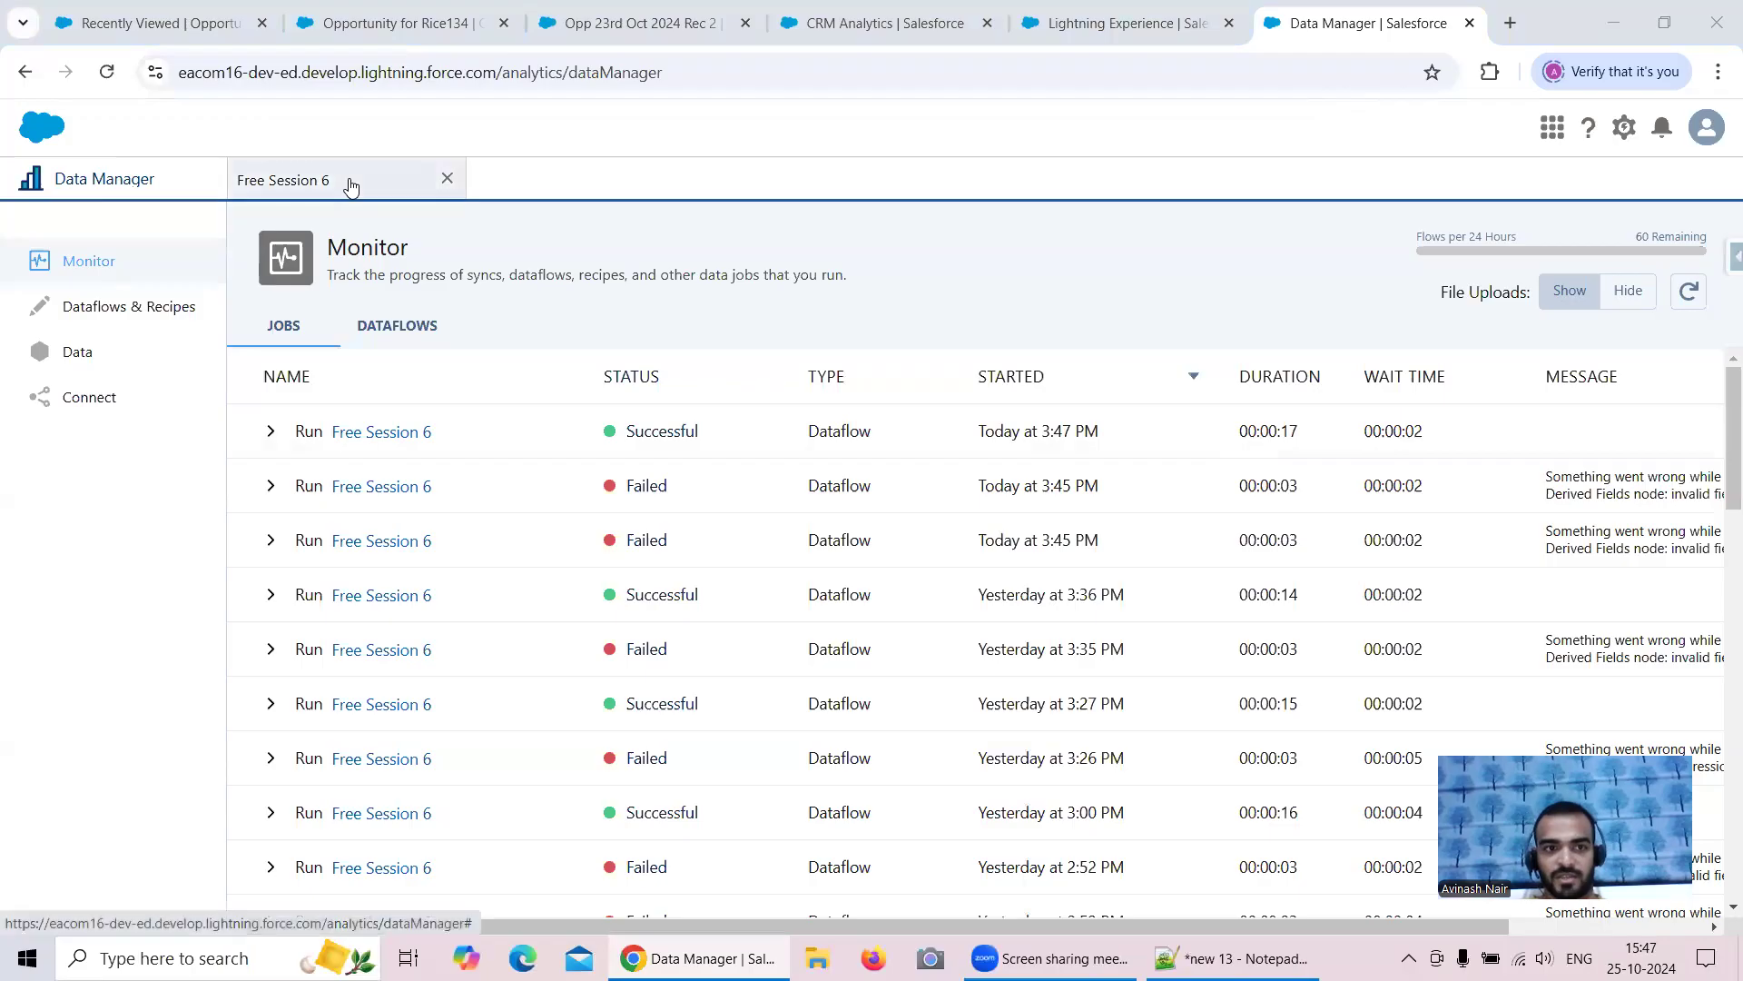
# Step: Return to the Free Session 6 dataflow and review the computed fields listed in the Derived Fields node
pyautogui.click(358, 186)
pyautogui.click(465, 399)
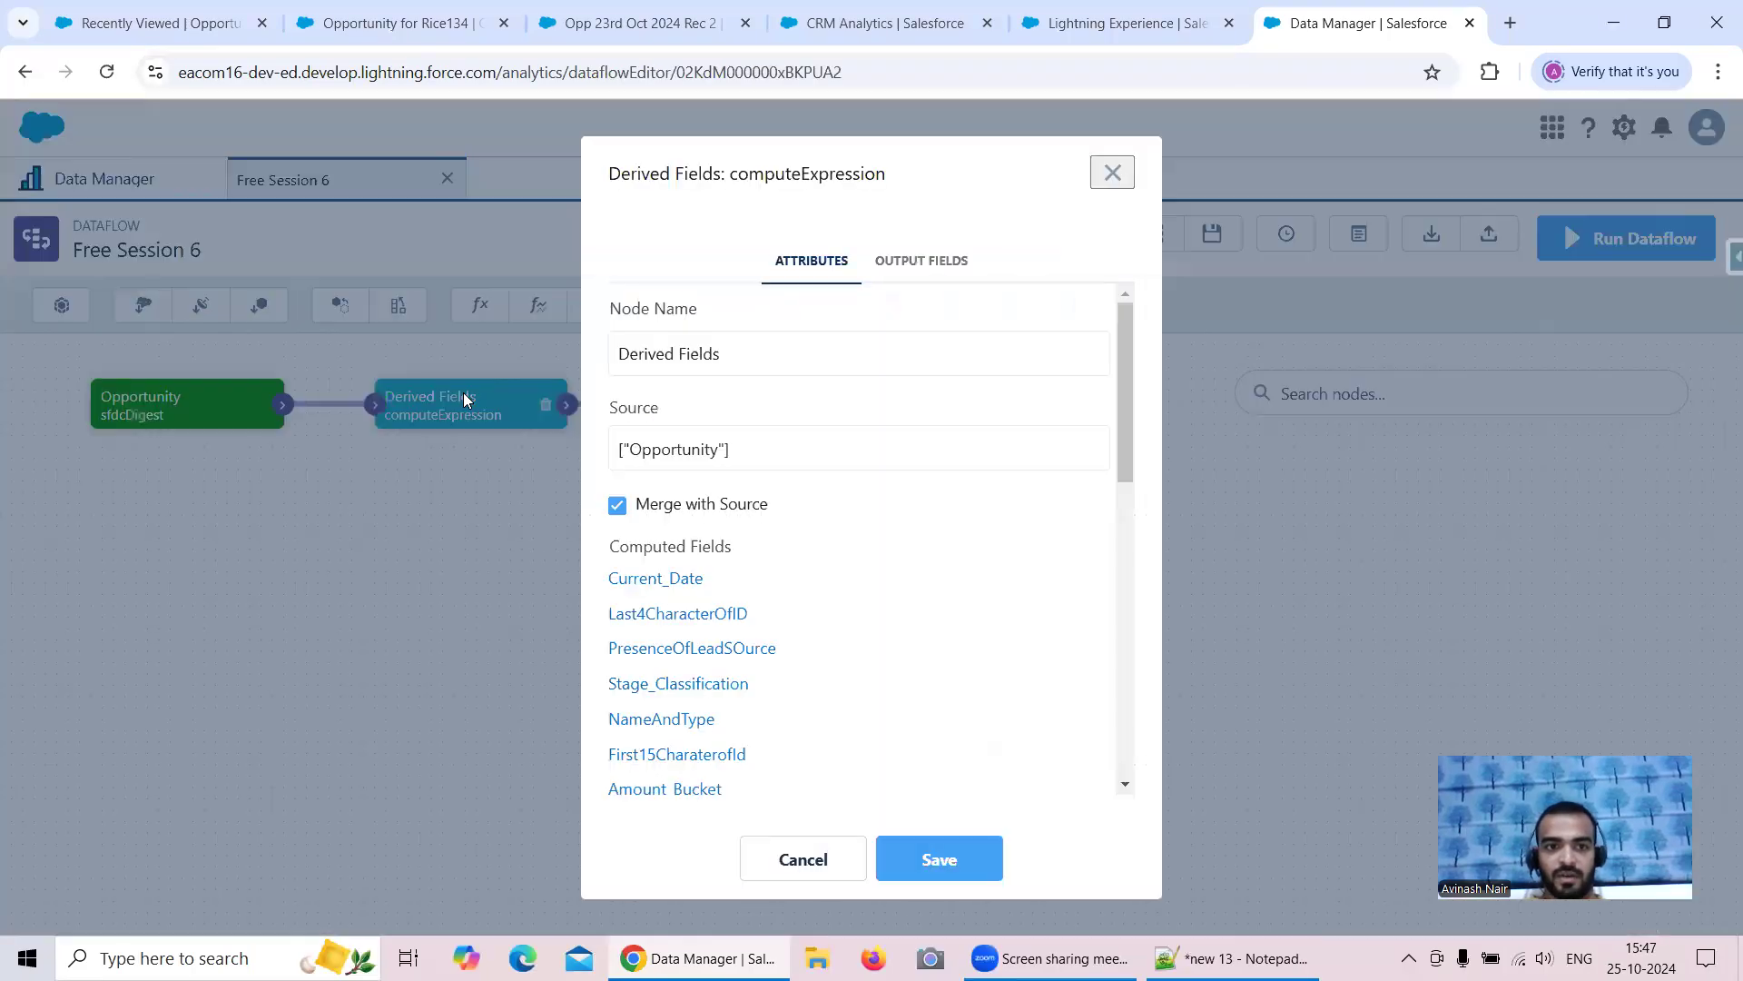
pyautogui.scroll(-10, 877, 624)
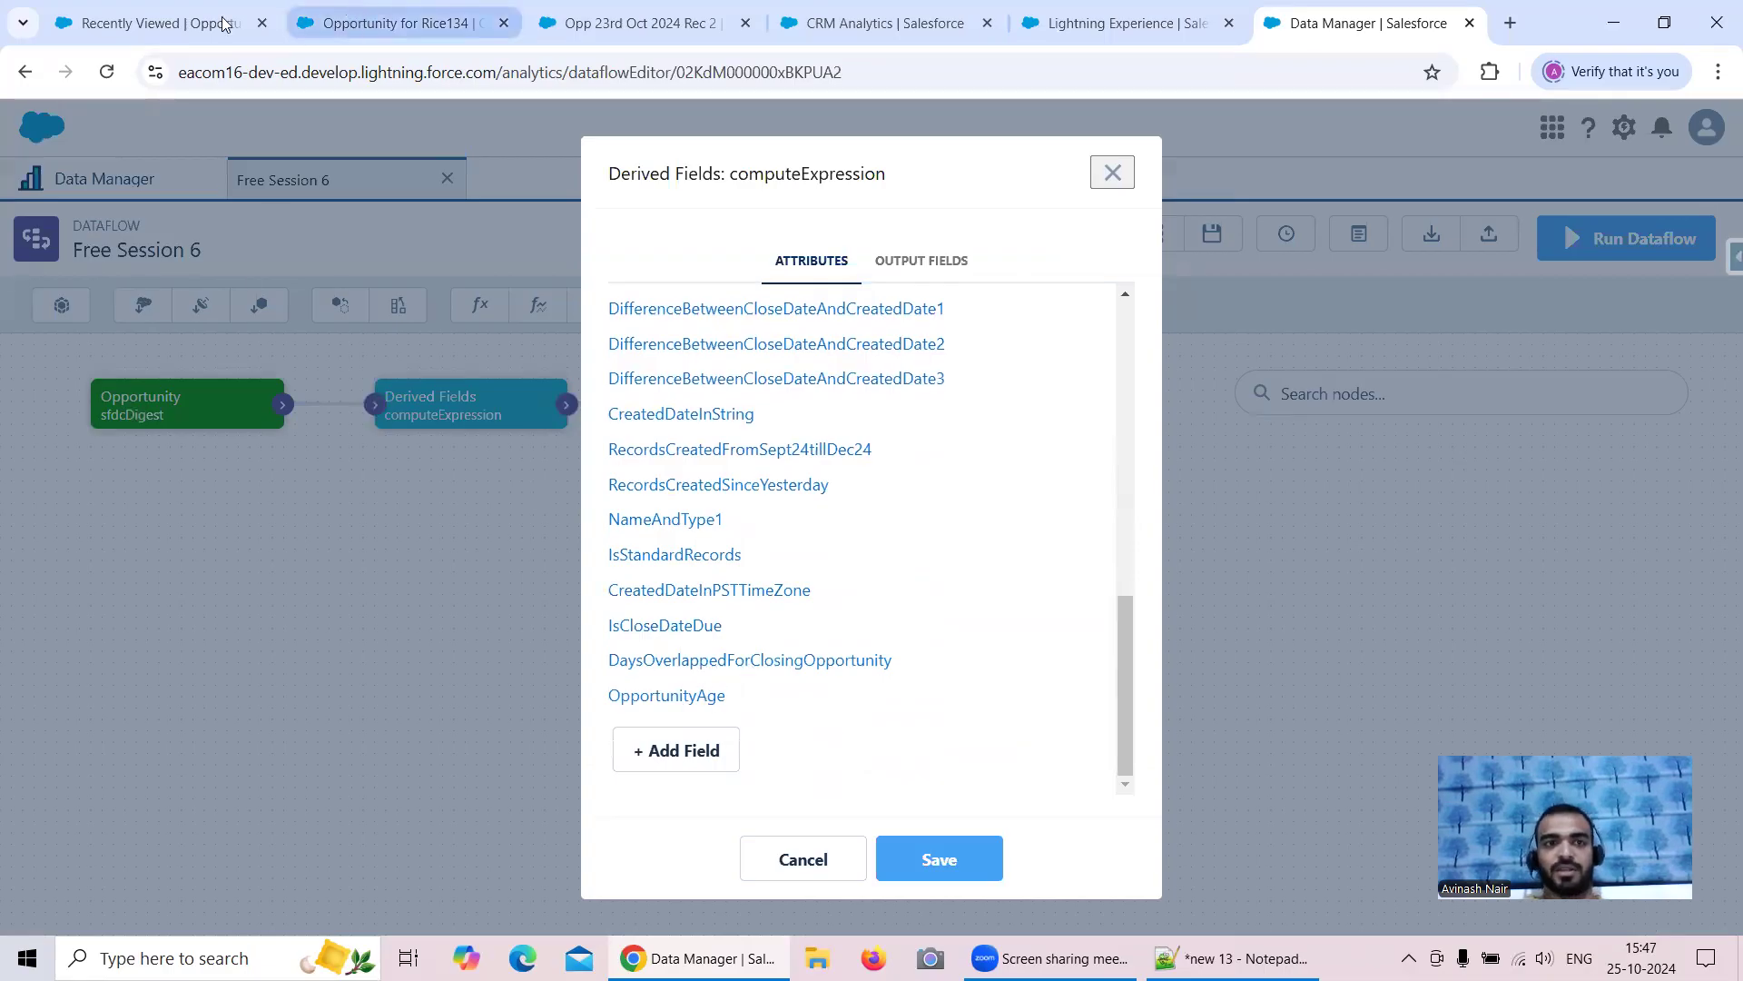
# Step: Switch to Analytics Studio and open the recently updated Derived Field lens
pyautogui.click(168, 23)
pyautogui.click(360, 27)
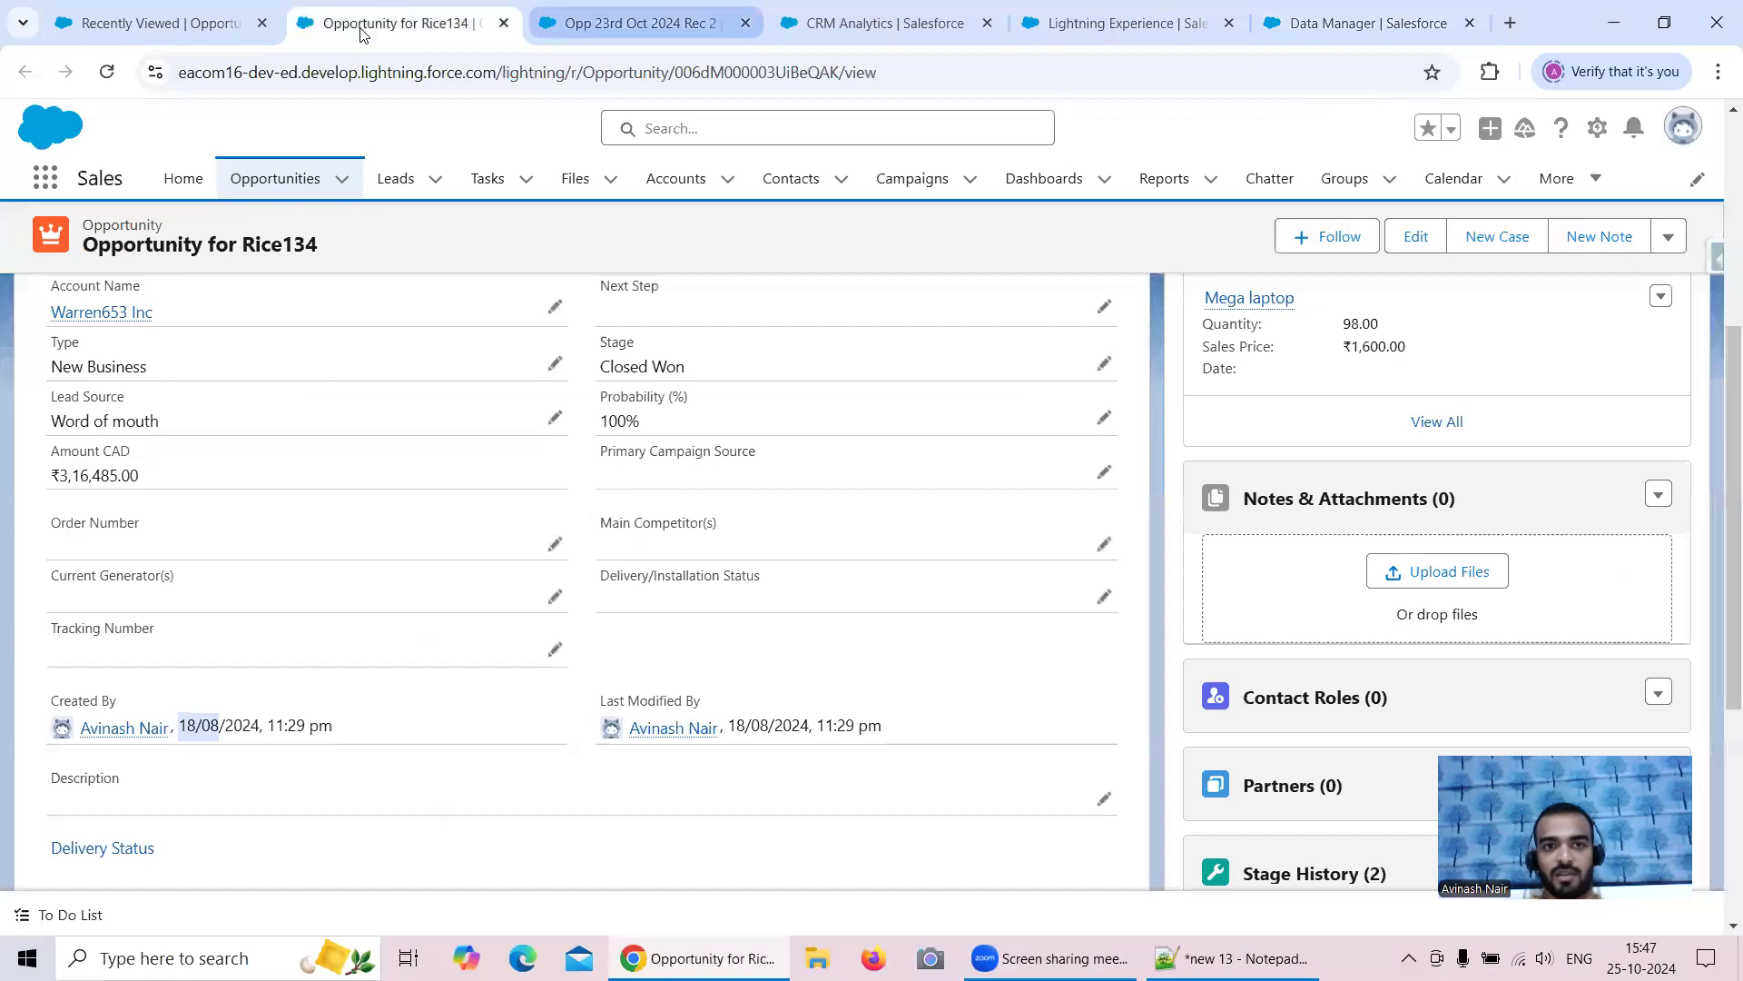
pyautogui.click(627, 24)
pyautogui.click(397, 22)
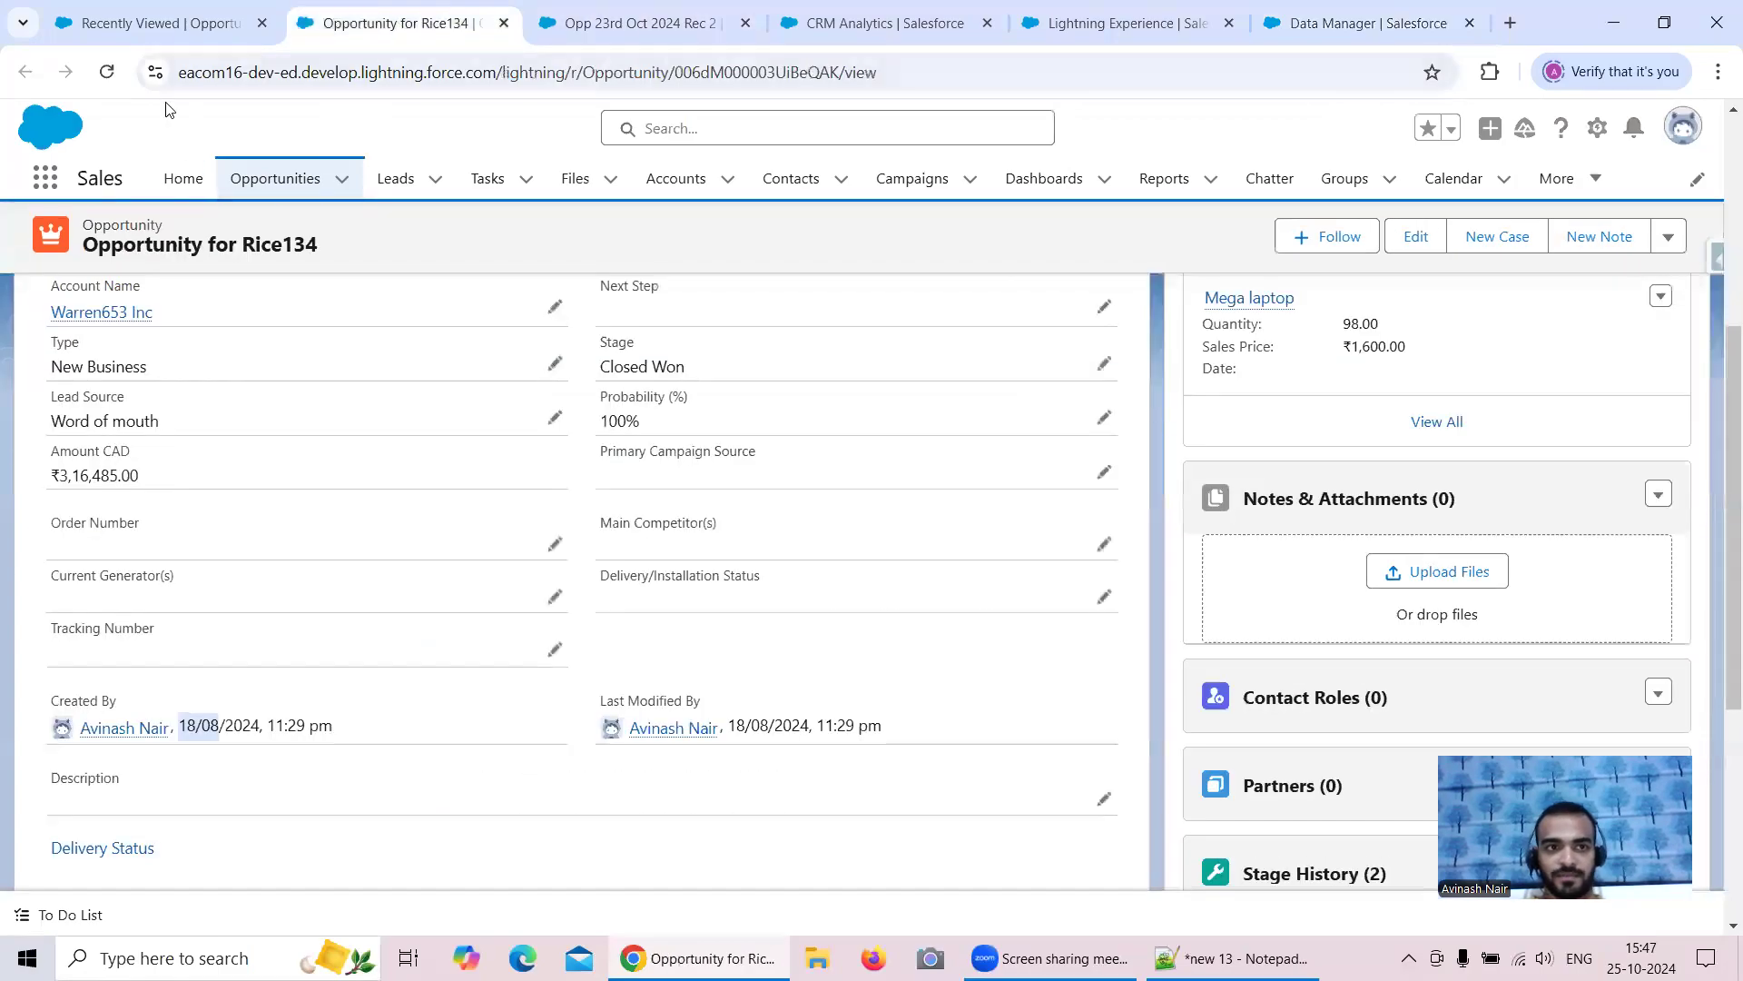
pyautogui.click(1129, 32)
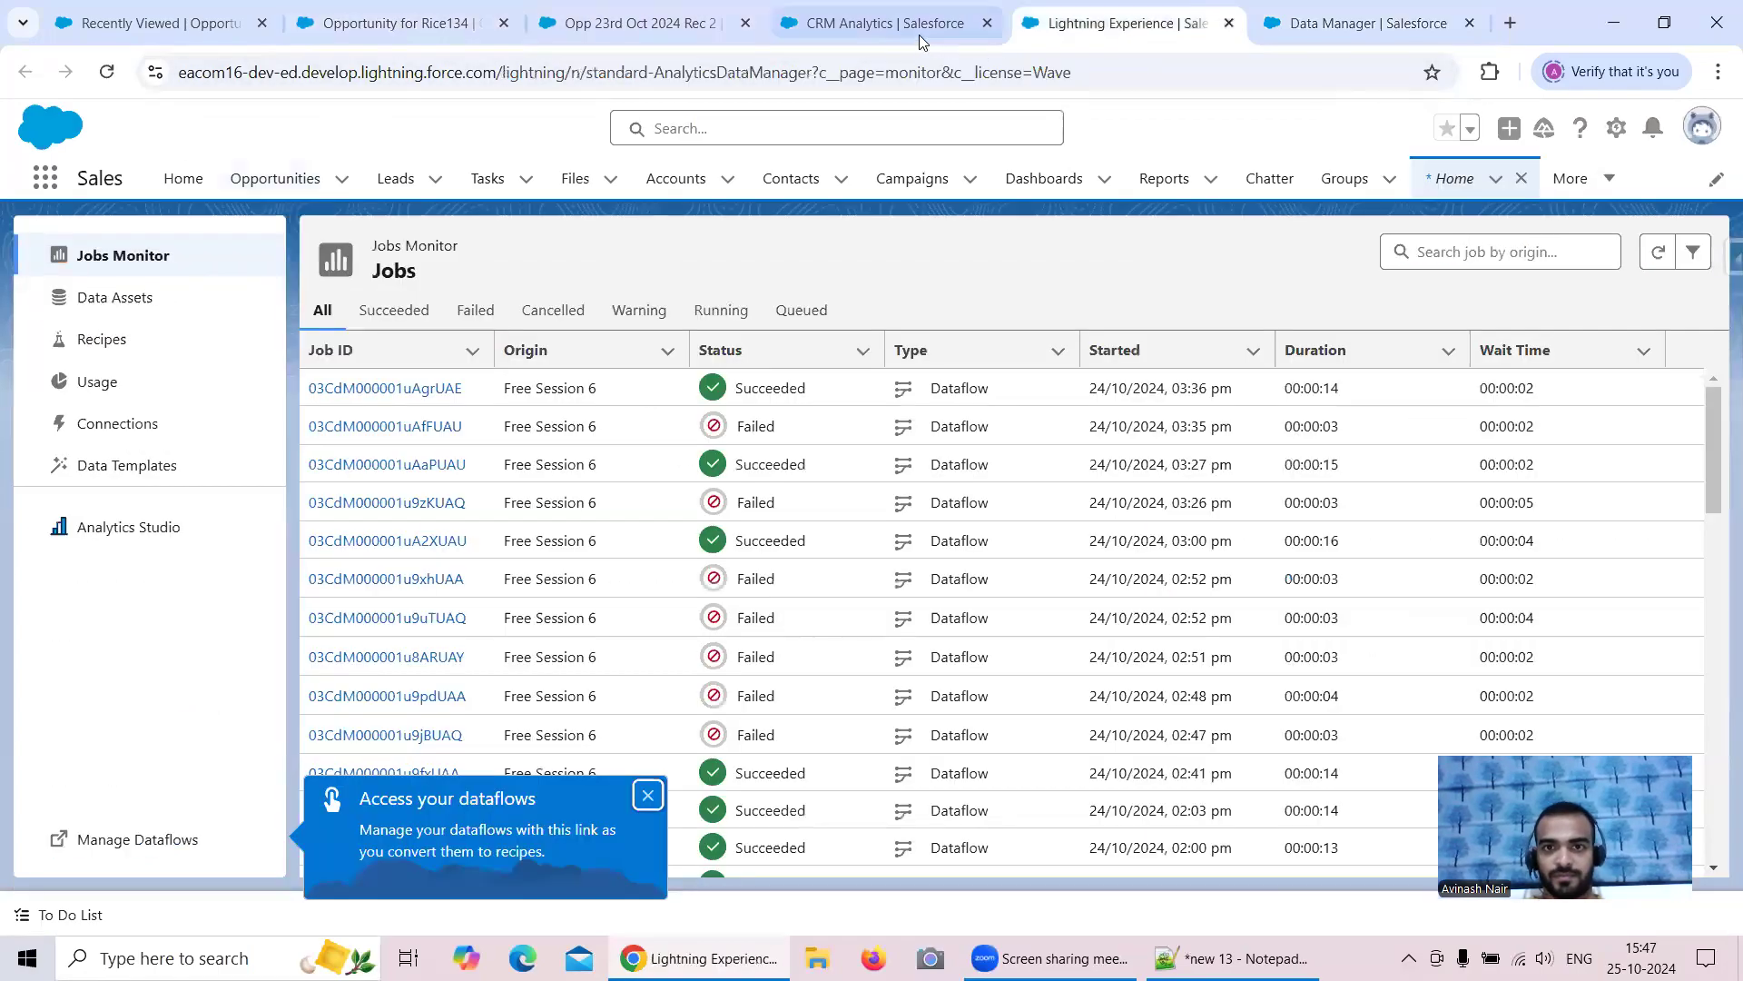
pyautogui.click(919, 35)
pyautogui.click(368, 542)
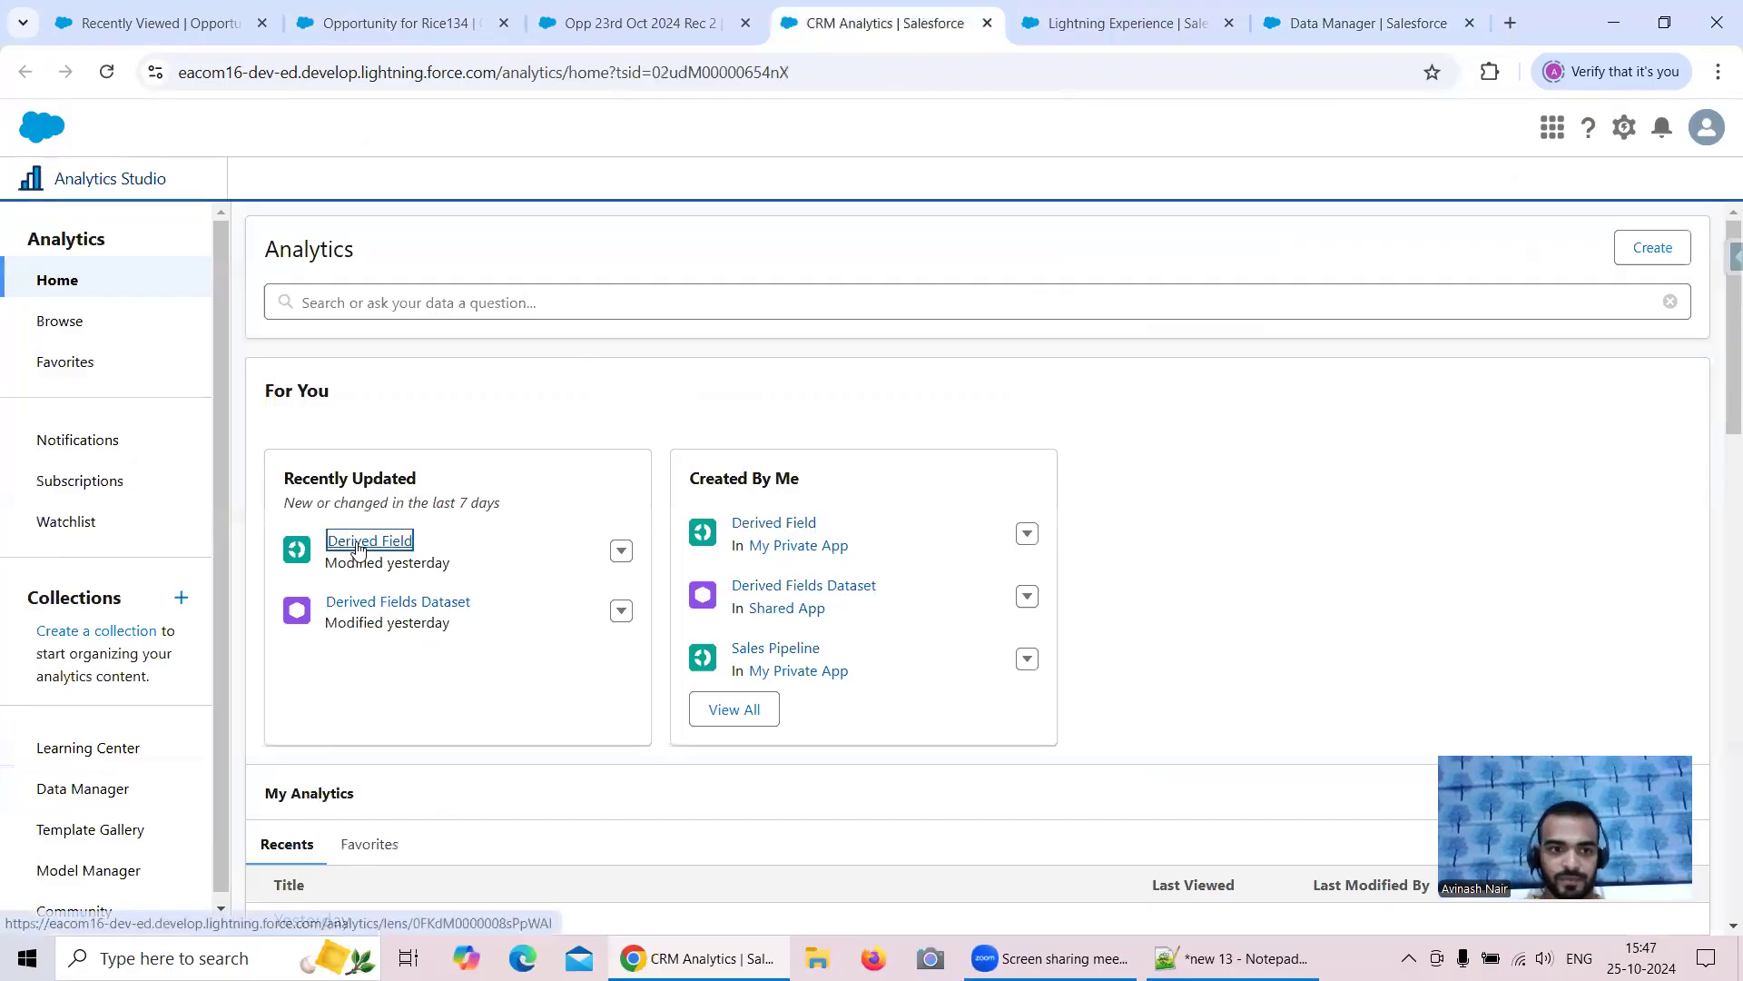
# Step: Remove the IsCloseDateDue filter from the Derived Field lens and return to its column list
pyautogui.scroll(-10, 218, 563)
pyautogui.scroll(10, 224, 556)
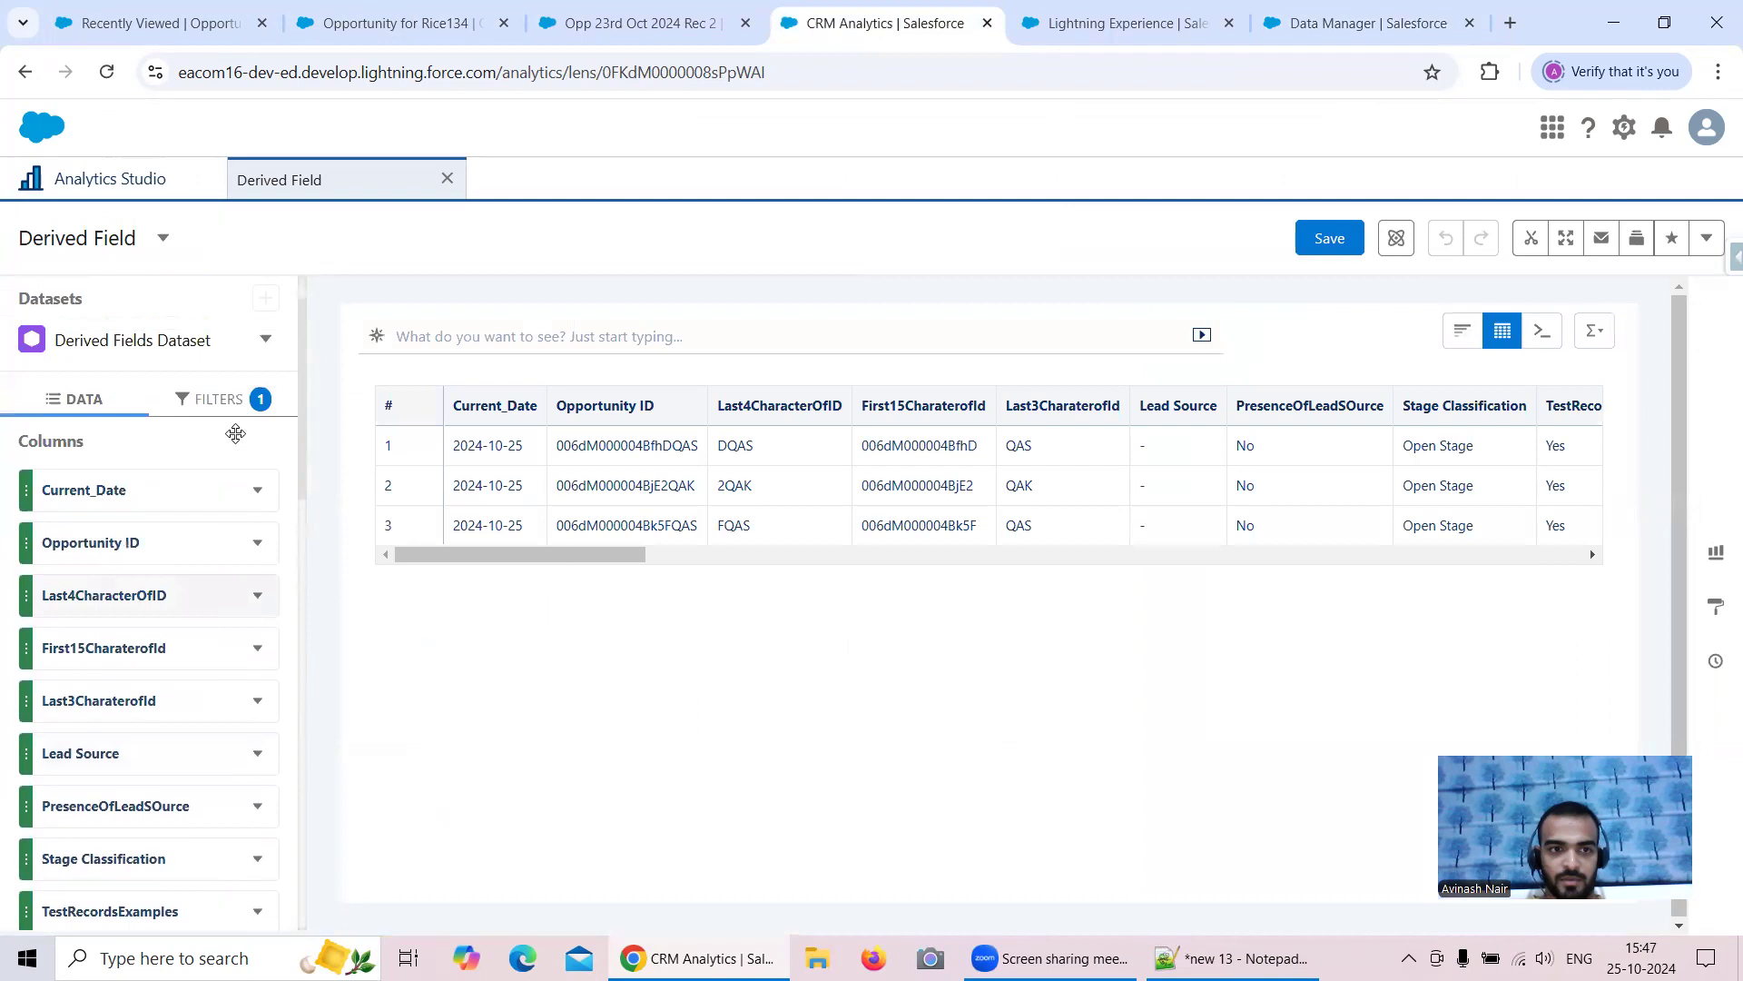
pyautogui.click(240, 398)
pyautogui.click(264, 510)
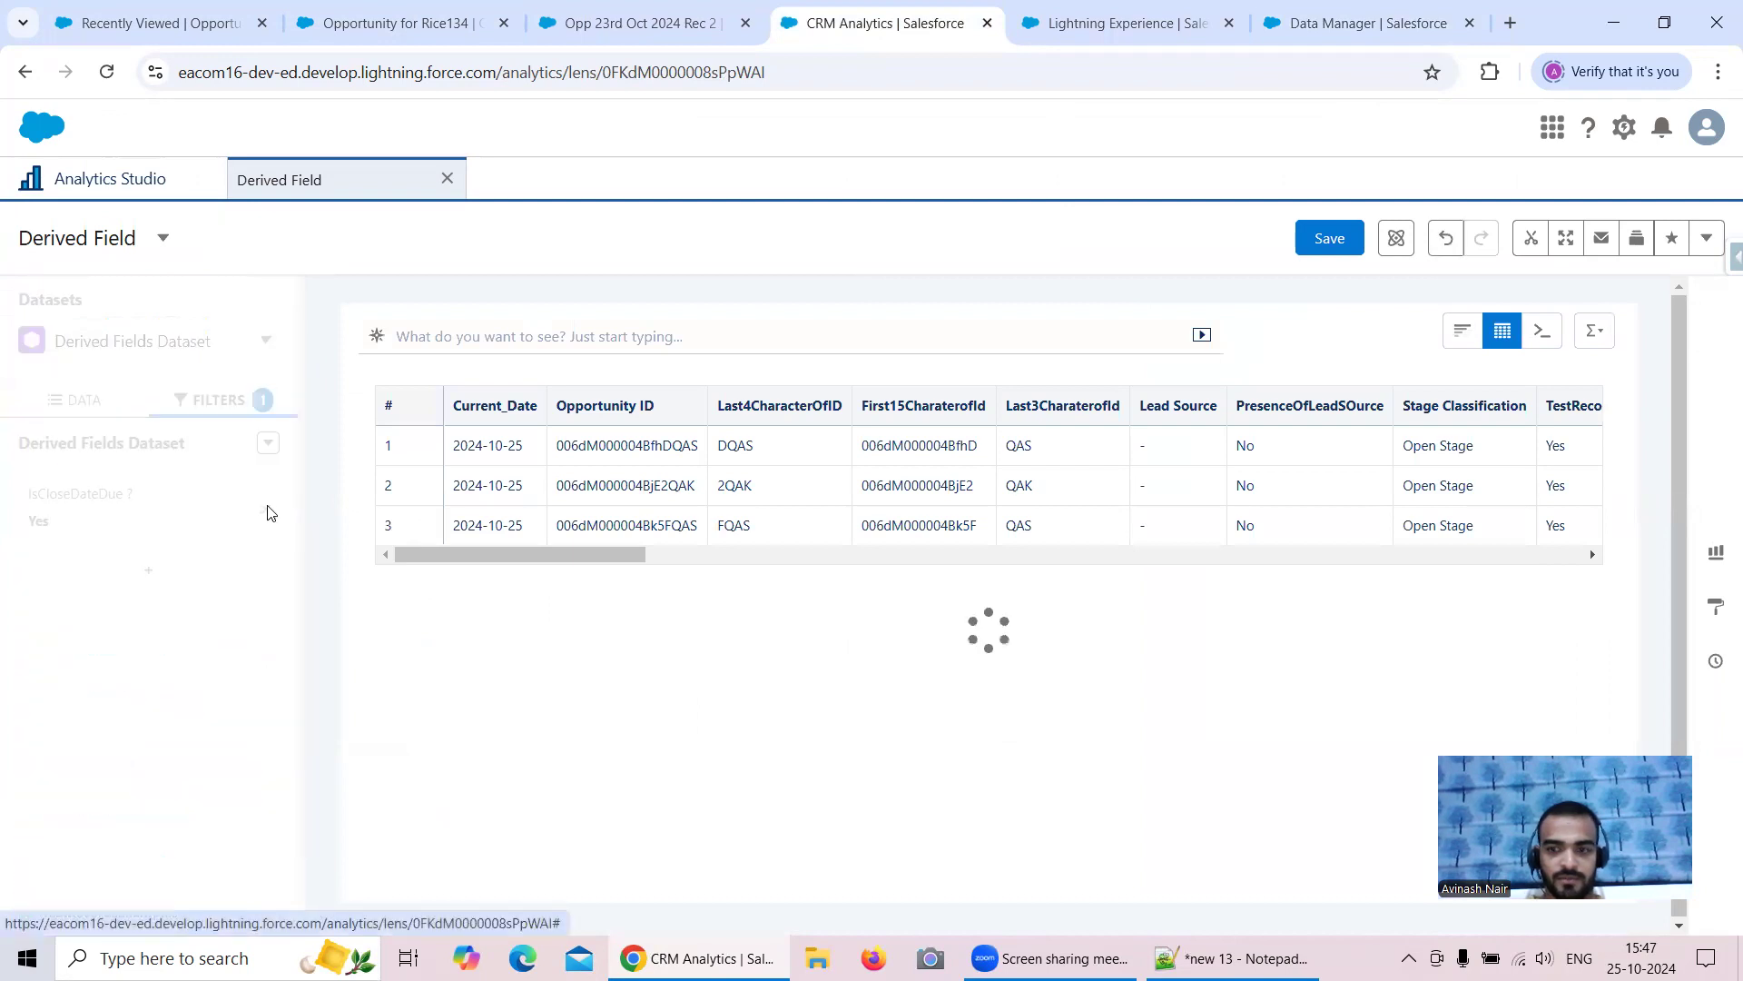
pyautogui.click(78, 406)
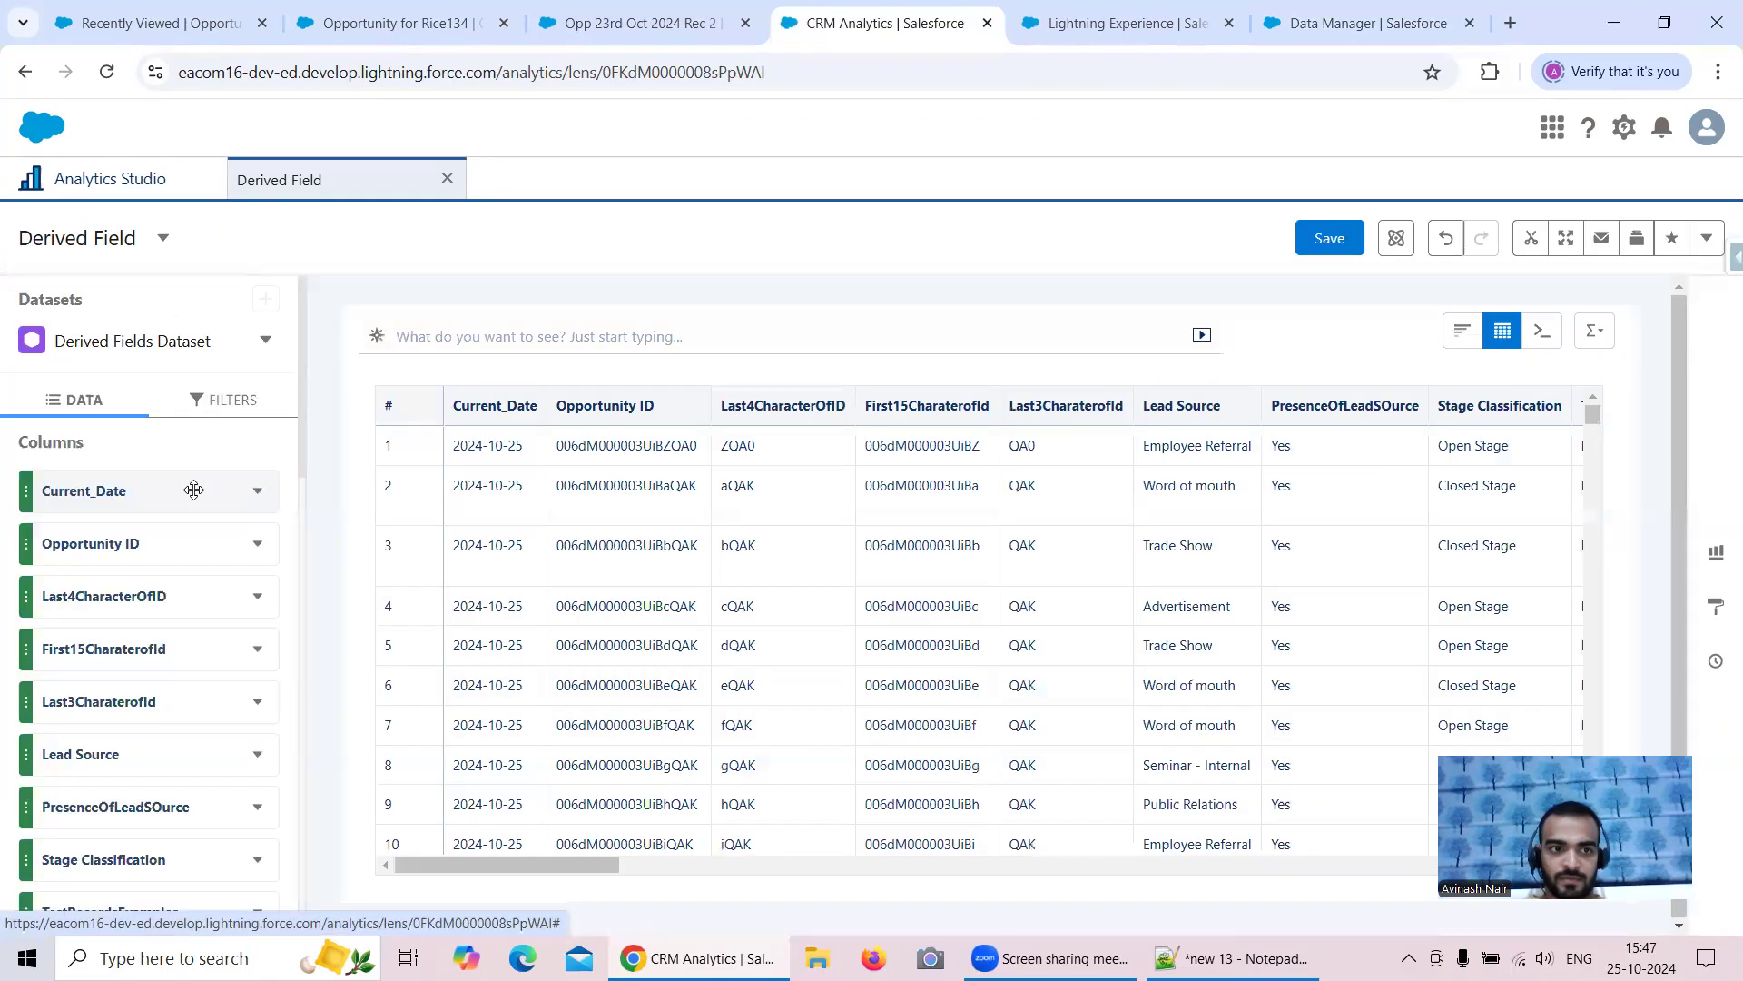
# Step: Add the DaysOverlappedForClosingOpportunity measure as a column in the lens table
pyautogui.scroll(-5, 272, 490)
pyautogui.moveTo(301, 498); pyautogui.dragTo(322, 859)
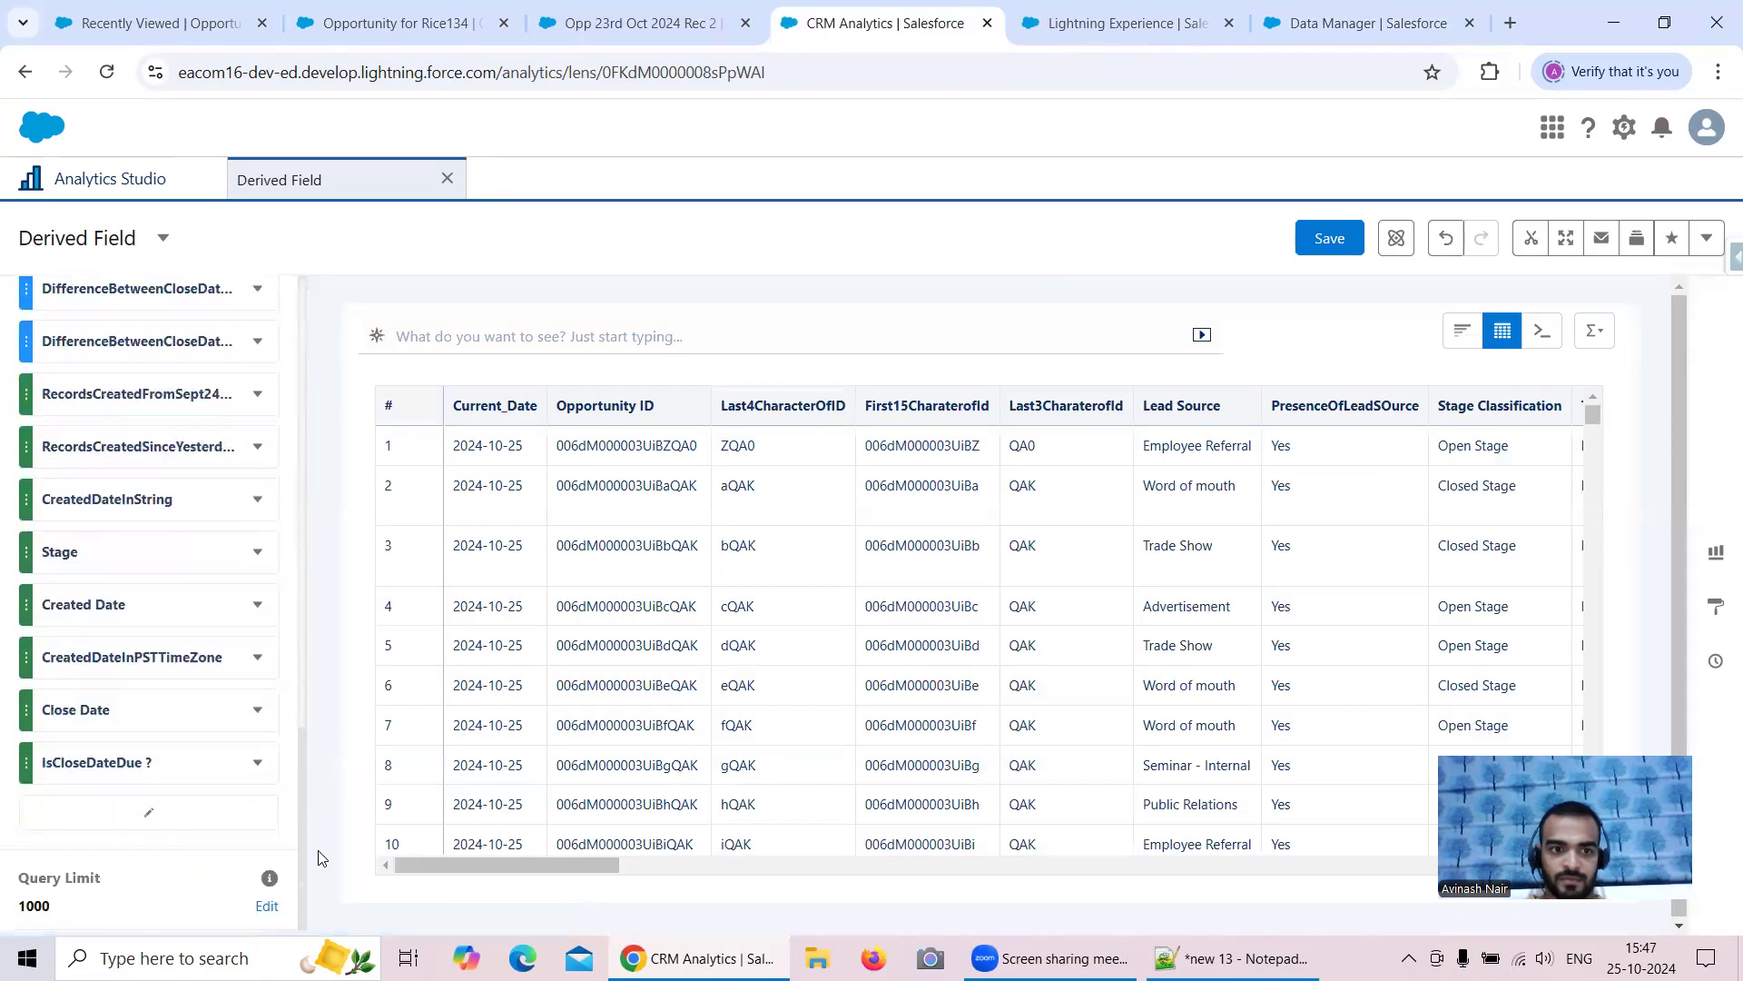
pyautogui.click(149, 812)
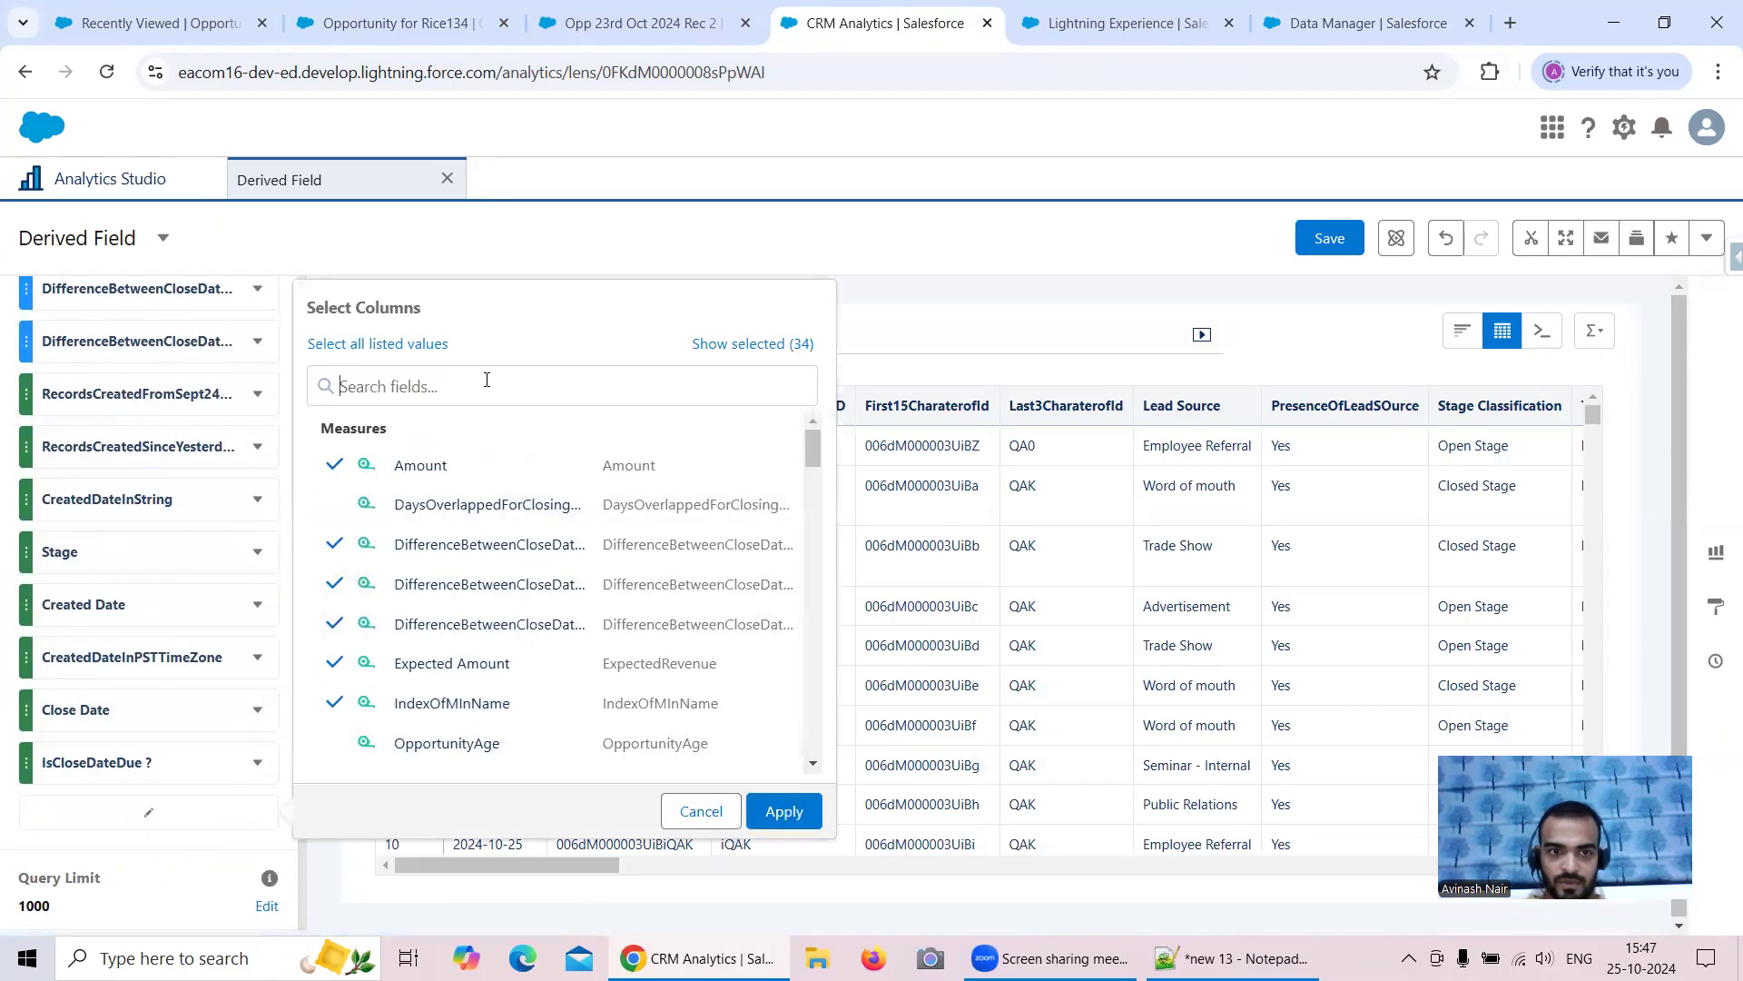
pyautogui.write('Over')
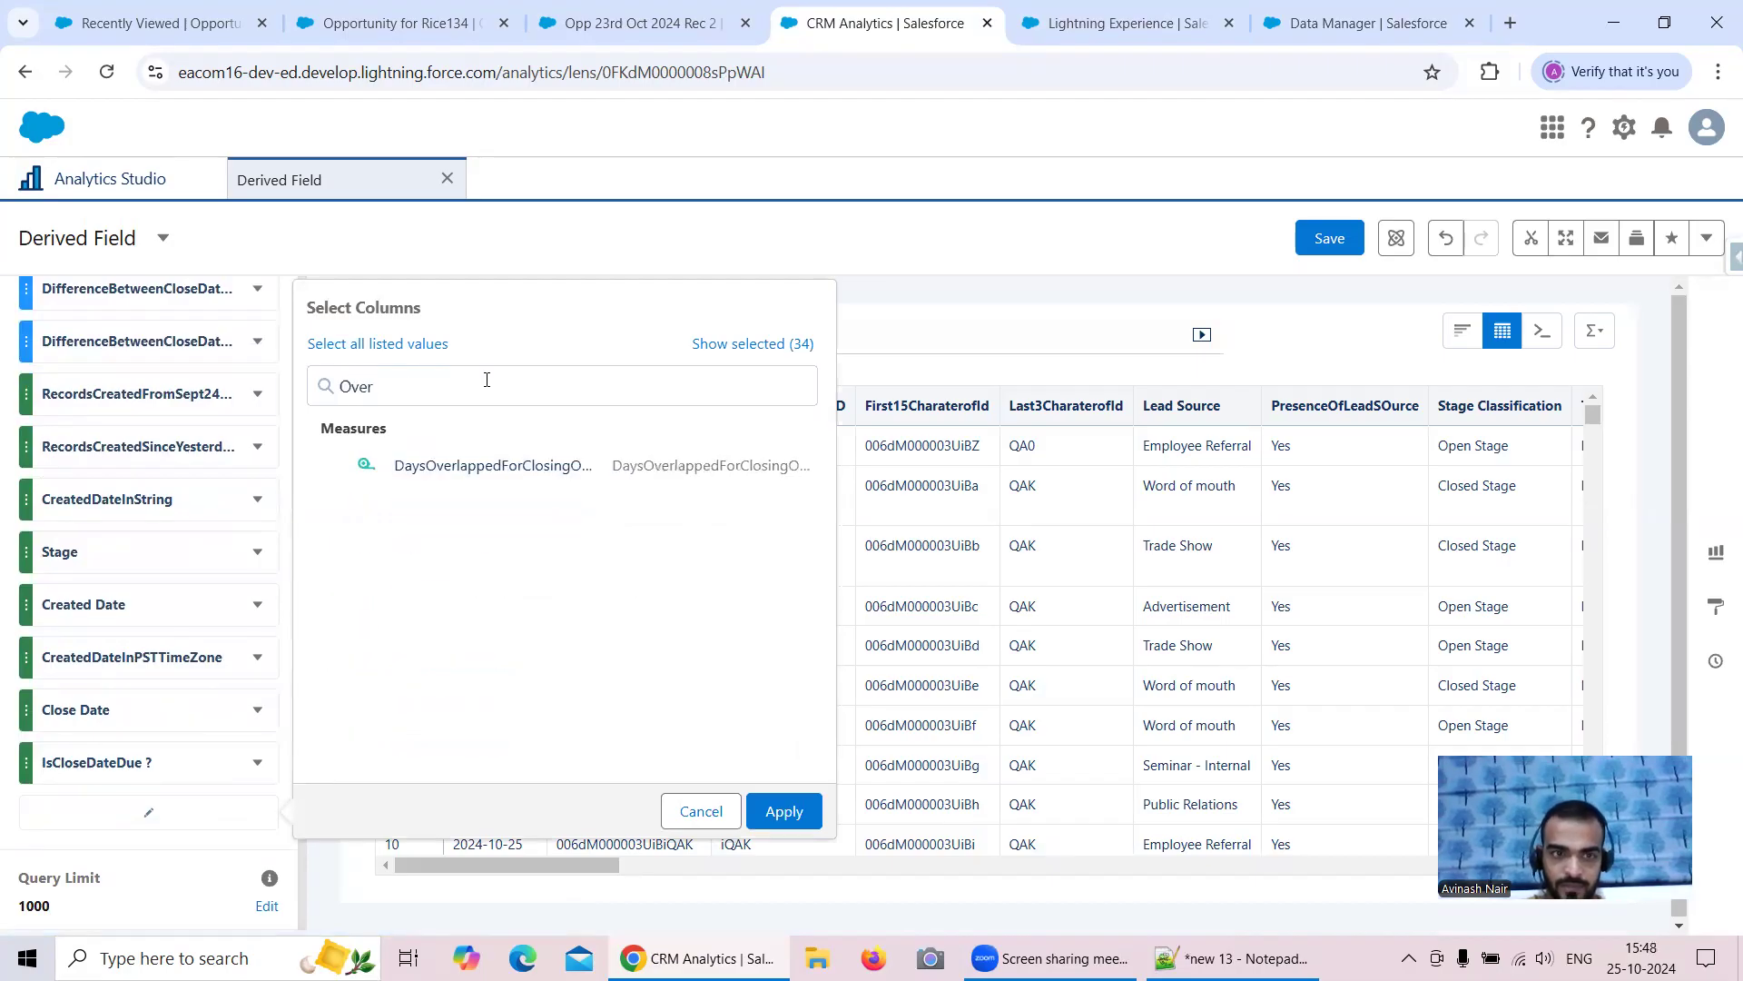
pyautogui.click(494, 474)
pyautogui.click(788, 828)
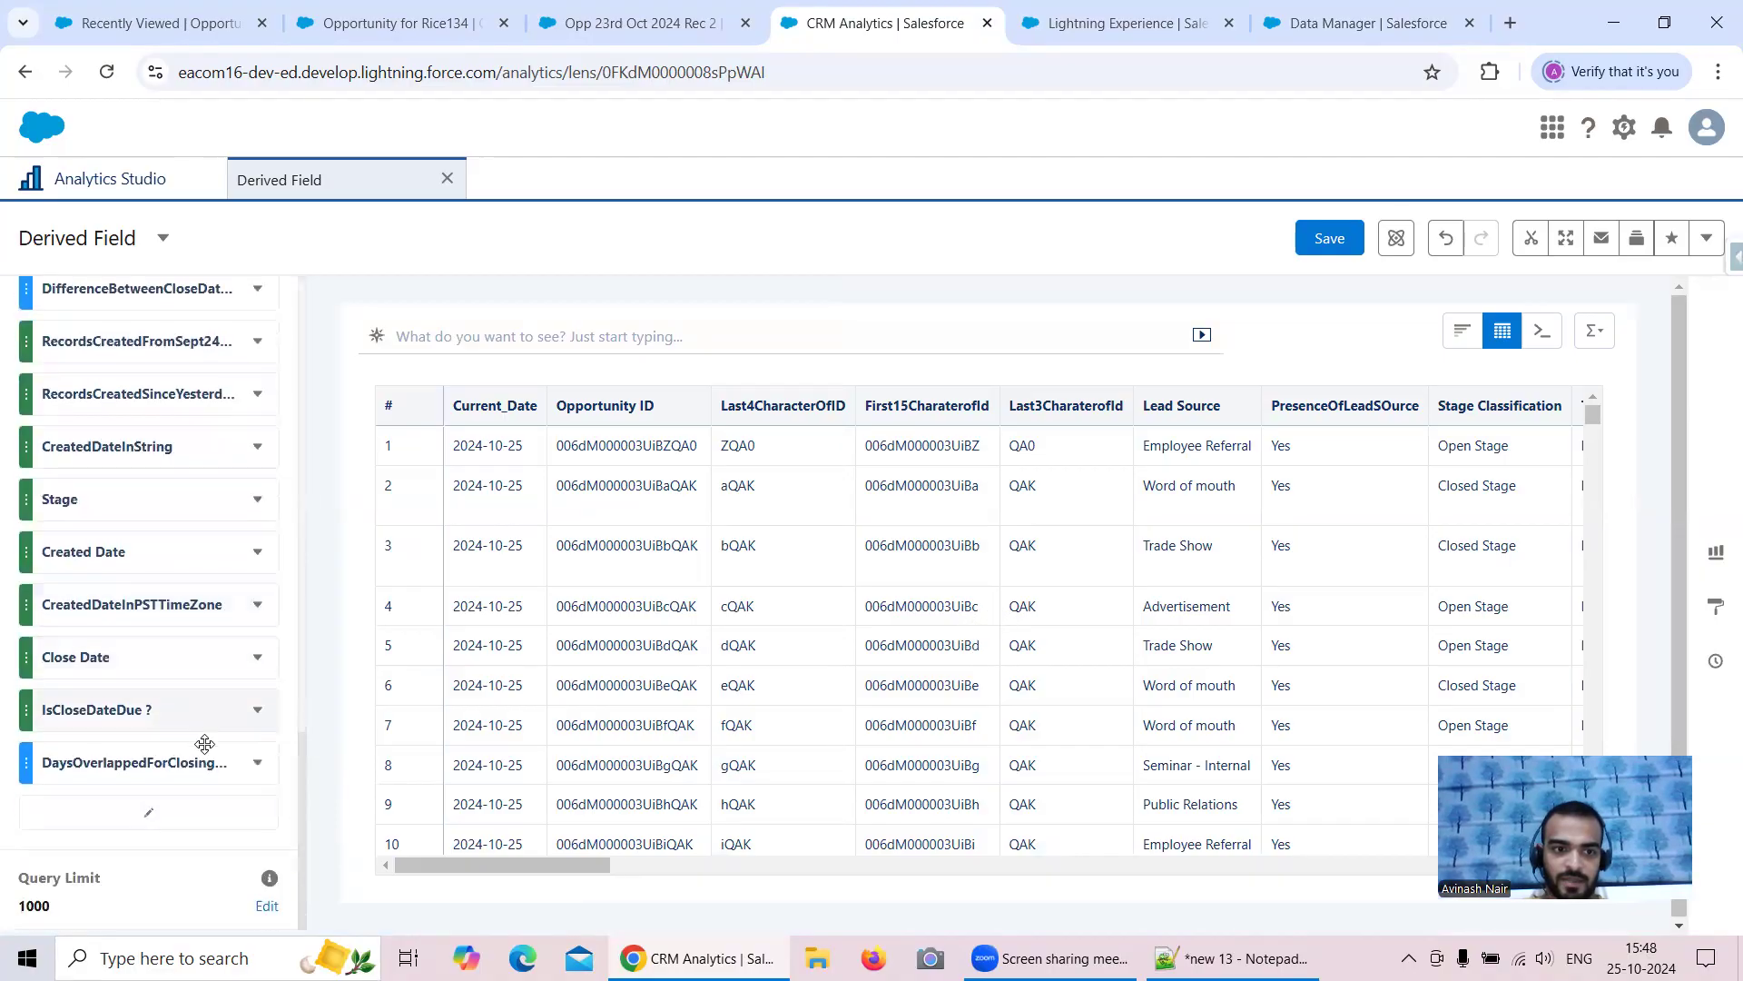
# Step: Add the OpportunityAge measure as a column in the lens table
pyautogui.click(149, 812)
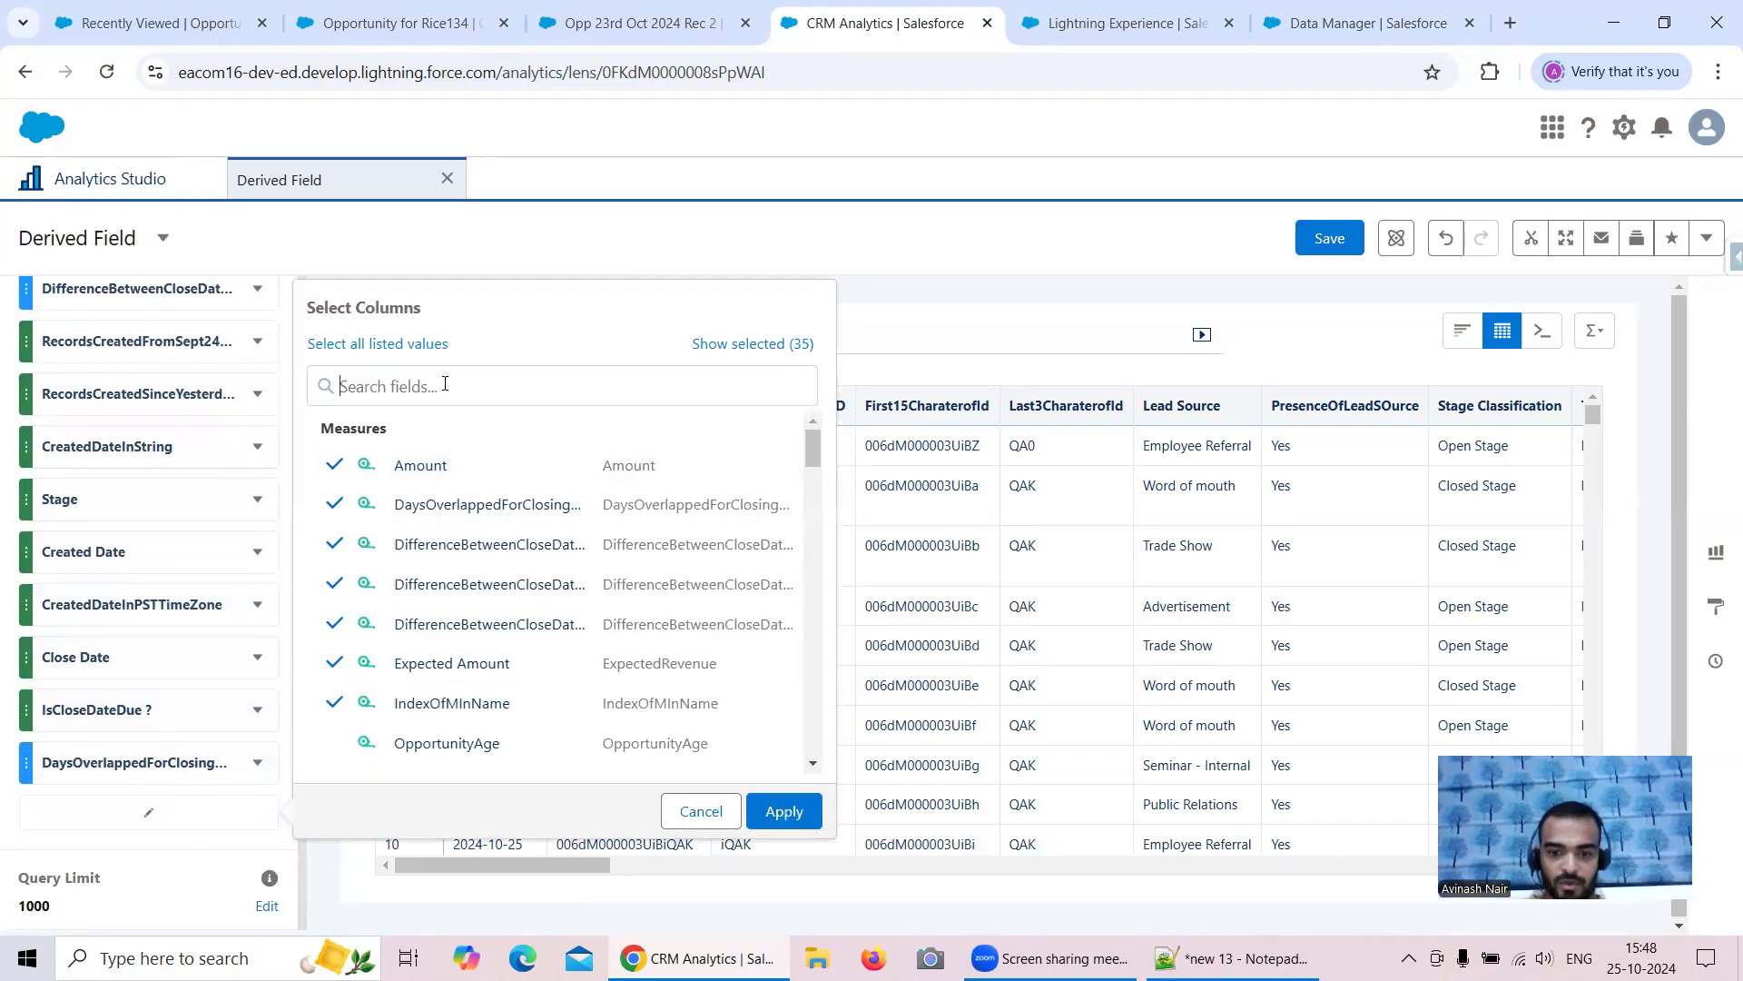
pyautogui.write('Age')
pyautogui.click(463, 468)
pyautogui.click(783, 811)
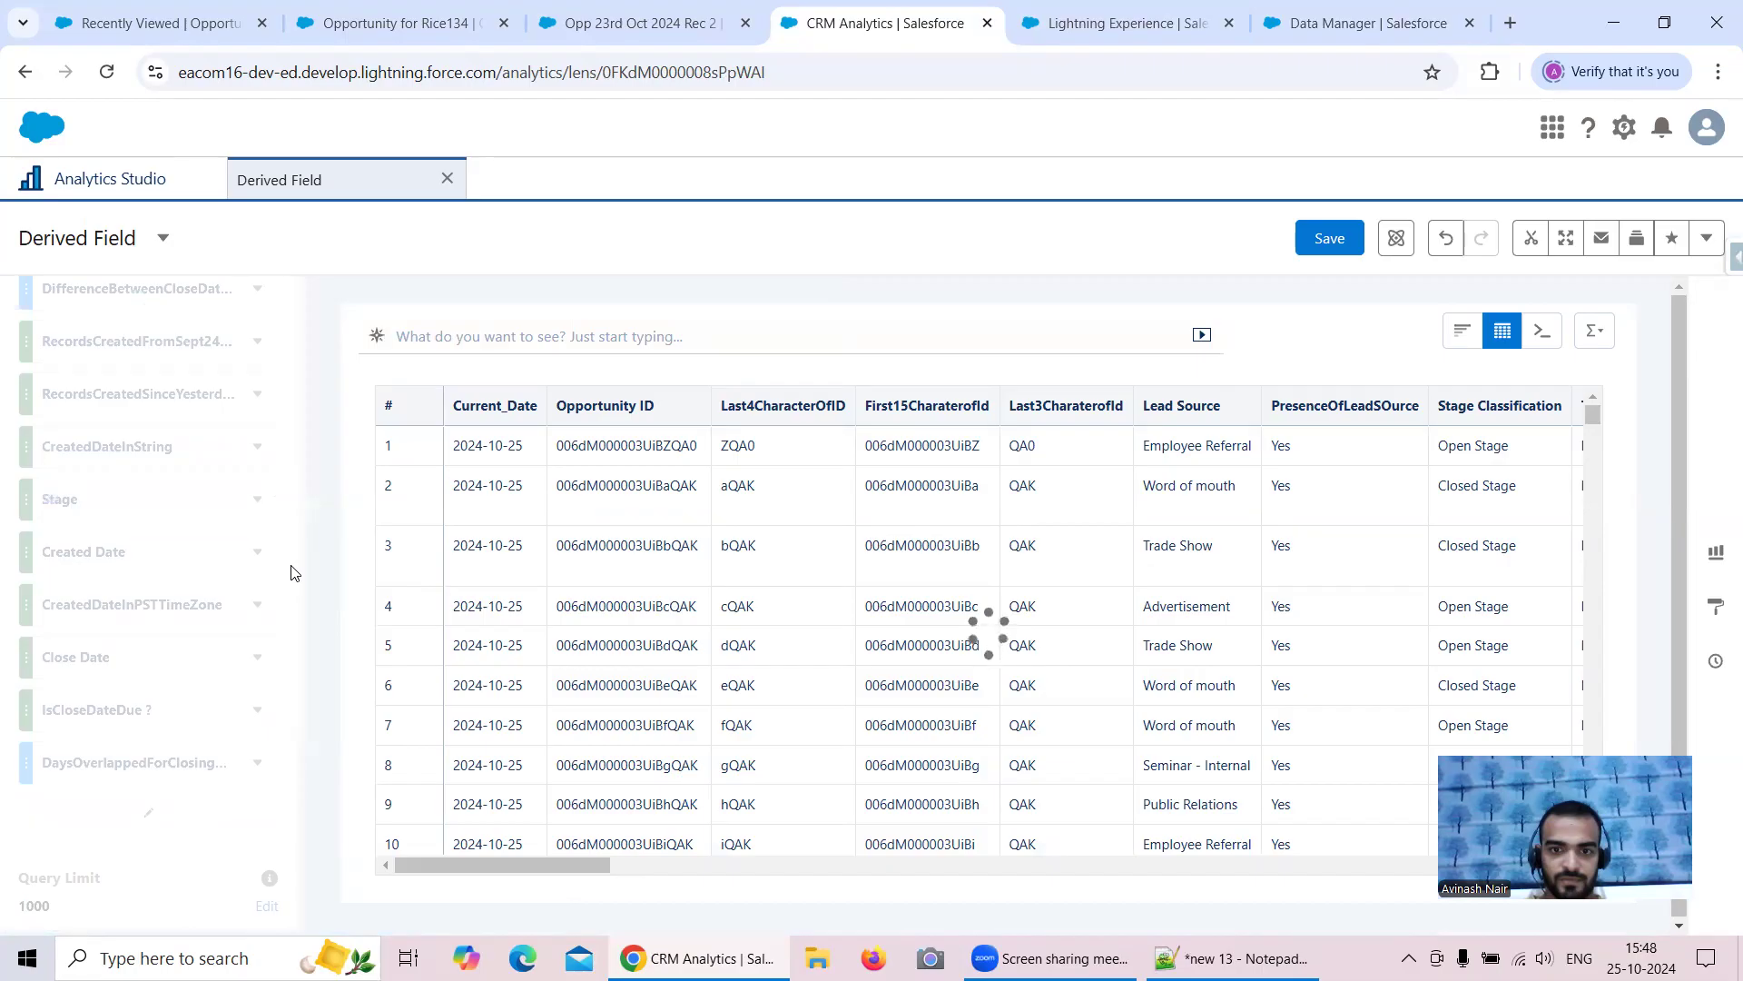
# Step: Compare the first row's close date and created date with its DaysOverlappedForClosingOpportunity and OpportunityAge values
pyautogui.scroll(-1, 293, 566)
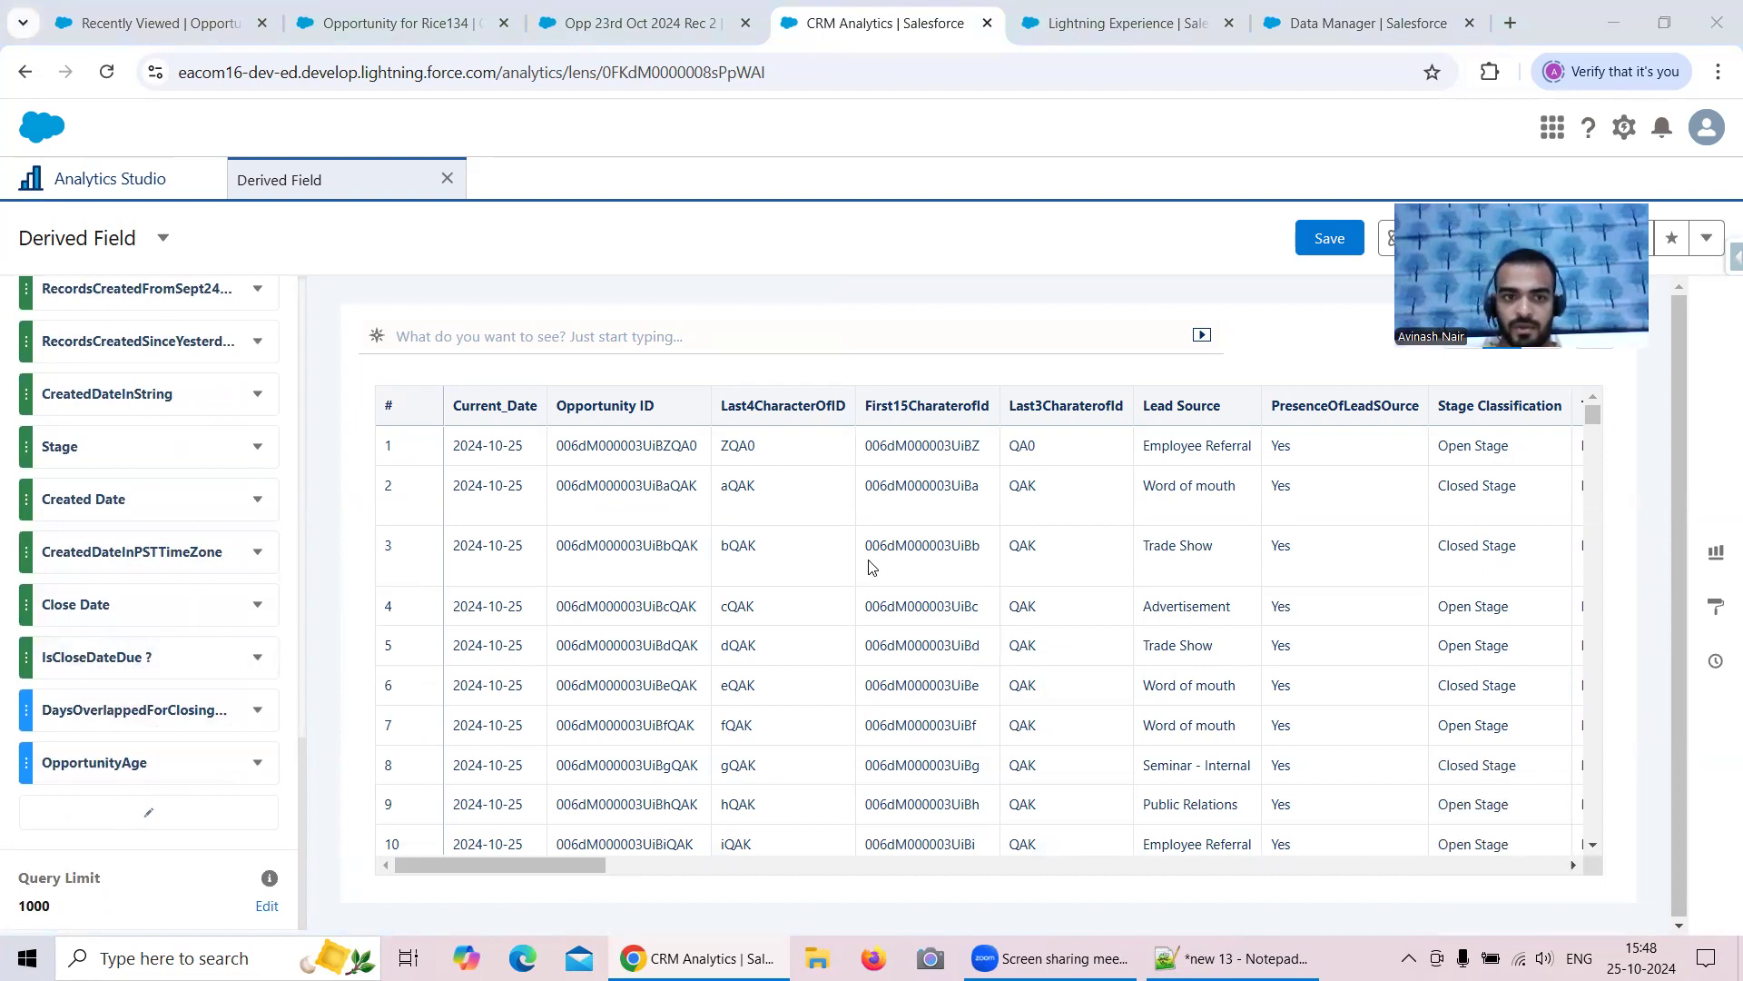
pyautogui.scroll(-2, 1016, 657)
pyautogui.hscroll(15, 1271, 726)
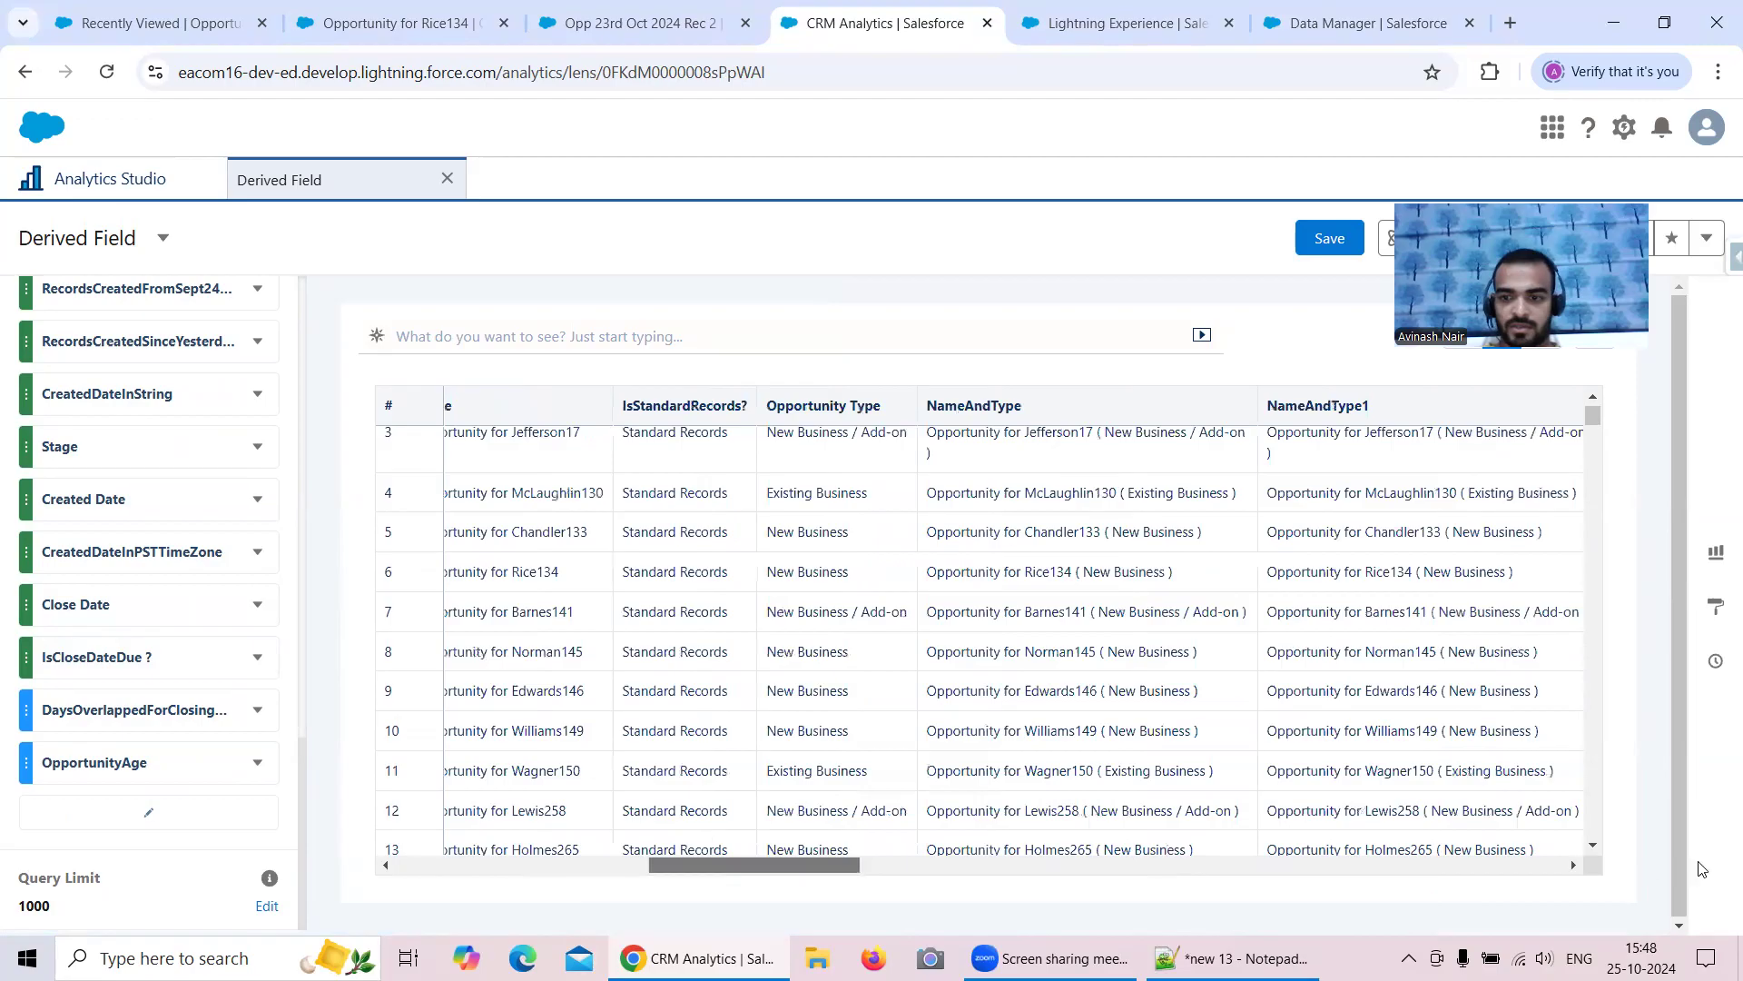
pyautogui.scroll(2, 1399, 490)
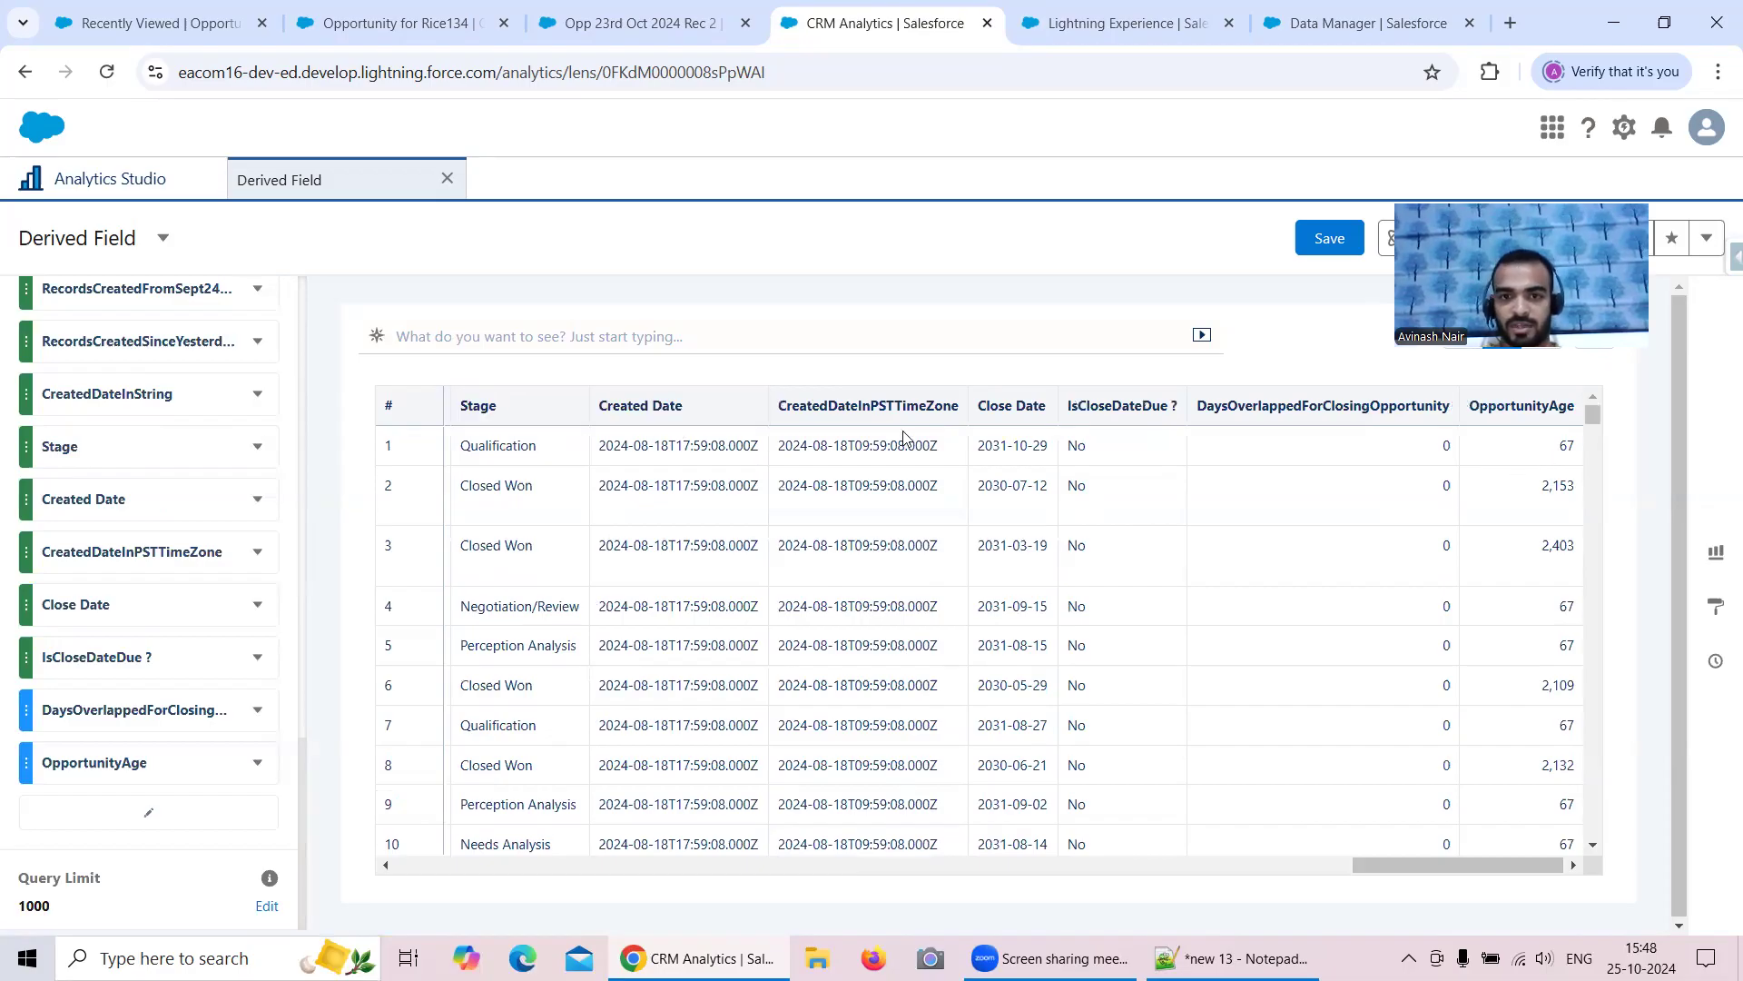
pyautogui.moveTo(993, 447); pyautogui.dragTo(1035, 447)
pyautogui.moveTo(717, 447); pyautogui.dragTo(627, 446)
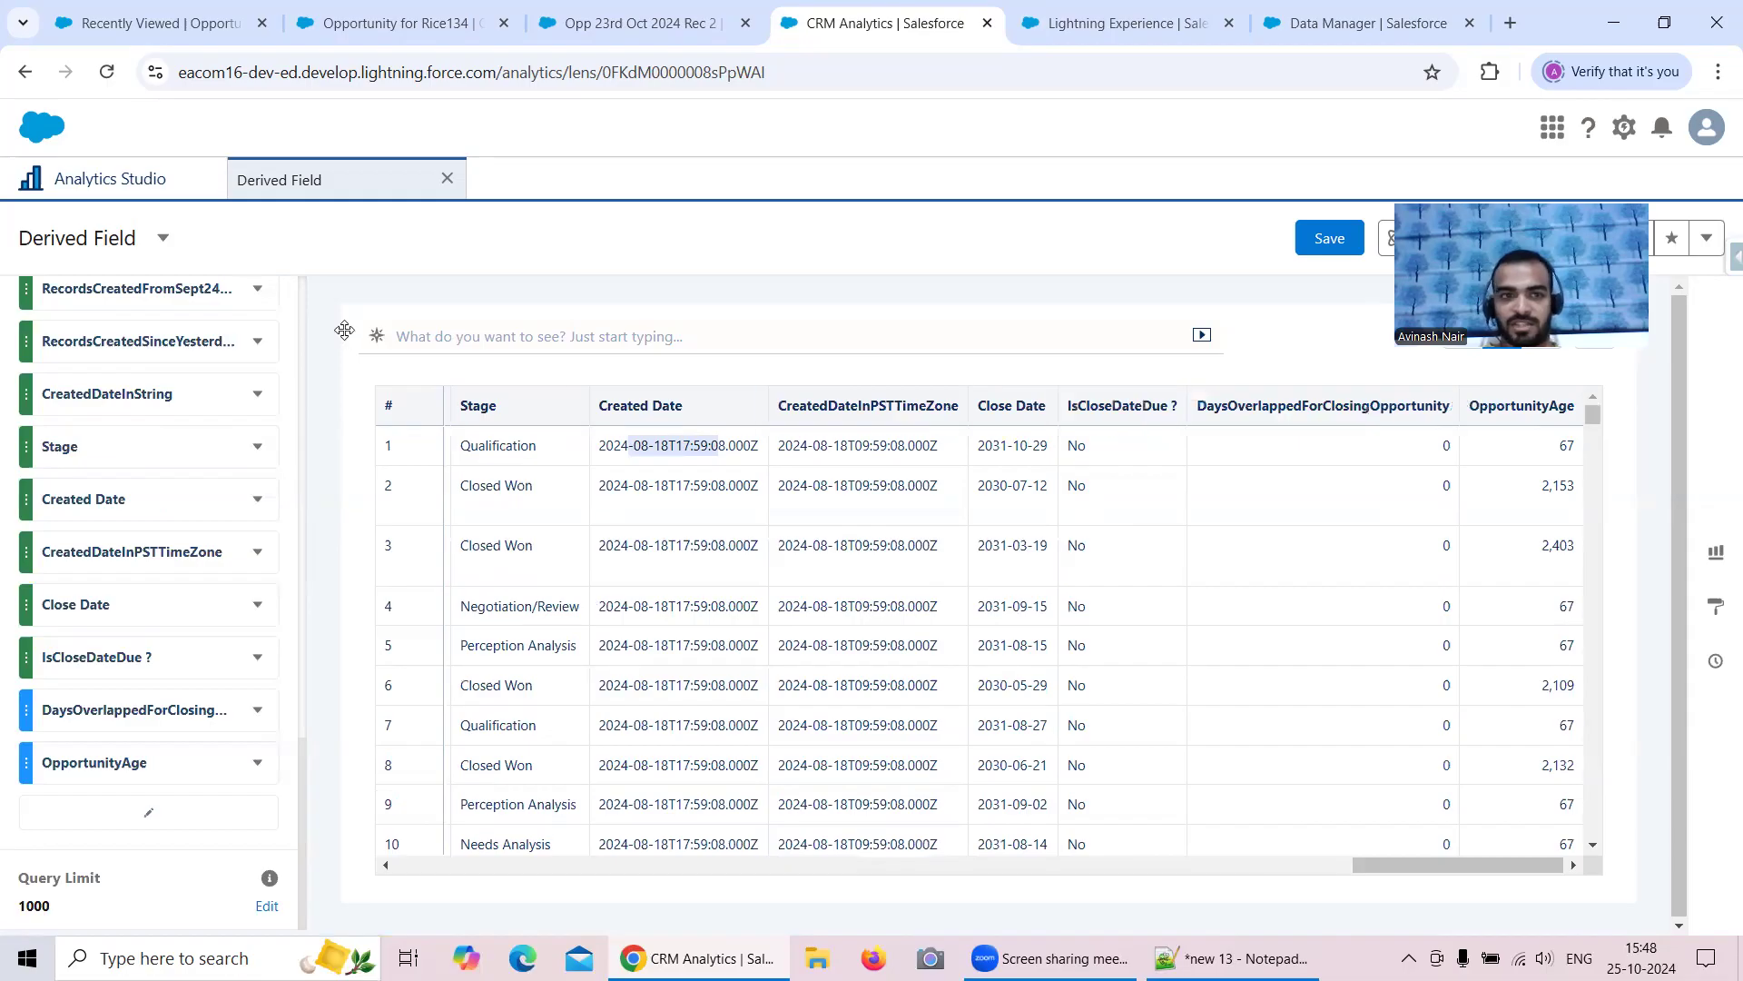
# Step: Examine the overlapped days in the table's last rows where IsCloseDateDue is Yes, focusing on row 714
pyautogui.scroll(10, 240, 373)
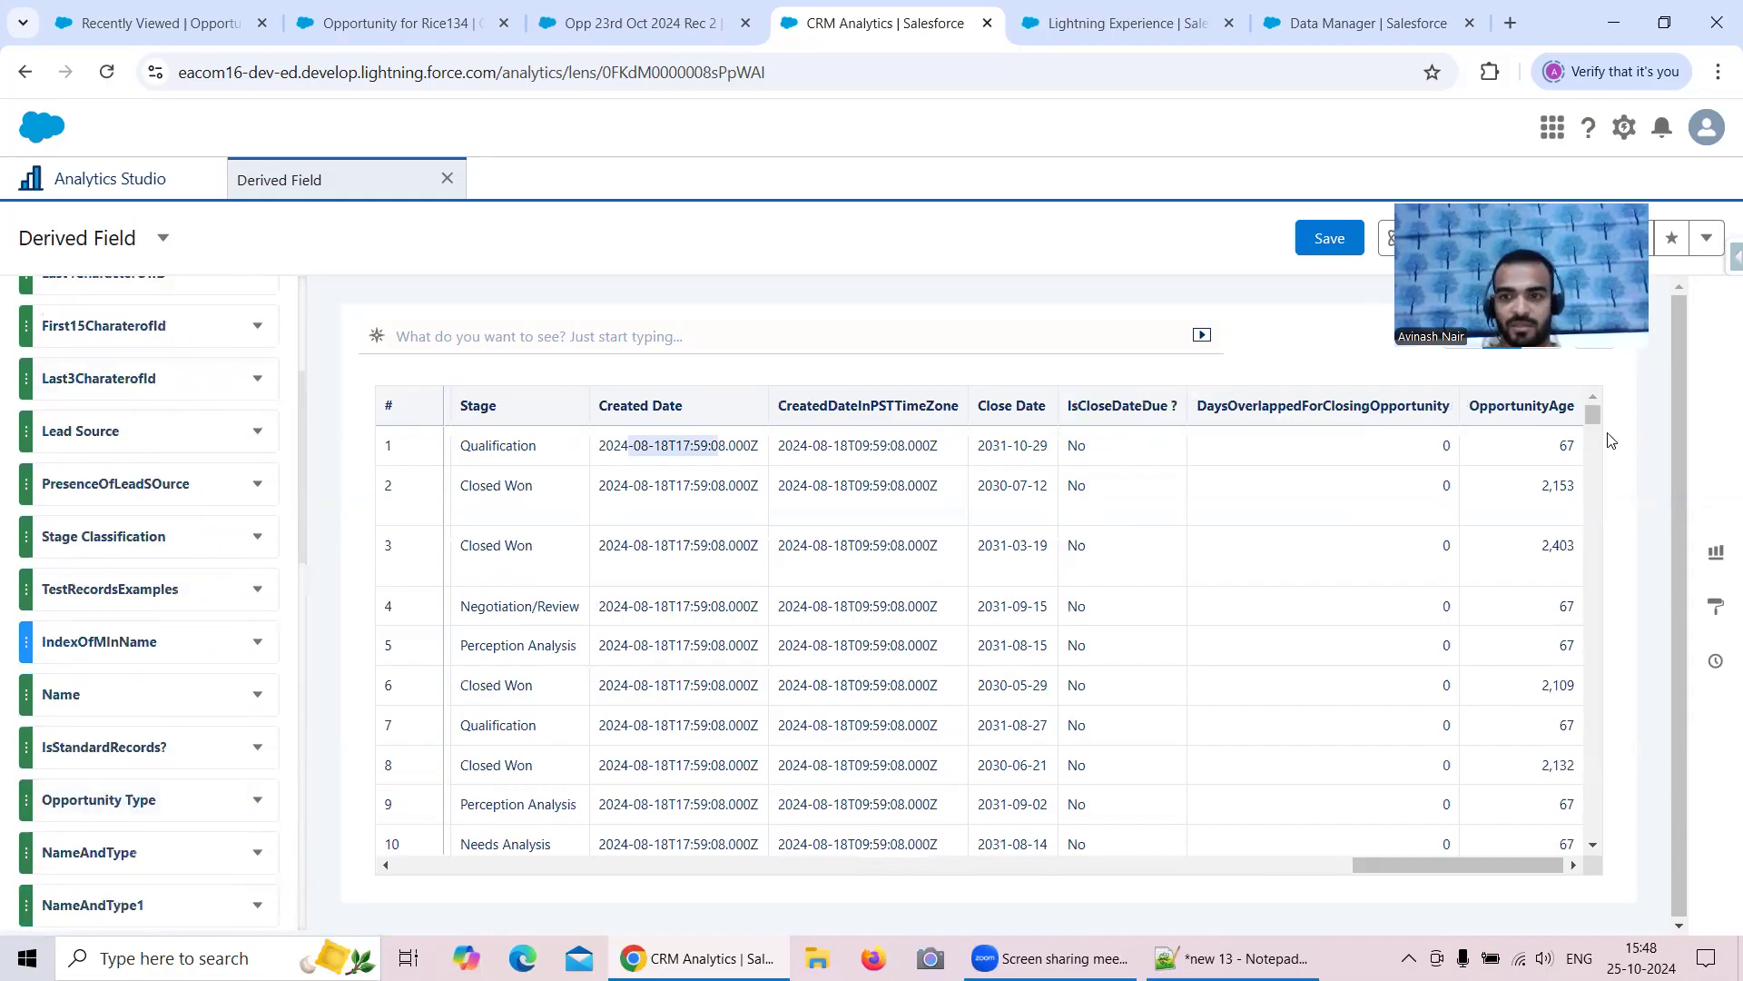
pyautogui.moveTo(1594, 415); pyautogui.dragTo(1601, 848)
pyautogui.scroll(-2, 1569, 833)
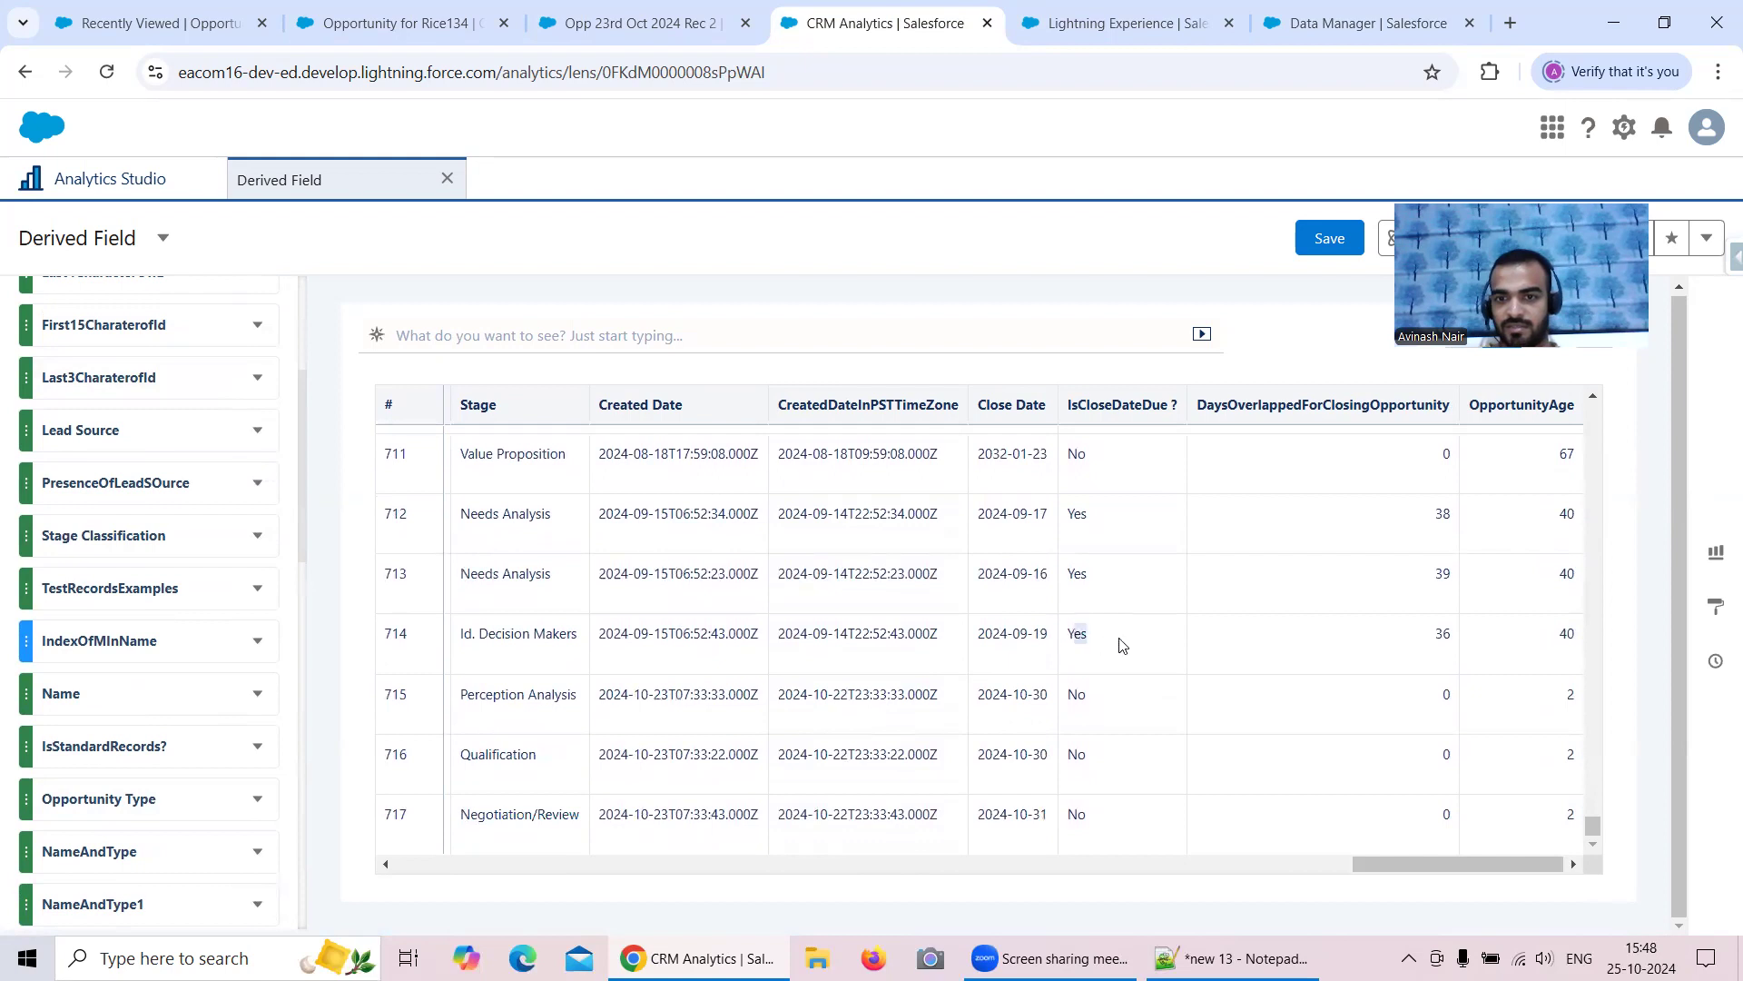
pyautogui.moveTo(1455, 636); pyautogui.dragTo(1433, 642)
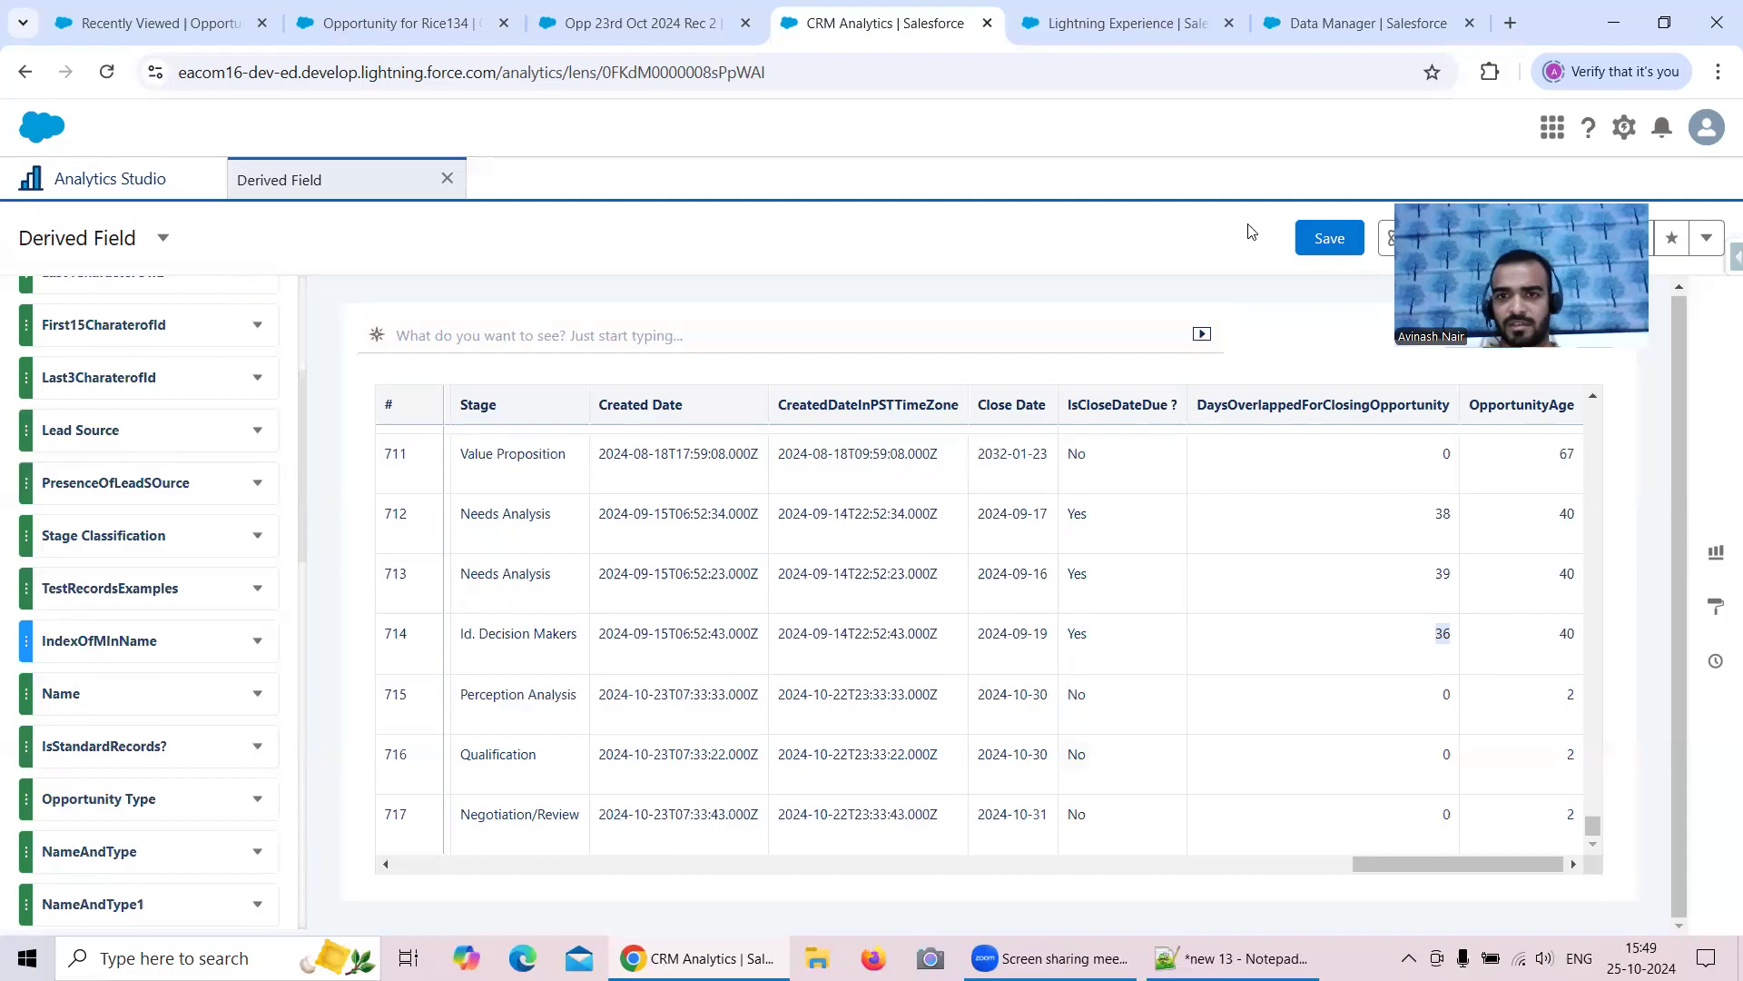
# Step: Review the DaysOverlappedForClosingOpportunity SAQL expression in the dataflow's Derived Fields node, and return to the Derived Field lens
pyautogui.click(1312, 30)
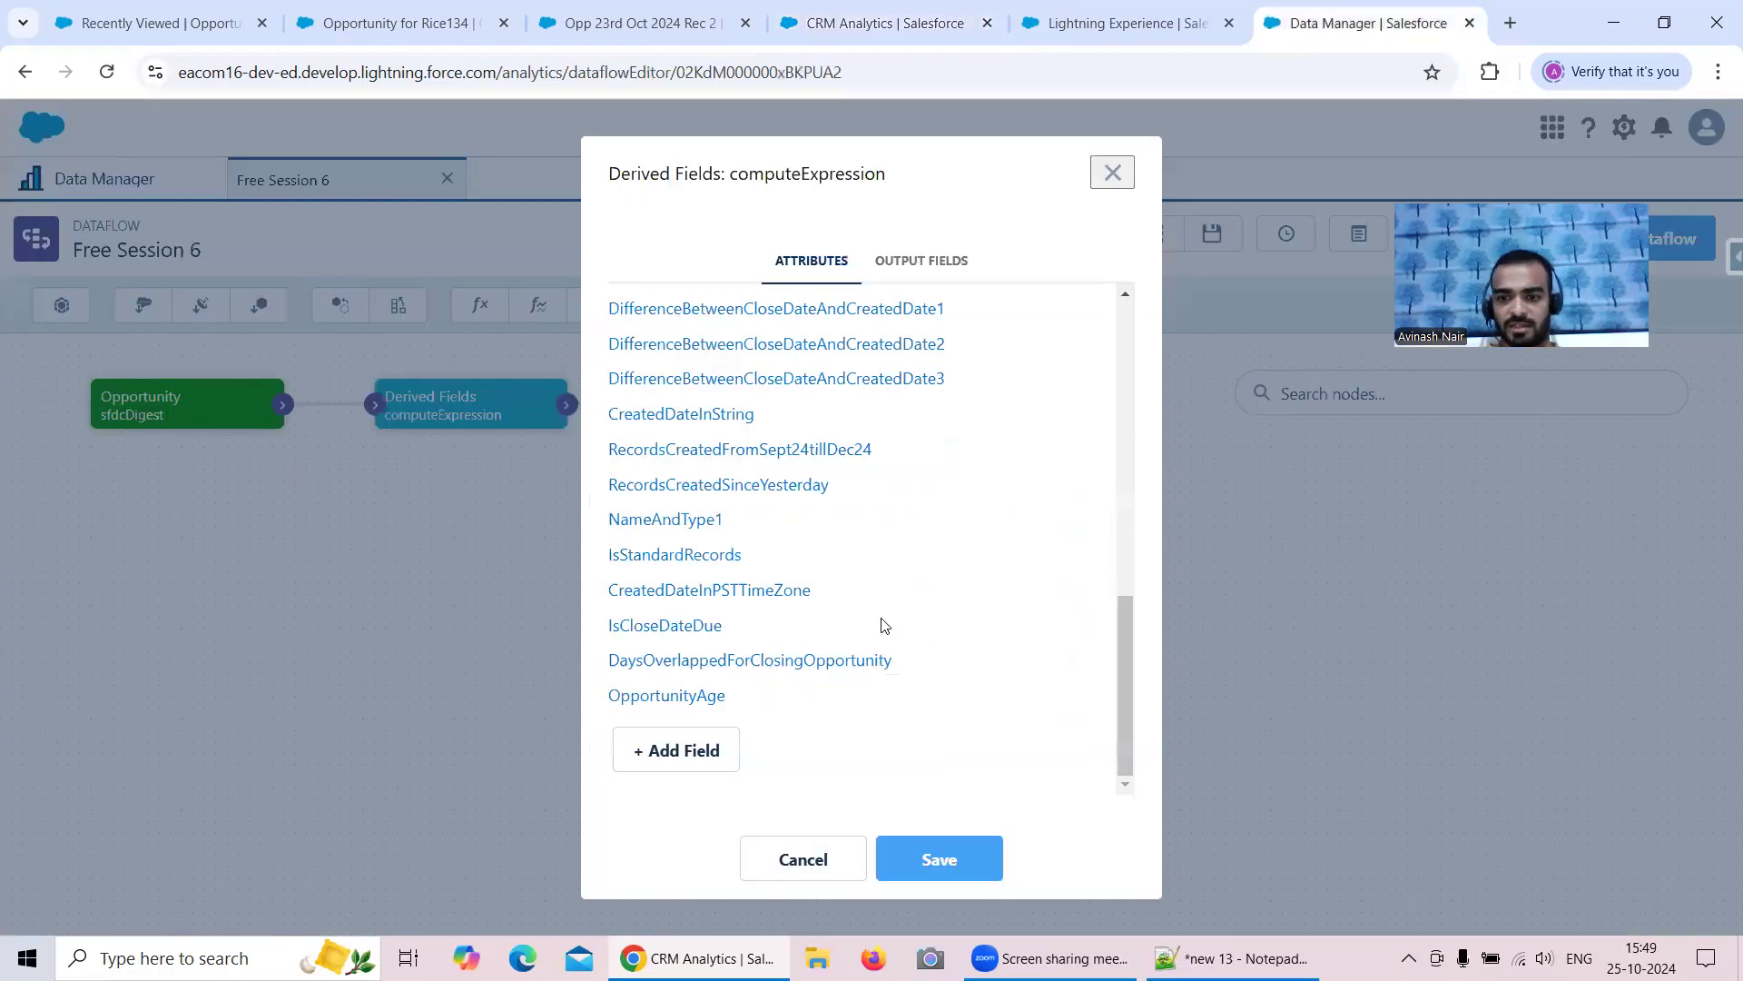
pyautogui.click(728, 660)
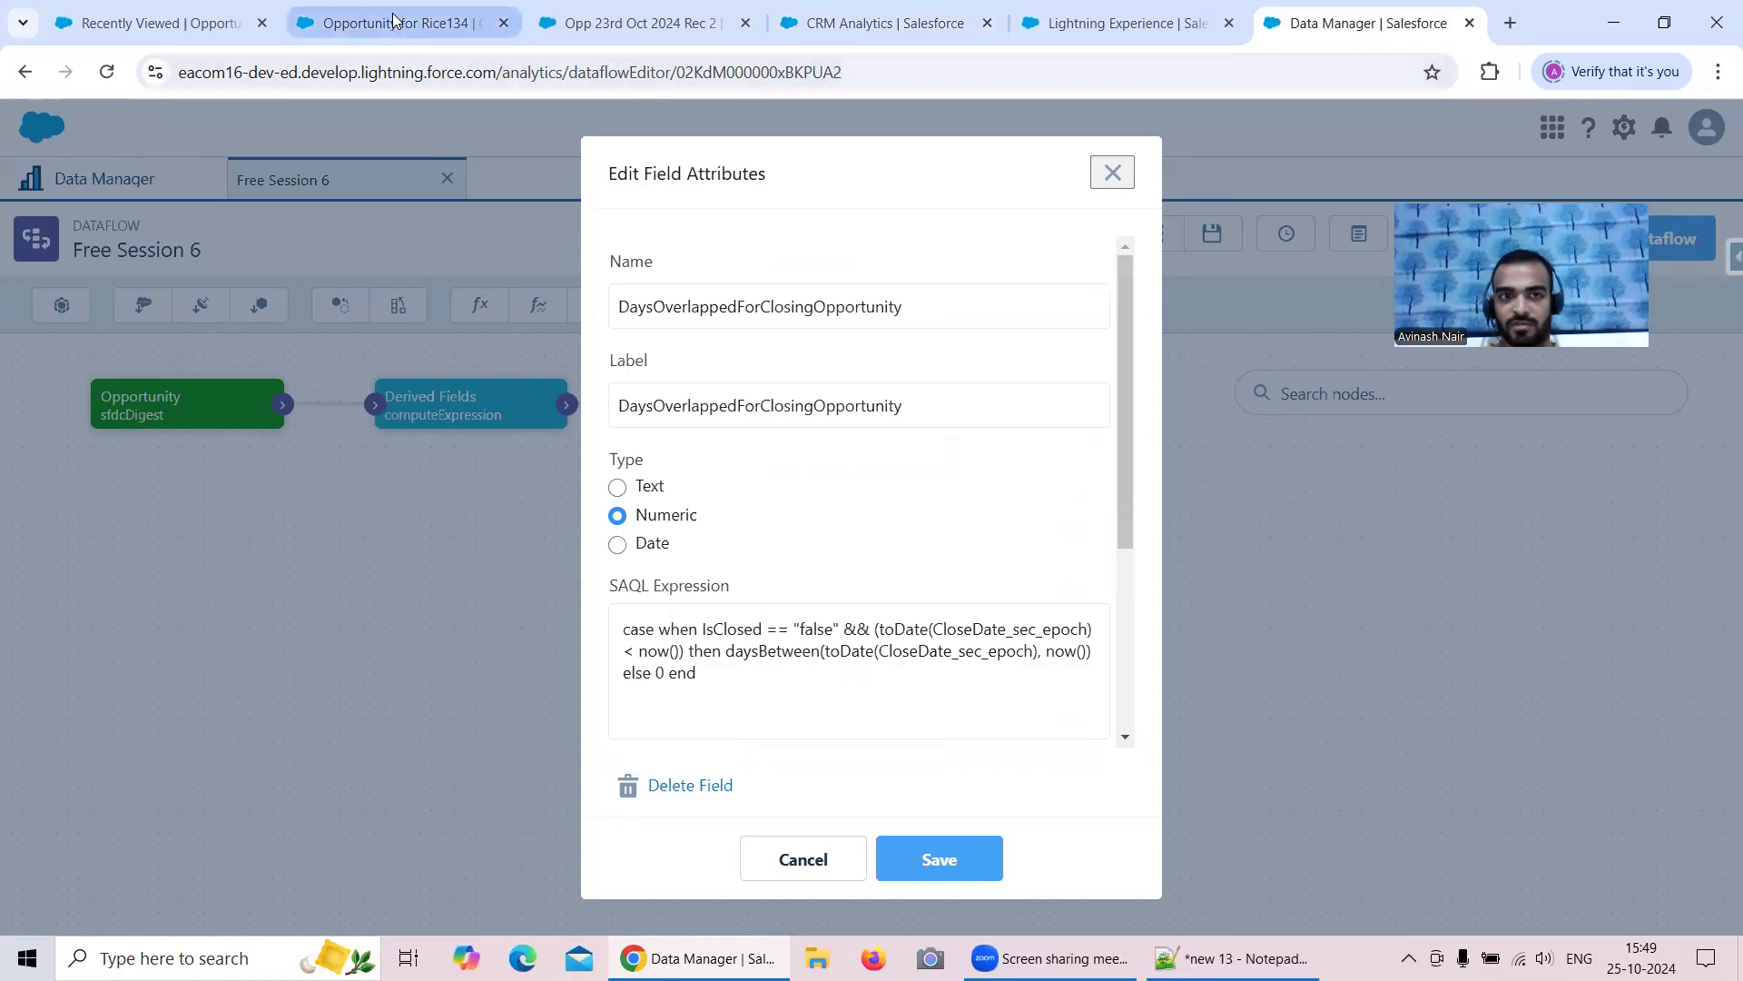
pyautogui.click(150, 25)
pyautogui.click(350, 26)
pyautogui.click(617, 26)
pyautogui.click(1096, 33)
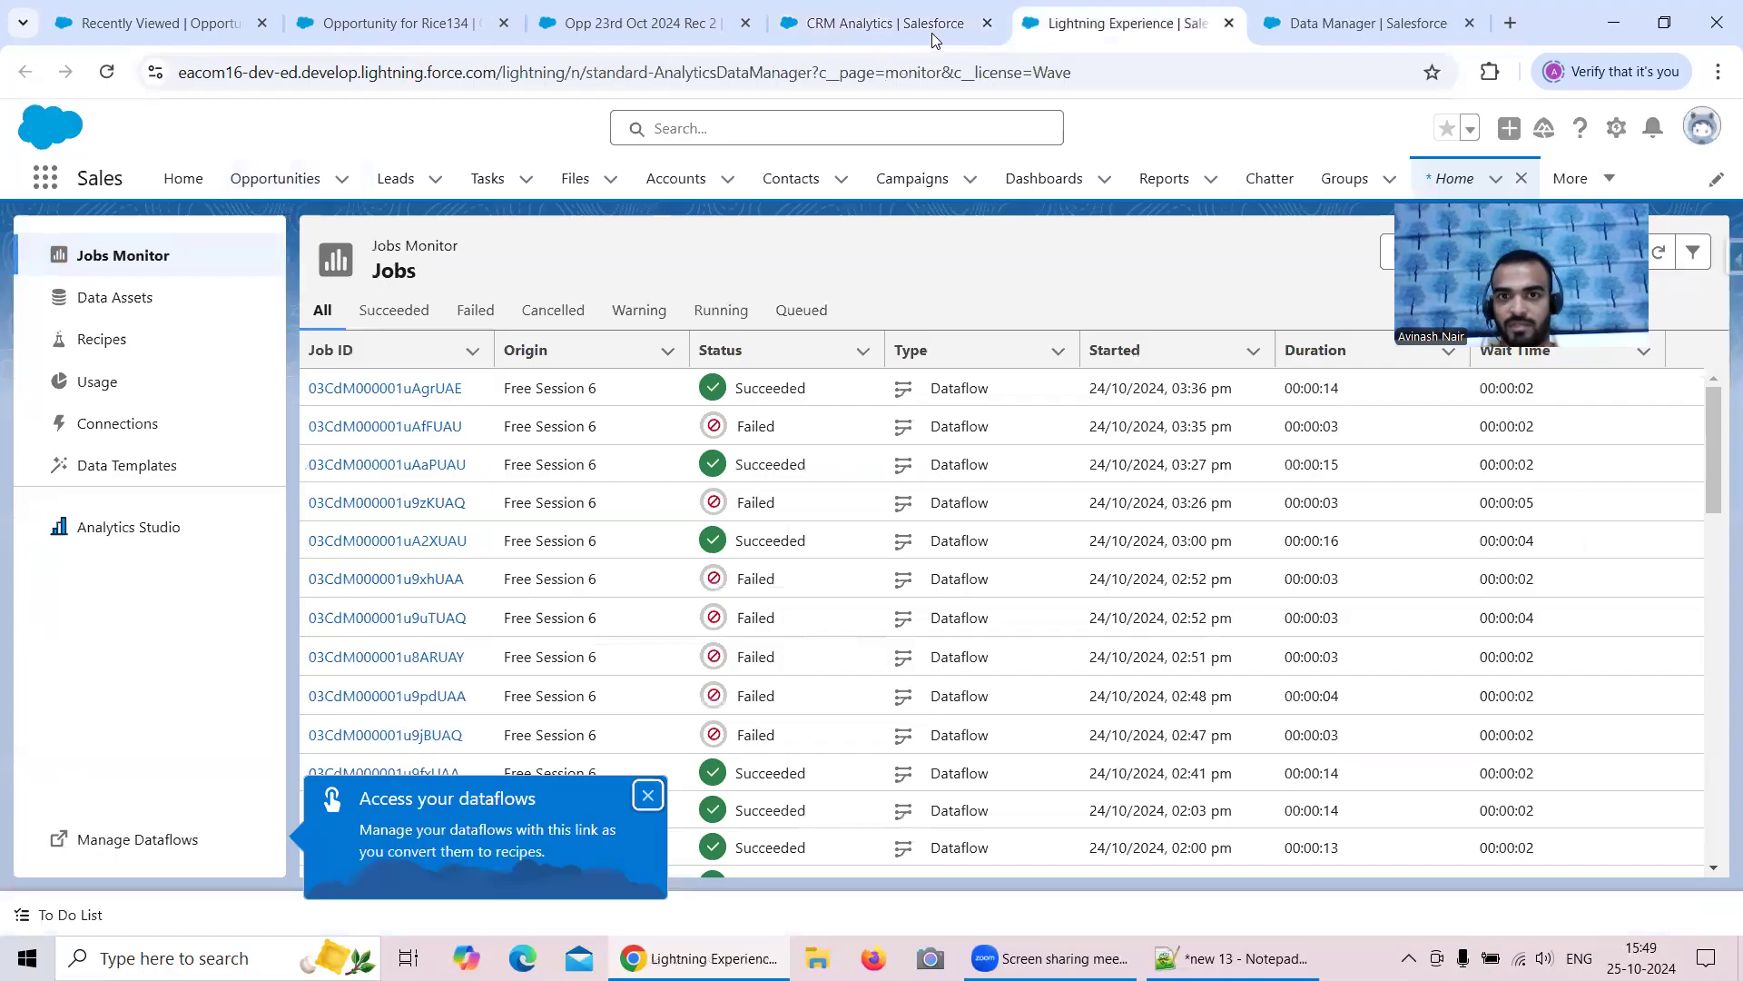
pyautogui.click(931, 32)
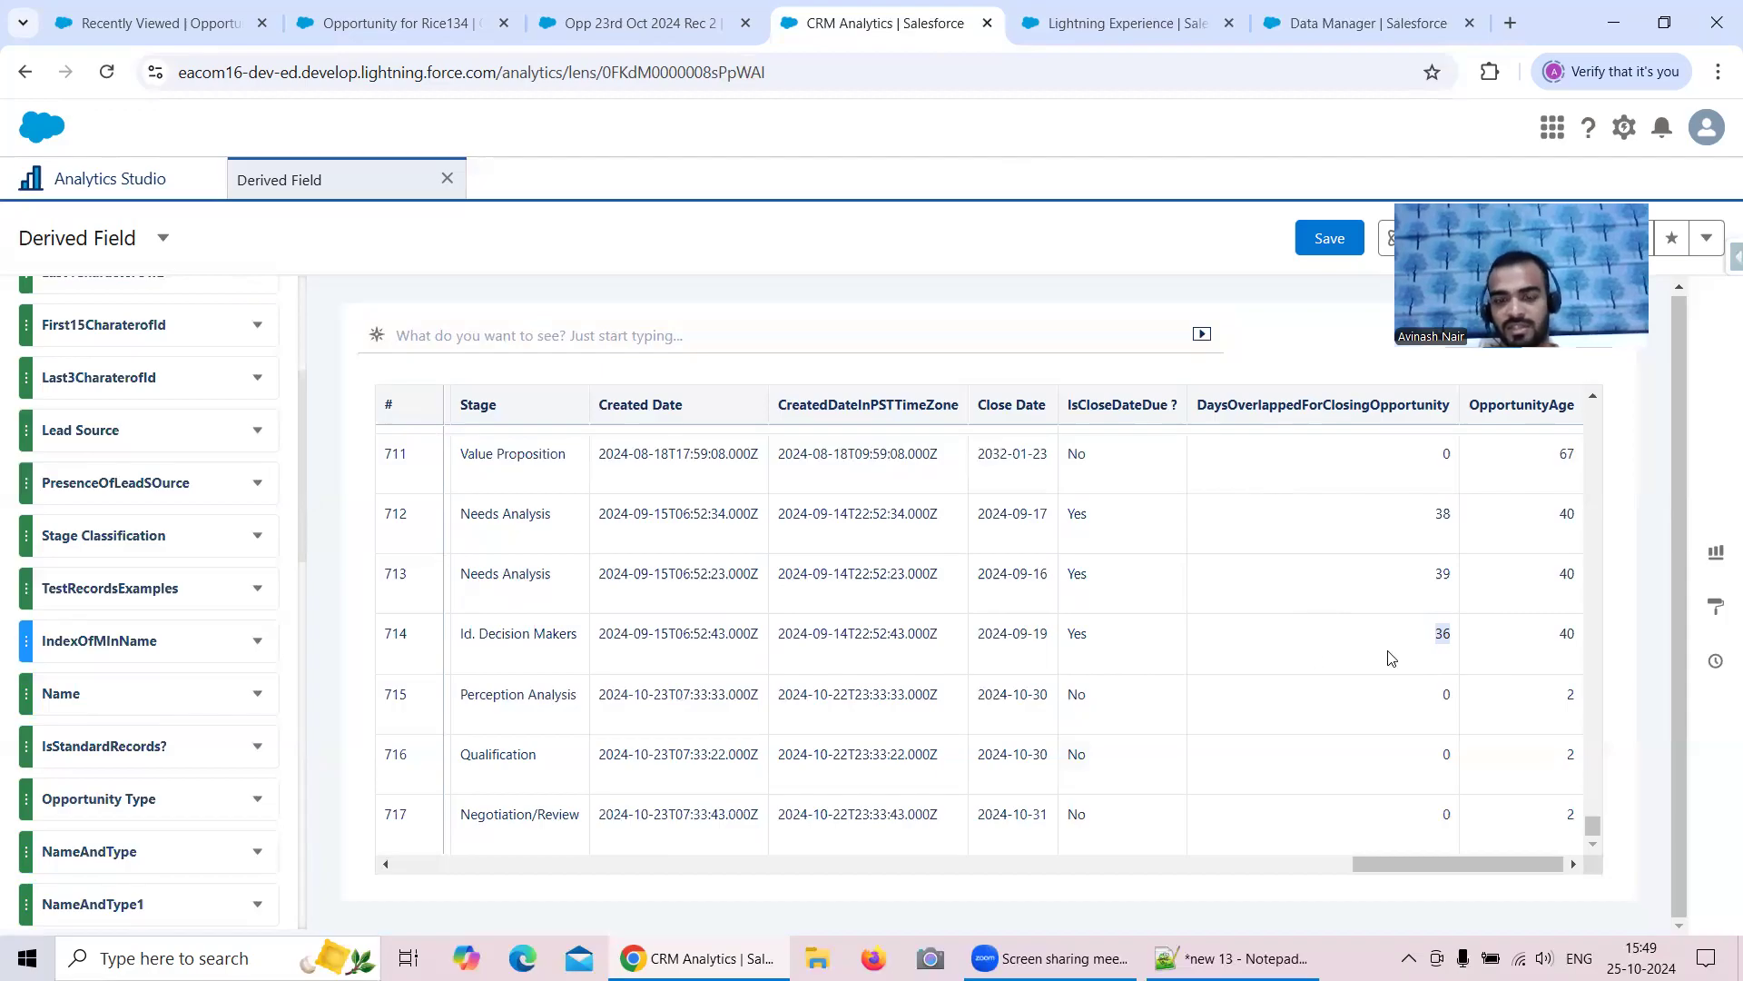
# Step: Check row 714's close date, overlapped days and stage against the DaysOverlappedForClosingOpportunity logic
pyautogui.moveTo(1021, 638); pyautogui.dragTo(1052, 640)
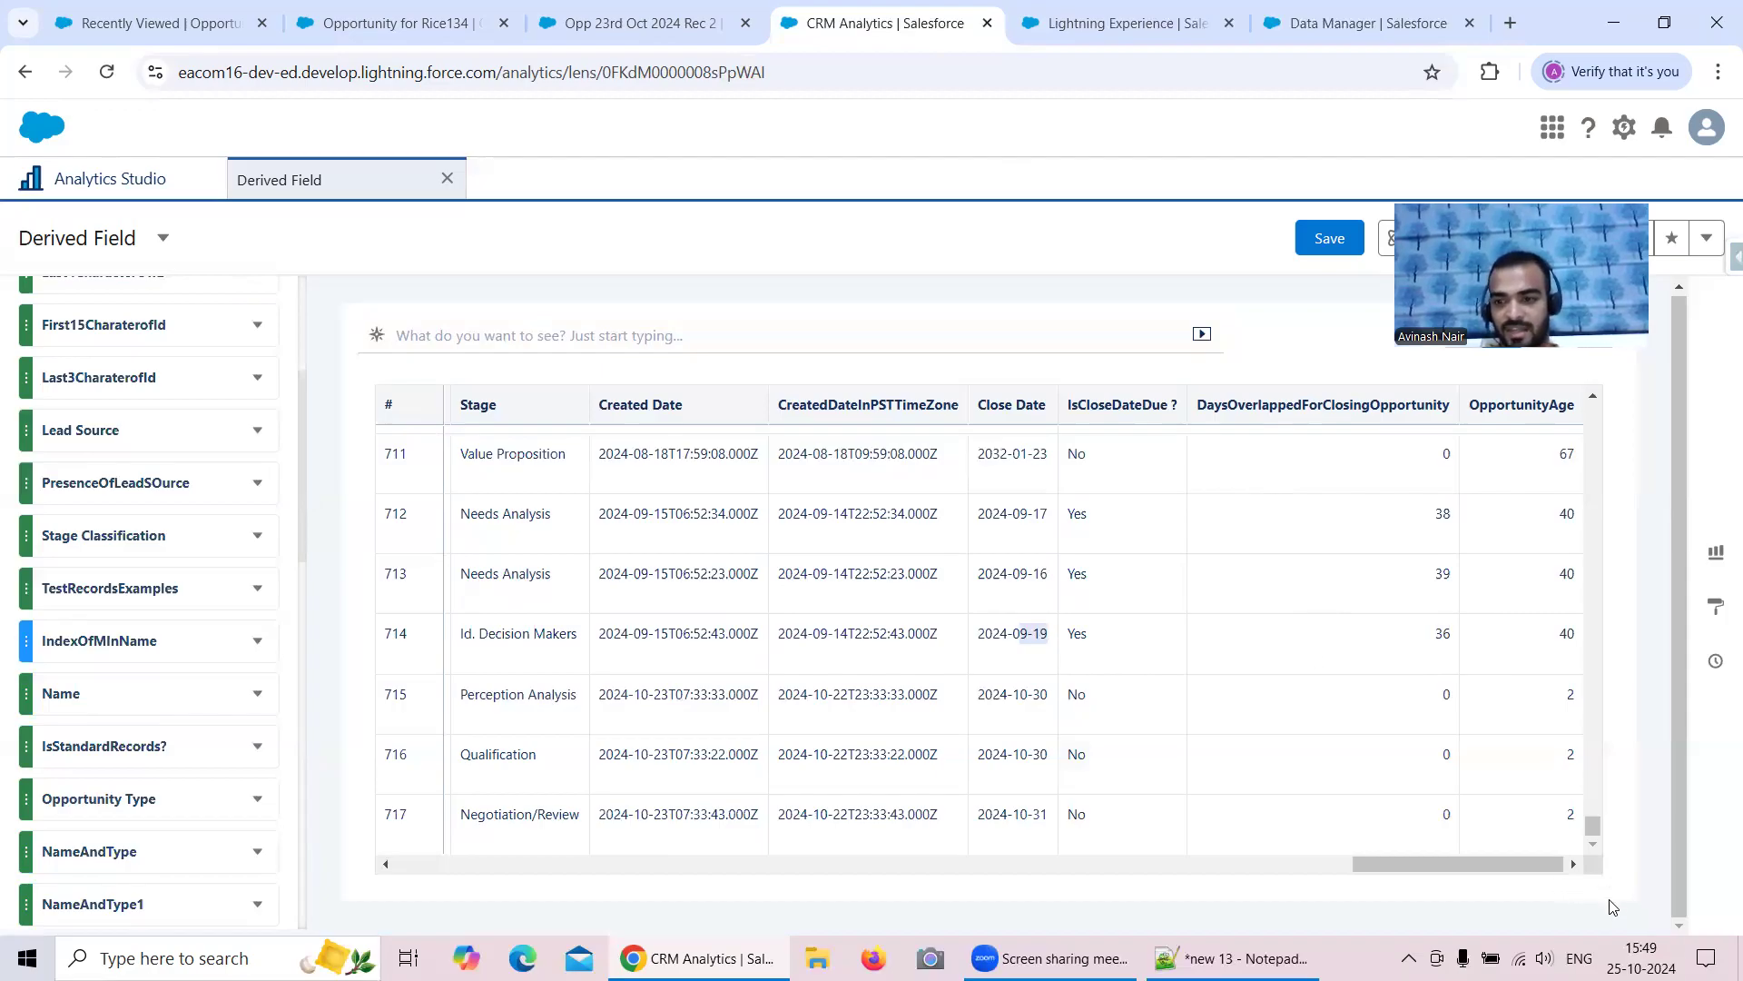
pyautogui.moveTo(1434, 637); pyautogui.dragTo(1450, 638)
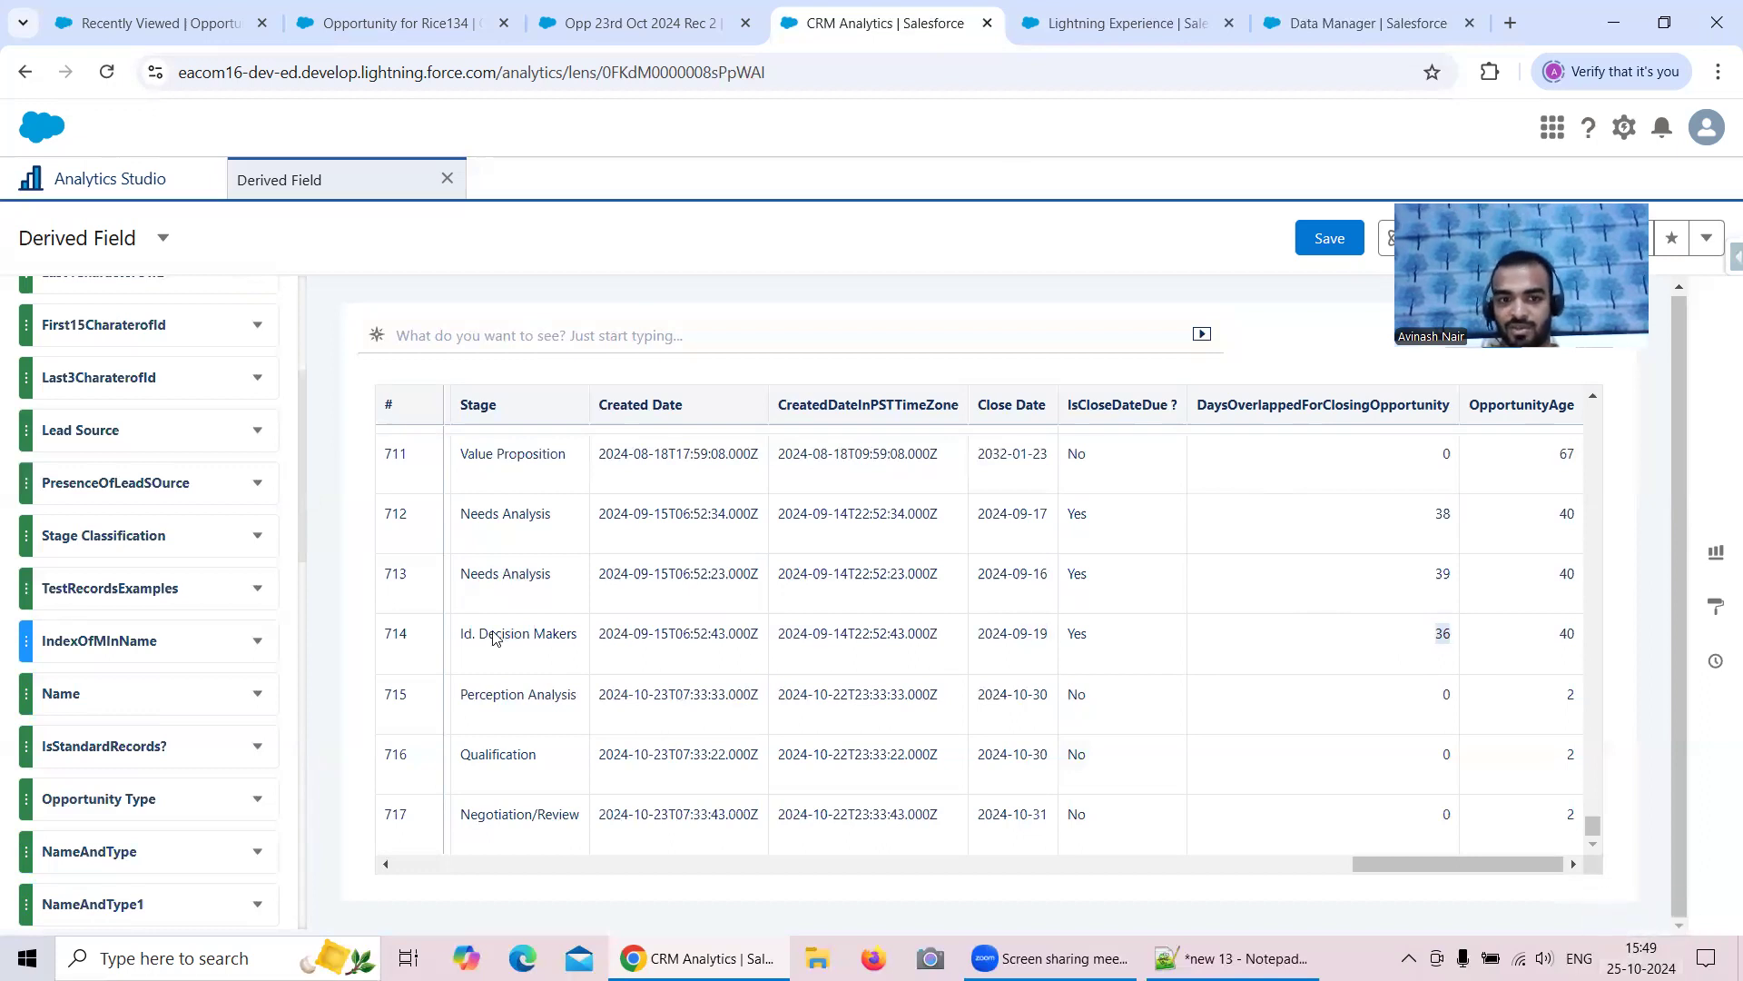
pyautogui.moveTo(459, 639); pyautogui.dragTo(581, 651)
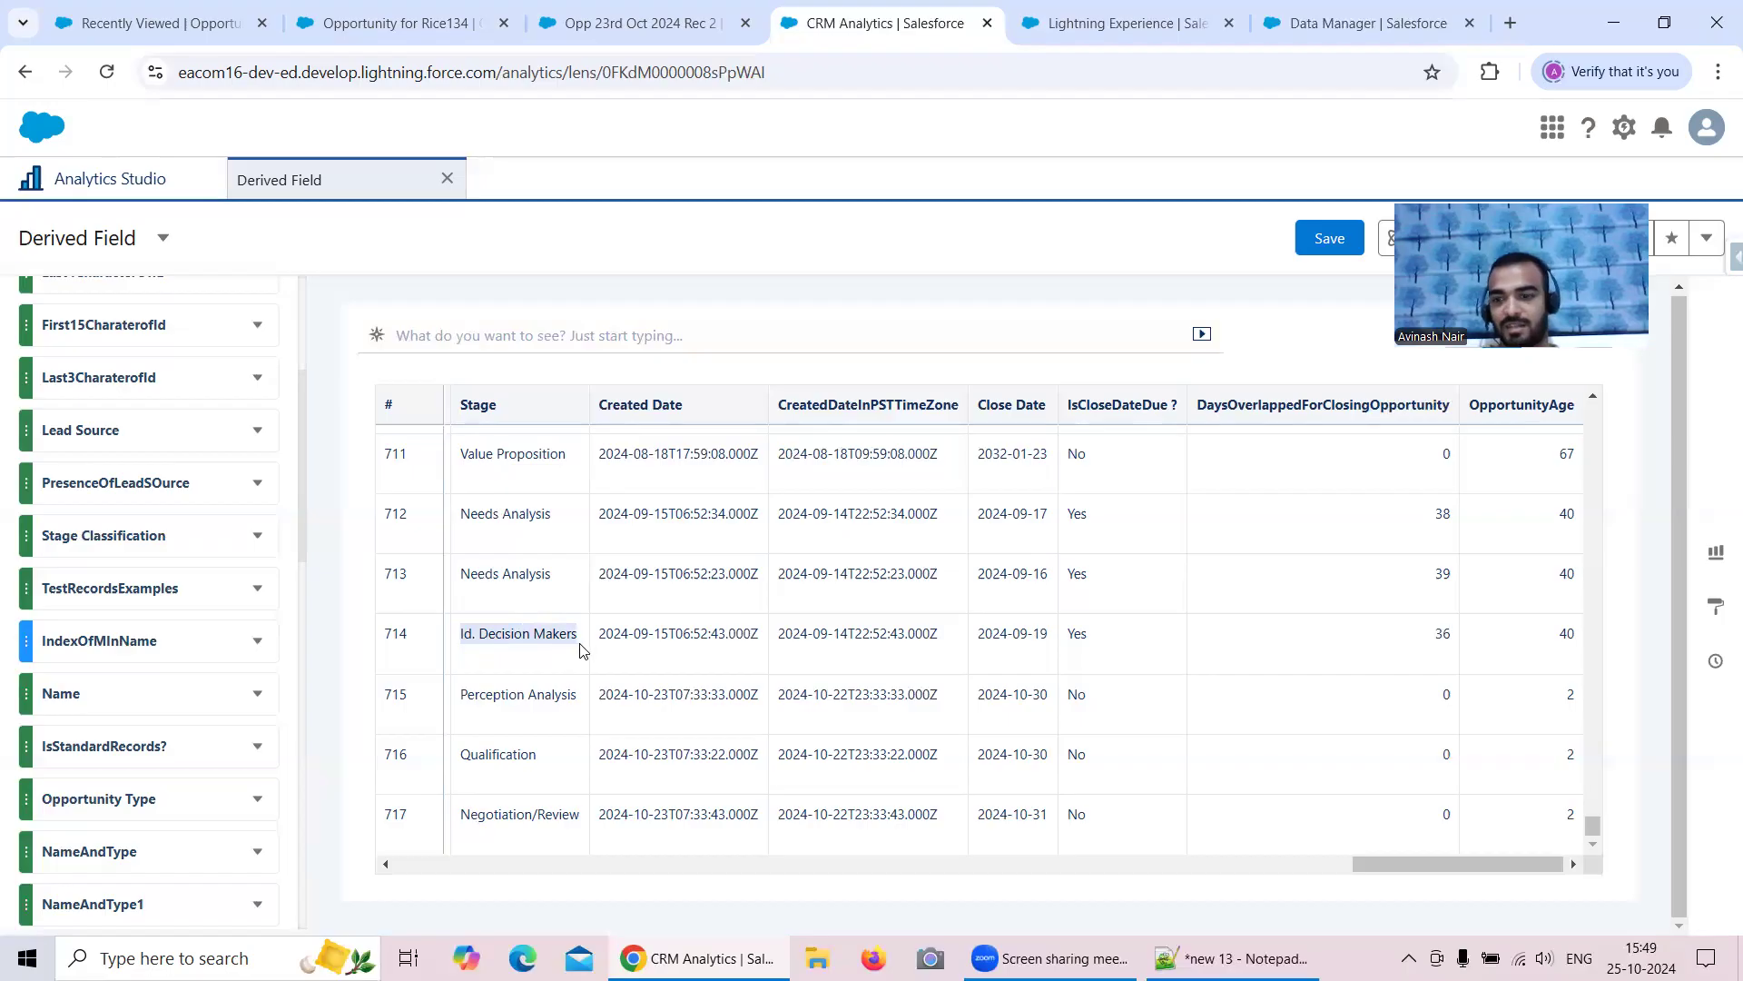